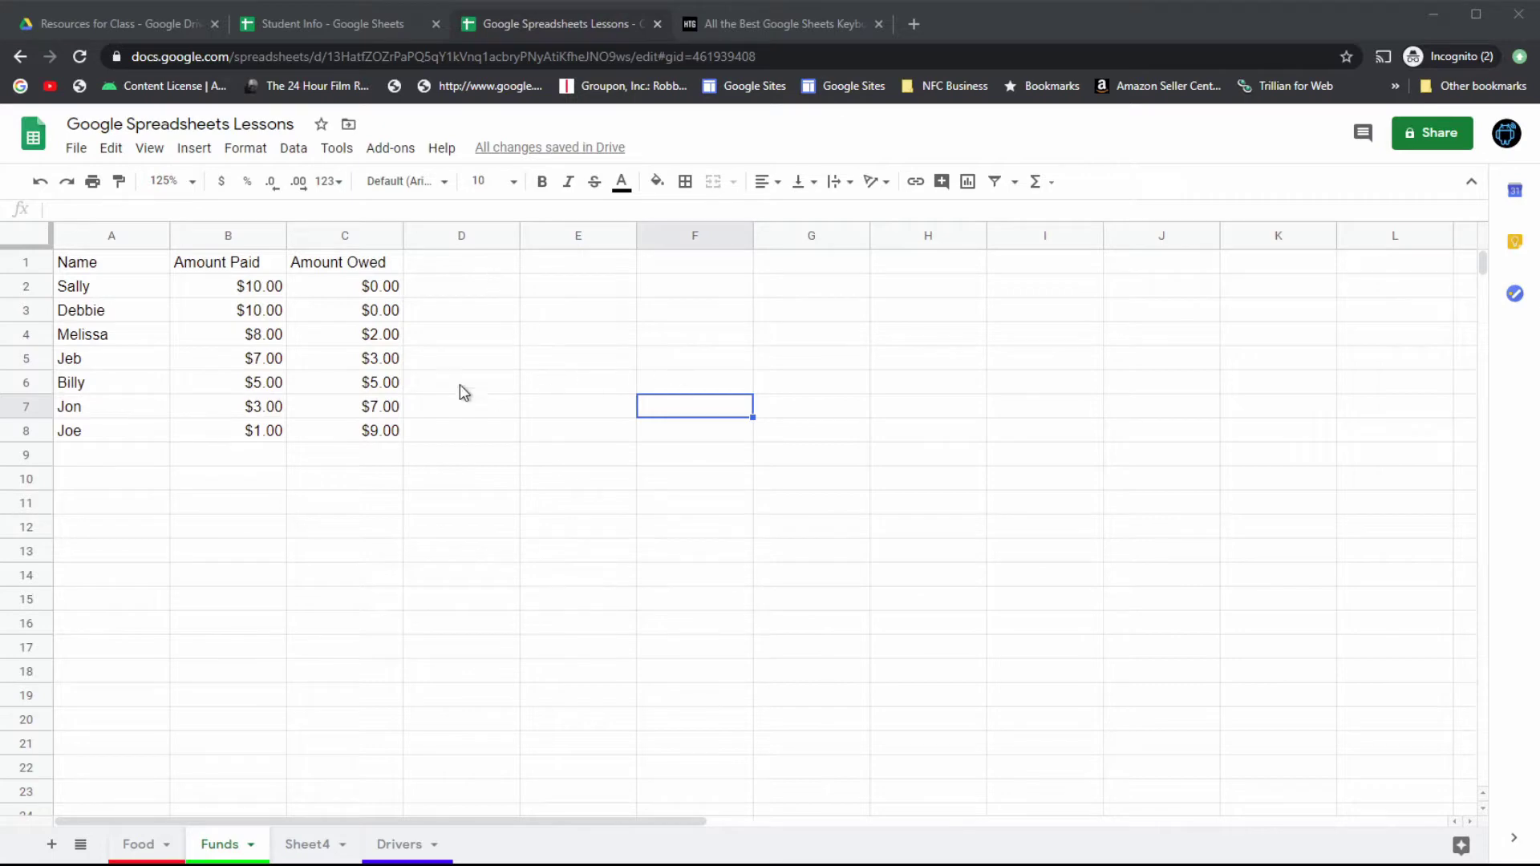
Step: Select the Funds table A1:C8, create a filter from the Data menu, then undo it
{"action": "left_click", "coordinate": [392, 335]}
{"action": "left_click_drag", "start_coordinate": [113, 264], "coordinate": [365, 436]}
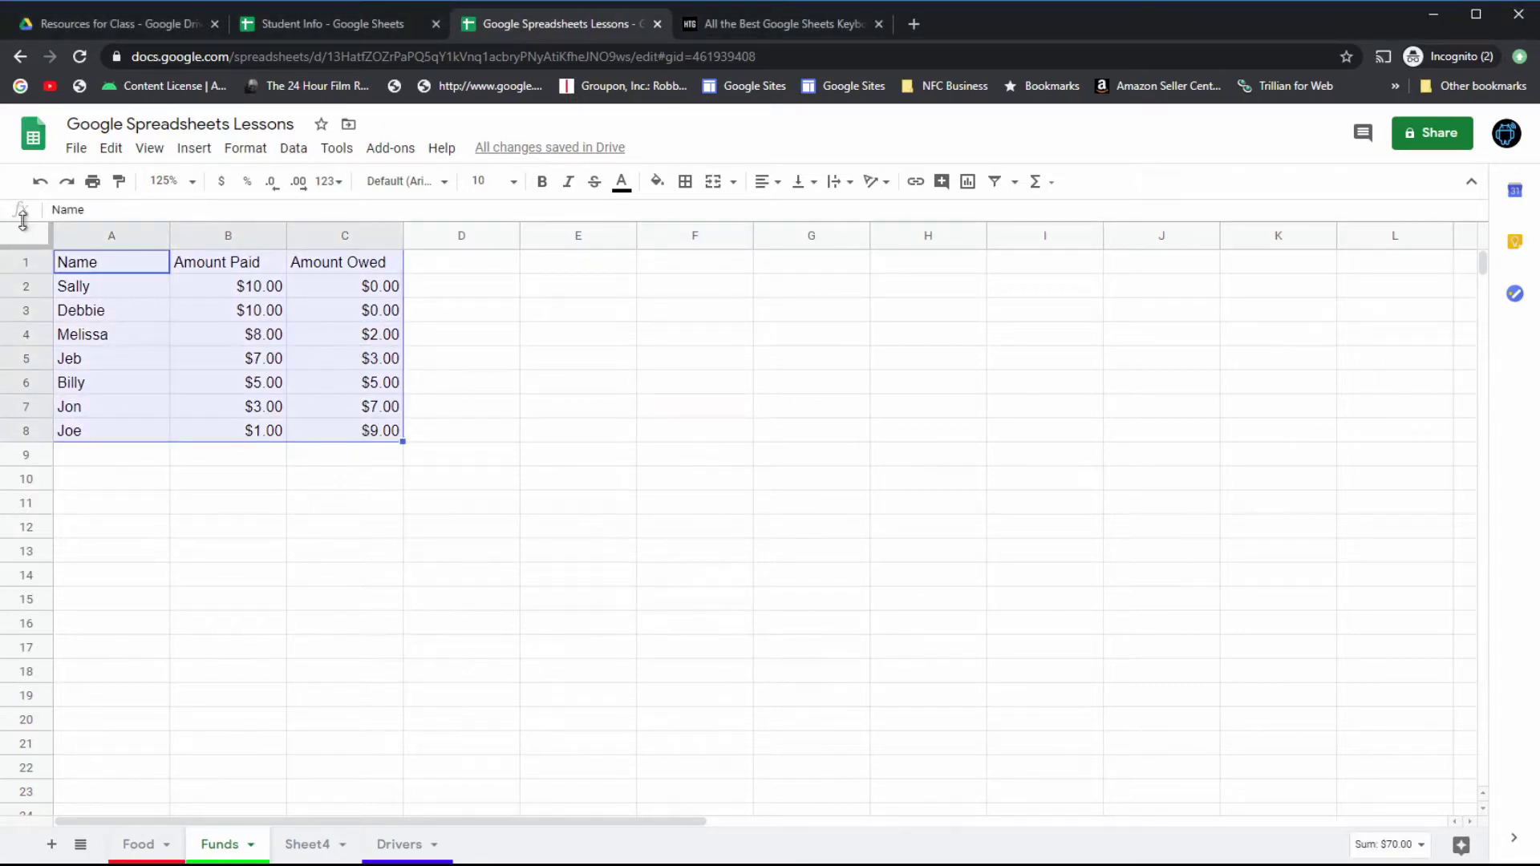
{"action": "left_click", "coordinate": [30, 235]}
{"action": "left_click", "coordinate": [355, 430]}
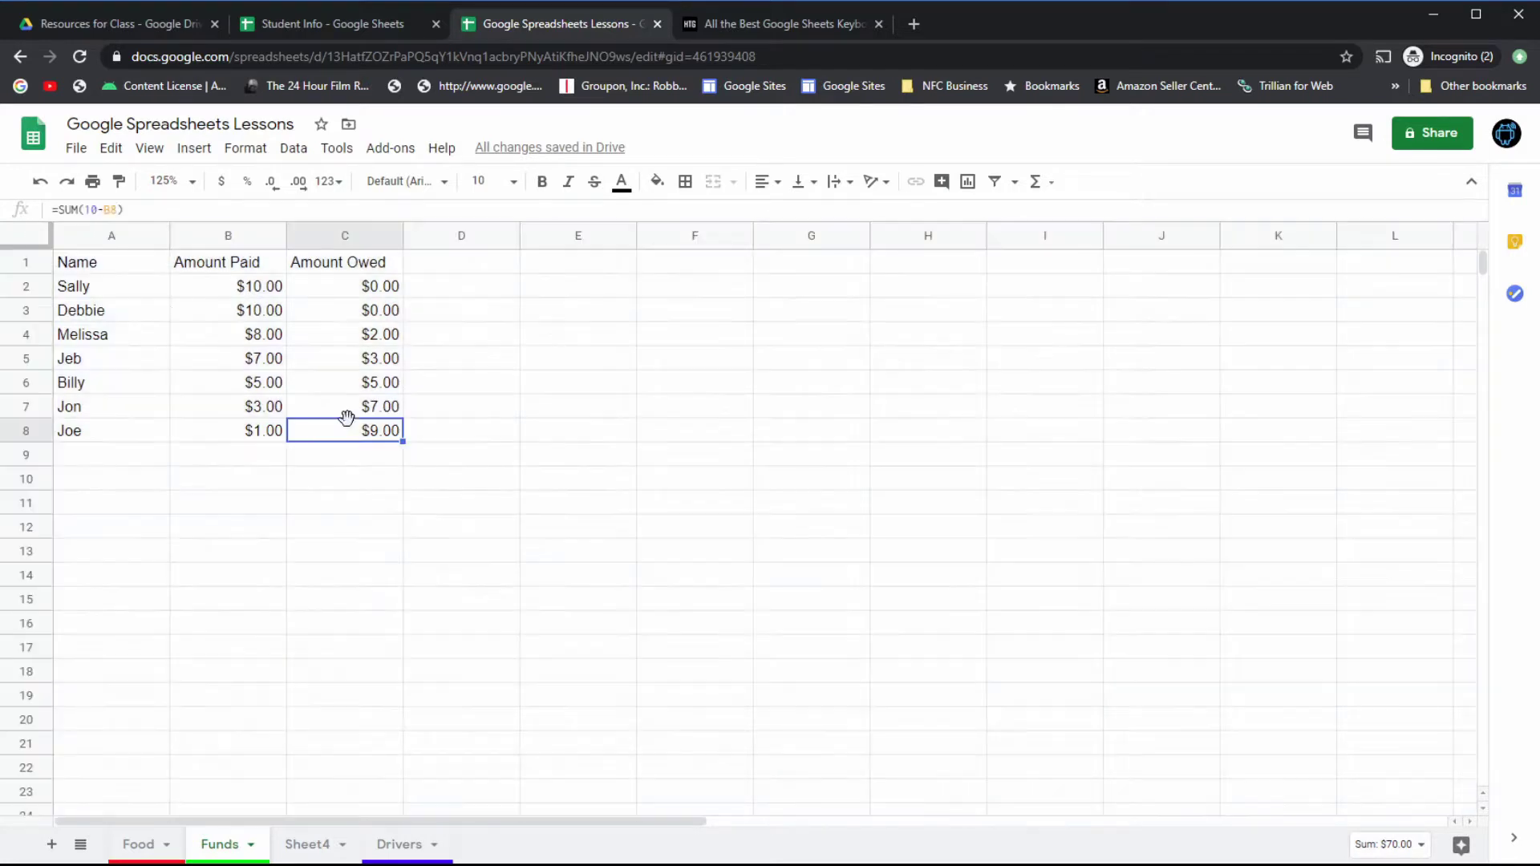
{"action": "left_click_drag", "start_coordinate": [148, 269], "coordinate": [369, 425]}
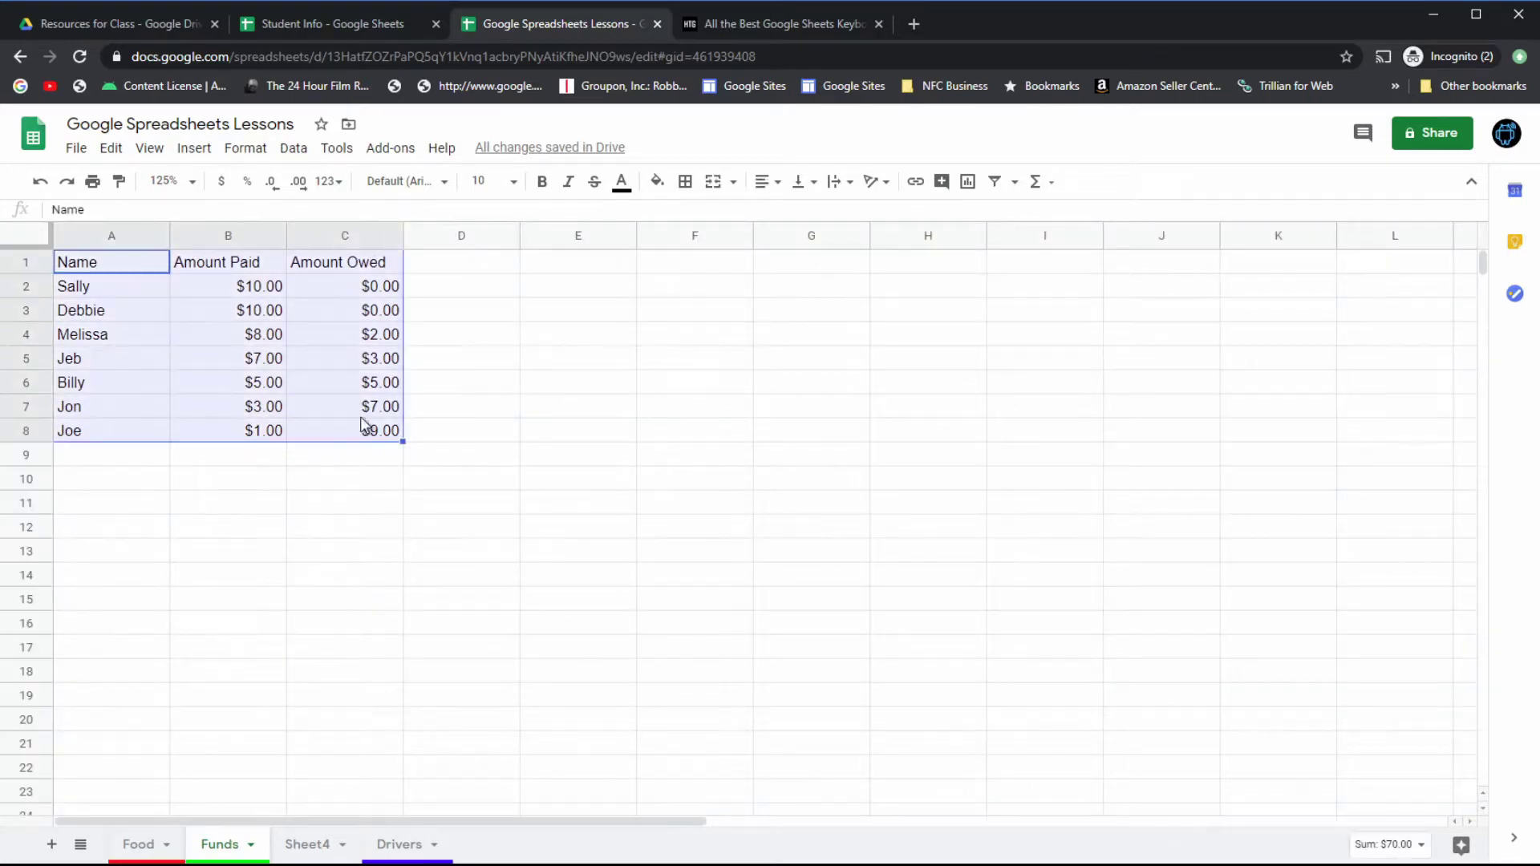
{"action": "left_click", "coordinate": [294, 148]}
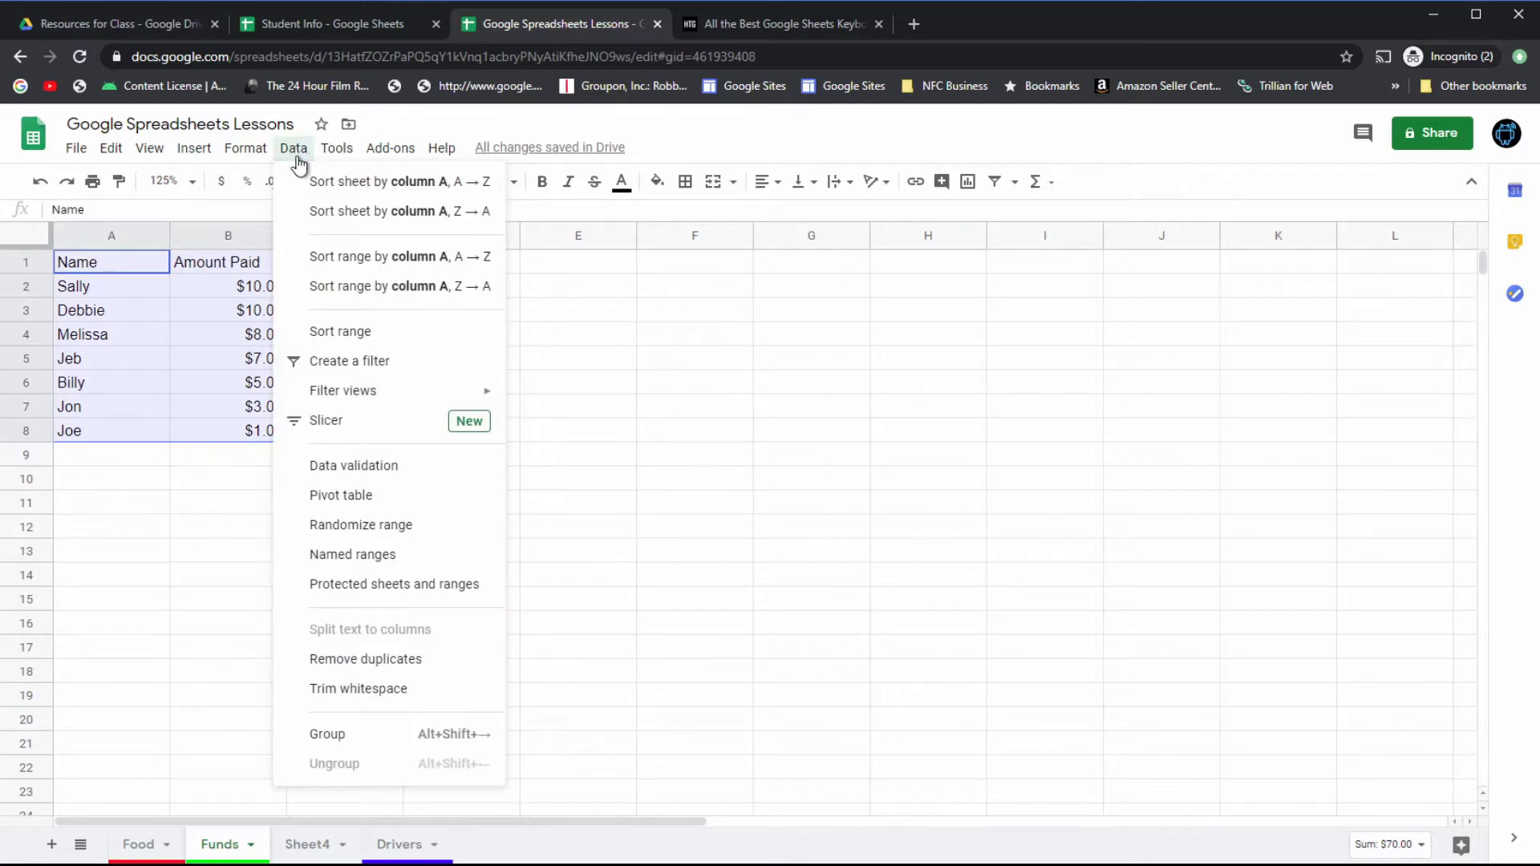
{"action": "left_click", "coordinate": [360, 368]}
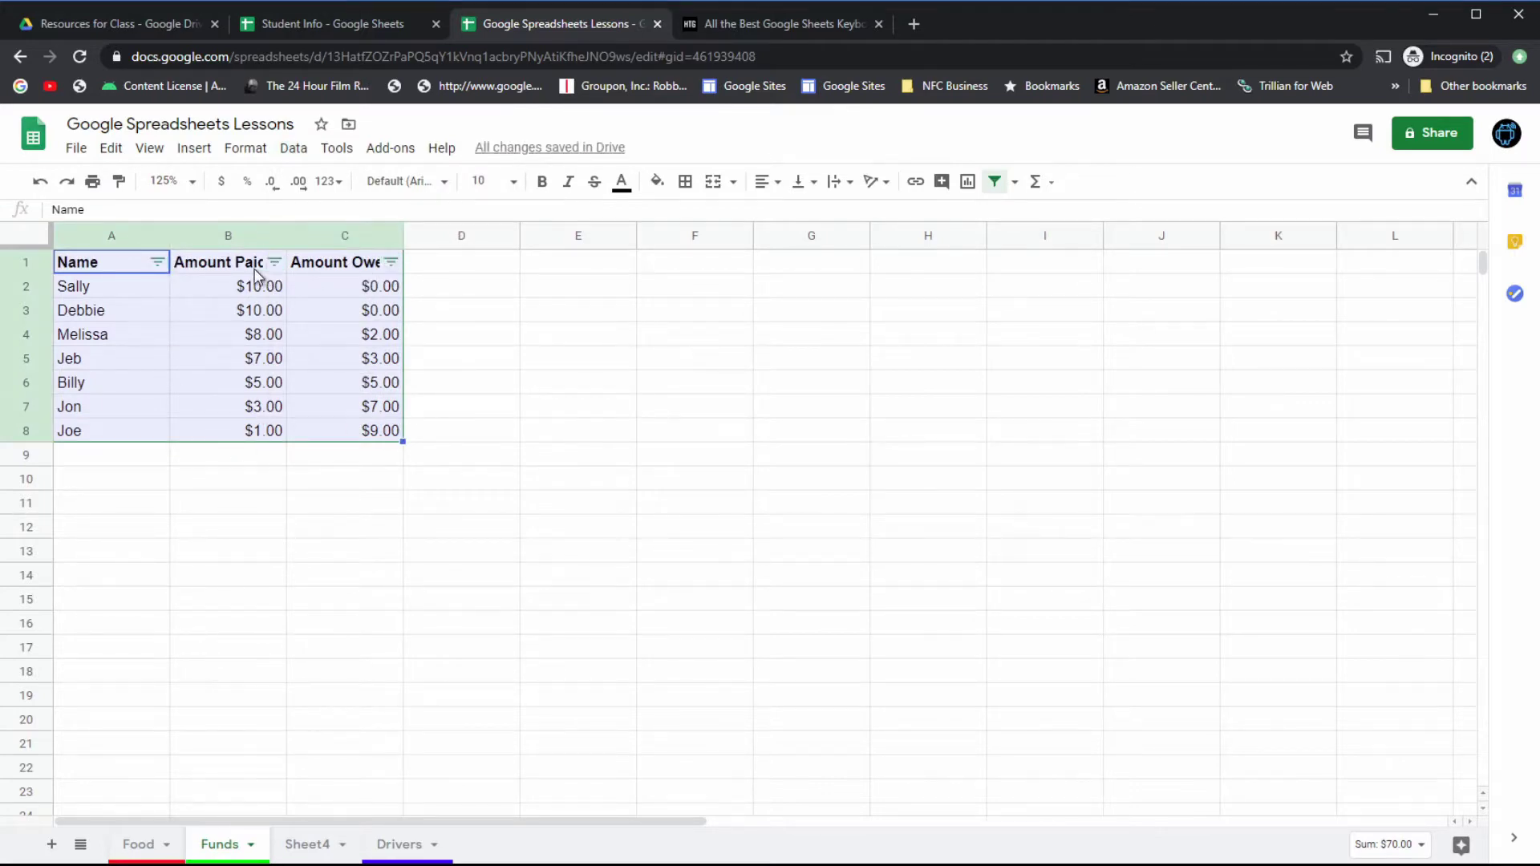
{"action": "left_click", "coordinate": [567, 365]}
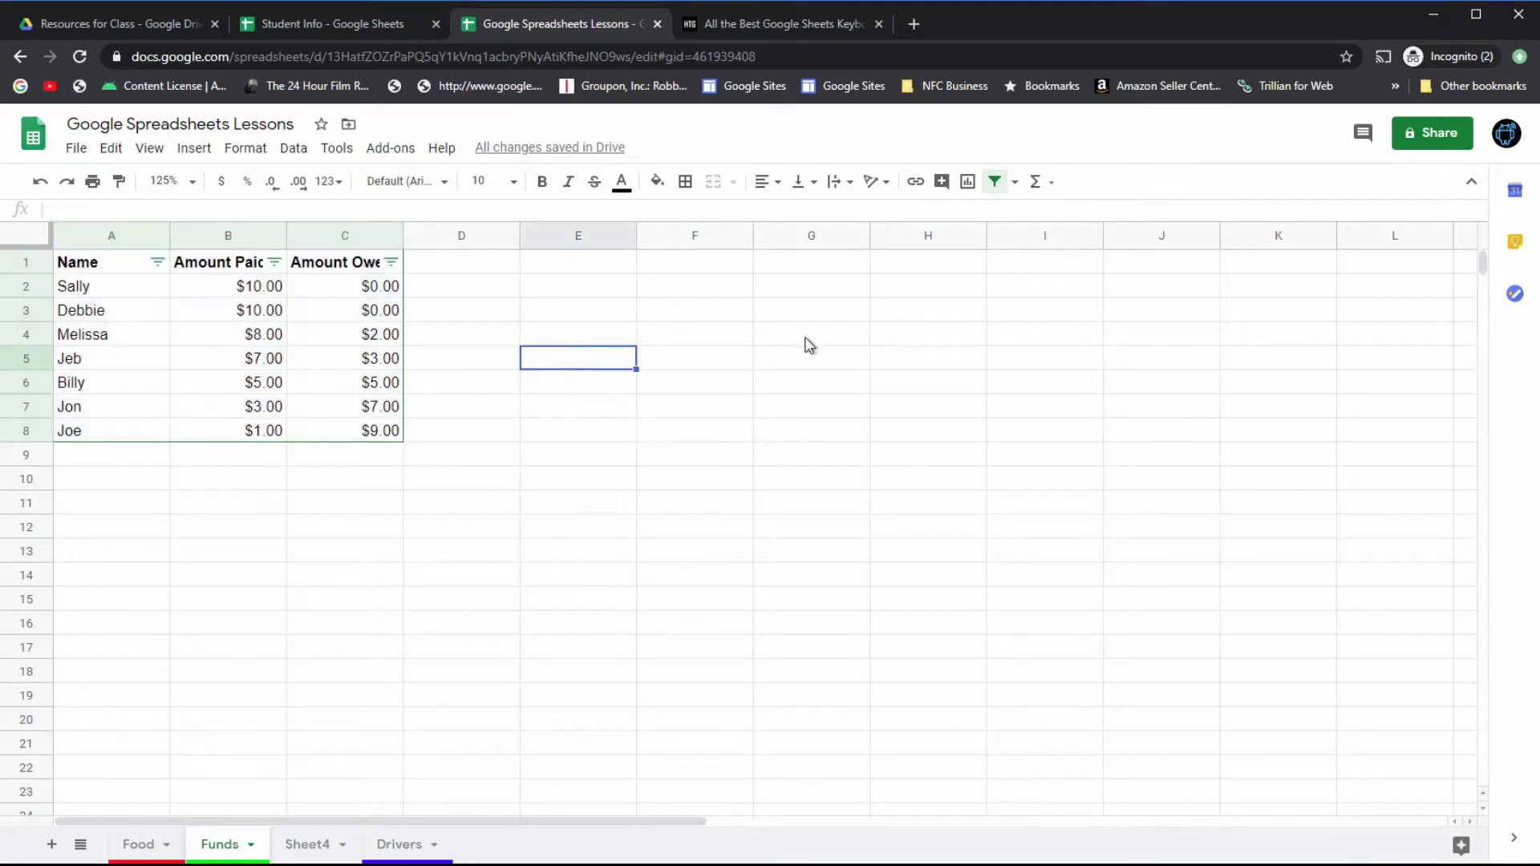
{"action": "left_click", "coordinate": [40, 182]}
Step: Filter the Funds table starting from cell B3, then move to the Student Info spreadsheet
{"action": "left_click", "coordinate": [638, 382]}
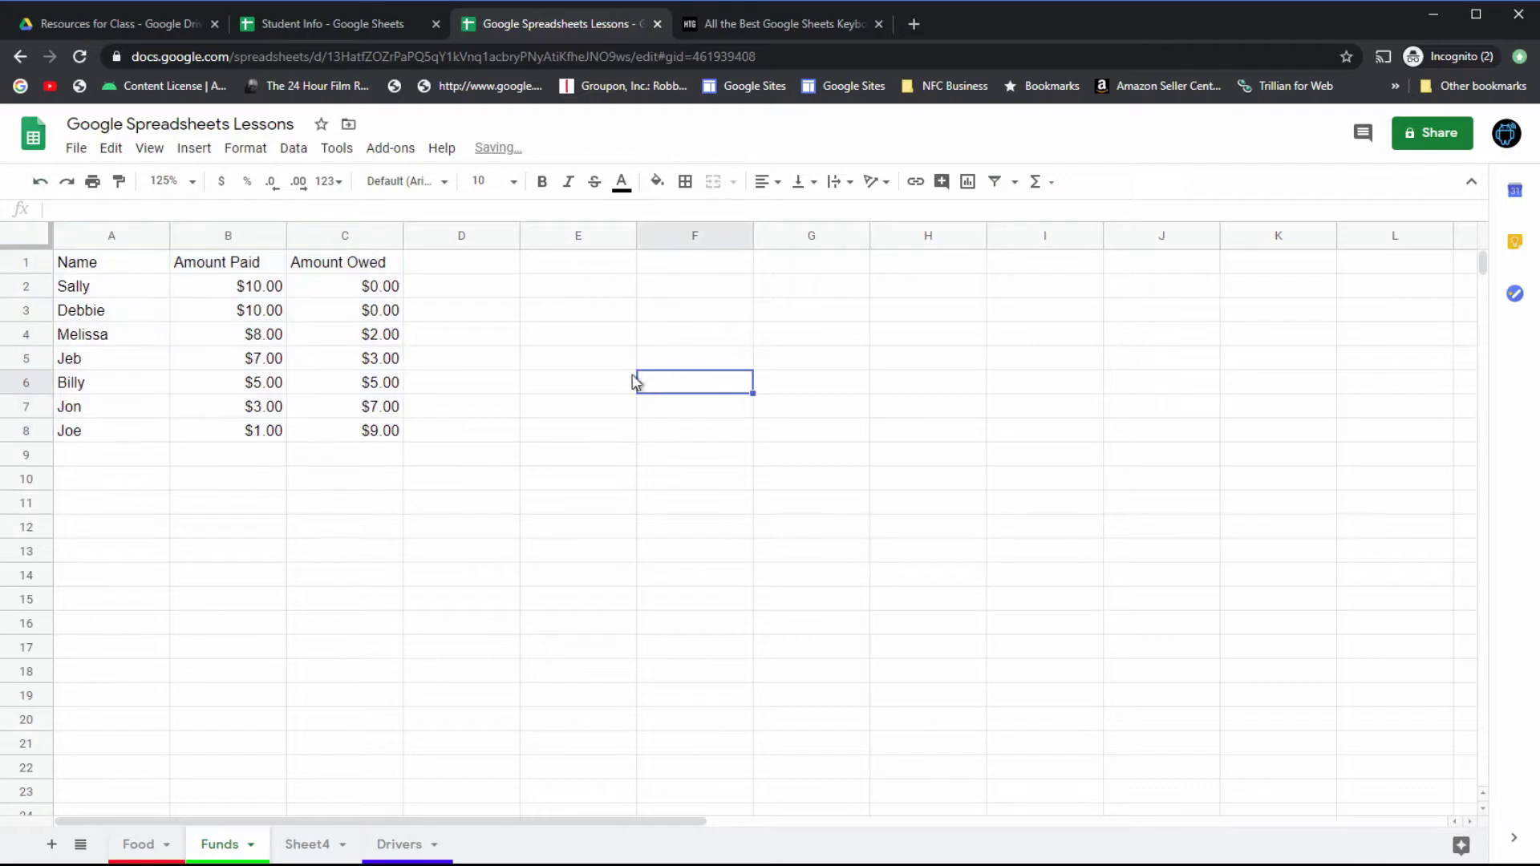
{"action": "left_click", "coordinate": [271, 316]}
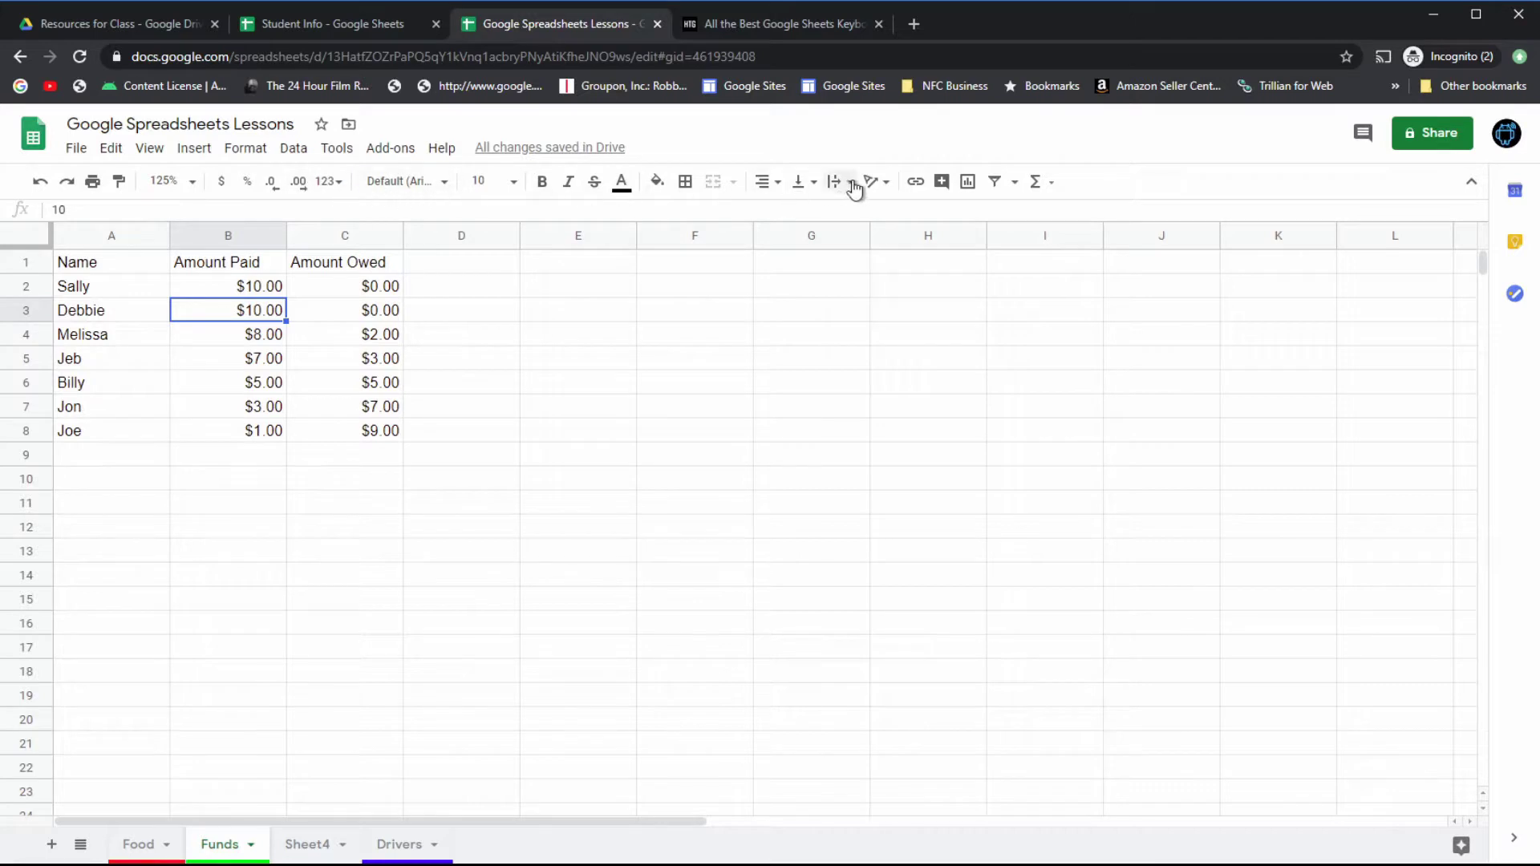
{"action": "left_click", "coordinate": [999, 183]}
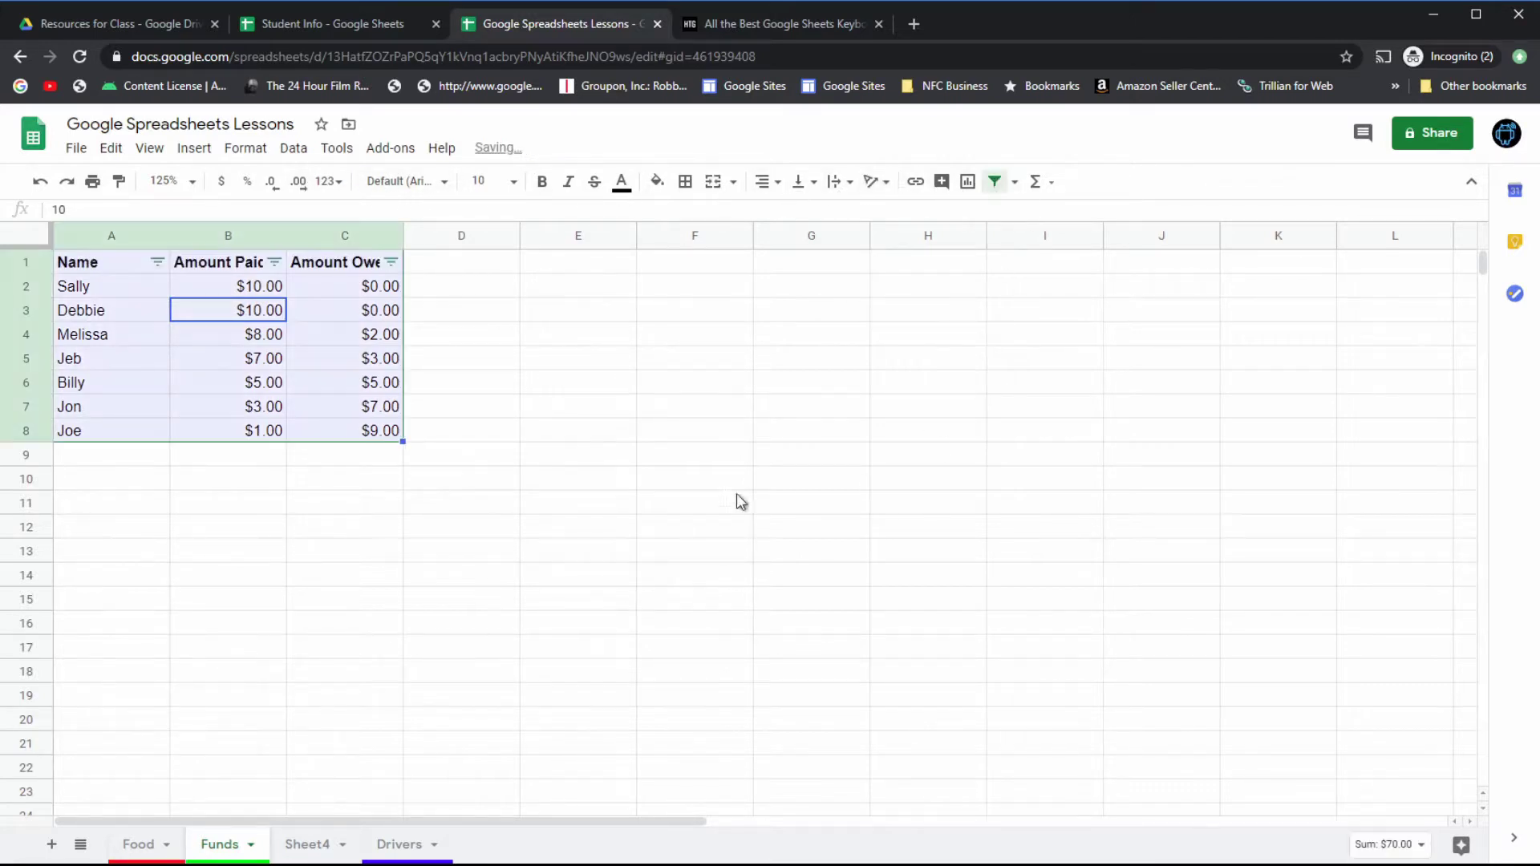
{"action": "left_click", "coordinate": [570, 408]}
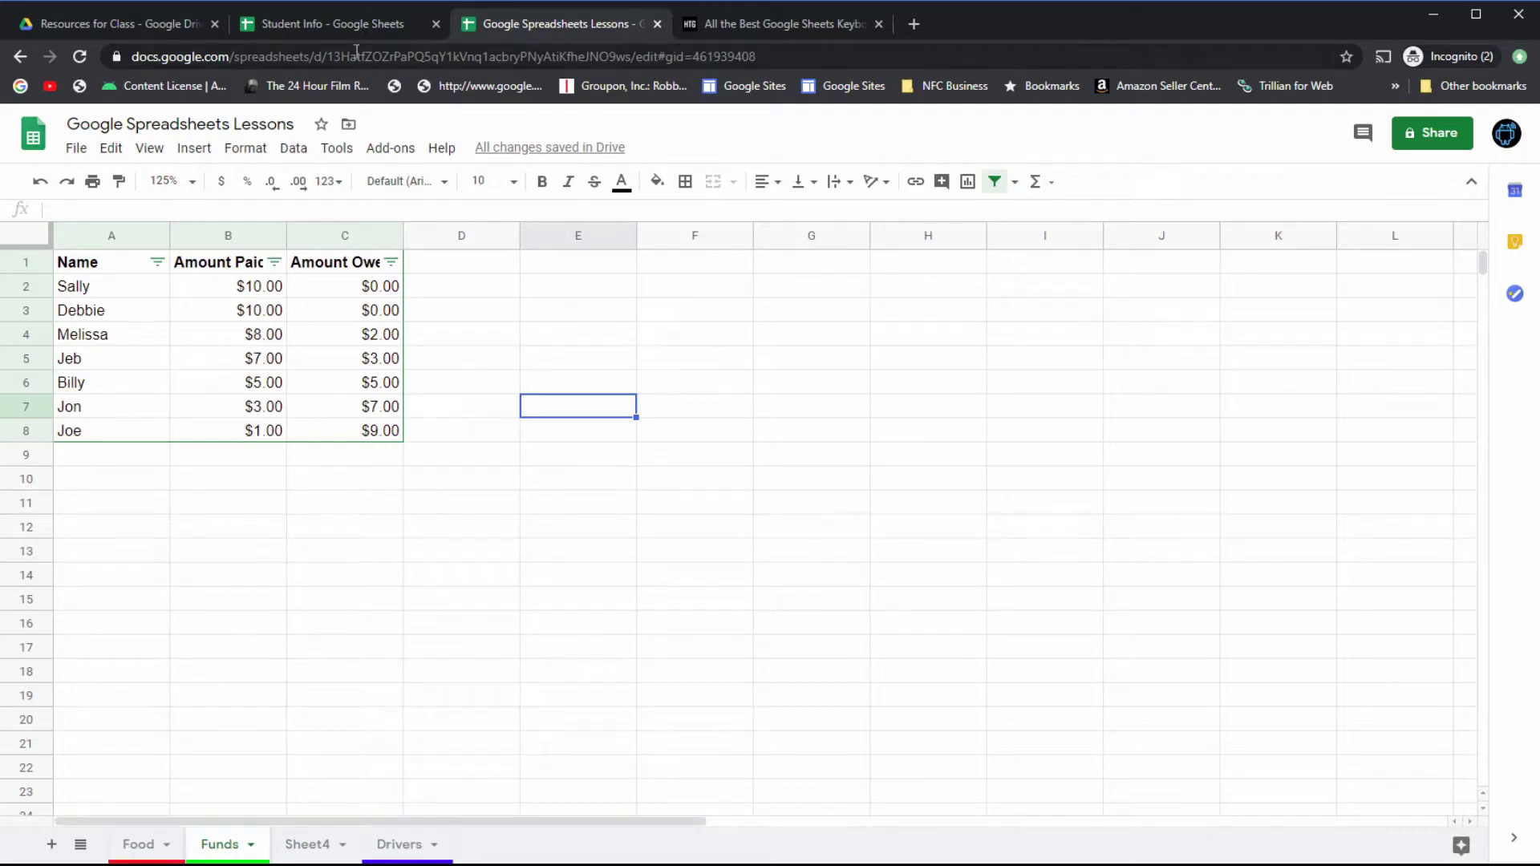
{"action": "left_click", "coordinate": [347, 23]}
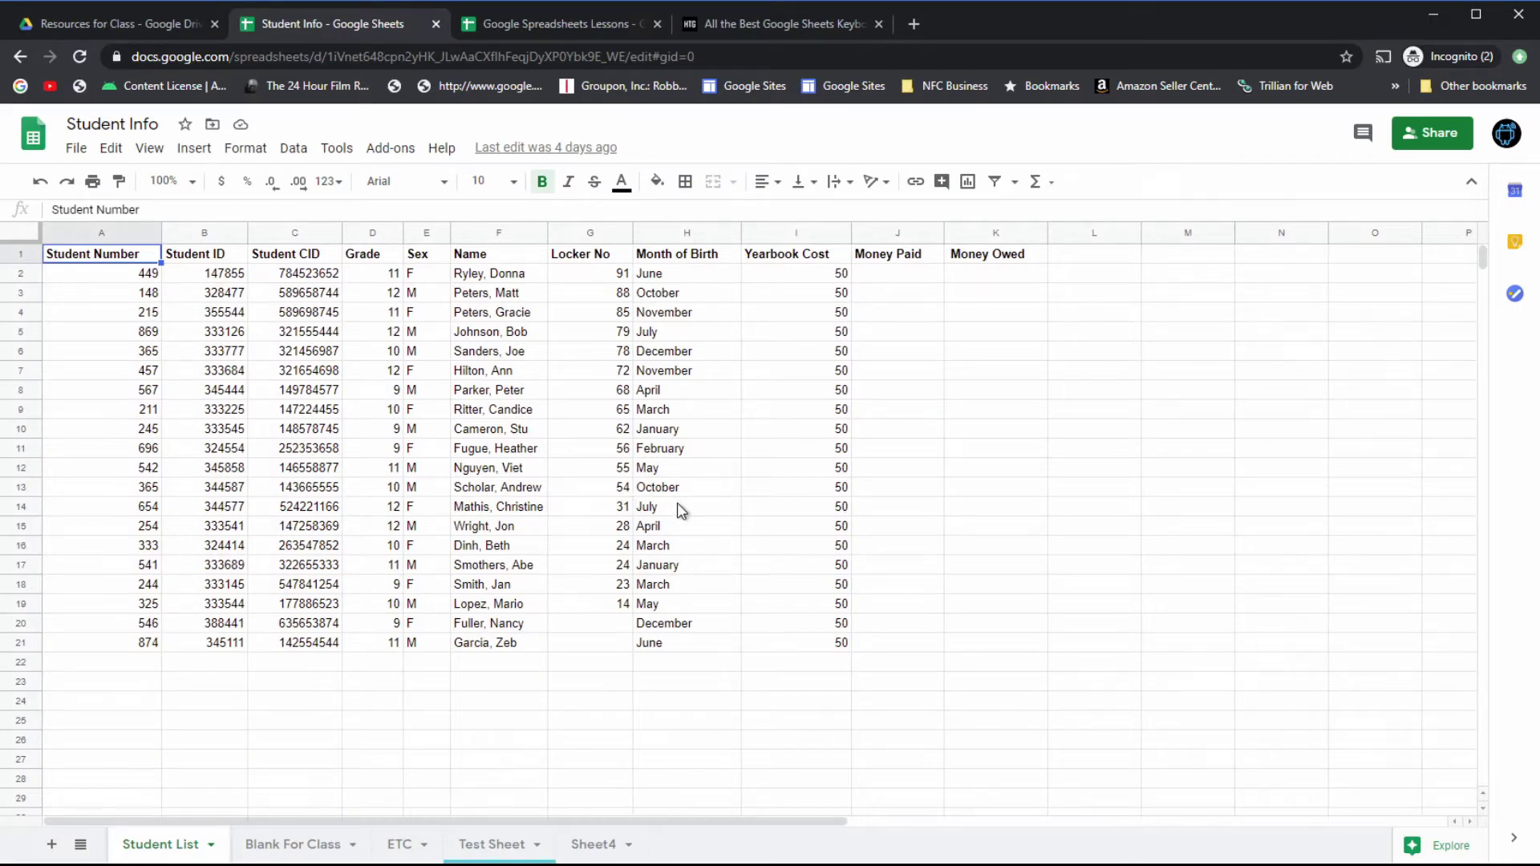
Step: Create a filter on column E (Sex) via Data > Create a filter and dismiss the status tip
{"action": "left_click", "coordinate": [422, 234]}
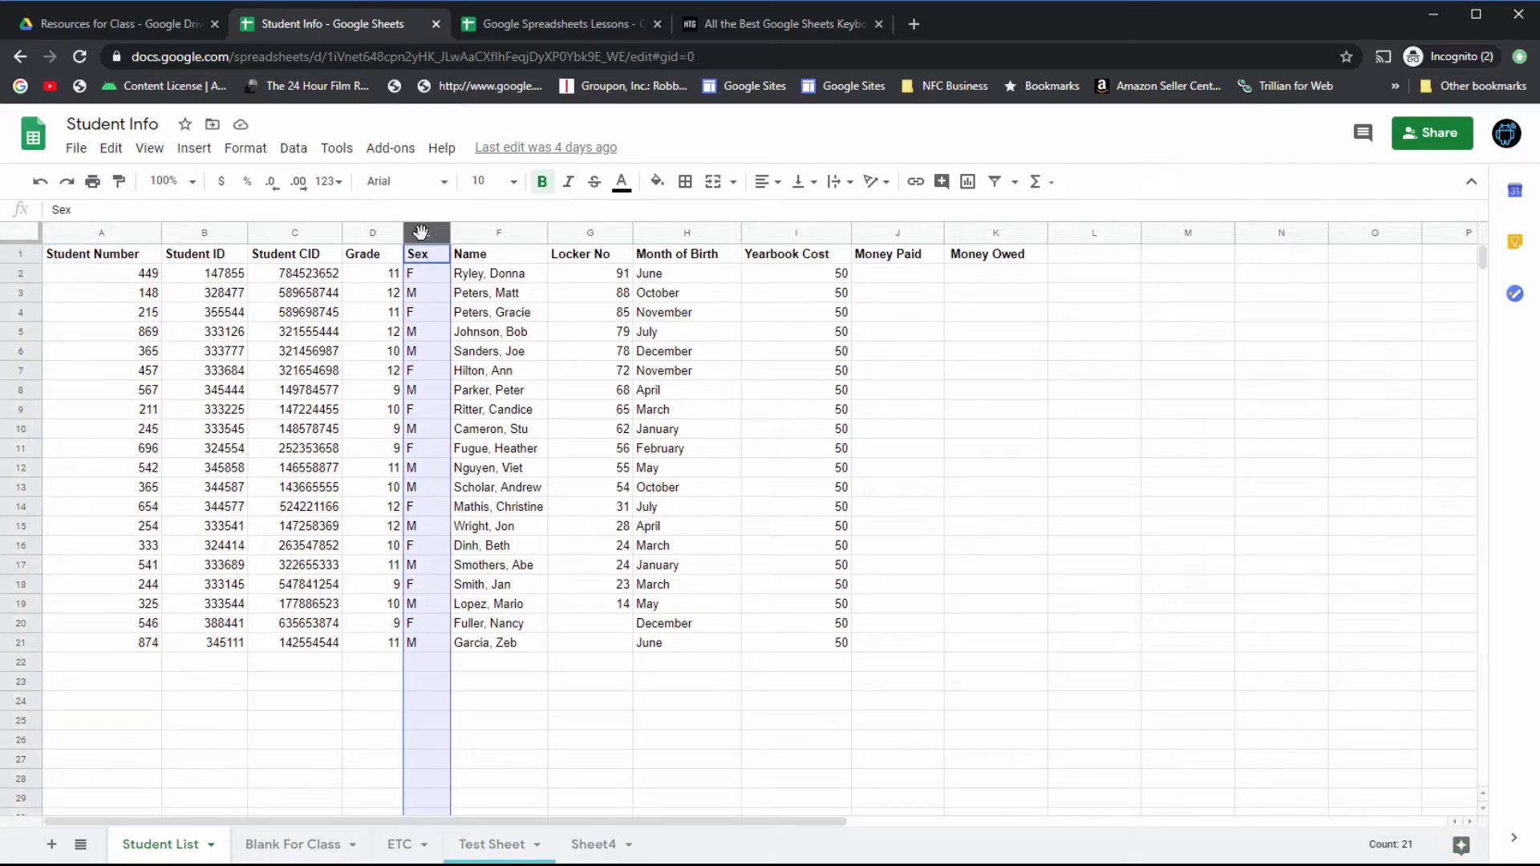
{"action": "left_click", "coordinate": [293, 148]}
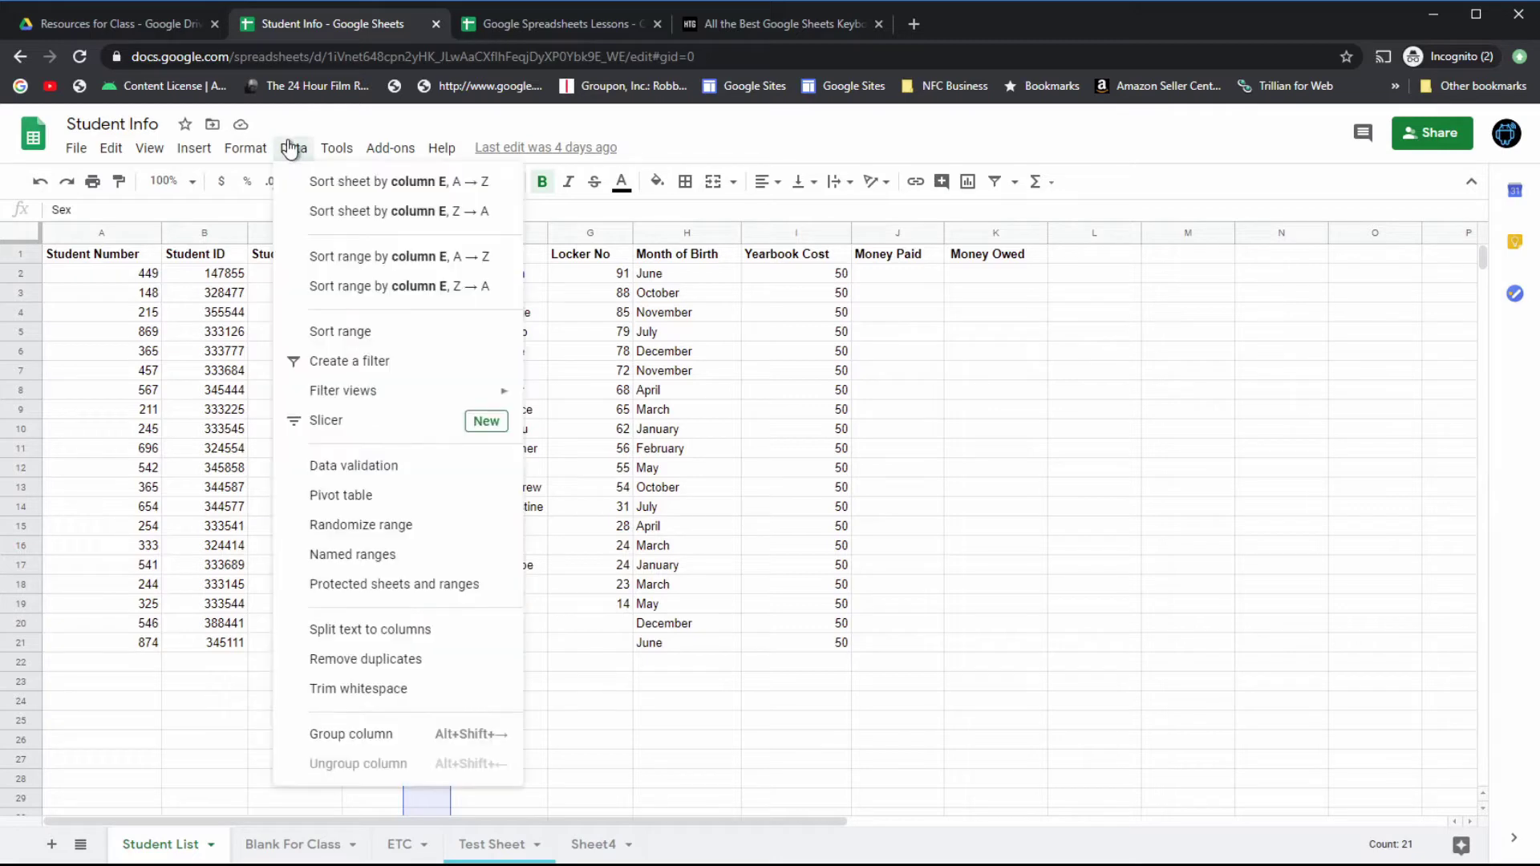
{"action": "left_click", "coordinate": [351, 371]}
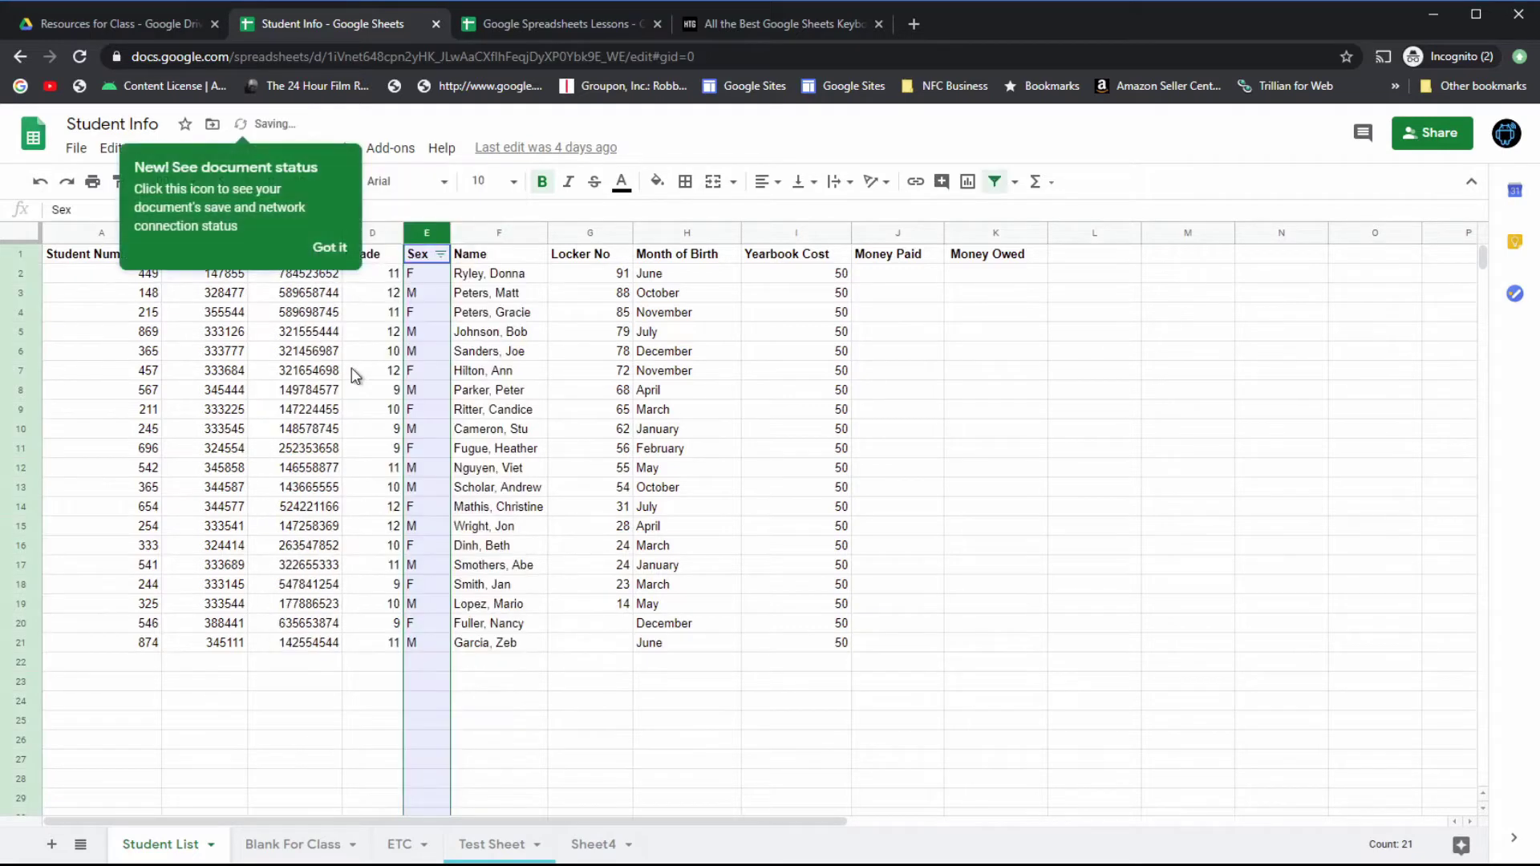
{"action": "left_click", "coordinate": [582, 351]}
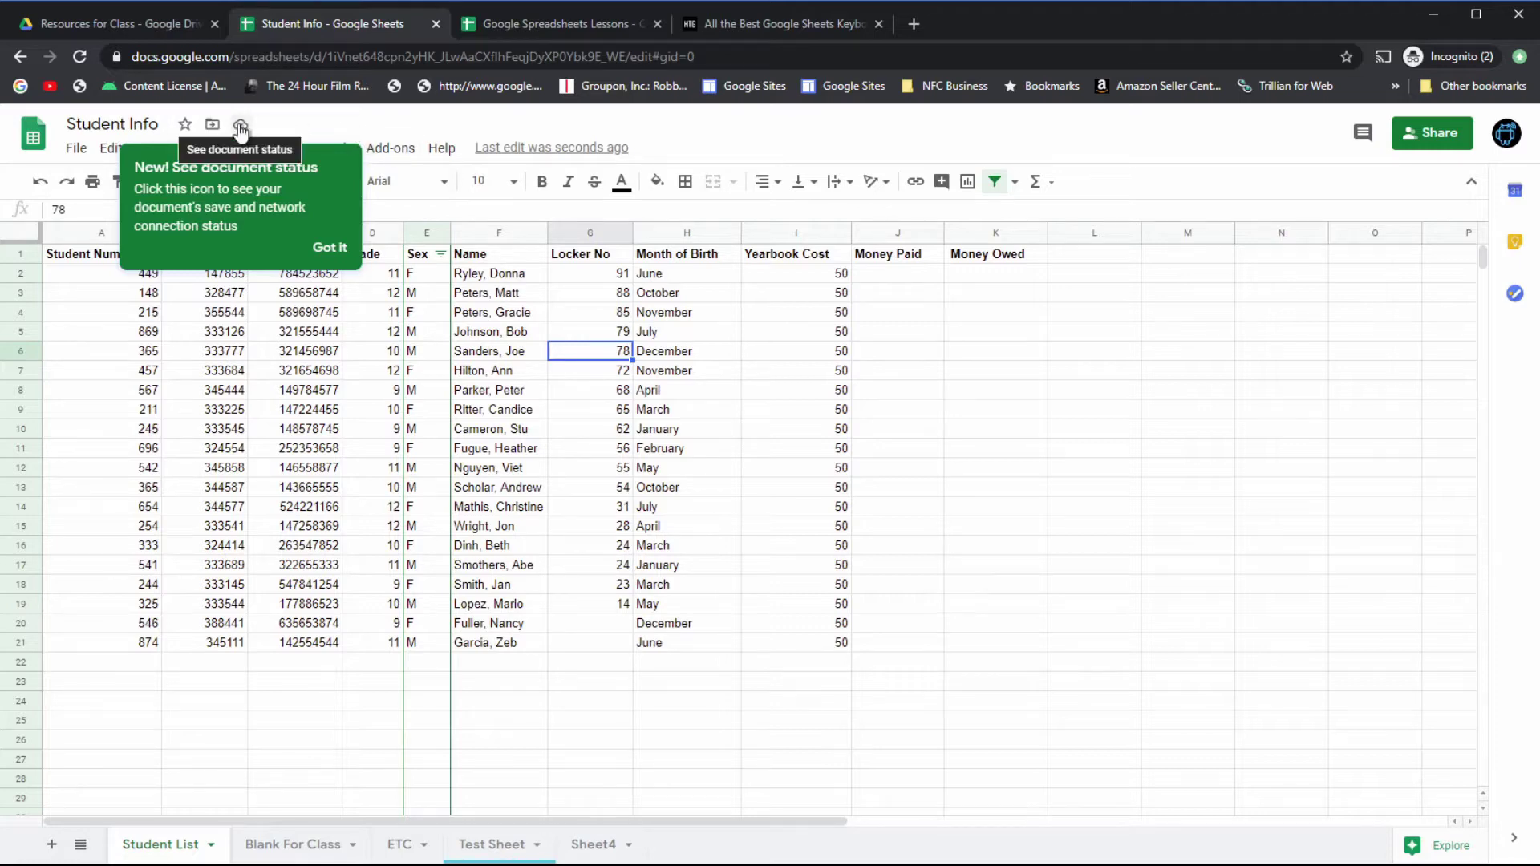
{"action": "left_click", "coordinate": [329, 249]}
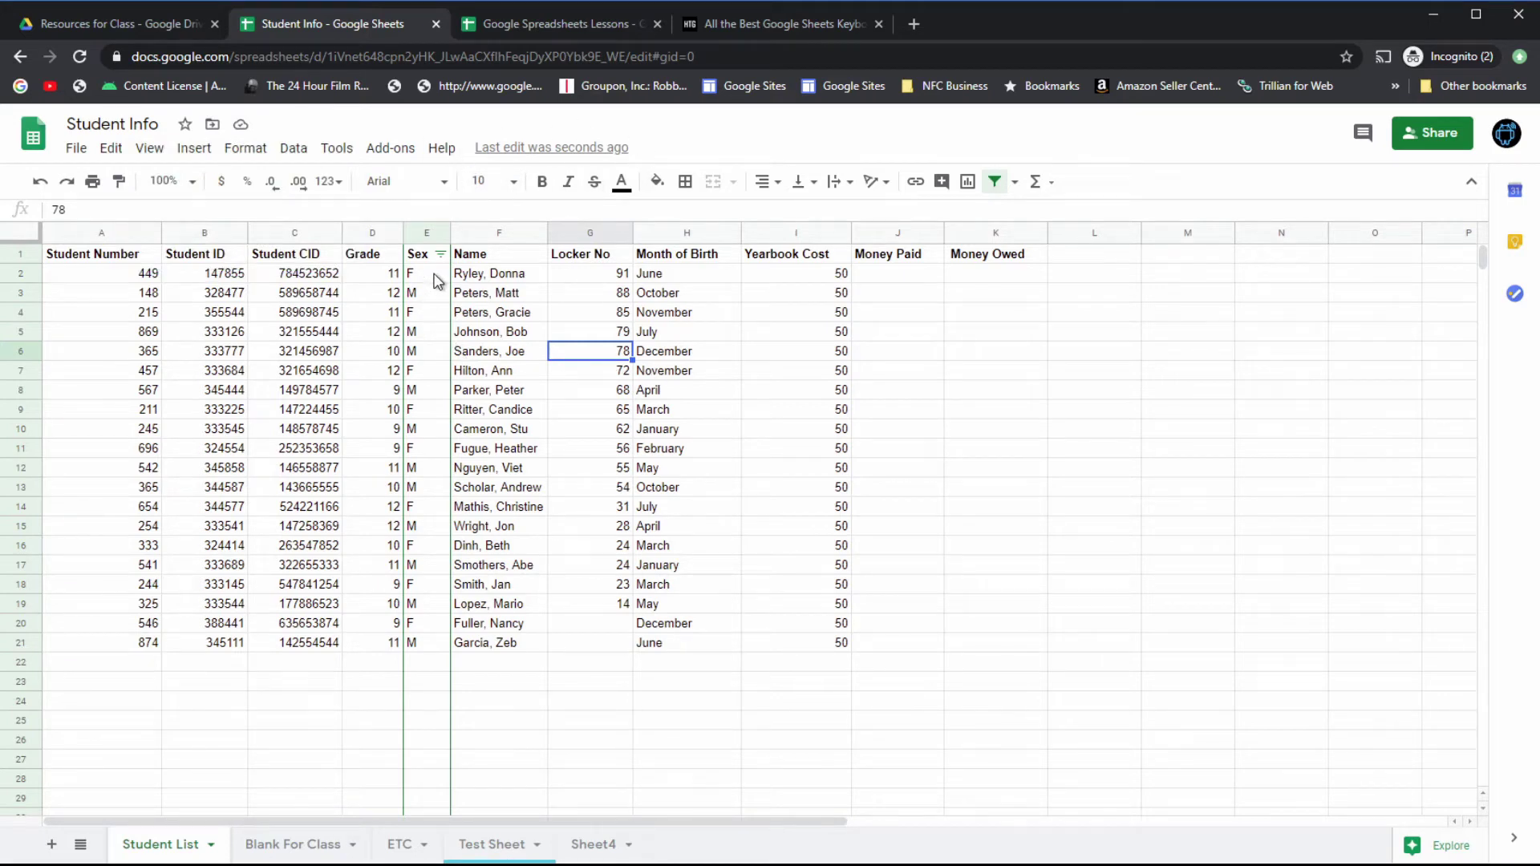
{"action": "left_click", "coordinate": [240, 126]}
{"action": "left_click", "coordinate": [530, 448]}
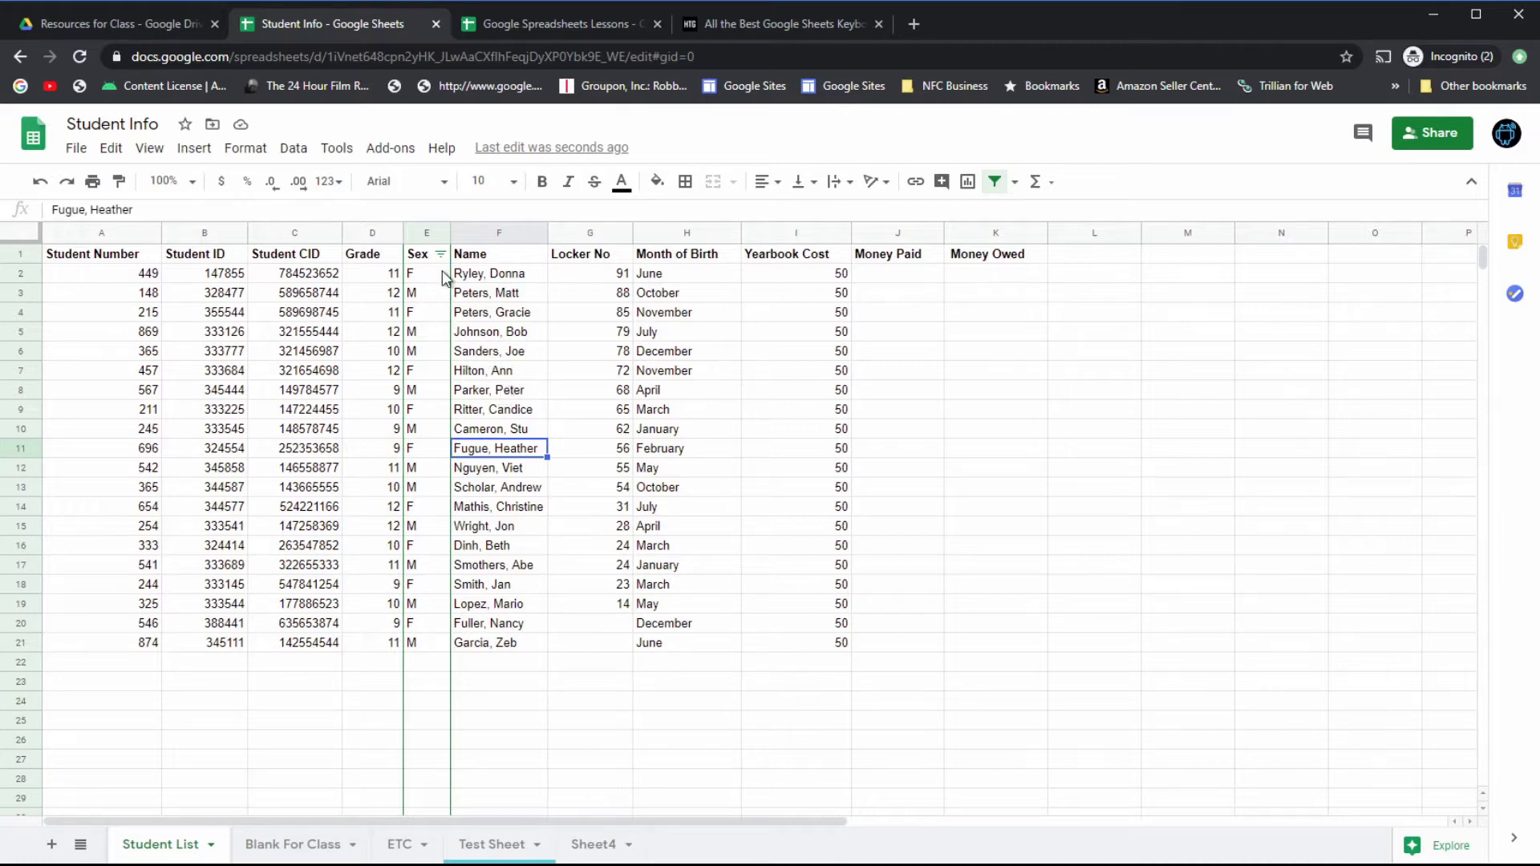
Step: Undo the Sex filter, try and undo a Grade-column filter, then filter the whole table A1:K21 from G4
{"action": "left_click", "coordinate": [38, 183]}
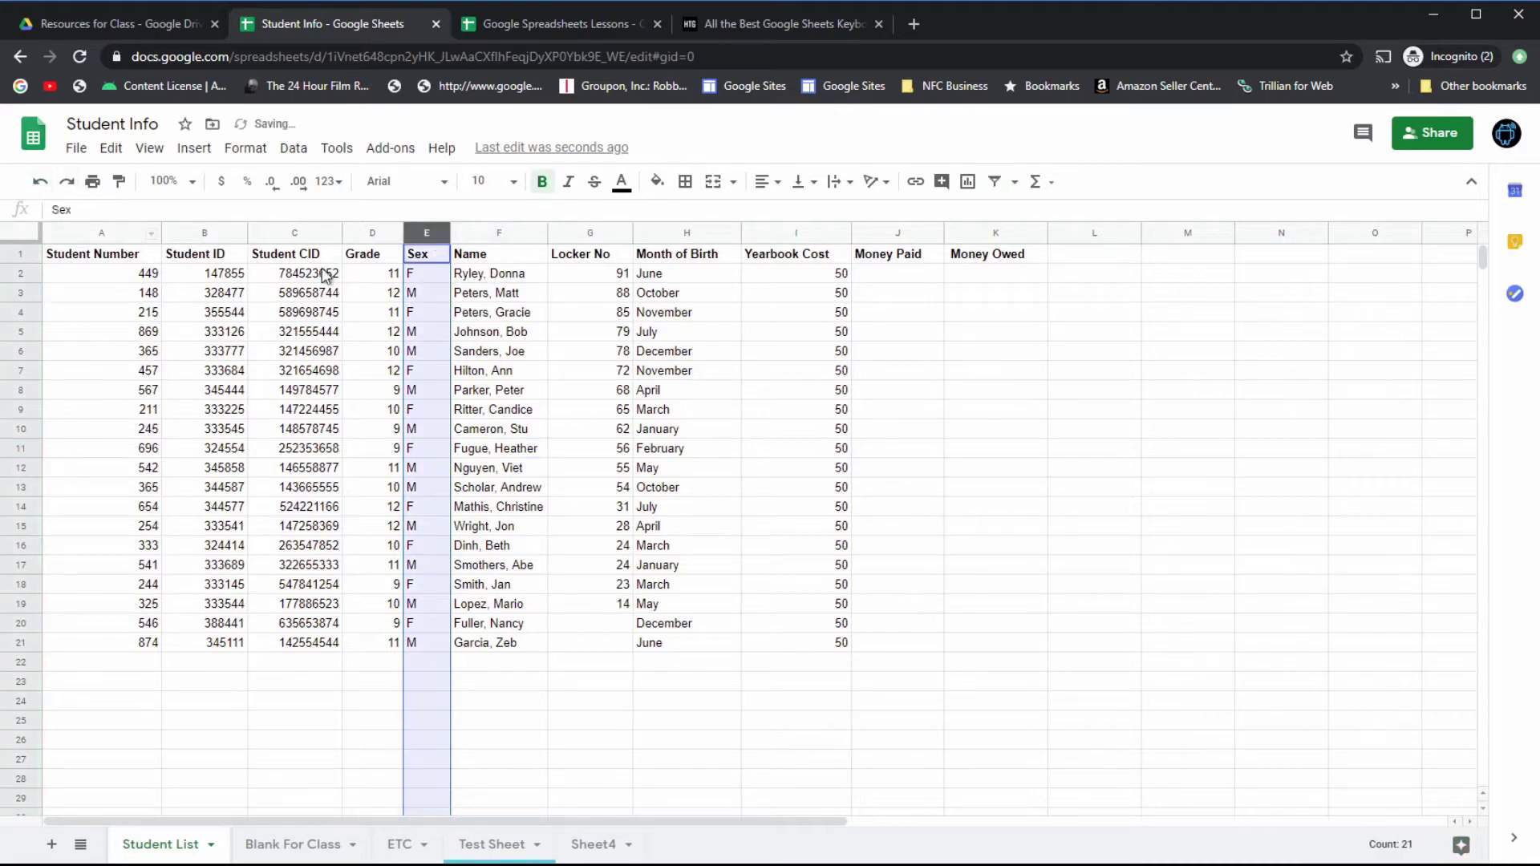
{"action": "left_click", "coordinate": [364, 235]}
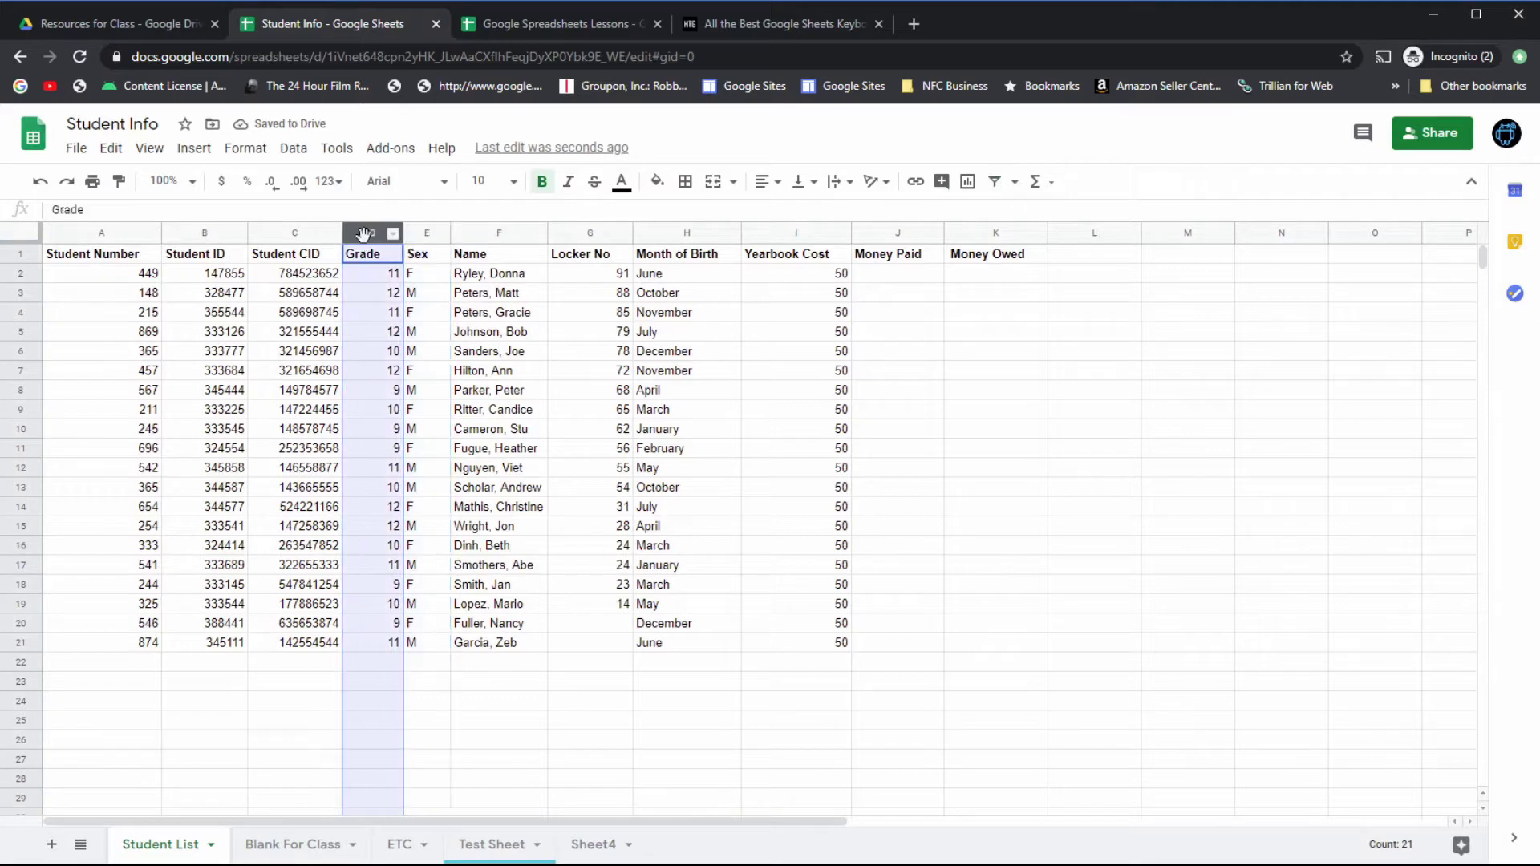
{"action": "left_click", "coordinate": [996, 182]}
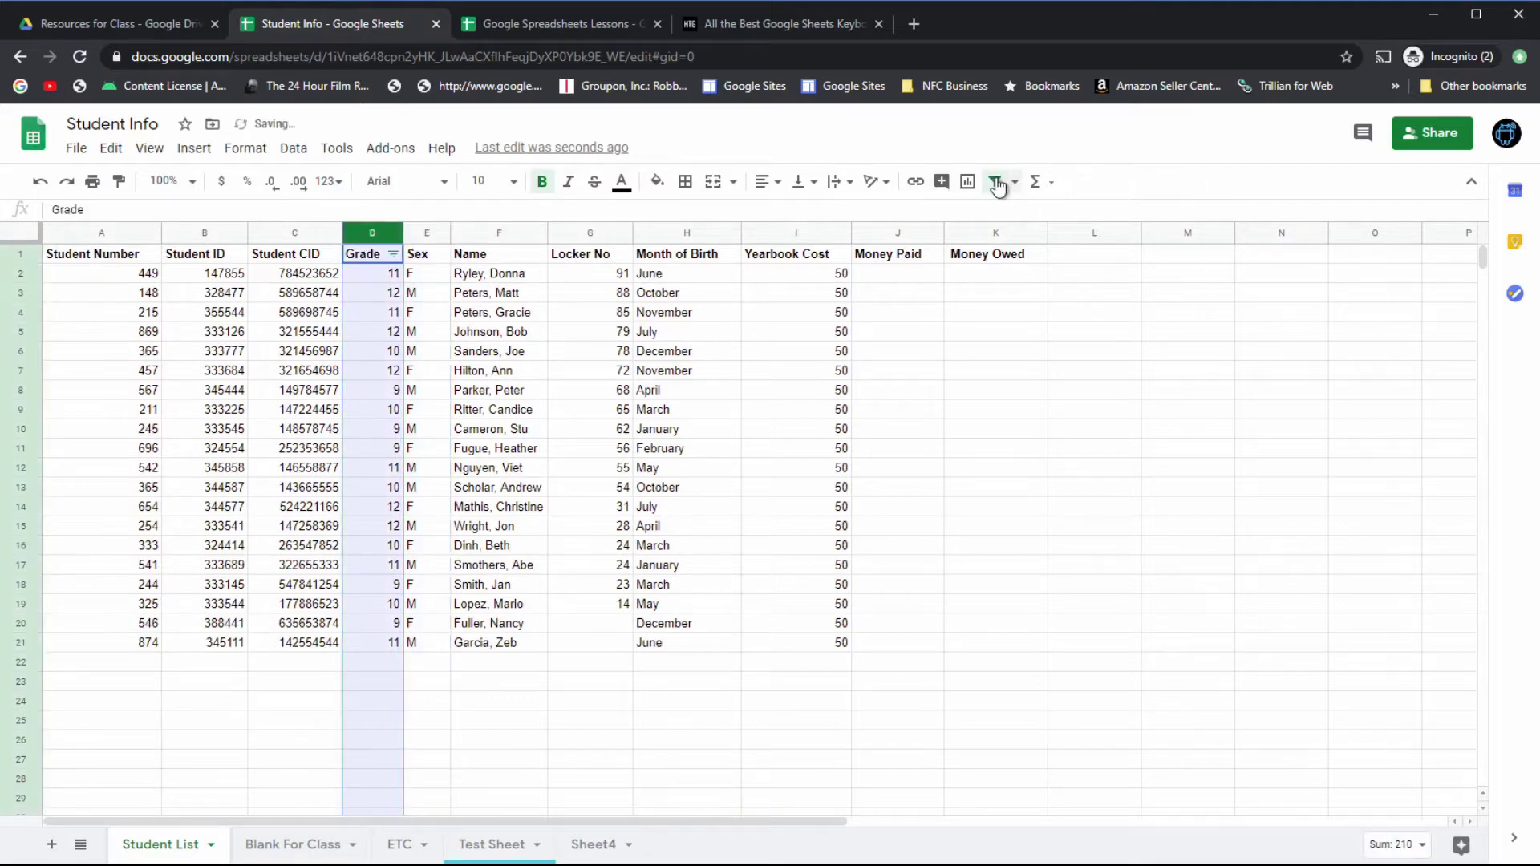
{"action": "left_click", "coordinate": [540, 393]}
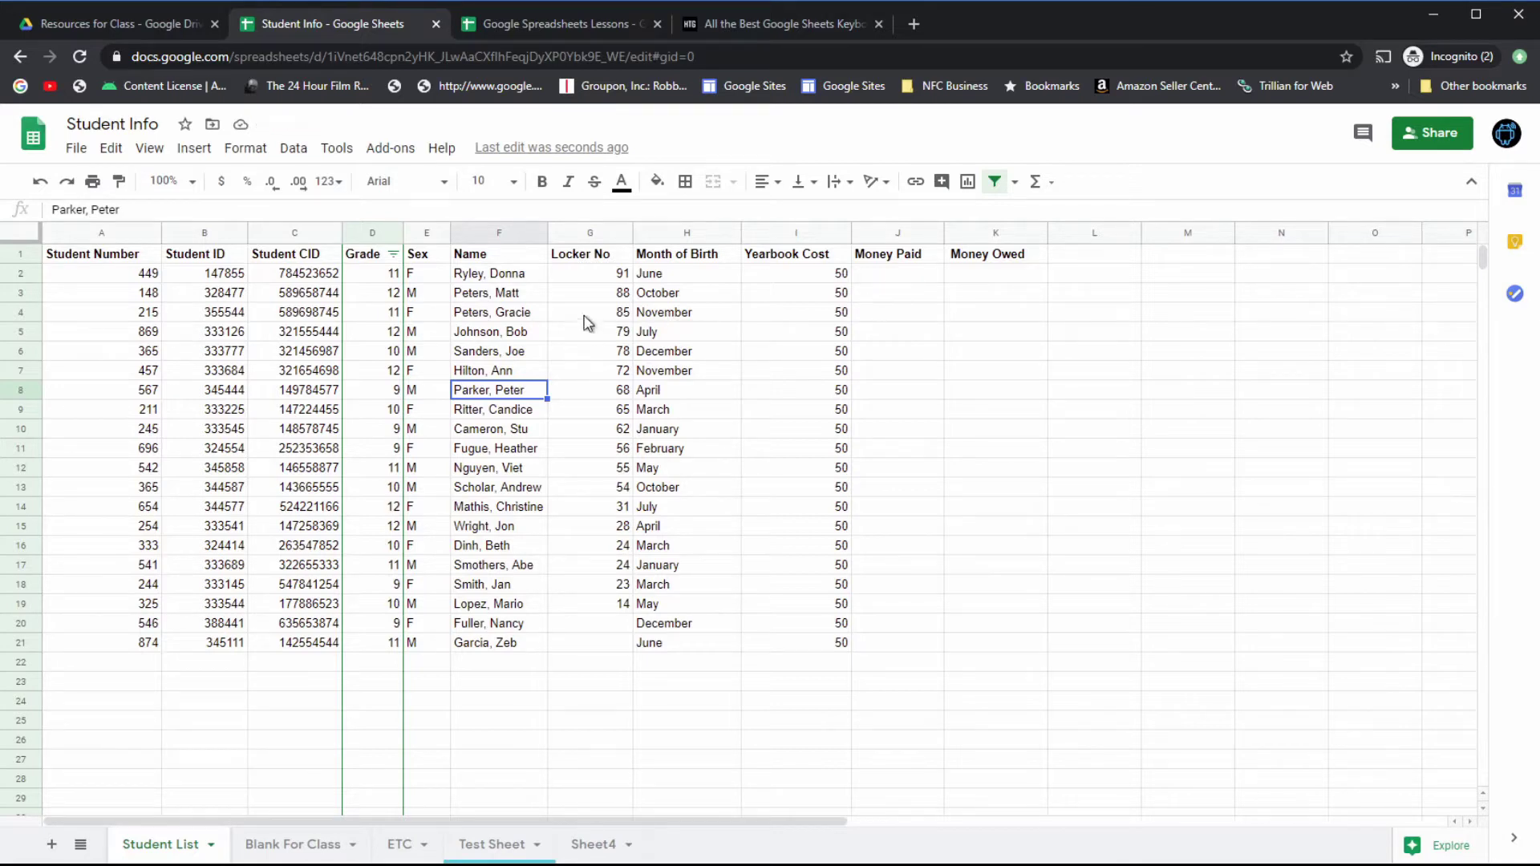
{"action": "left_click", "coordinate": [39, 189]}
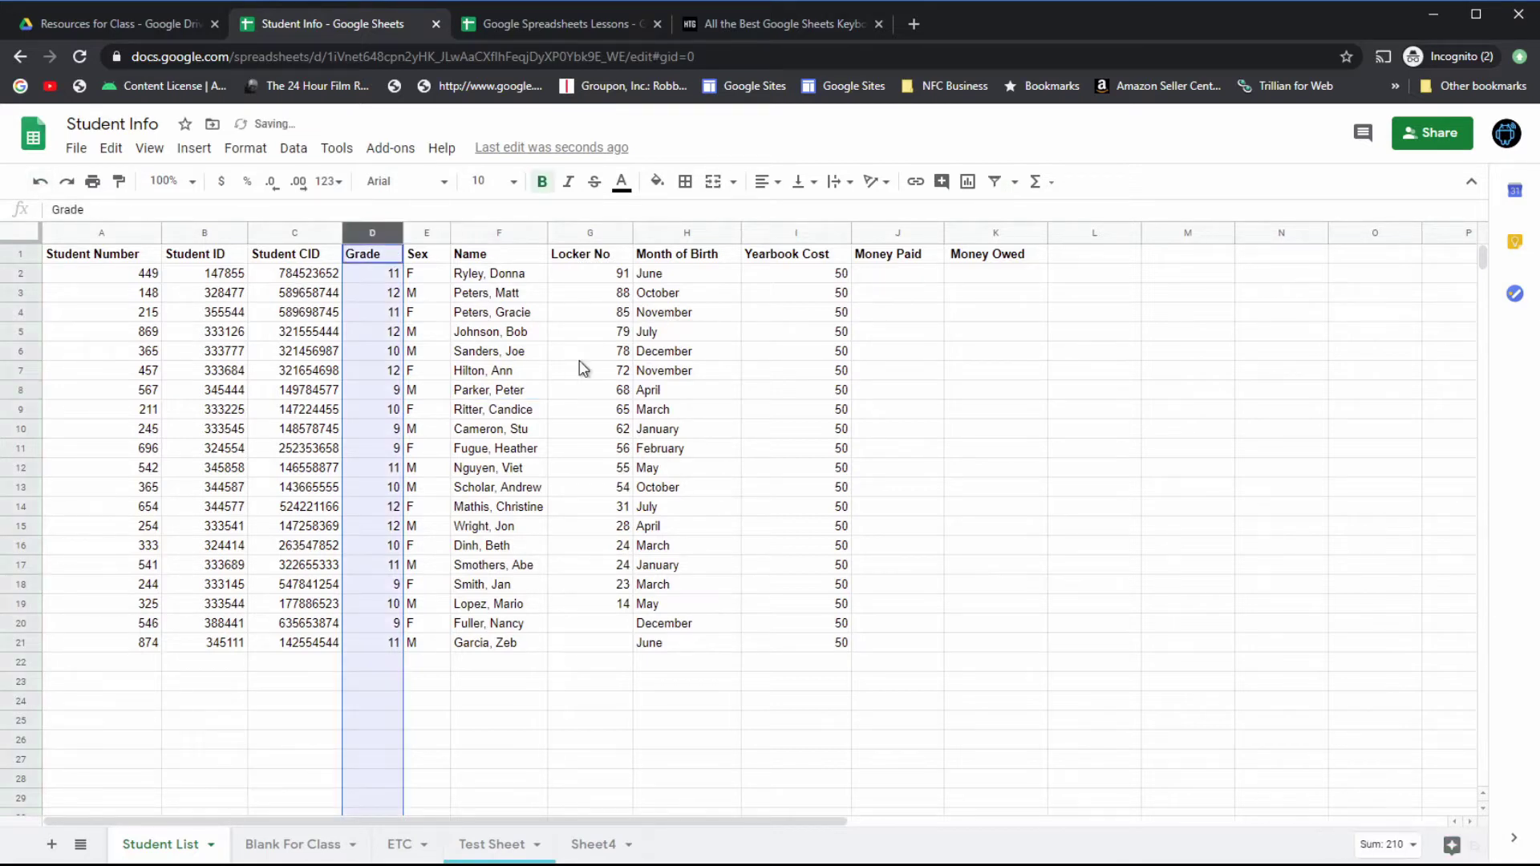
{"action": "left_click", "coordinate": [602, 318]}
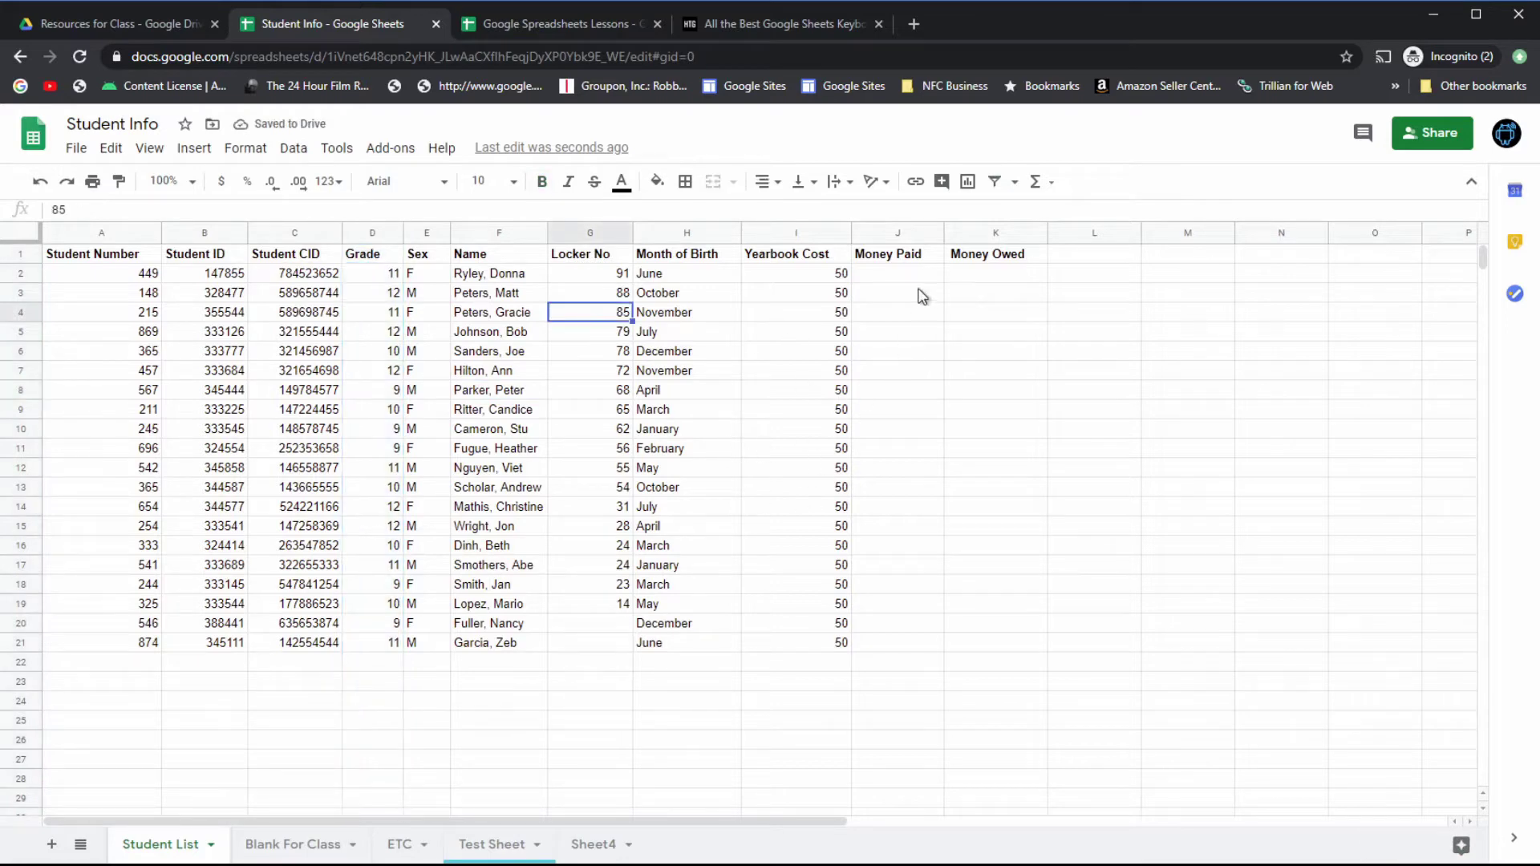
{"action": "left_click", "coordinate": [994, 181]}
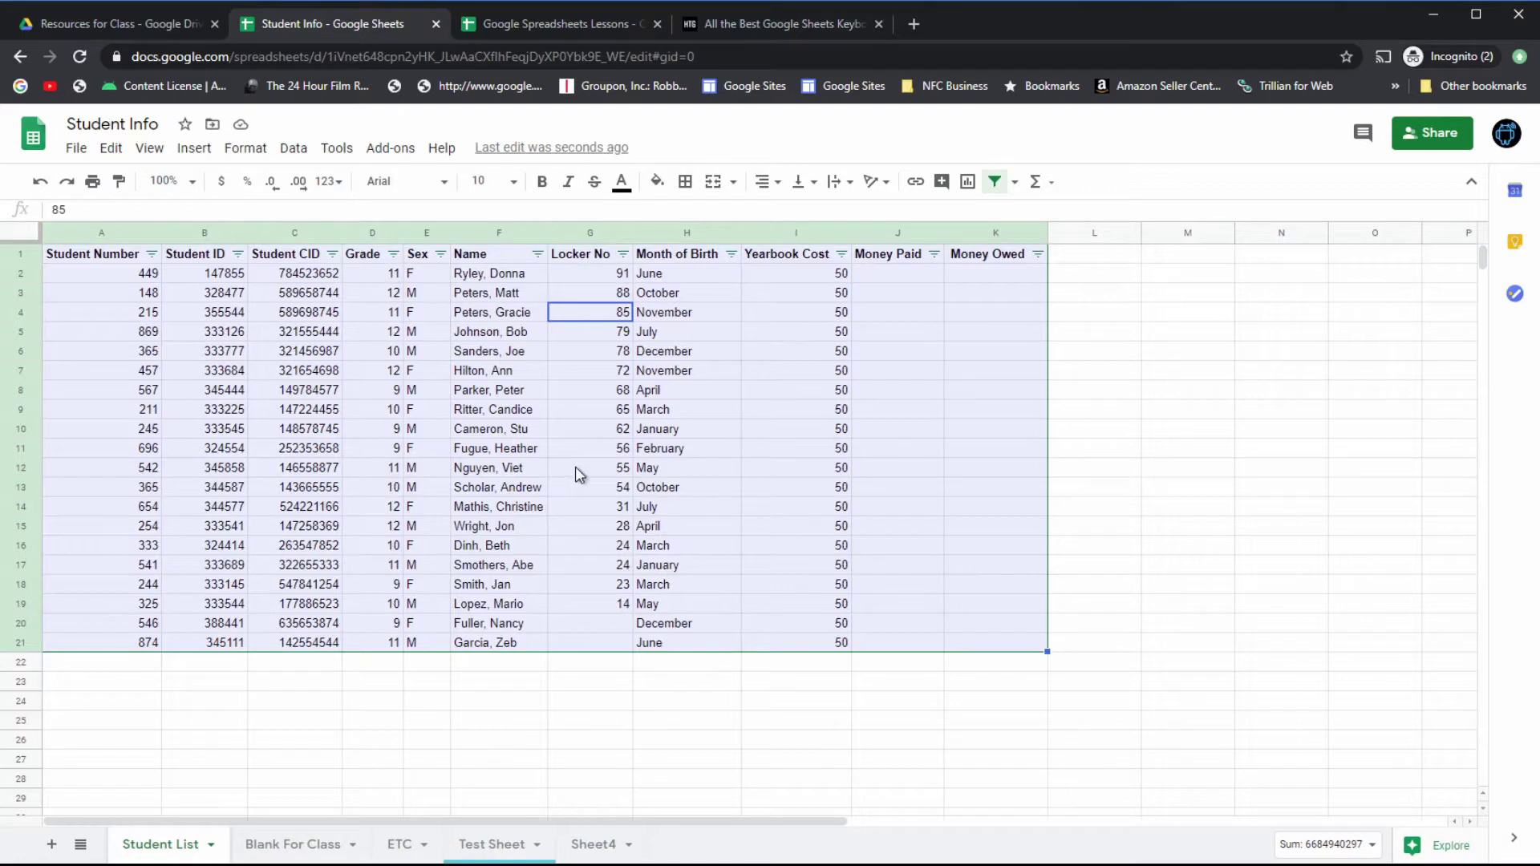
Step: Toggle the whole-table filter off and on, then sort the rows A → Z by Name
{"action": "left_click", "coordinate": [755, 430]}
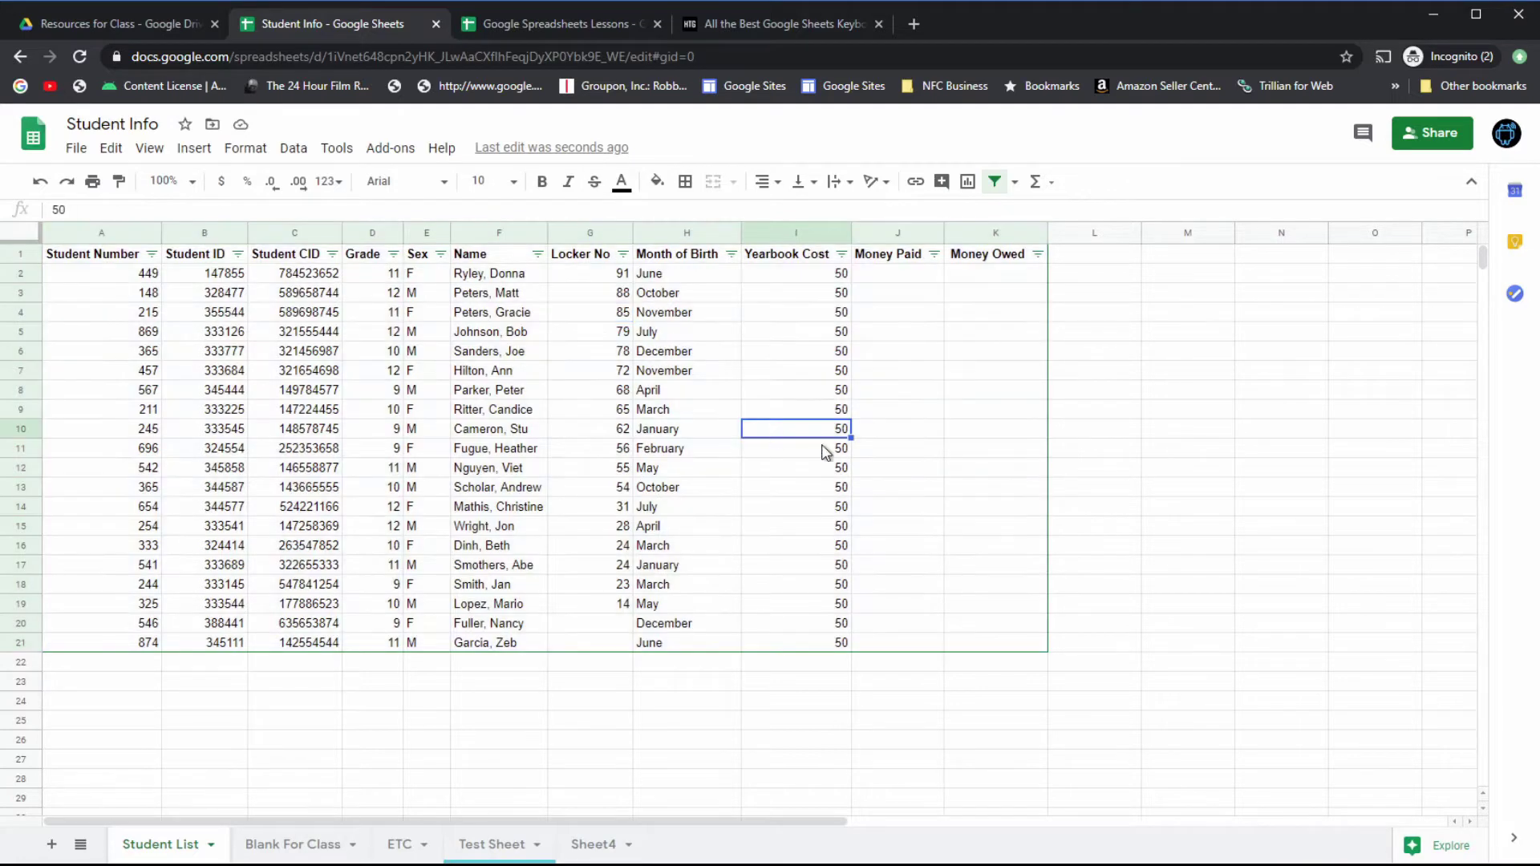
{"action": "left_click", "coordinate": [501, 453]}
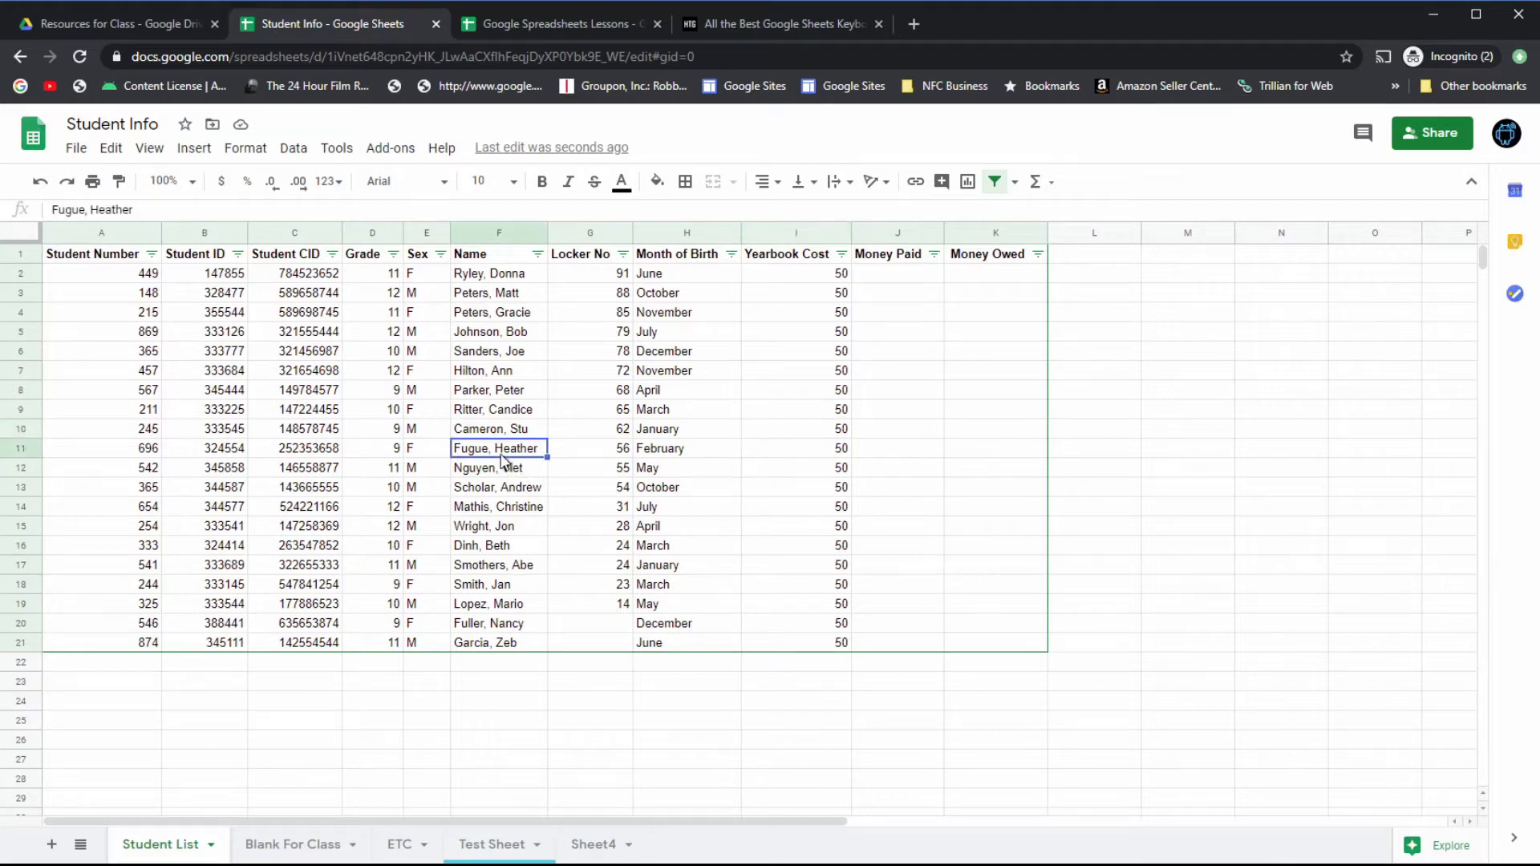
{"action": "left_click", "coordinate": [372, 393]}
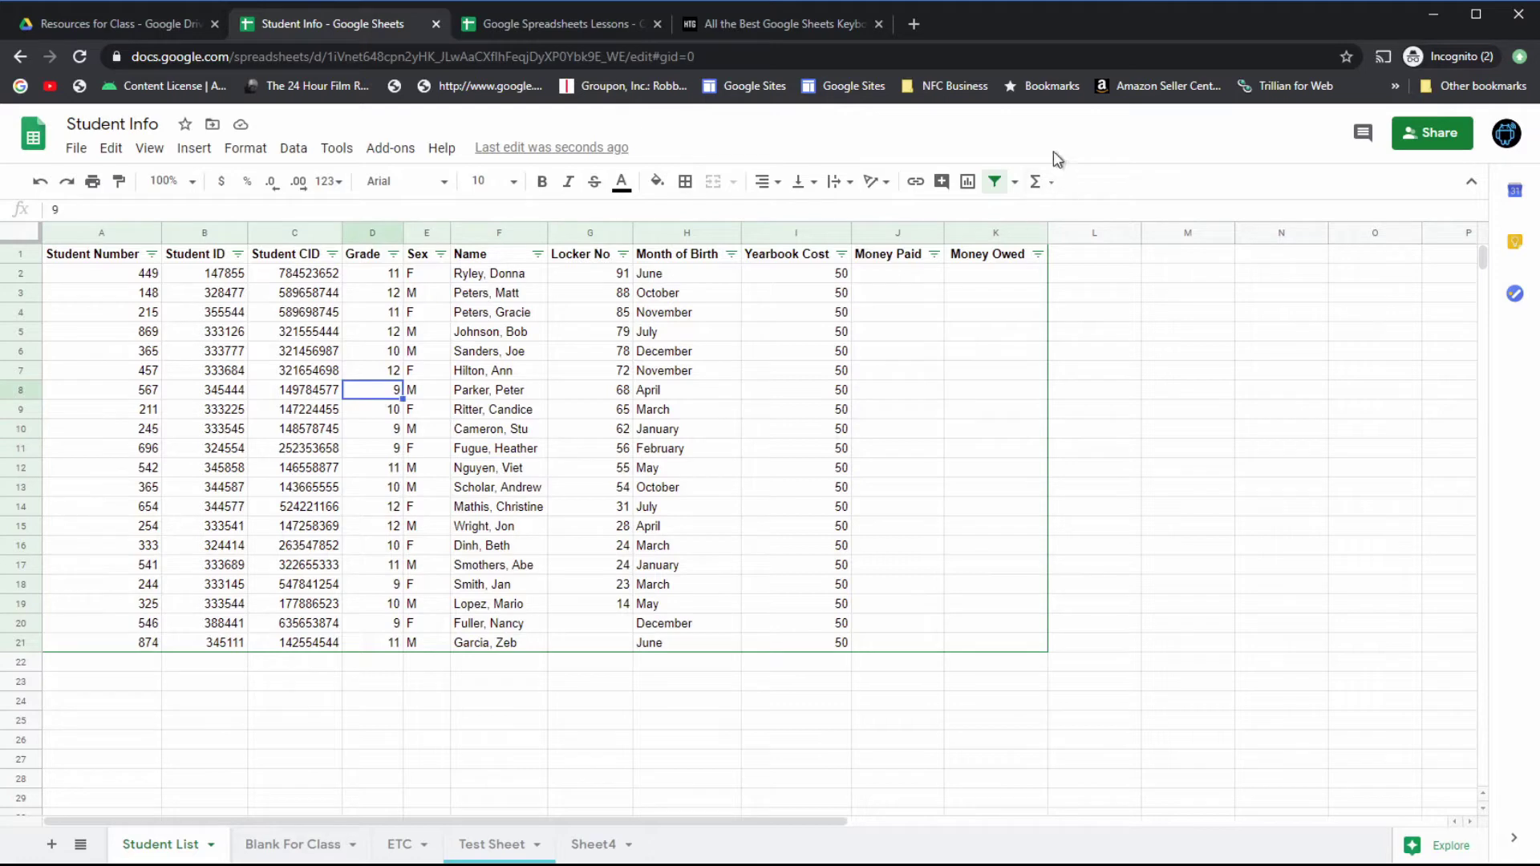
{"action": "left_click", "coordinate": [996, 182]}
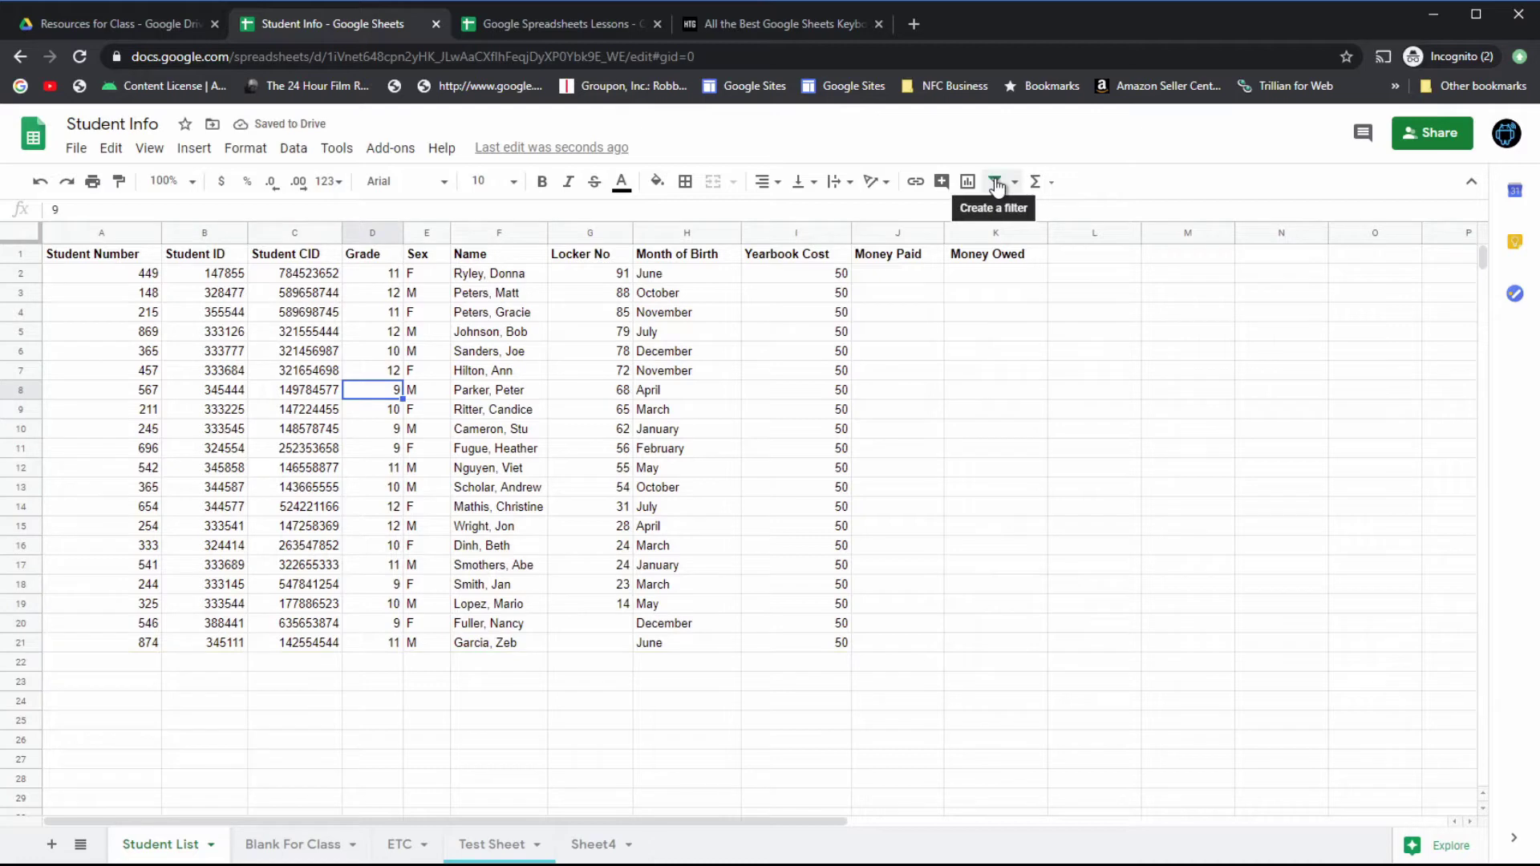
{"action": "left_click", "coordinate": [996, 182]}
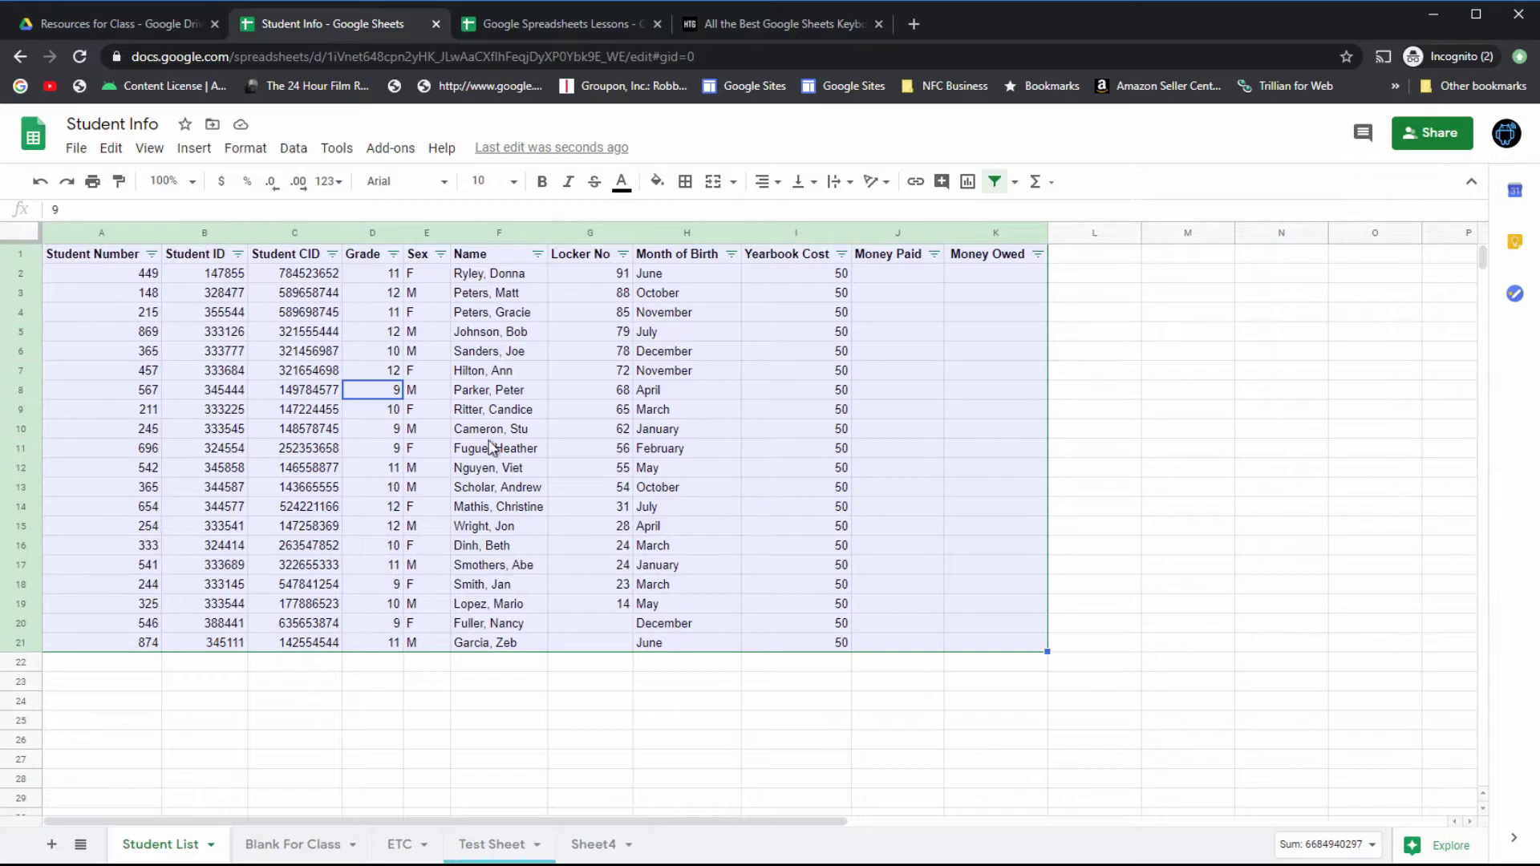
{"action": "left_click", "coordinate": [631, 435]}
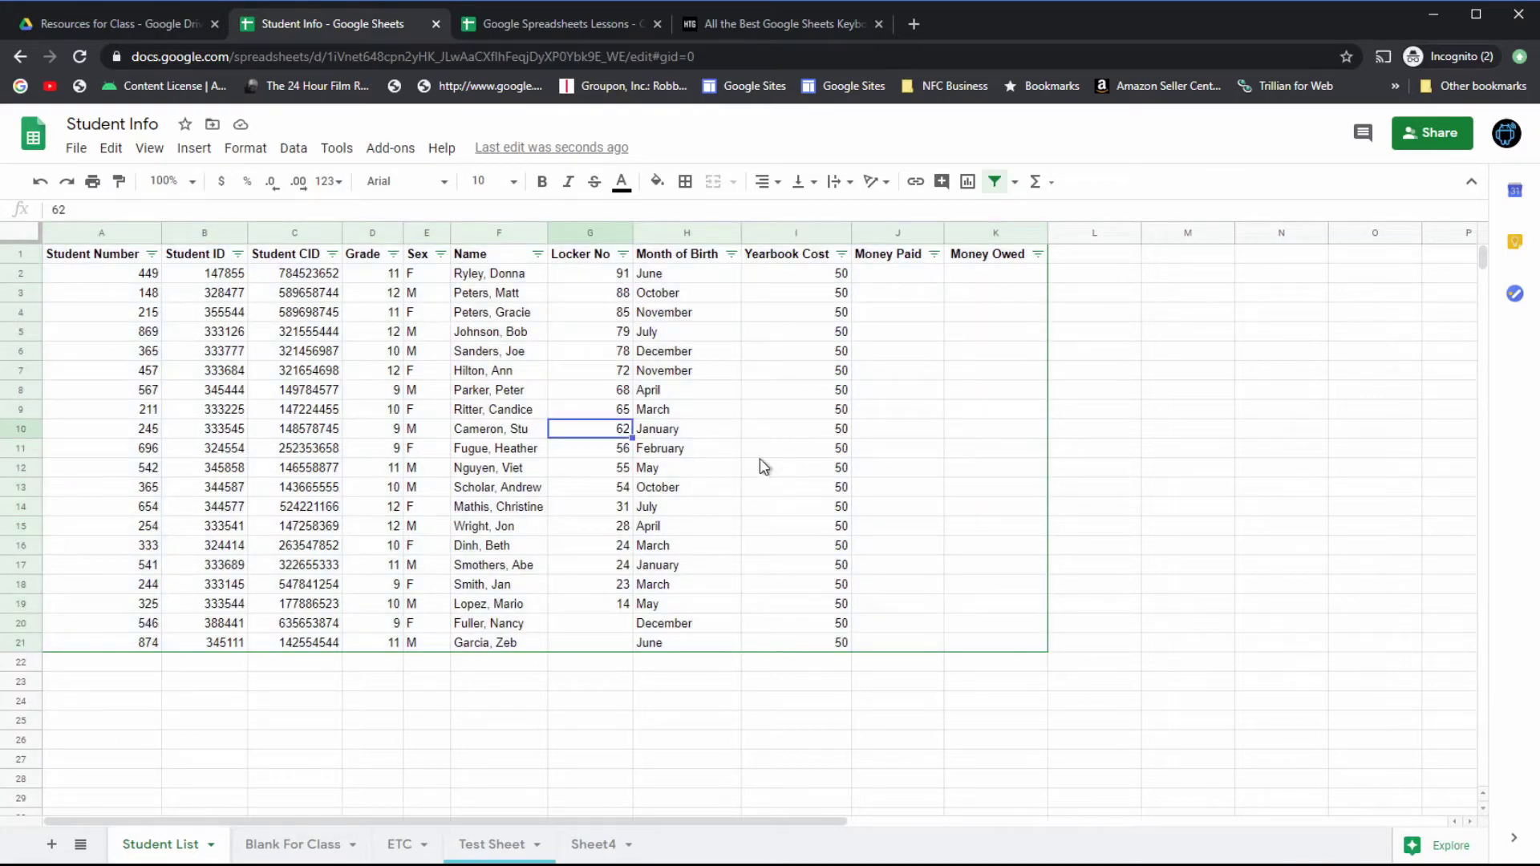
{"action": "left_click", "coordinate": [534, 358]}
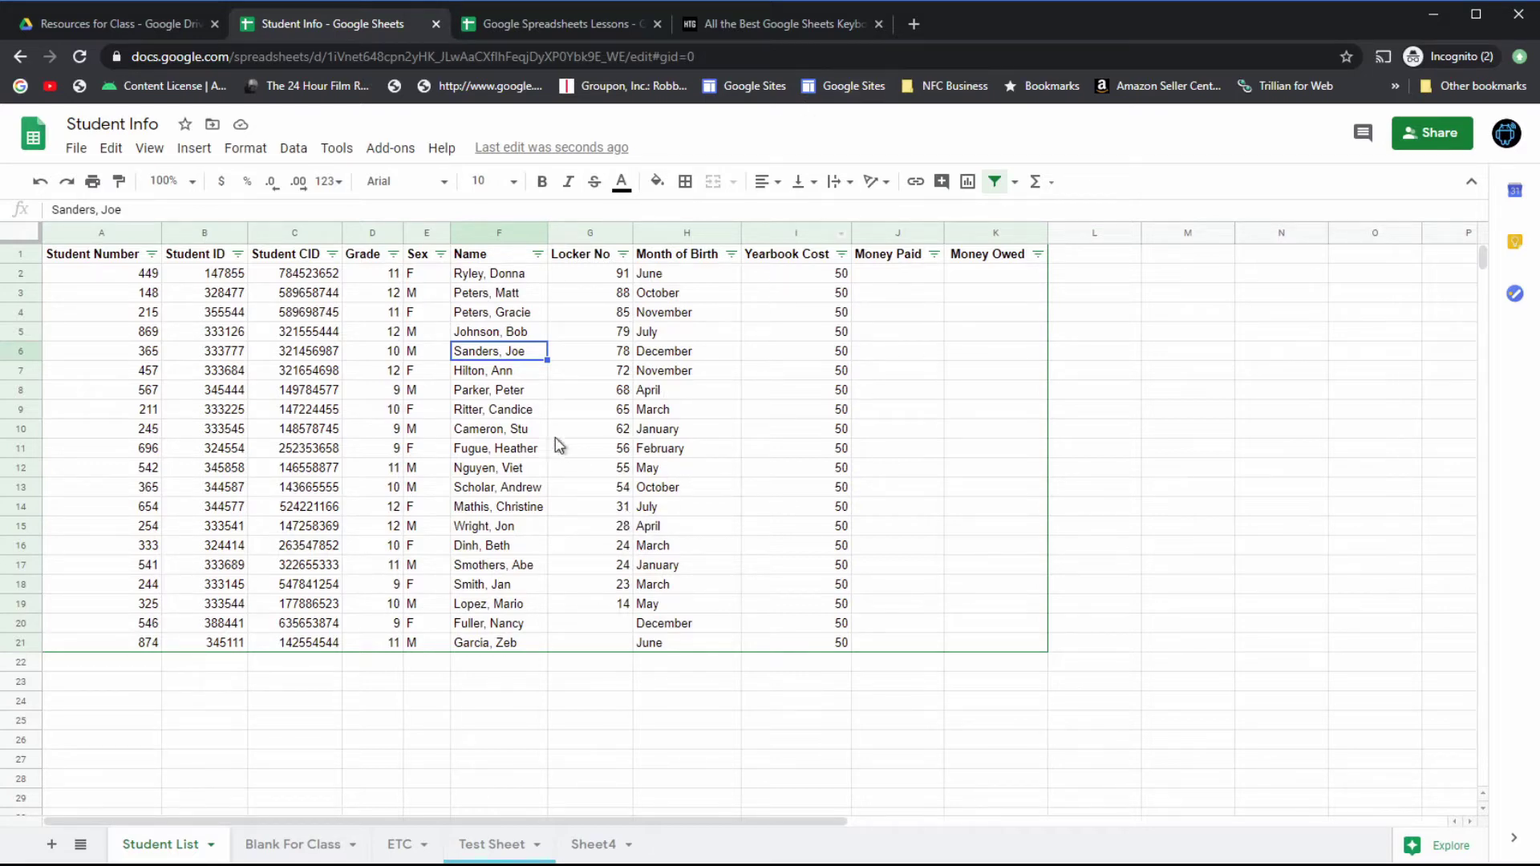
{"action": "left_click", "coordinate": [538, 255]}
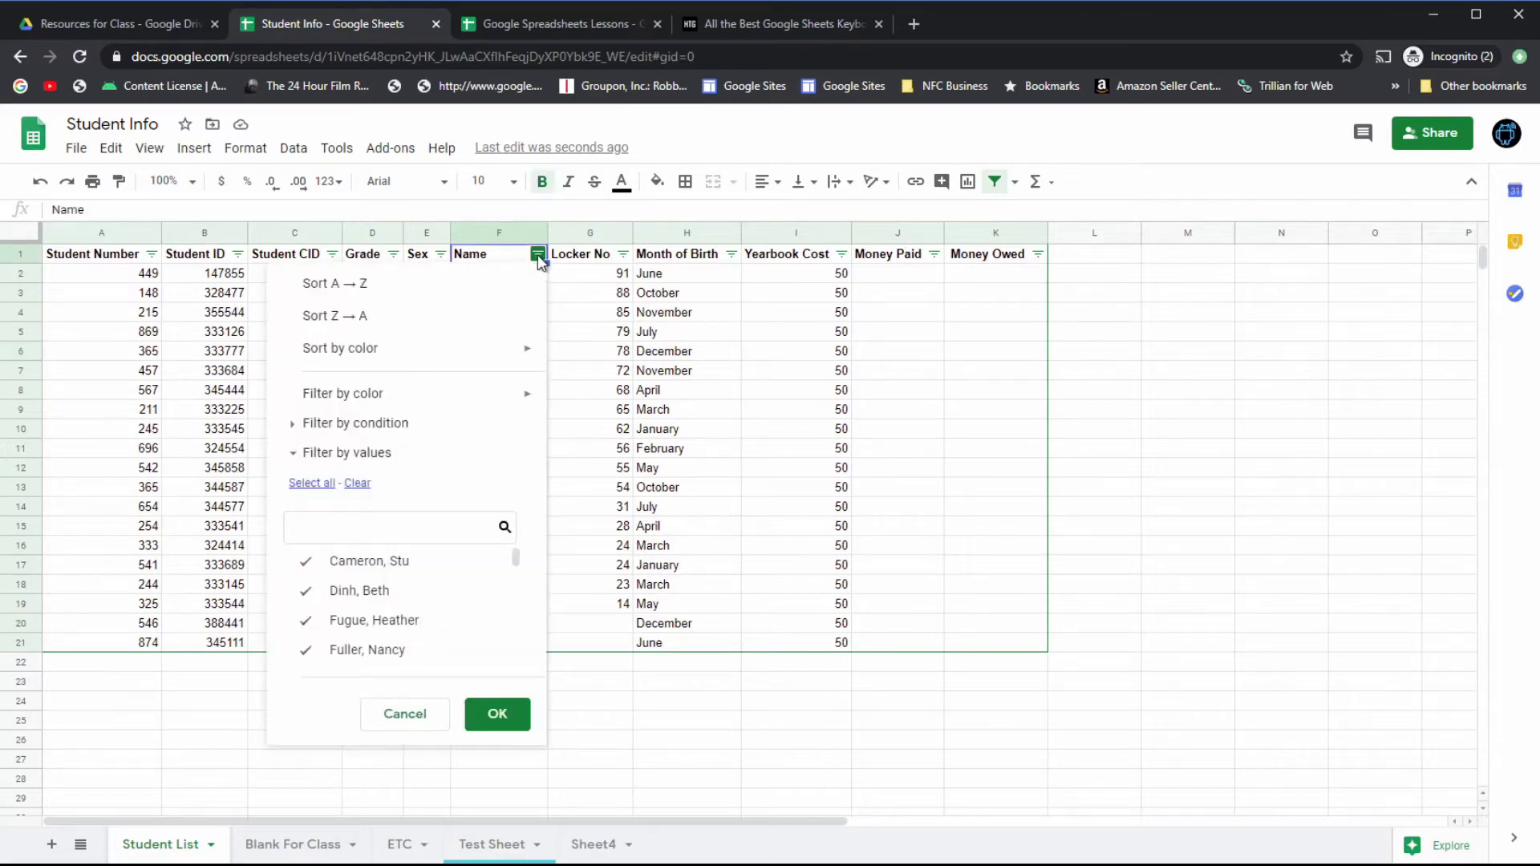
{"action": "left_click", "coordinate": [376, 287]}
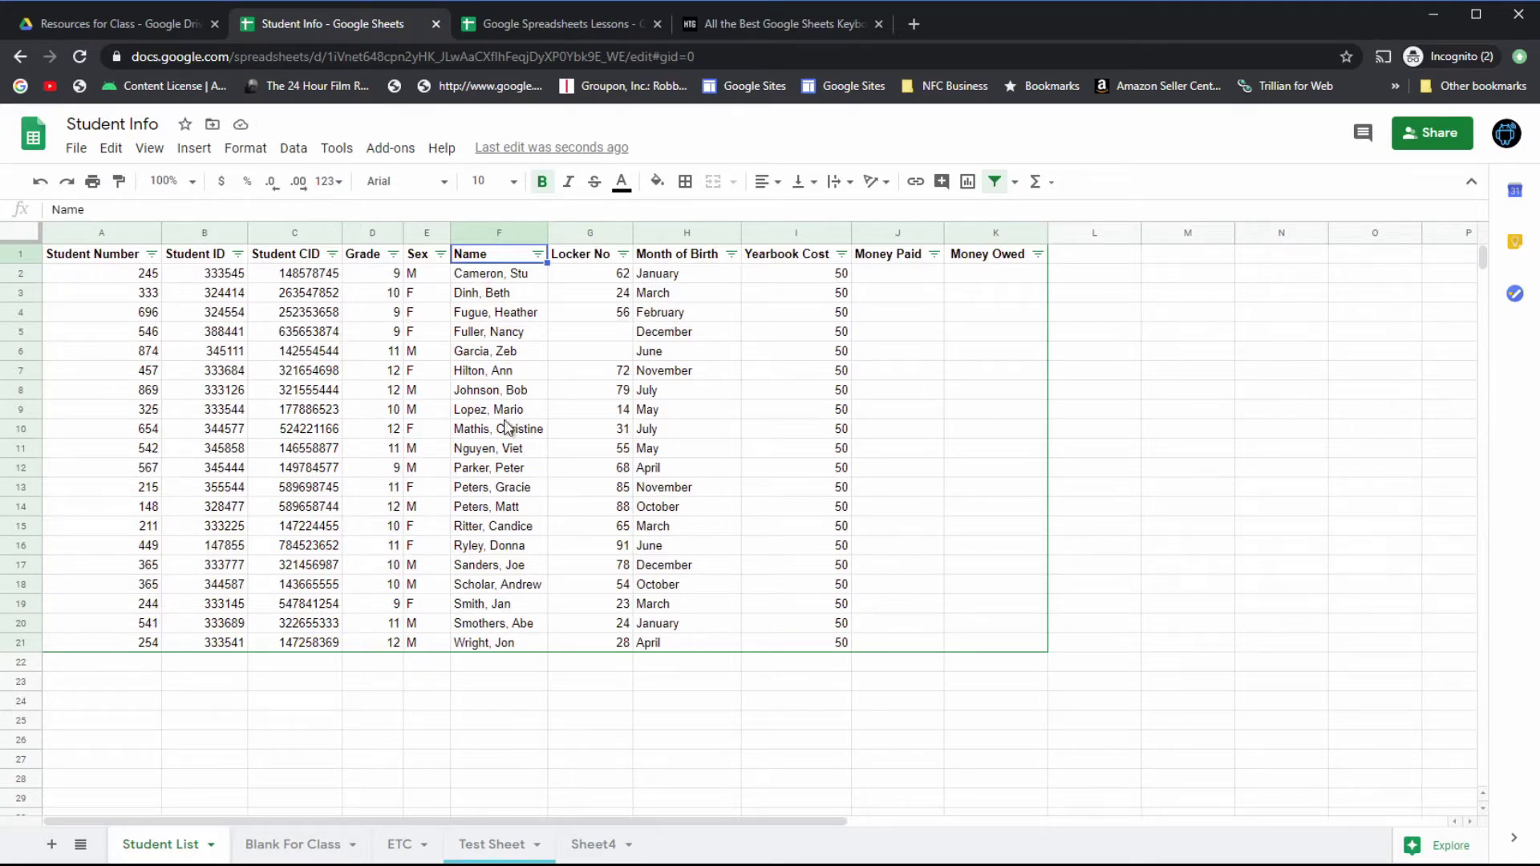
Step: Sort the student rows by Grade ascending, grade 9 through 12
{"action": "left_click", "coordinate": [393, 254]}
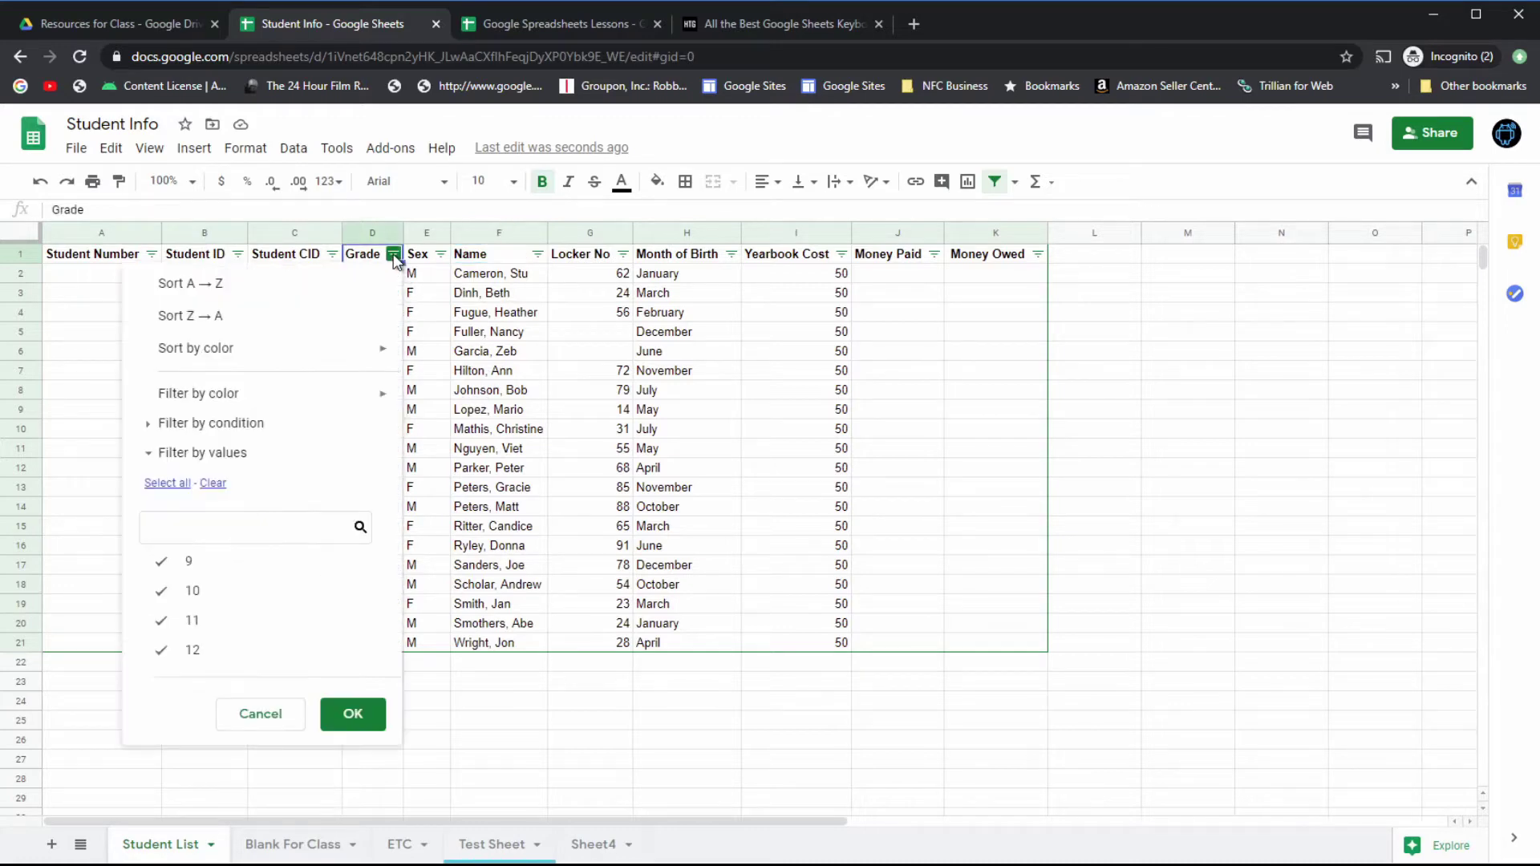
{"action": "left_click", "coordinate": [312, 285]}
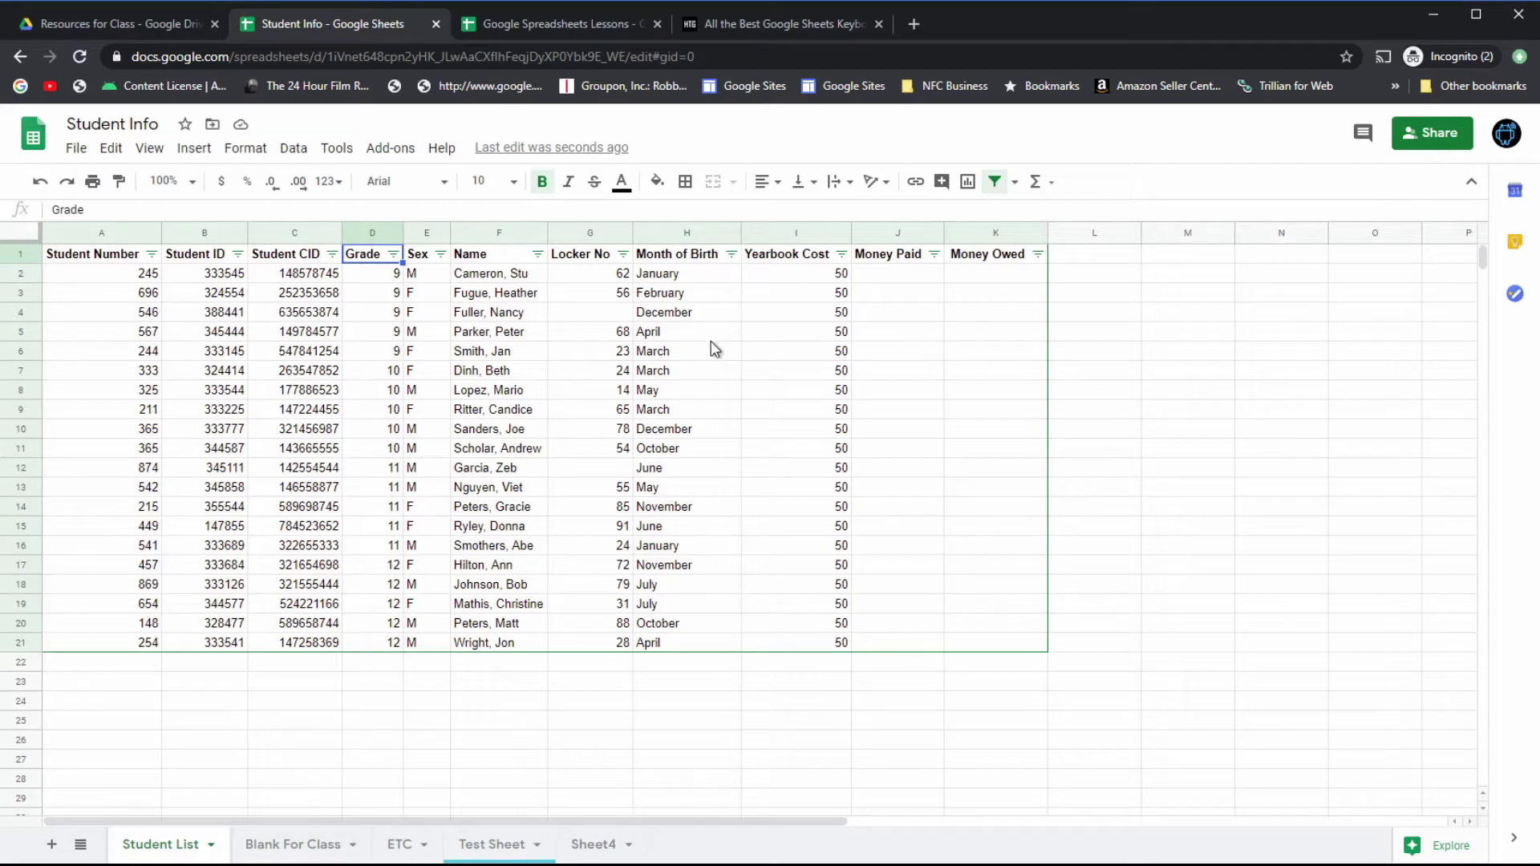
Step: Sort by Month of Birth A → Z and filter that column to May only
{"action": "left_click", "coordinate": [732, 255]}
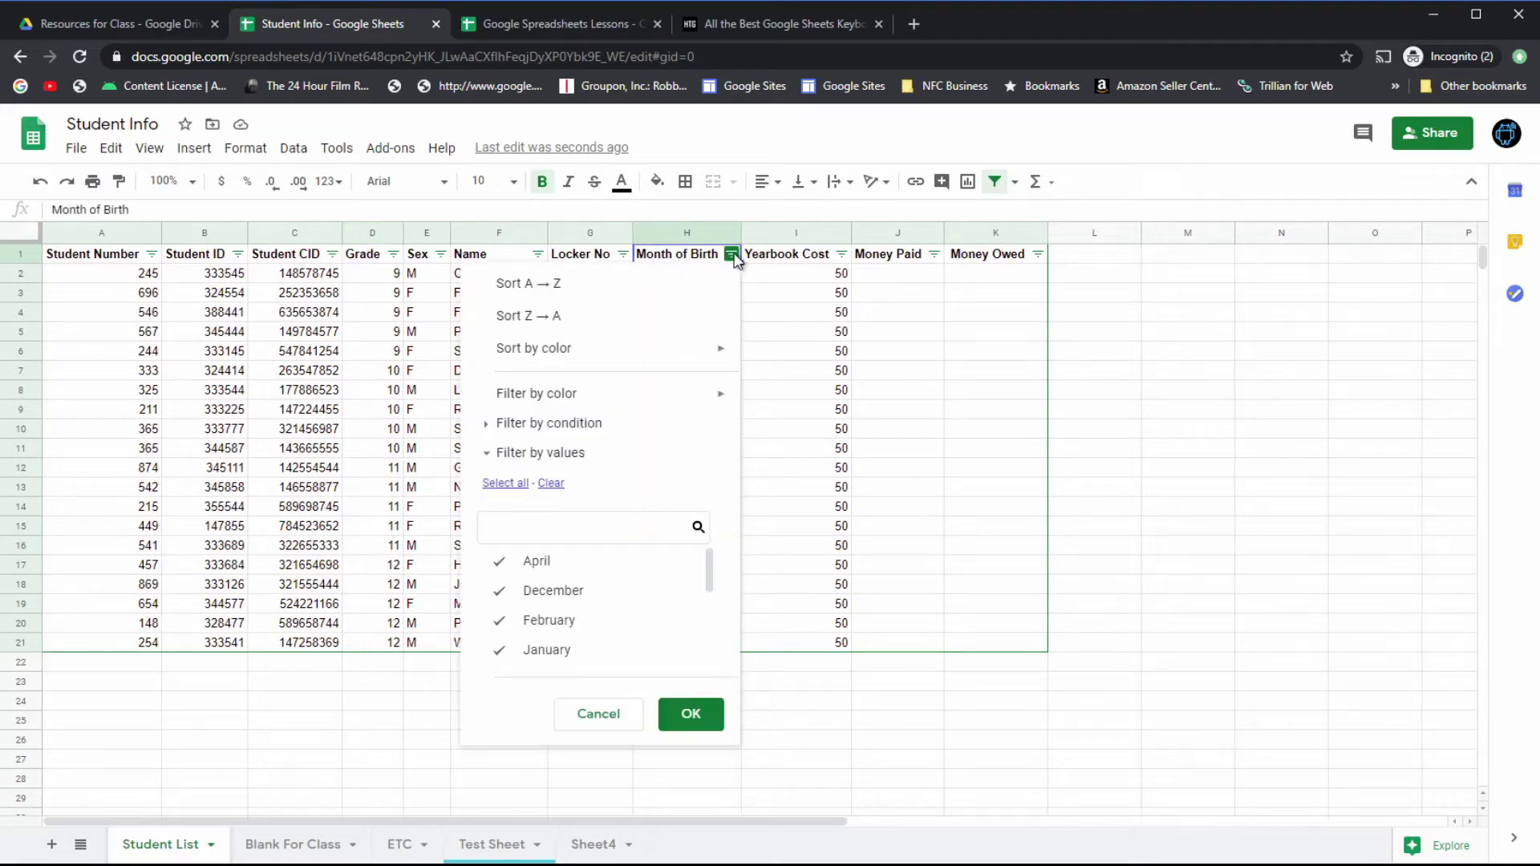
{"action": "left_click", "coordinate": [562, 289]}
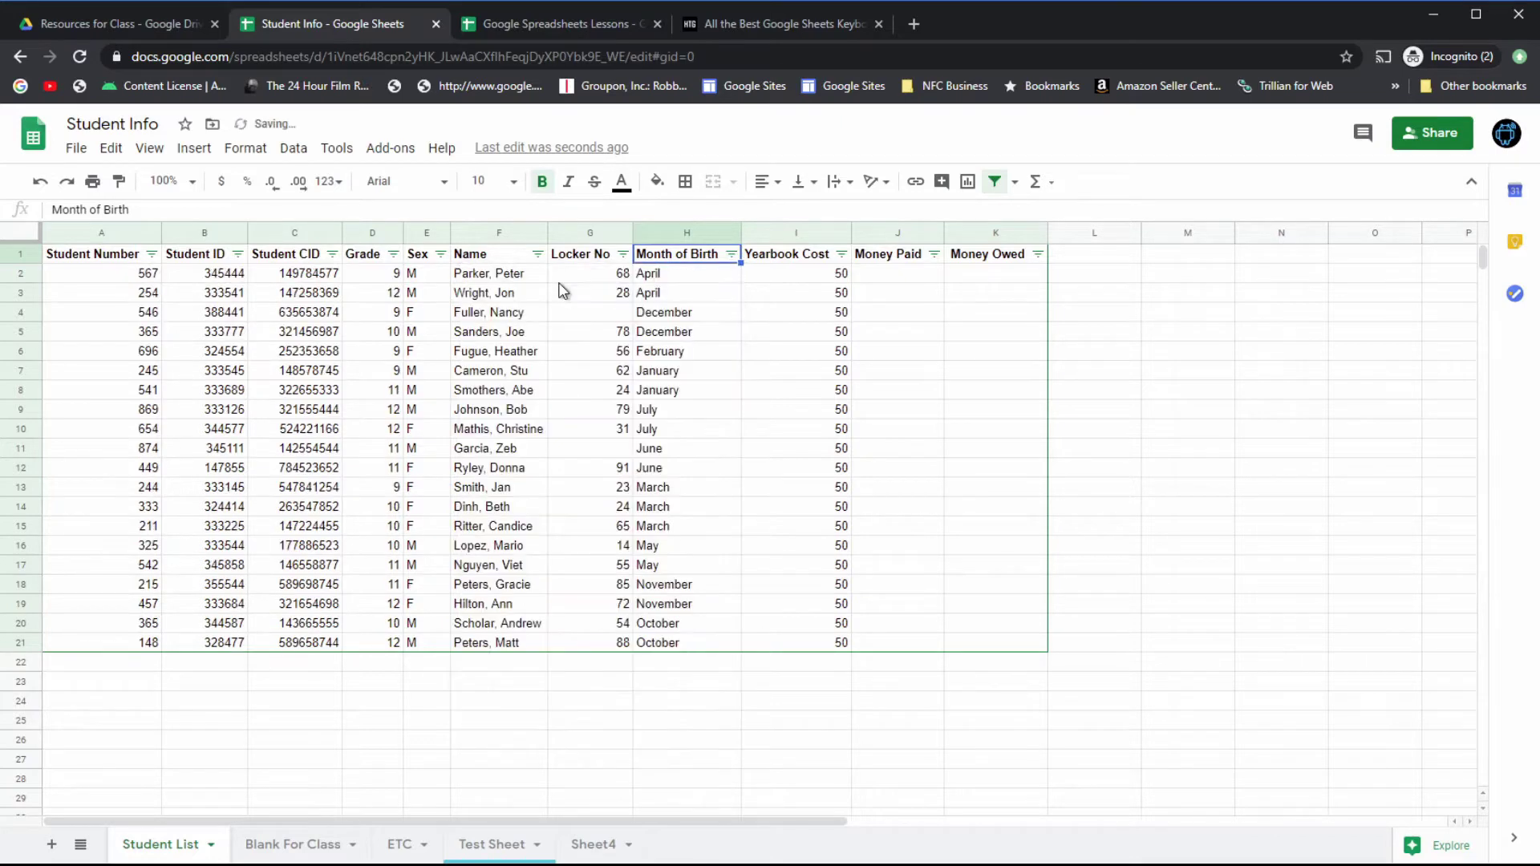
{"action": "left_click", "coordinate": [732, 255]}
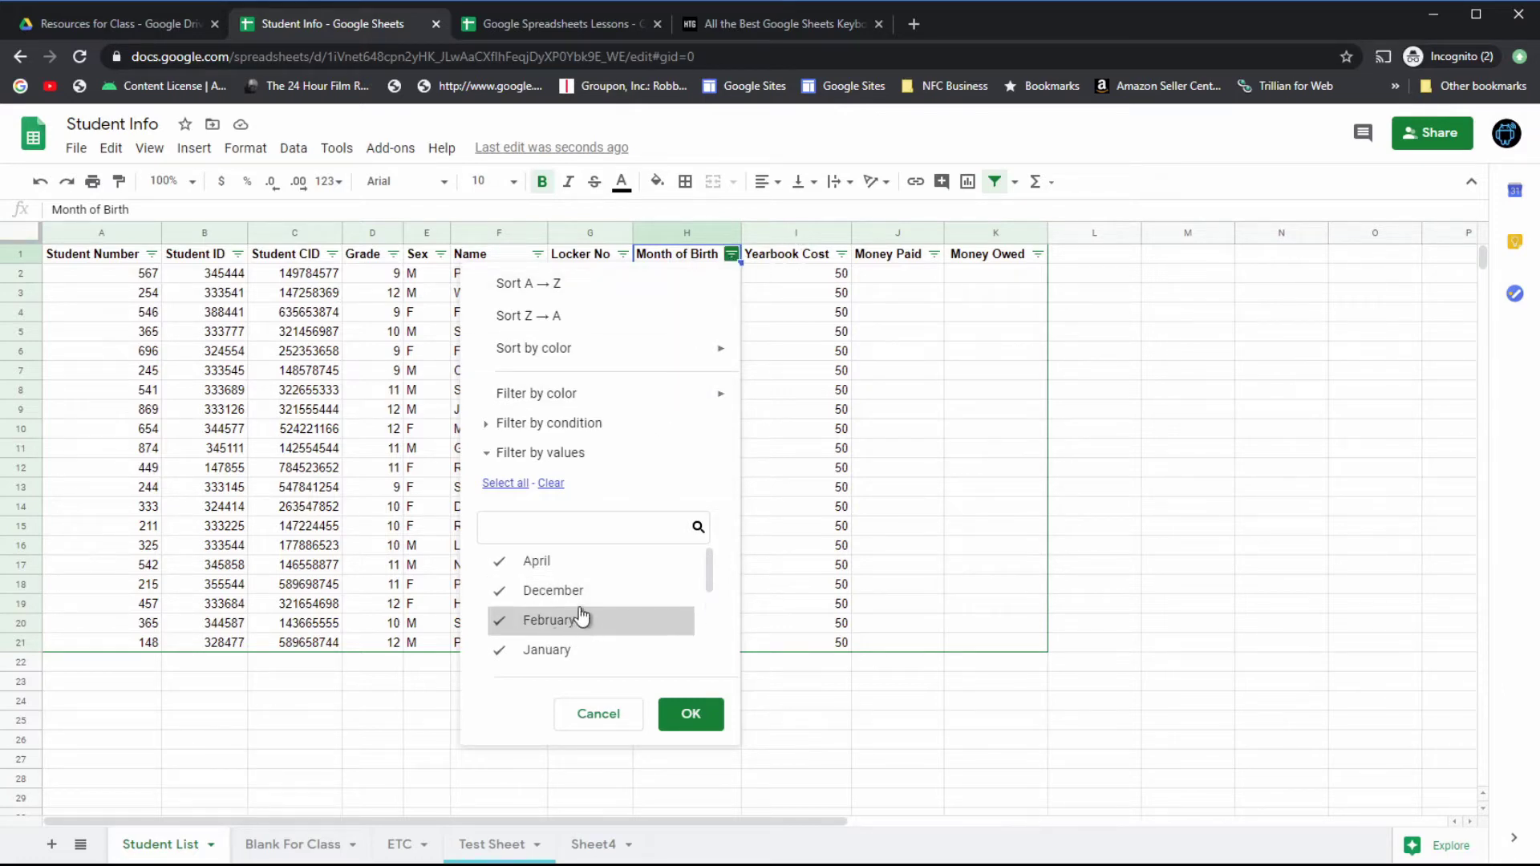
{"action": "scroll", "coordinate": [580, 618], "scroll_direction": "down", "scroll_amount": 3}
{"action": "scroll", "coordinate": [588, 616], "scroll_direction": "up", "scroll_amount": 5}
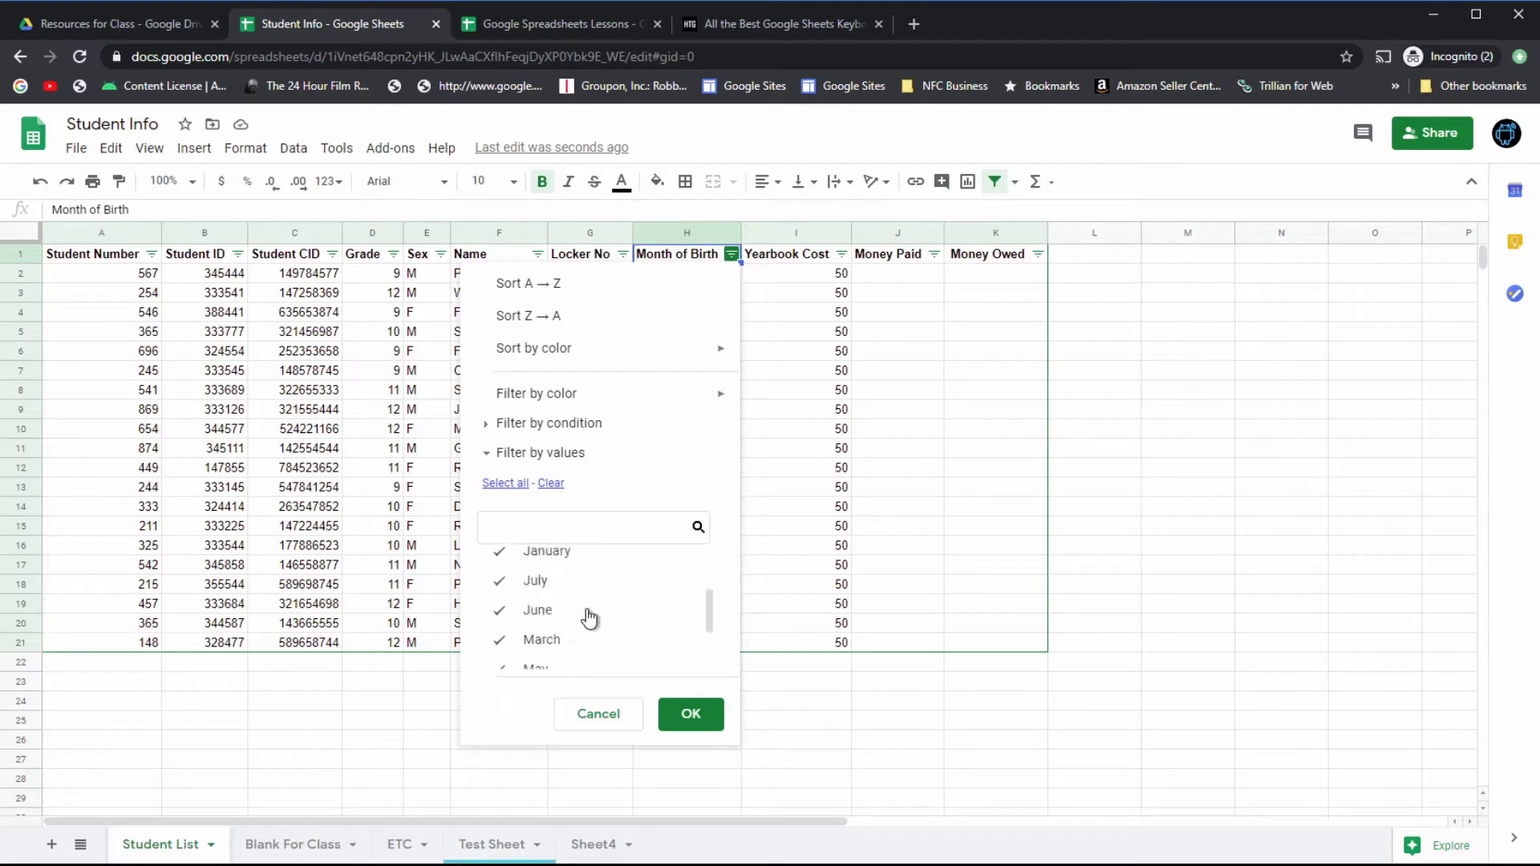
{"action": "scroll", "coordinate": [589, 619], "scroll_direction": "down", "scroll_amount": 3}
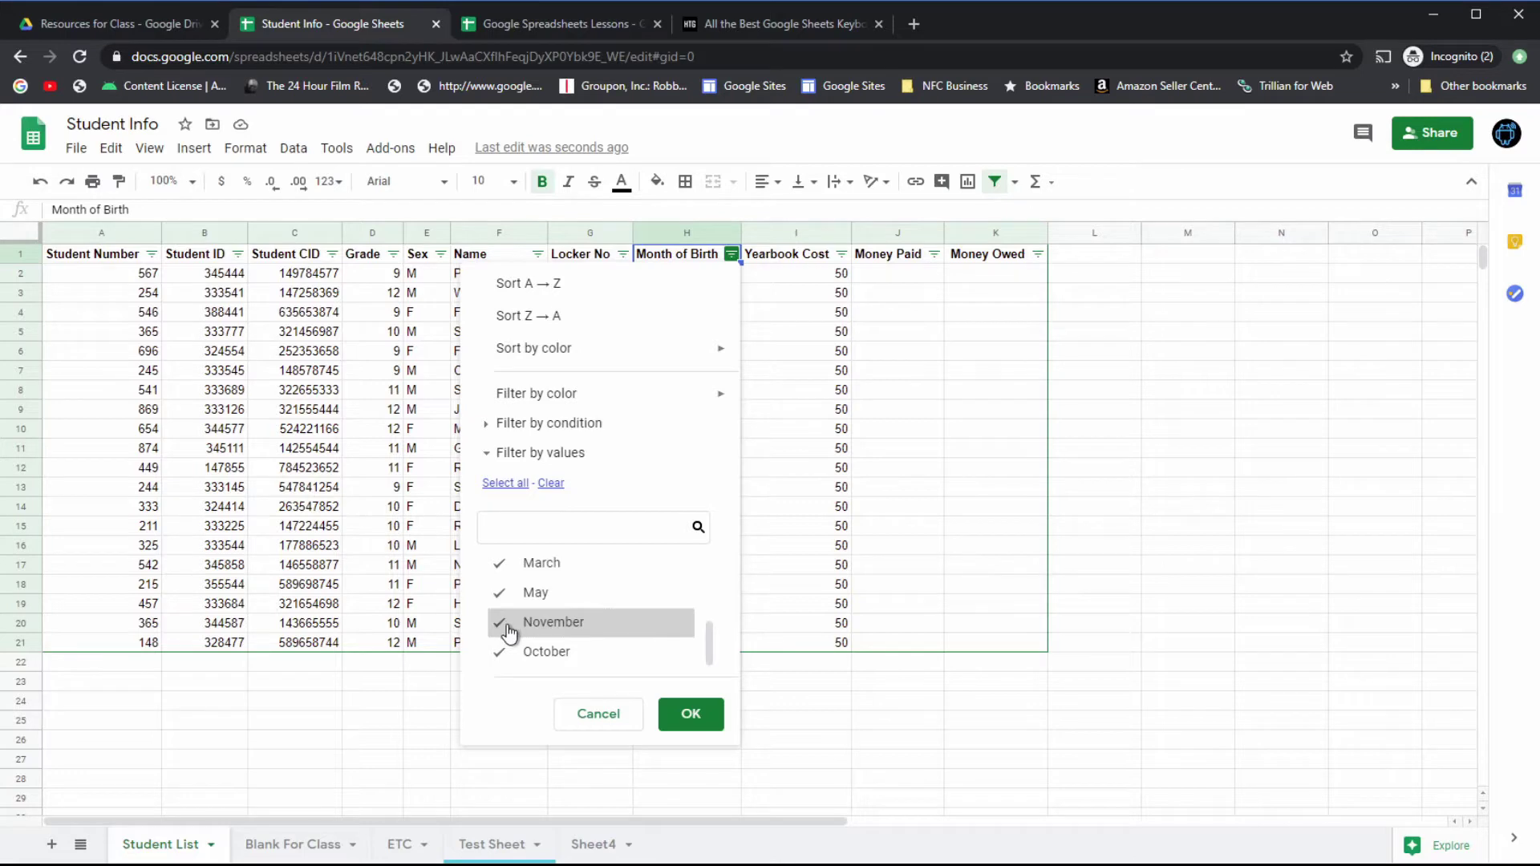
{"action": "left_click", "coordinate": [550, 487]}
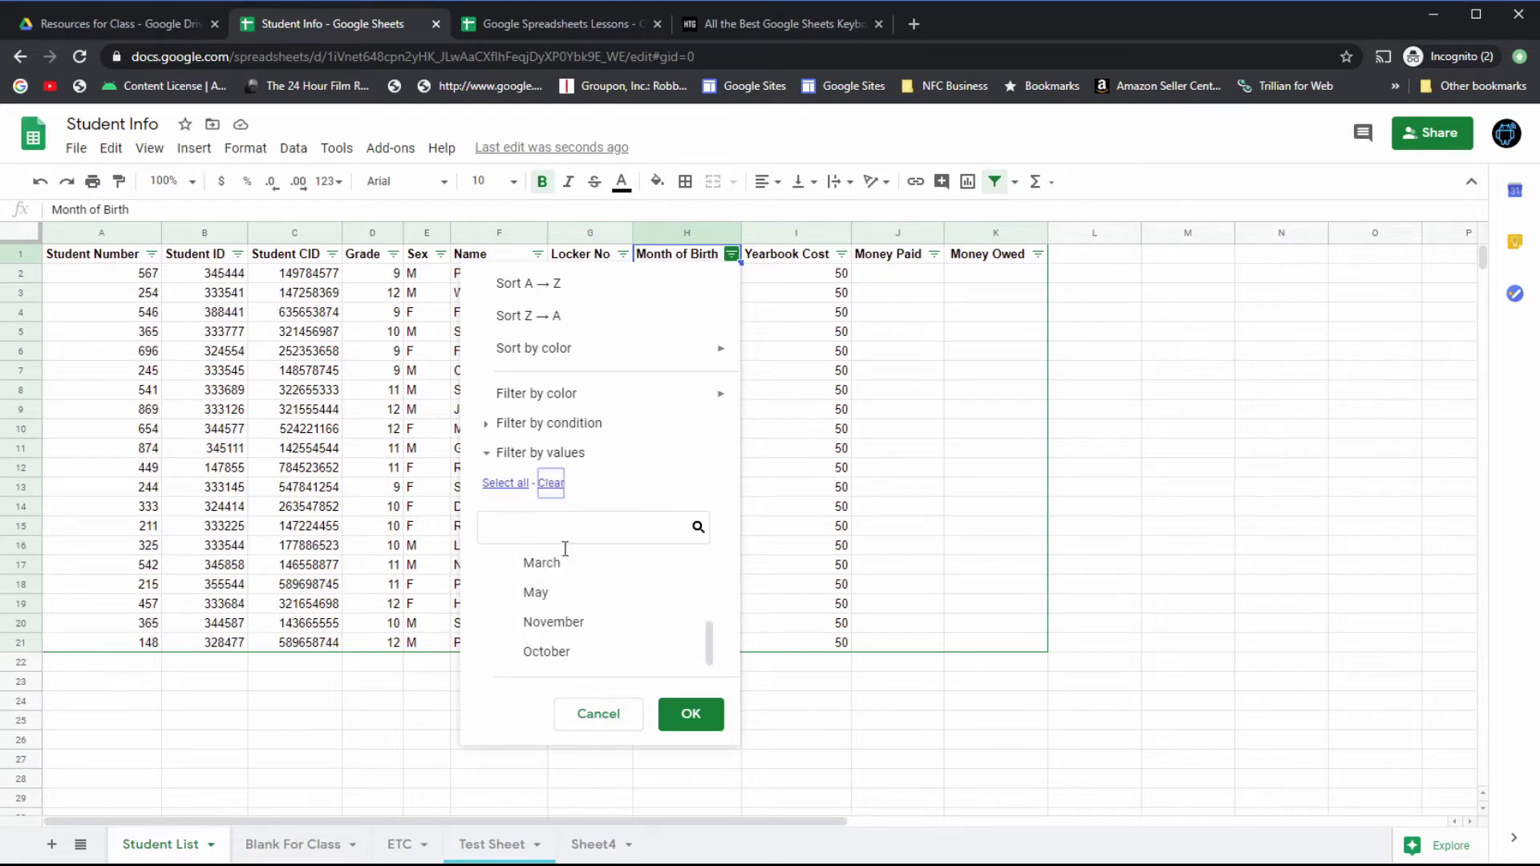
{"action": "scroll", "coordinate": [594, 634], "scroll_direction": "up", "scroll_amount": 3}
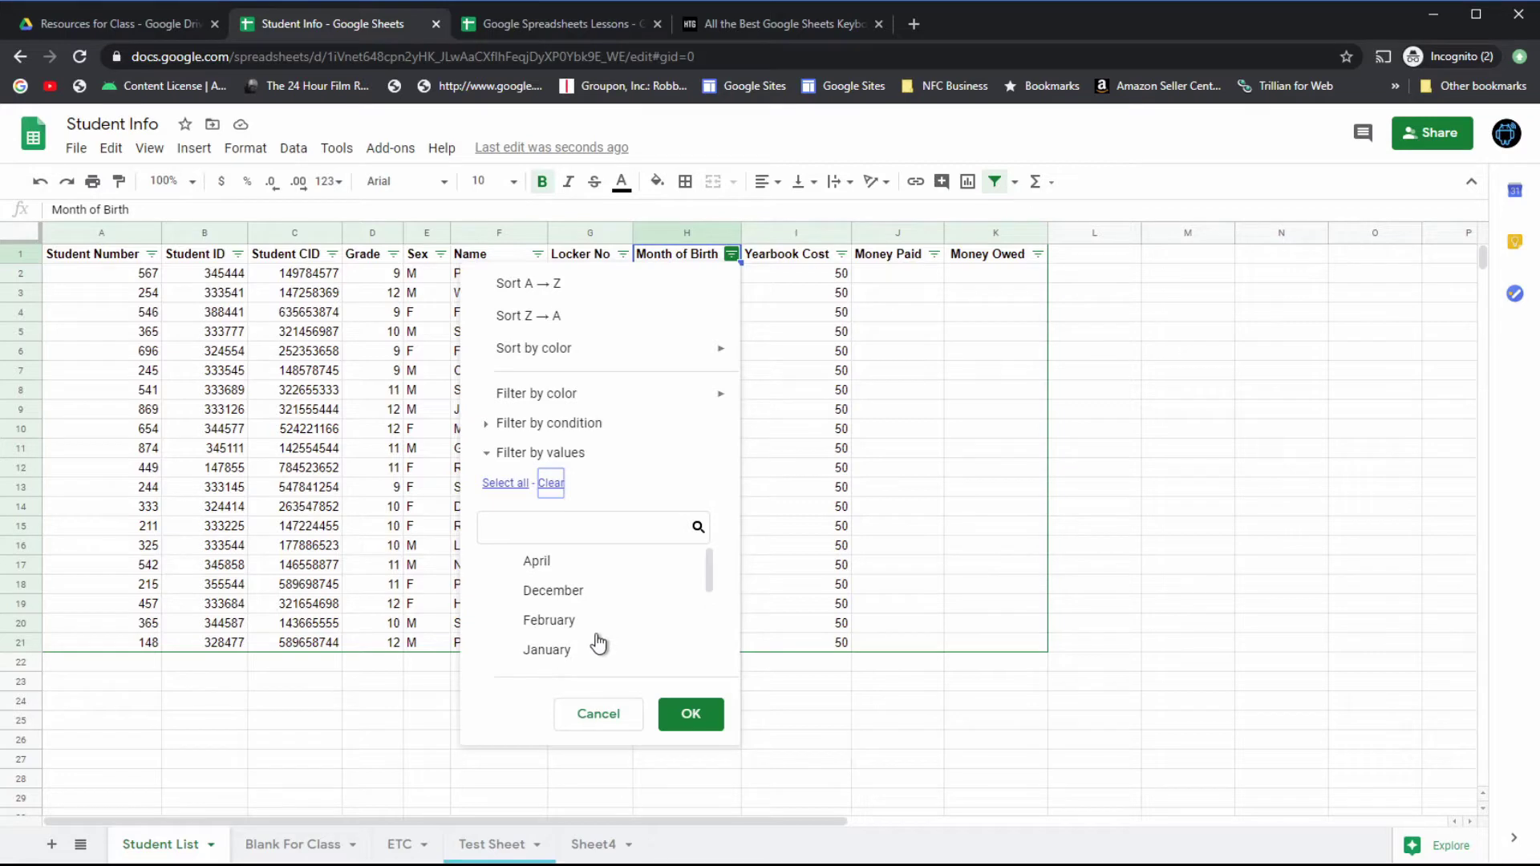
{"action": "left_click", "coordinate": [494, 485]}
{"action": "scroll", "coordinate": [575, 622], "scroll_direction": "down", "scroll_amount": 3}
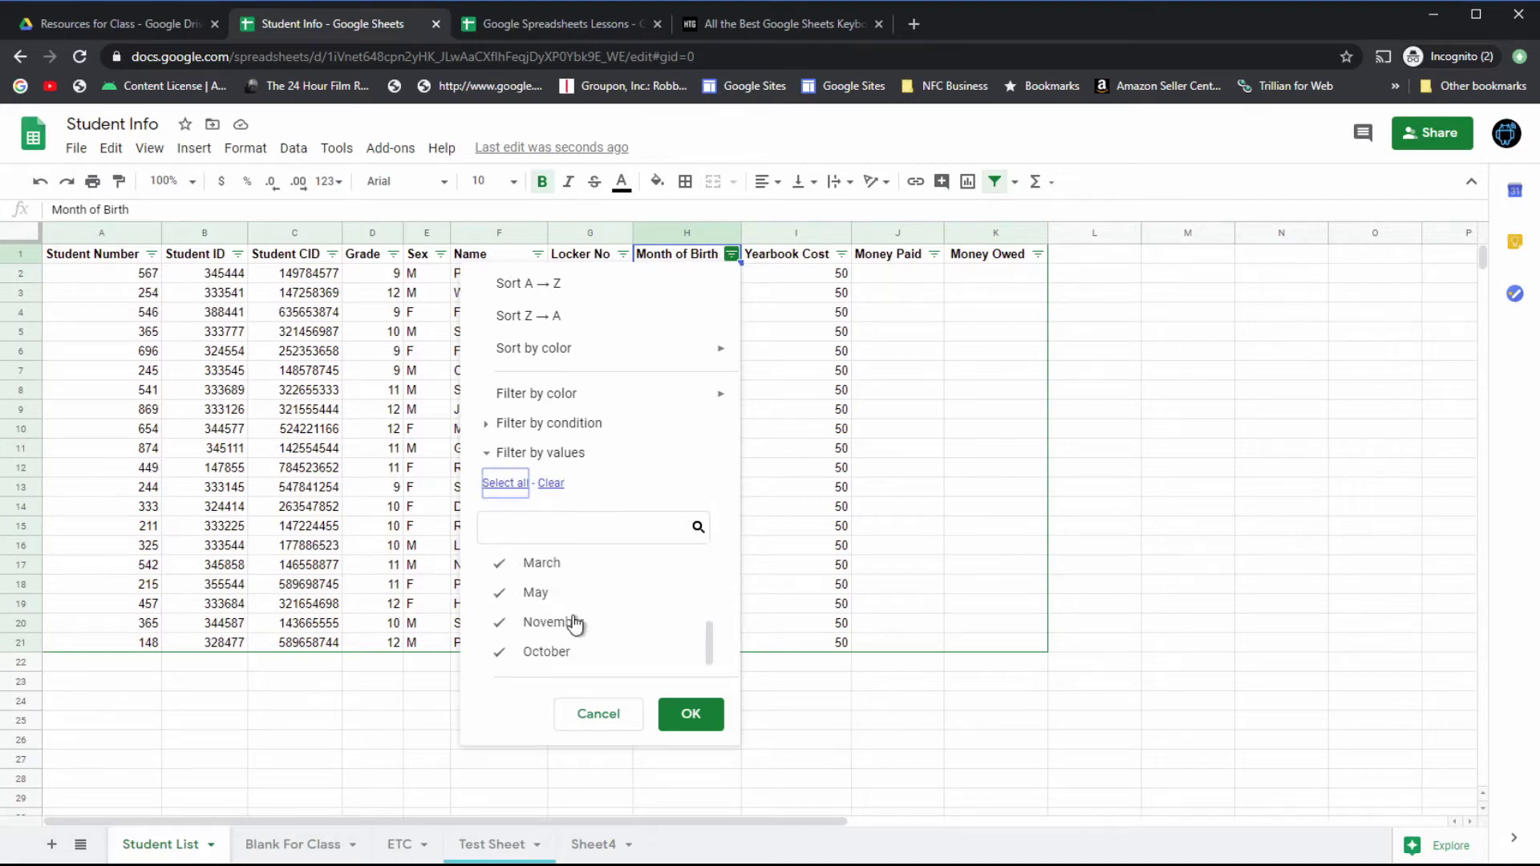
{"action": "left_click", "coordinate": [552, 488]}
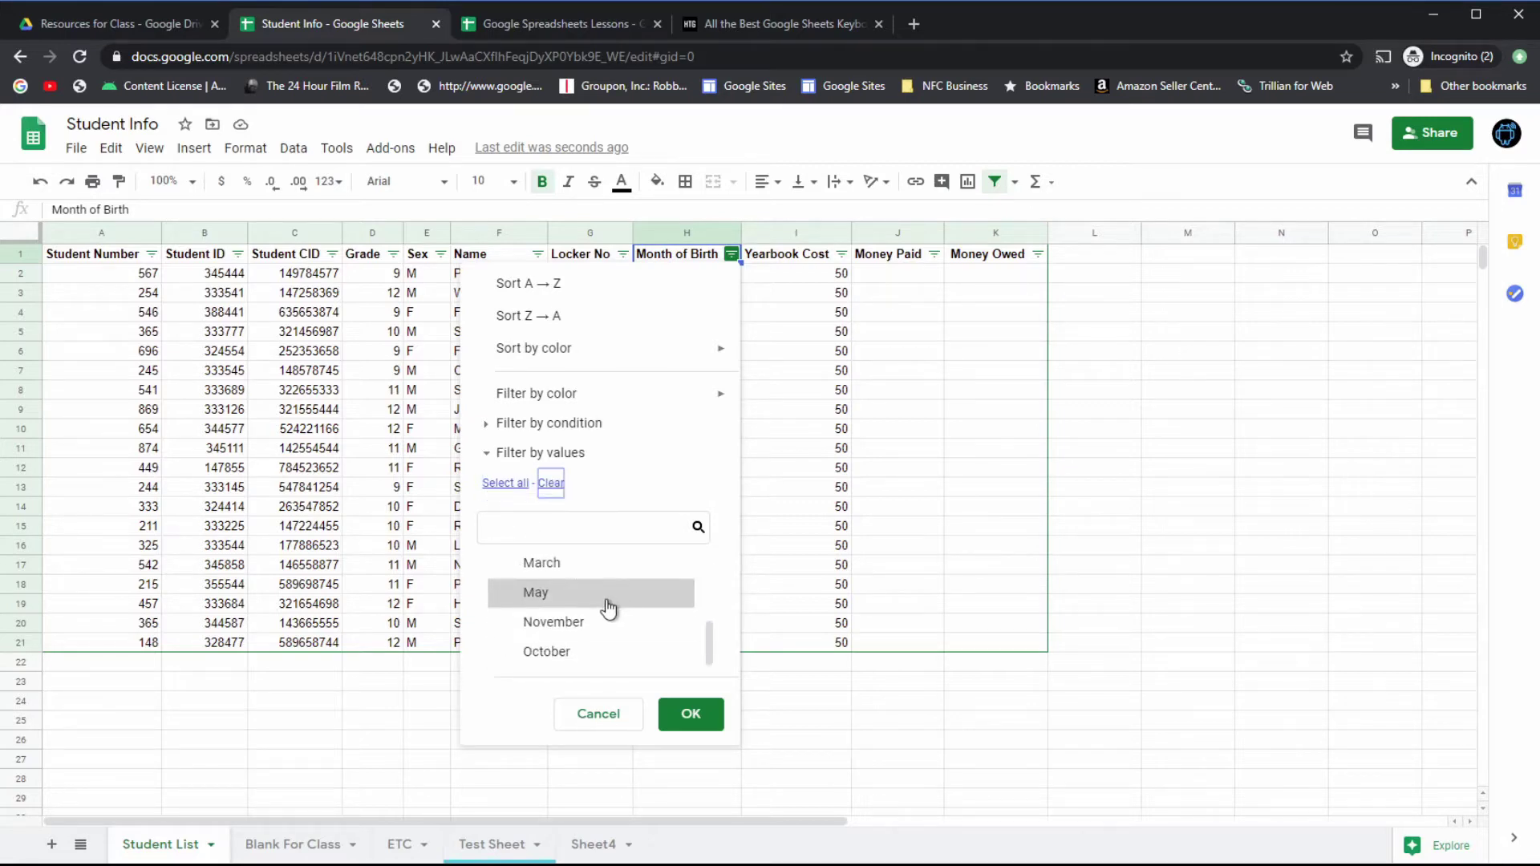
{"action": "left_click", "coordinate": [517, 598]}
{"action": "left_click", "coordinate": [700, 719]}
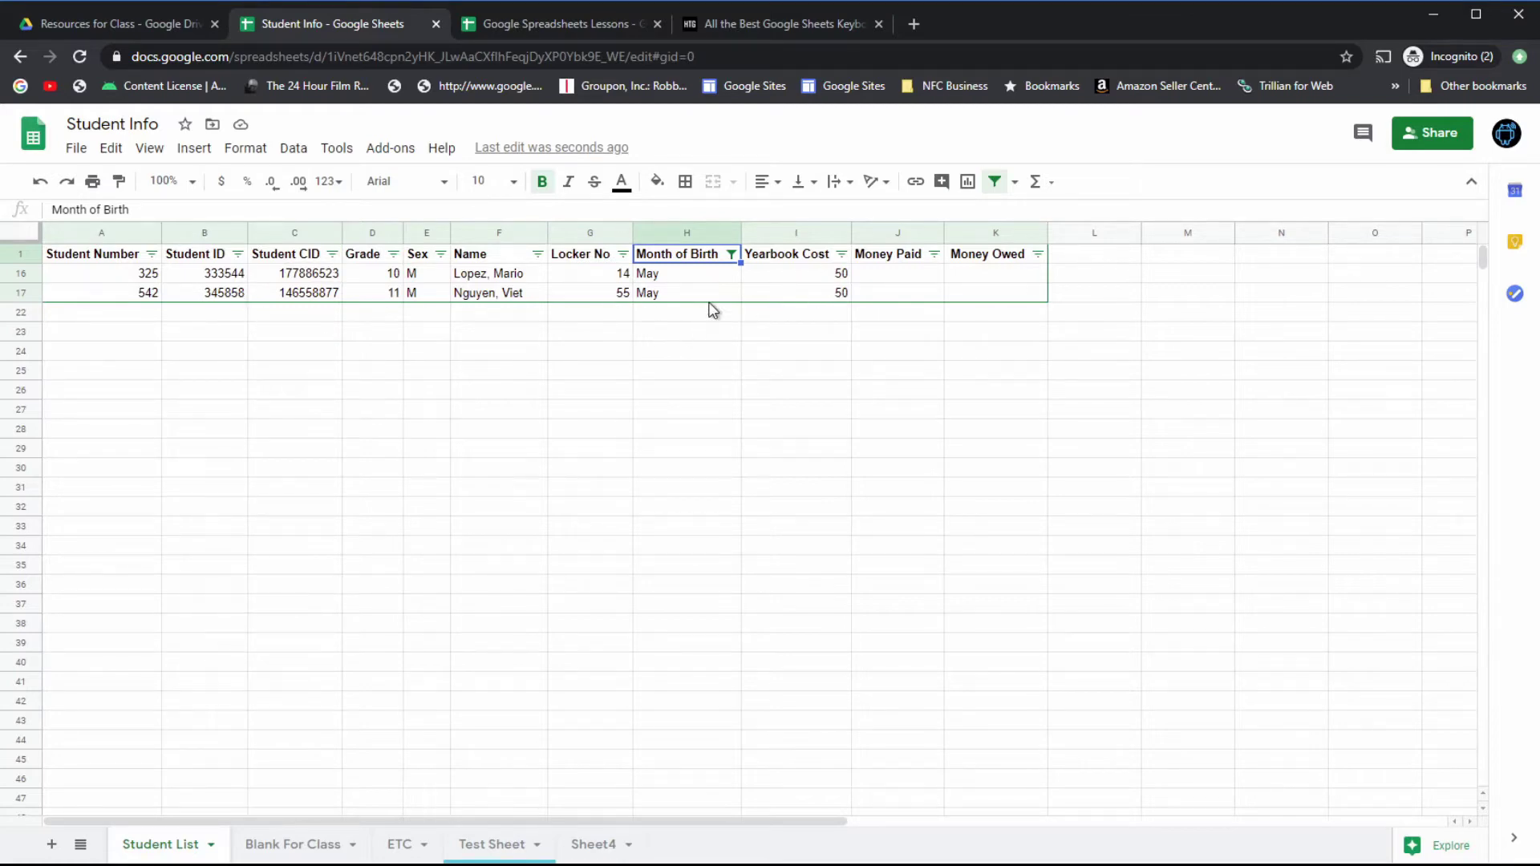
Step: Add June and July to the Month of Birth filter, leaving six rows
{"action": "left_click", "coordinate": [732, 256]}
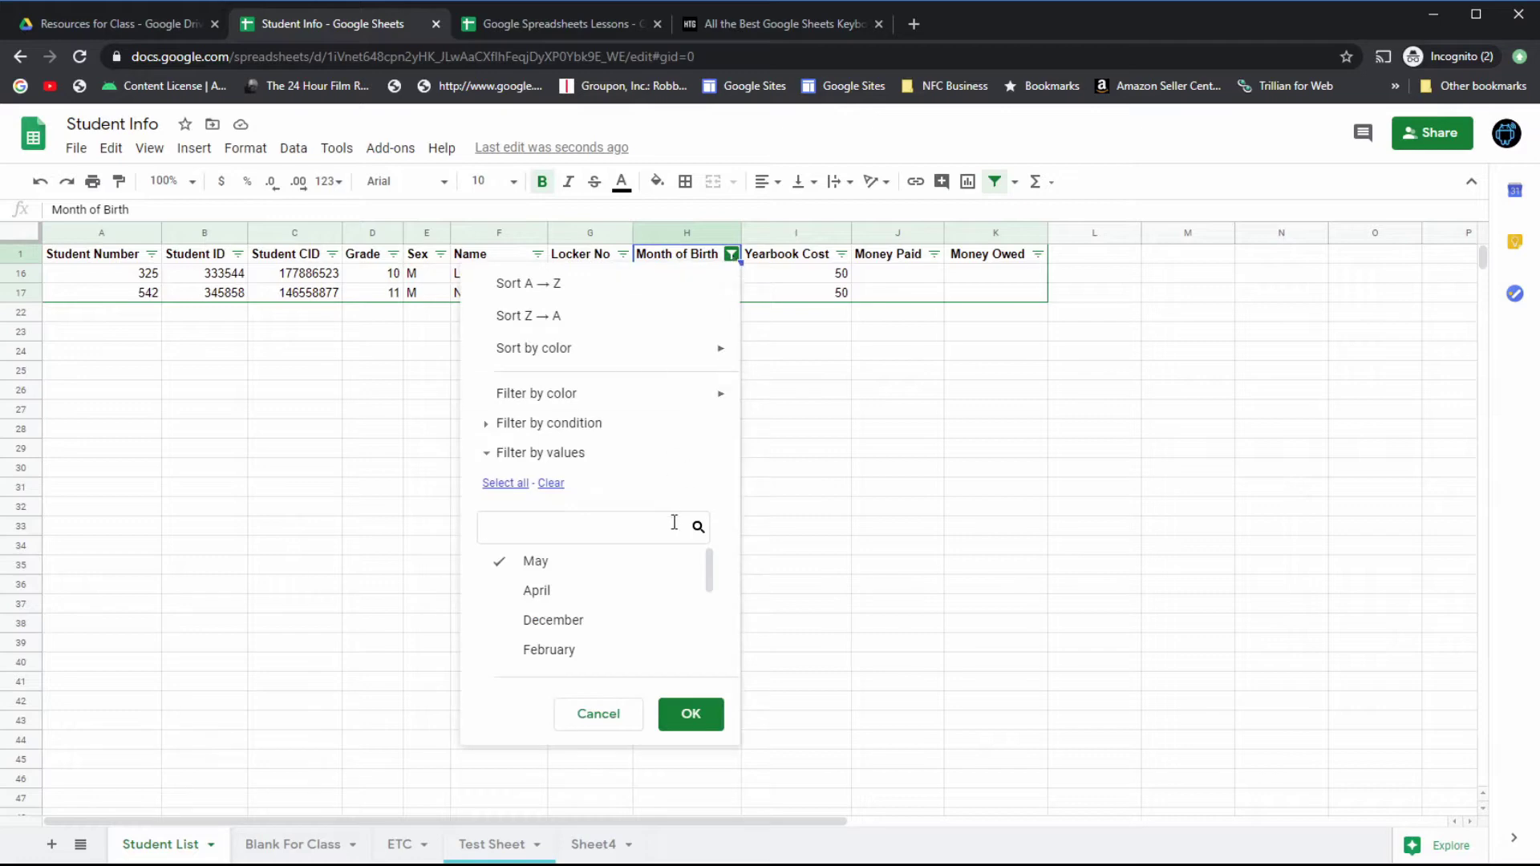
{"action": "scroll", "coordinate": [662, 615], "scroll_direction": "down", "scroll_amount": 1}
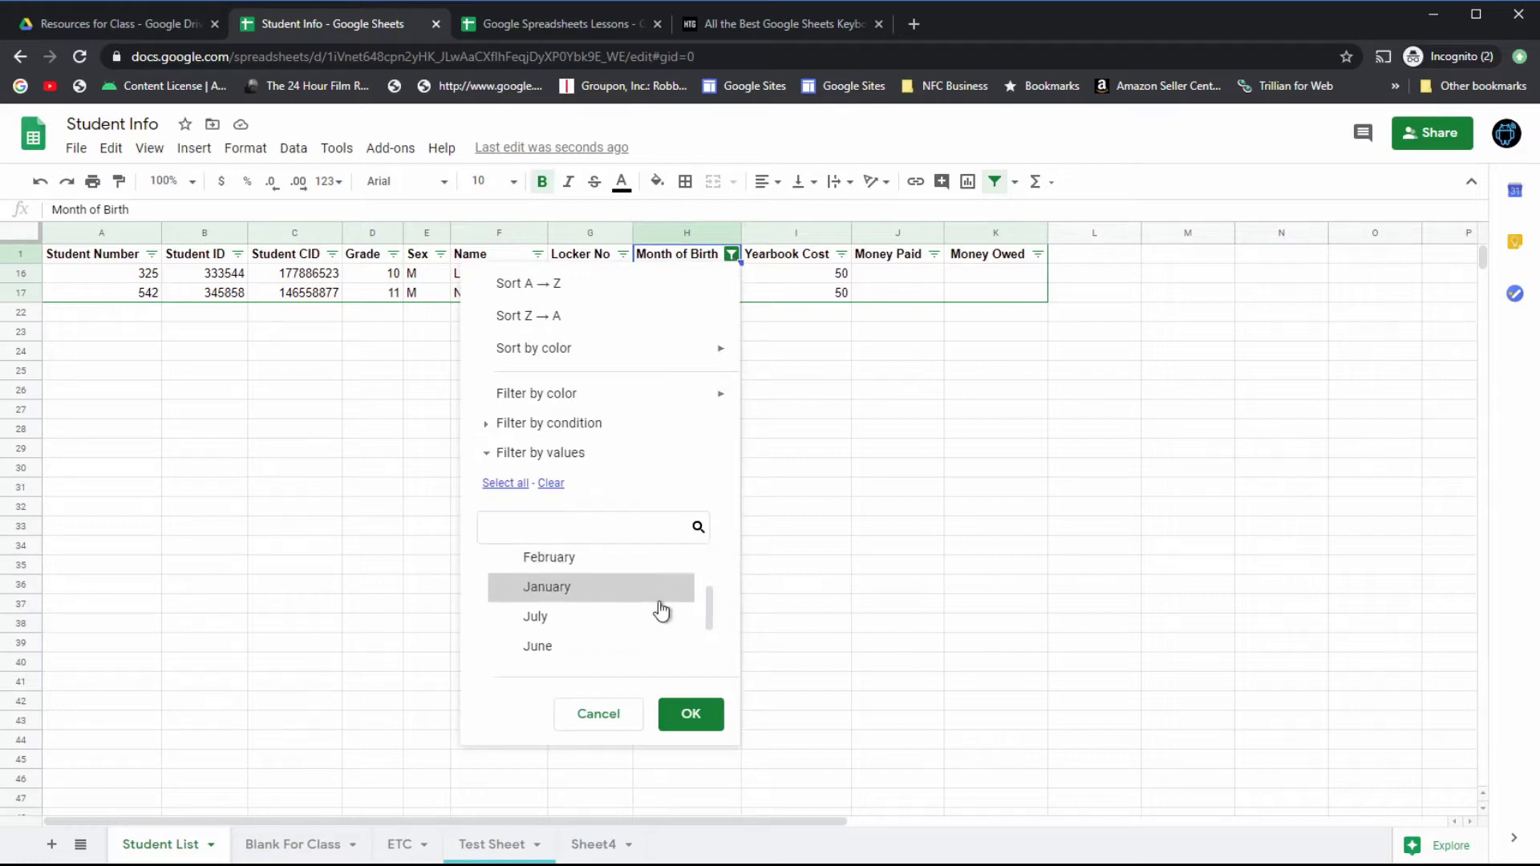
{"action": "scroll", "coordinate": [660, 610], "scroll_direction": "up", "scroll_amount": 1}
{"action": "scroll", "coordinate": [660, 610], "scroll_direction": "down", "scroll_amount": 2}
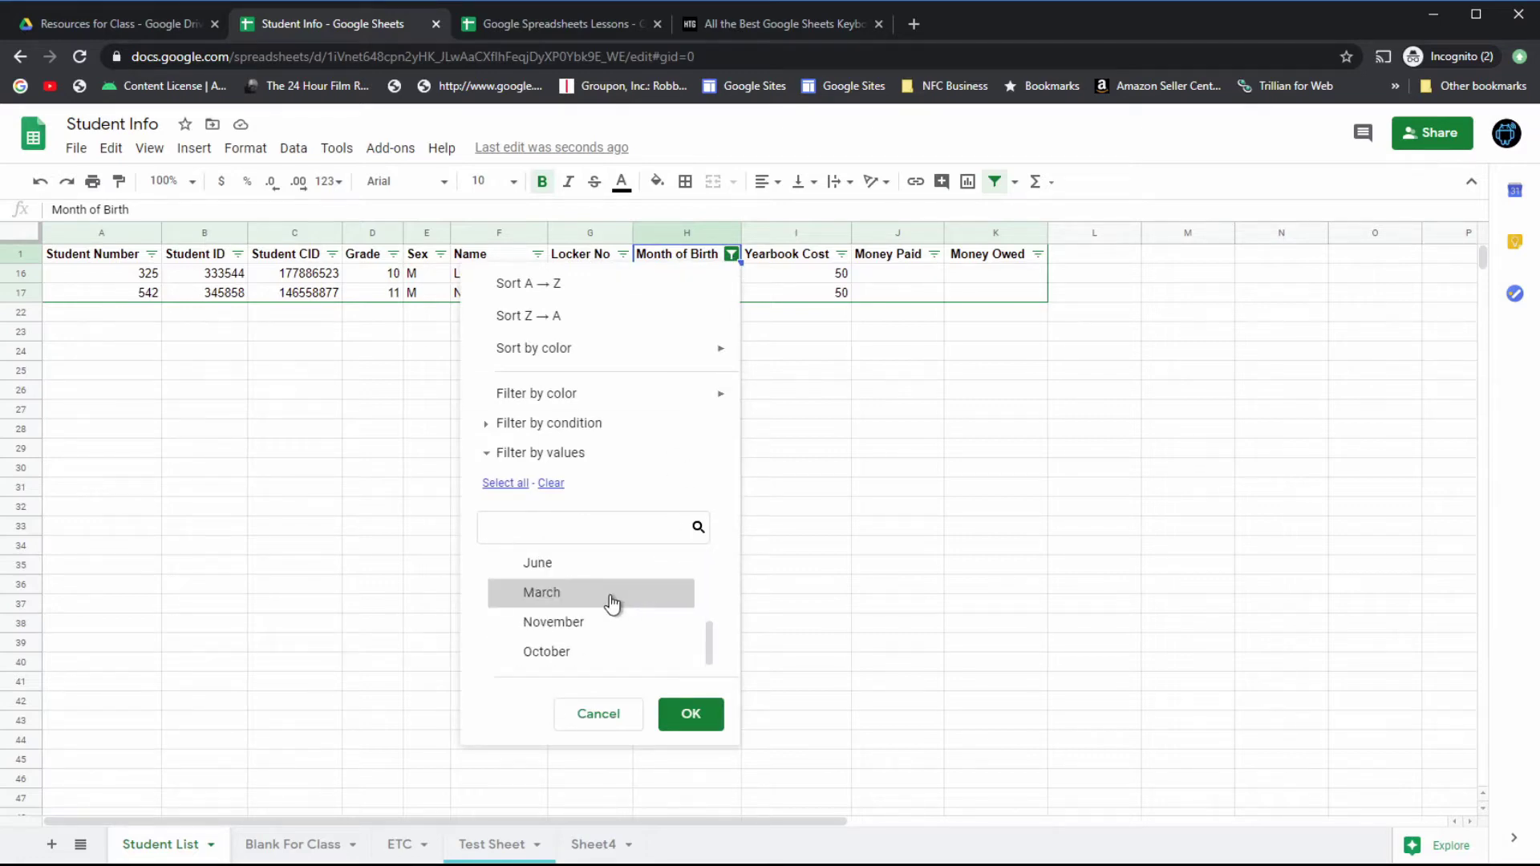
{"action": "scroll", "coordinate": [567, 614], "scroll_direction": "up", "scroll_amount": 2}
{"action": "left_click", "coordinate": [565, 655]}
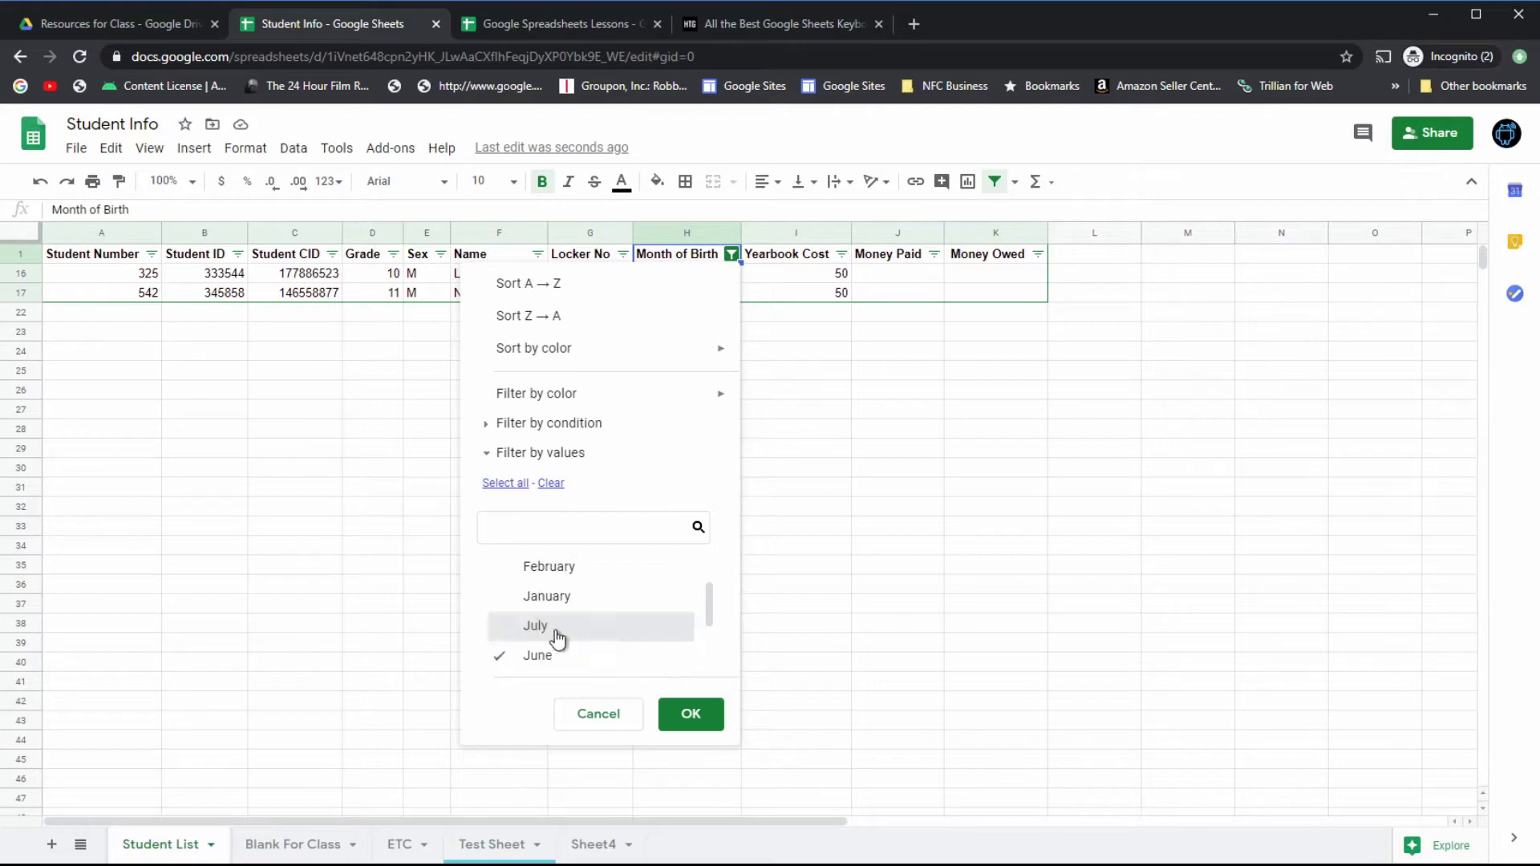
{"action": "left_click", "coordinate": [545, 627]}
{"action": "left_click", "coordinate": [689, 715]}
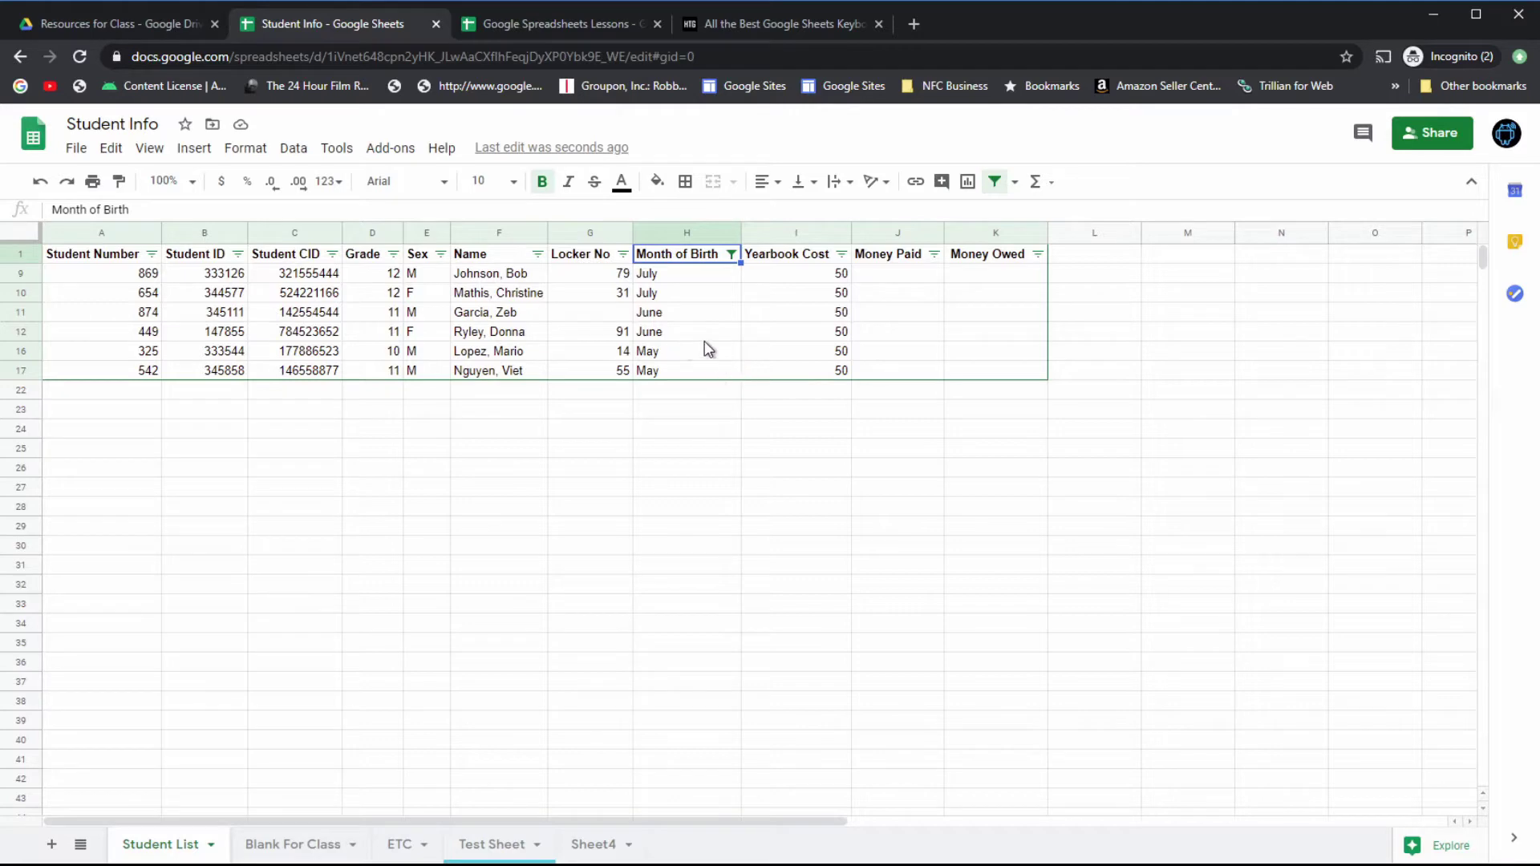
Step: Sort the six May–July students A → Z by Sex, F first
{"action": "left_click", "coordinate": [441, 254]}
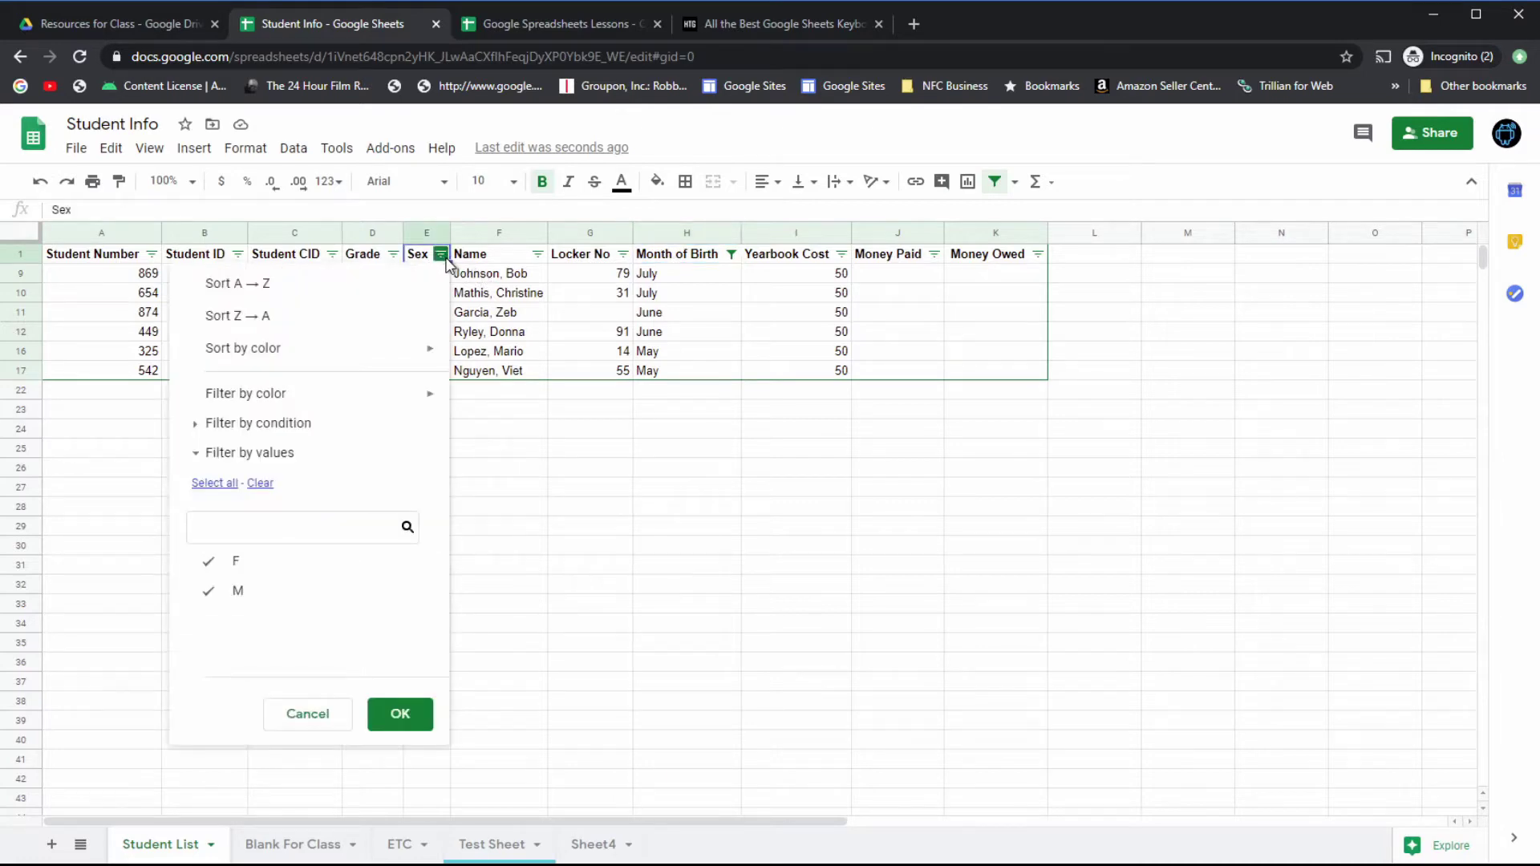
{"action": "left_click", "coordinate": [257, 295]}
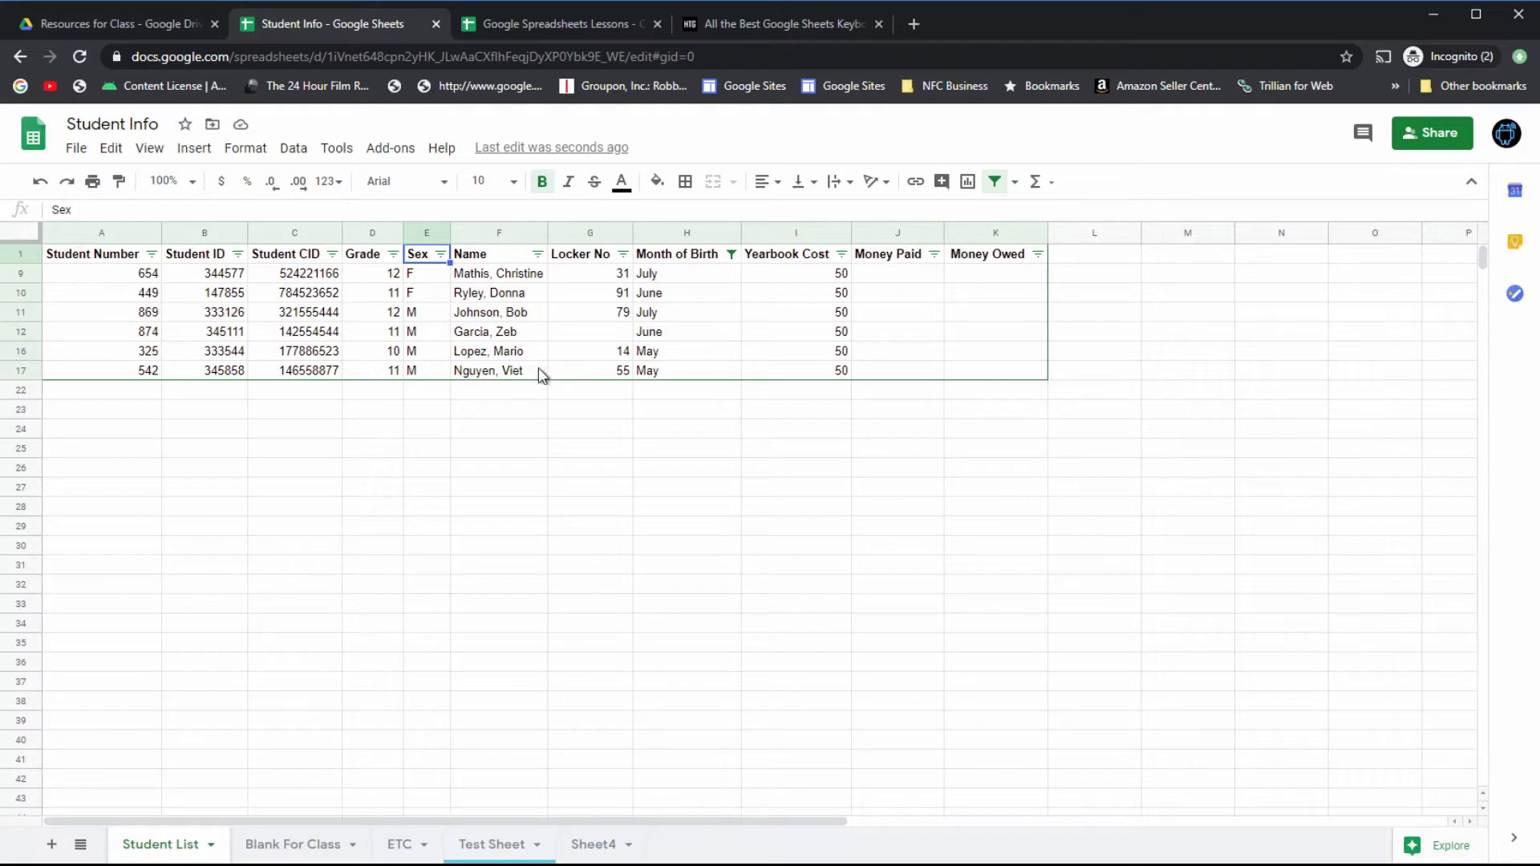
{"action": "left_click", "coordinate": [439, 333]}
Step: Restrict the Grade filter to grade 12 only, leaving two July-born rows
{"action": "left_click", "coordinate": [393, 254]}
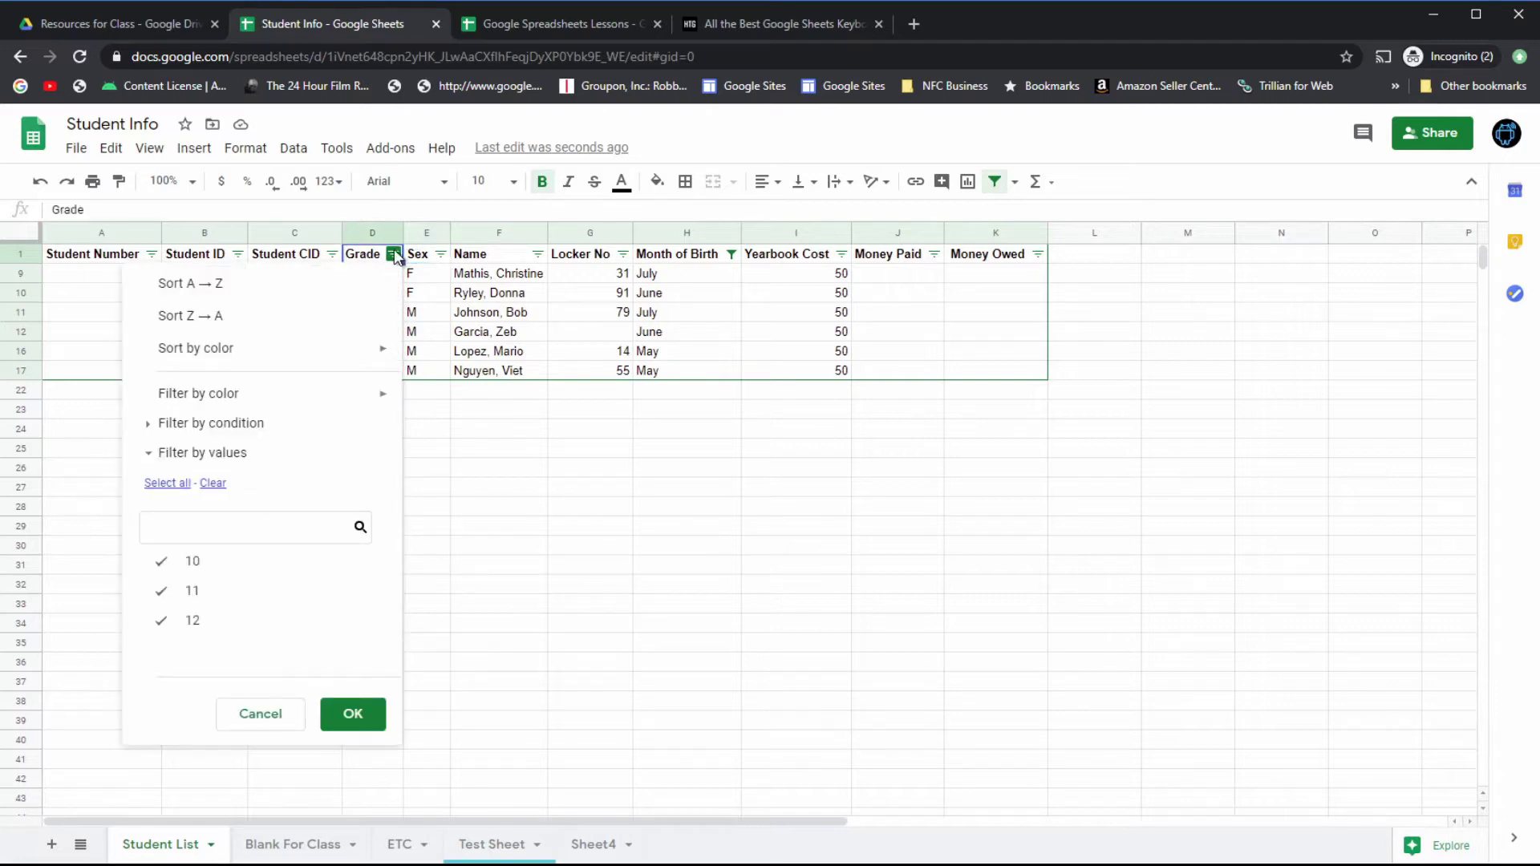
{"action": "left_click", "coordinate": [214, 484]}
{"action": "left_click", "coordinate": [192, 625]}
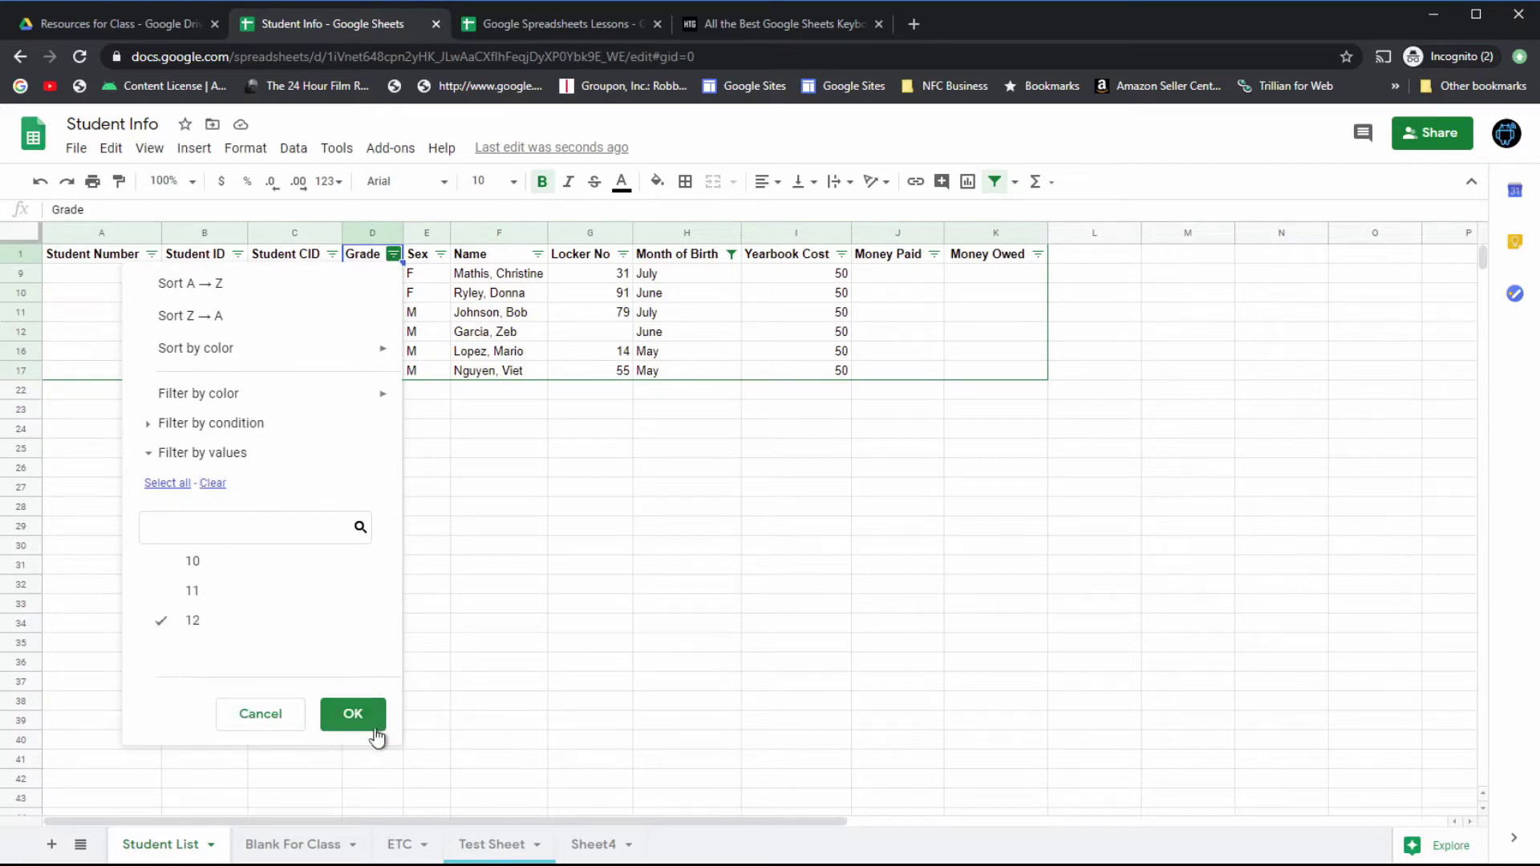
{"action": "left_click", "coordinate": [353, 715]}
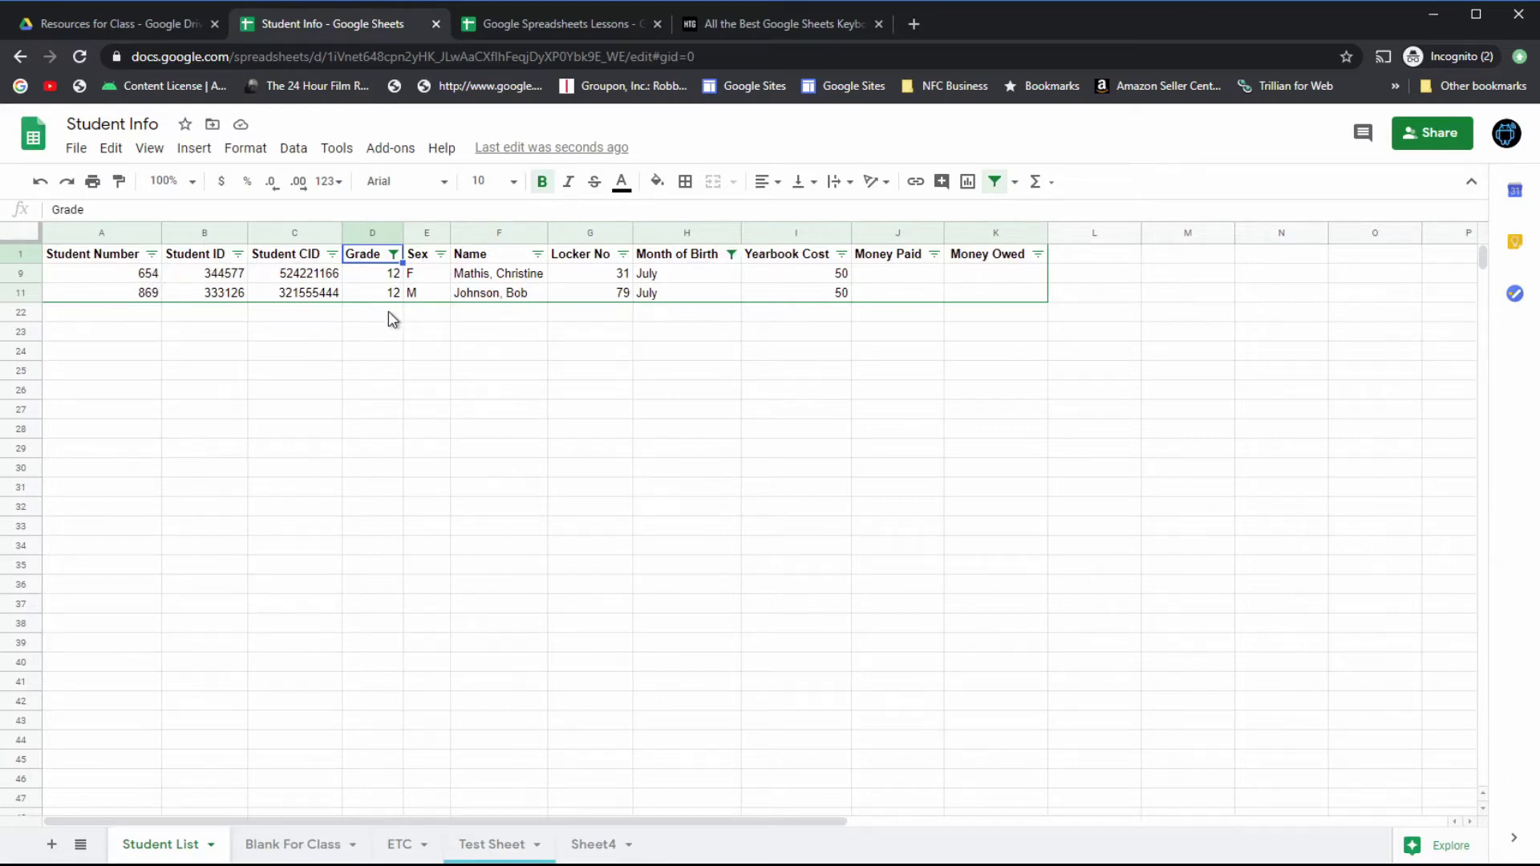
{"action": "left_click", "coordinate": [393, 255]}
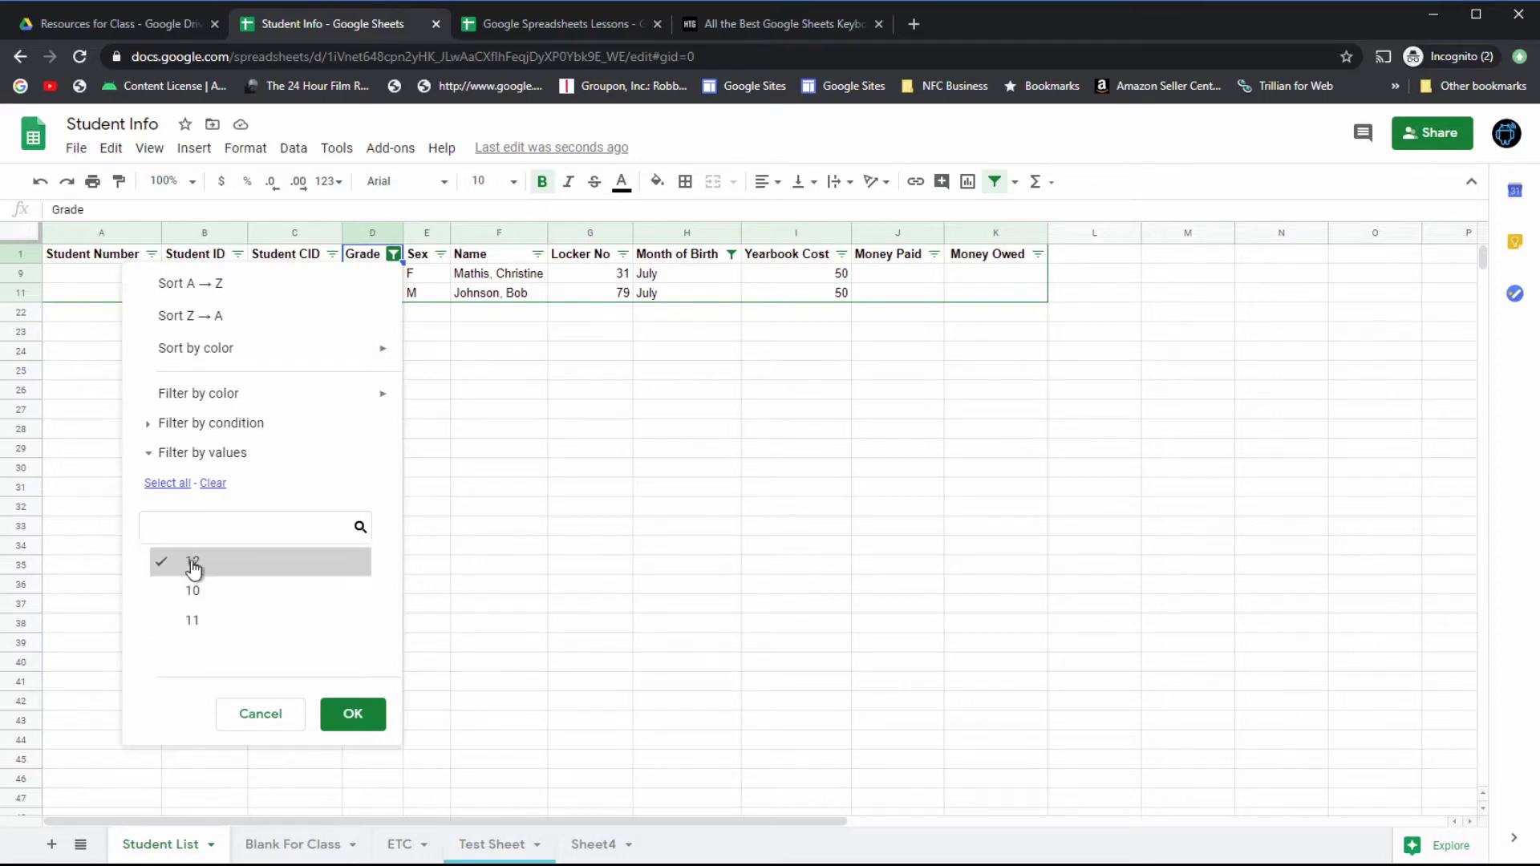
{"action": "left_click", "coordinate": [271, 717]}
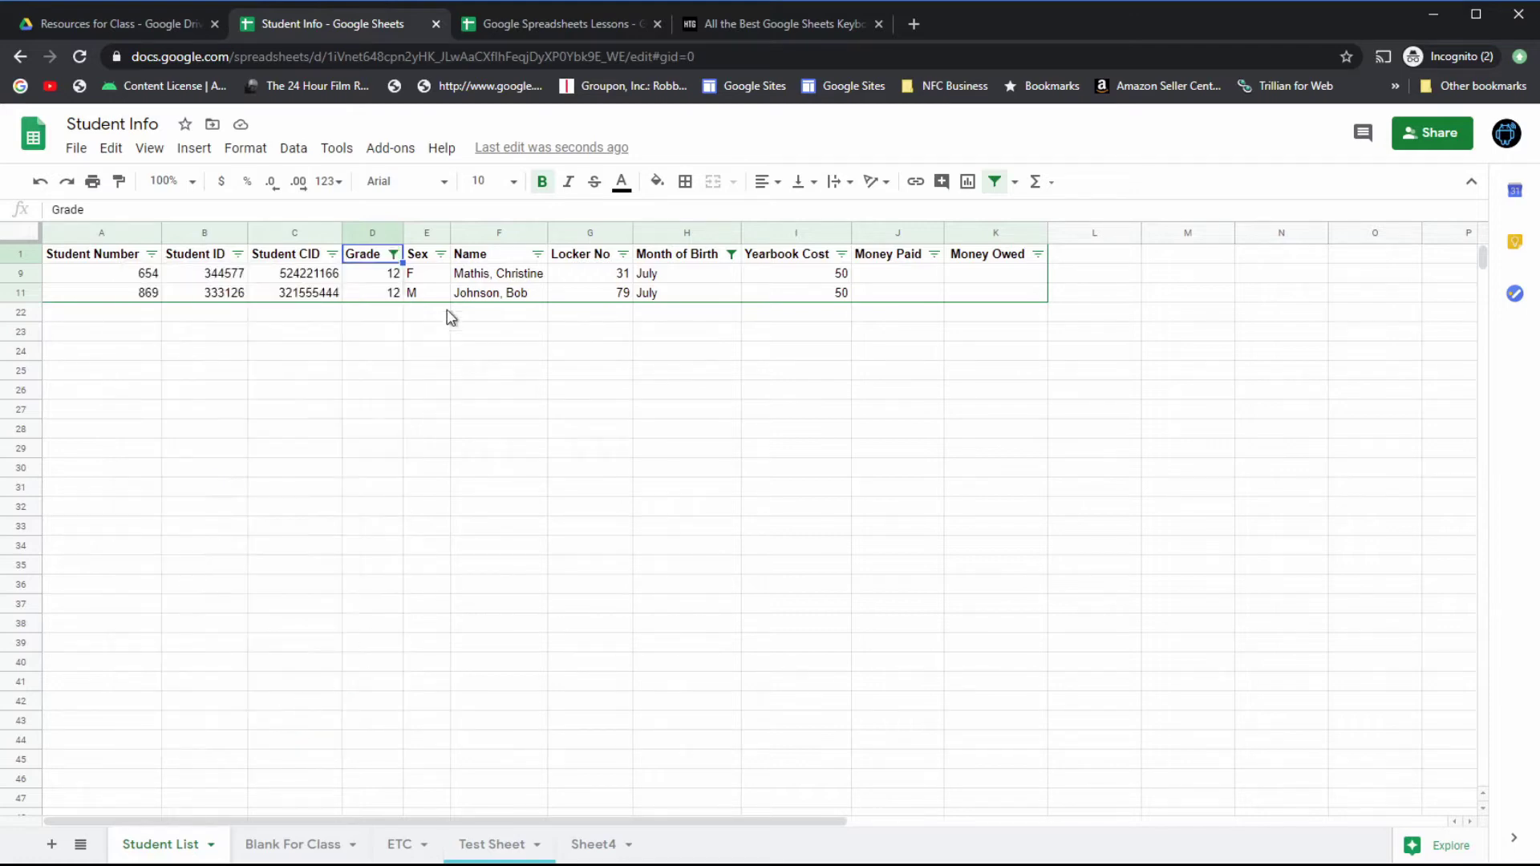
Step: Reset the Month of Birth filter so every month shows again
{"action": "left_click", "coordinate": [732, 255]}
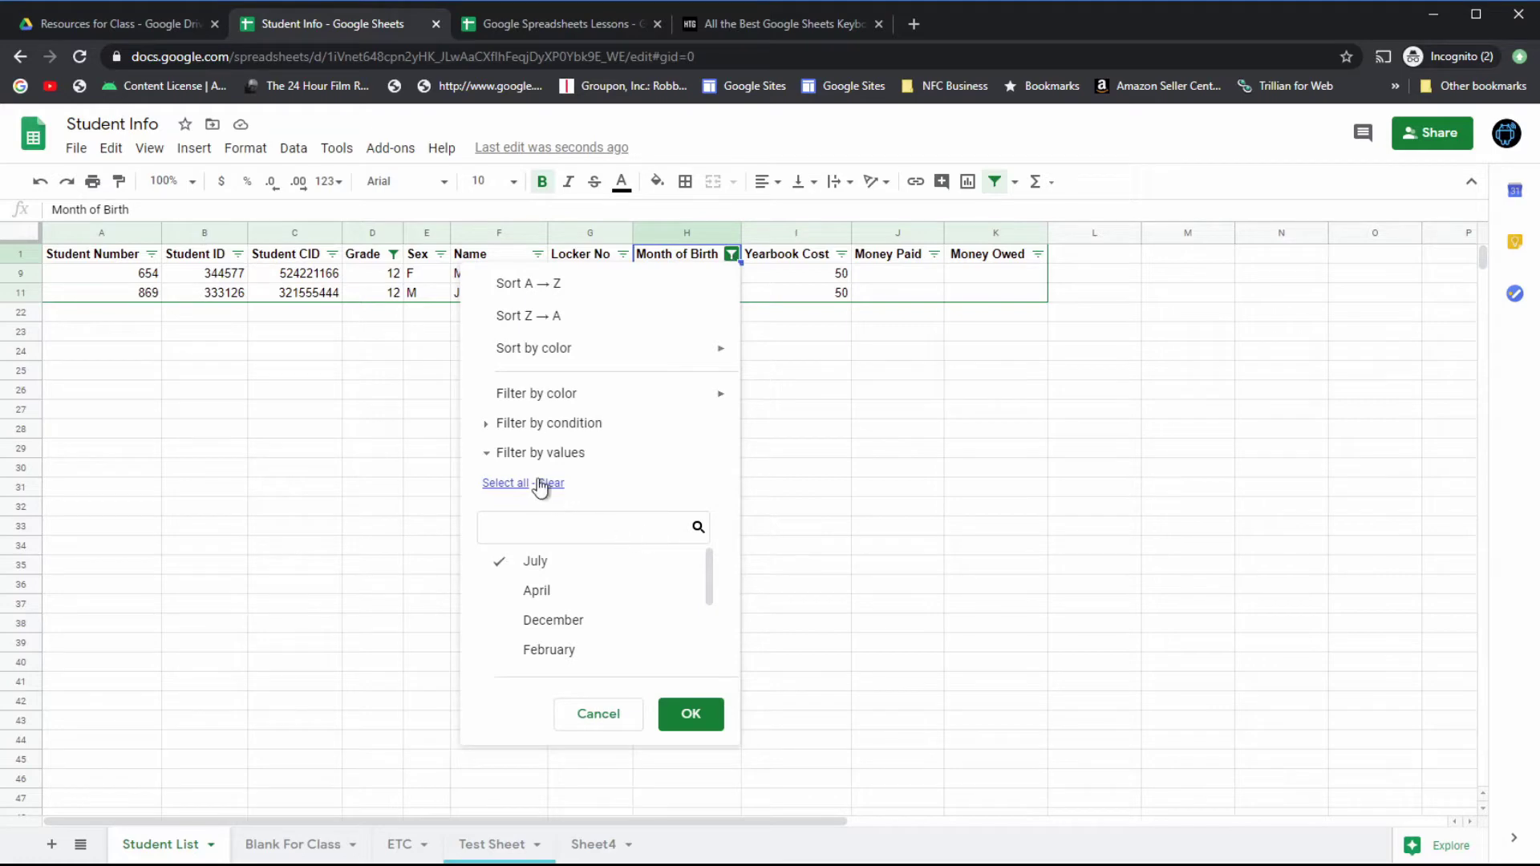
{"action": "left_click", "coordinate": [507, 485]}
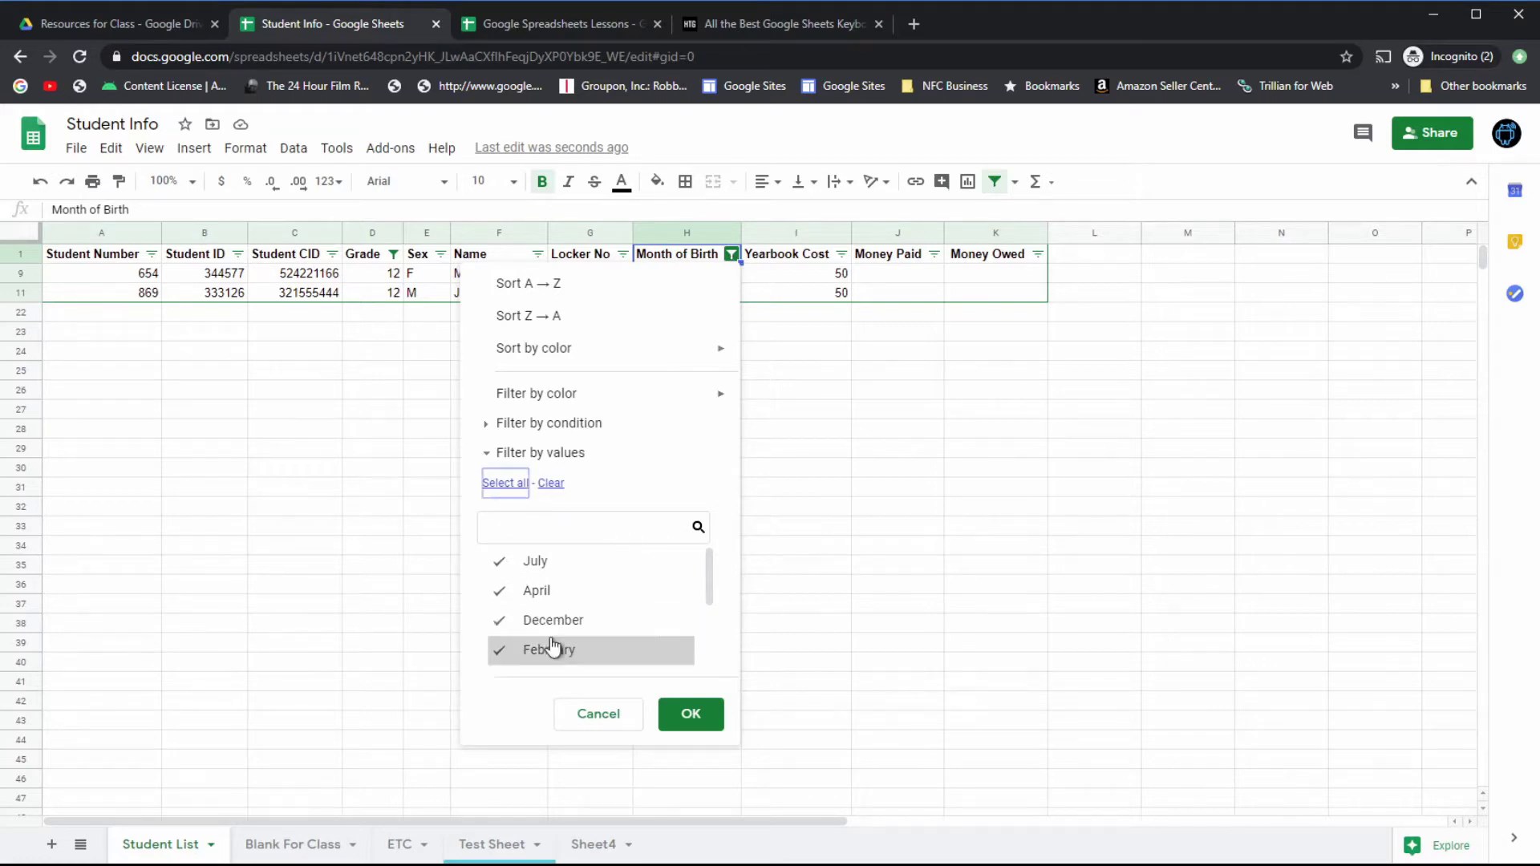
{"action": "scroll", "coordinate": [609, 612], "scroll_direction": "down", "scroll_amount": 3}
{"action": "scroll", "coordinate": [609, 612], "scroll_direction": "up", "scroll_amount": 3}
{"action": "left_click", "coordinate": [688, 714]}
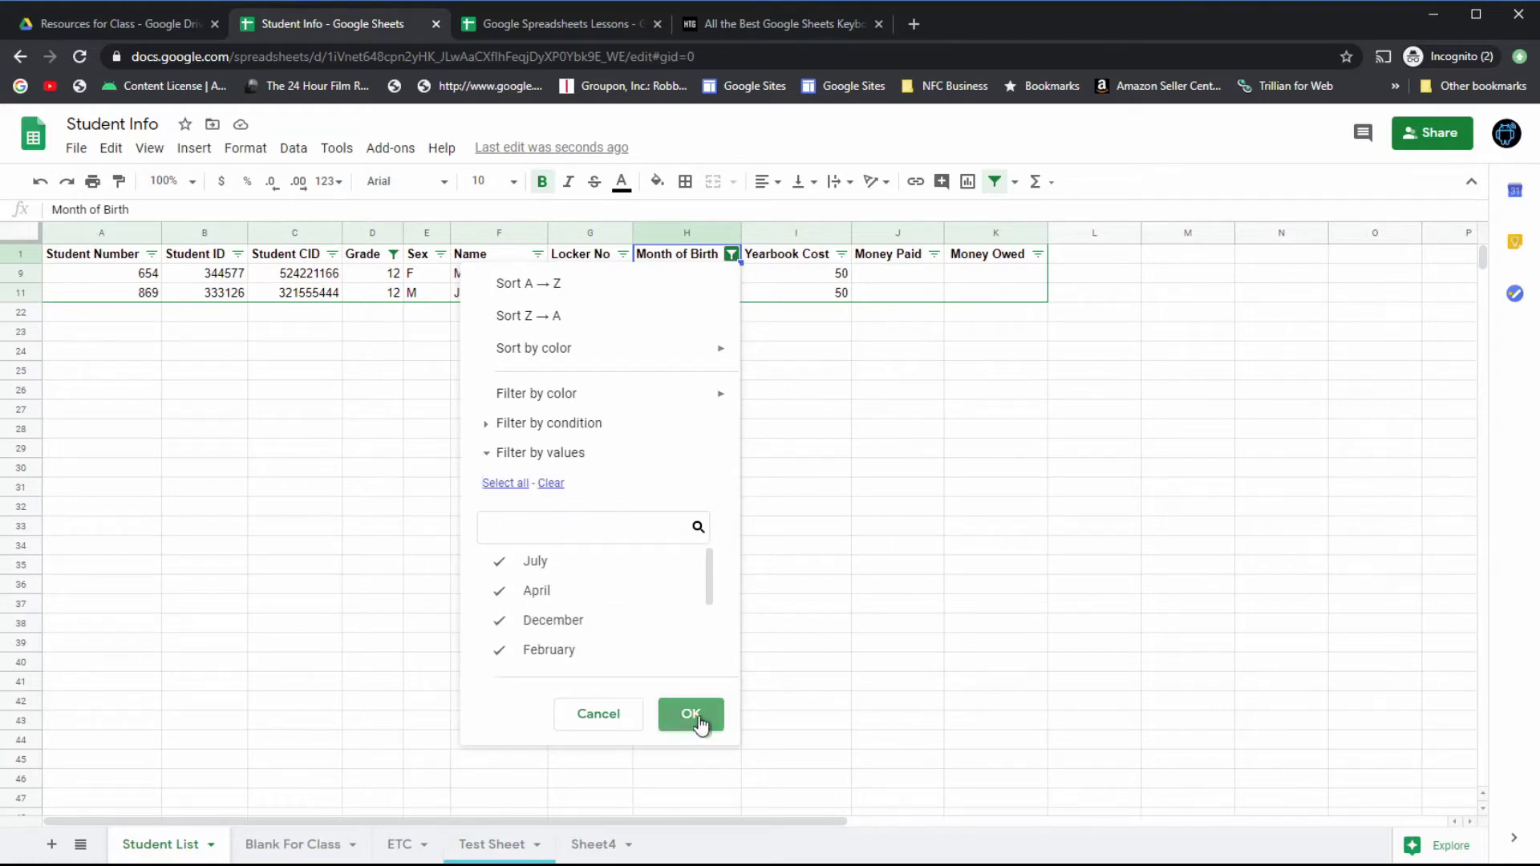
Step: Set the Grade filter to keep only grade 9, showing five students
{"action": "left_click", "coordinate": [393, 255]}
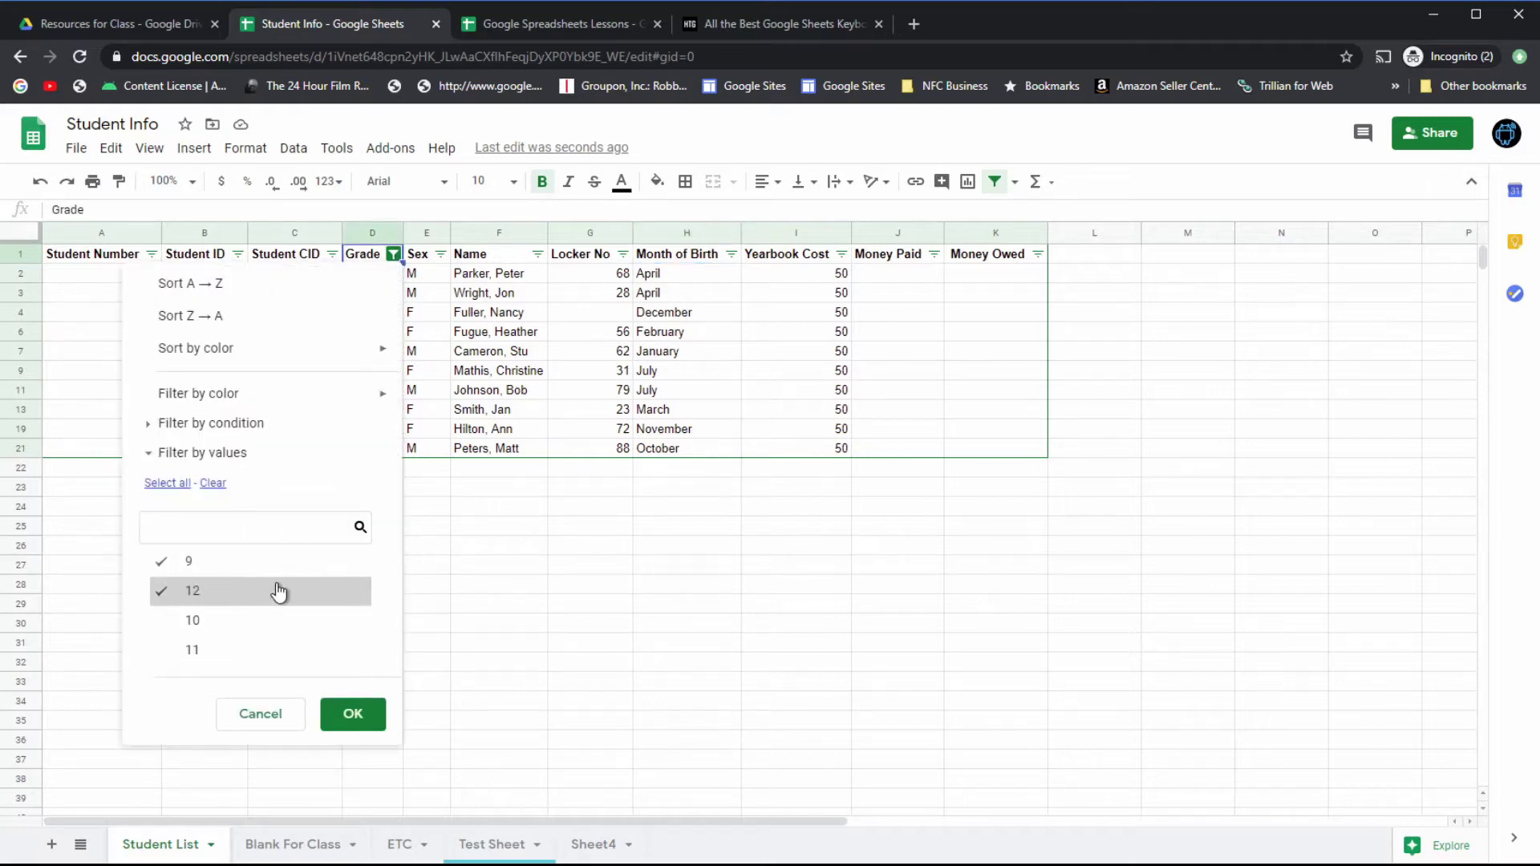
{"action": "left_click", "coordinate": [179, 624]}
{"action": "left_click", "coordinate": [189, 651]}
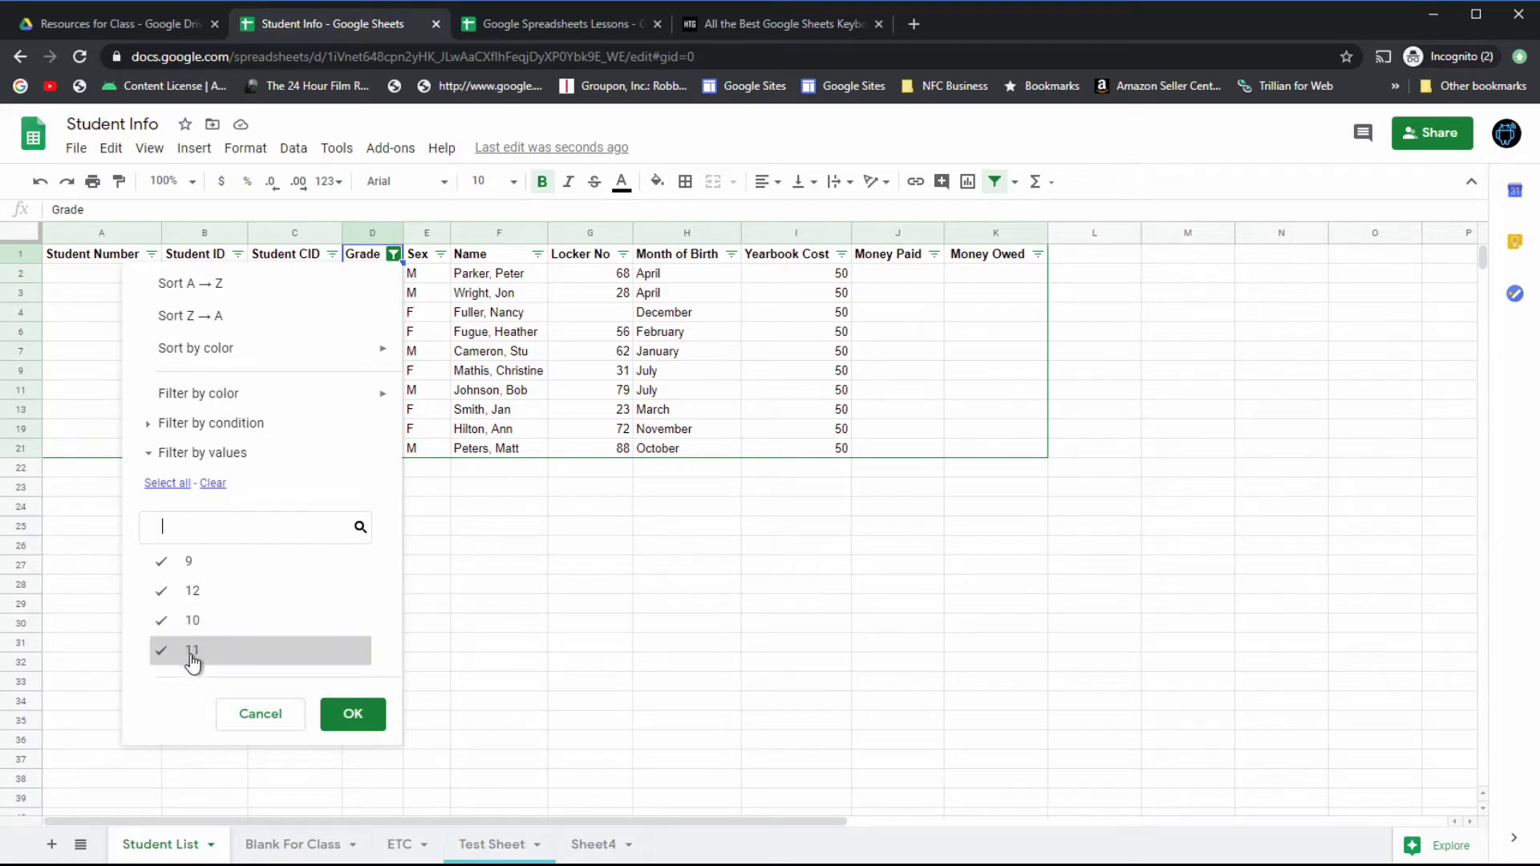
{"action": "left_click", "coordinate": [183, 618]}
{"action": "left_click", "coordinate": [163, 648]}
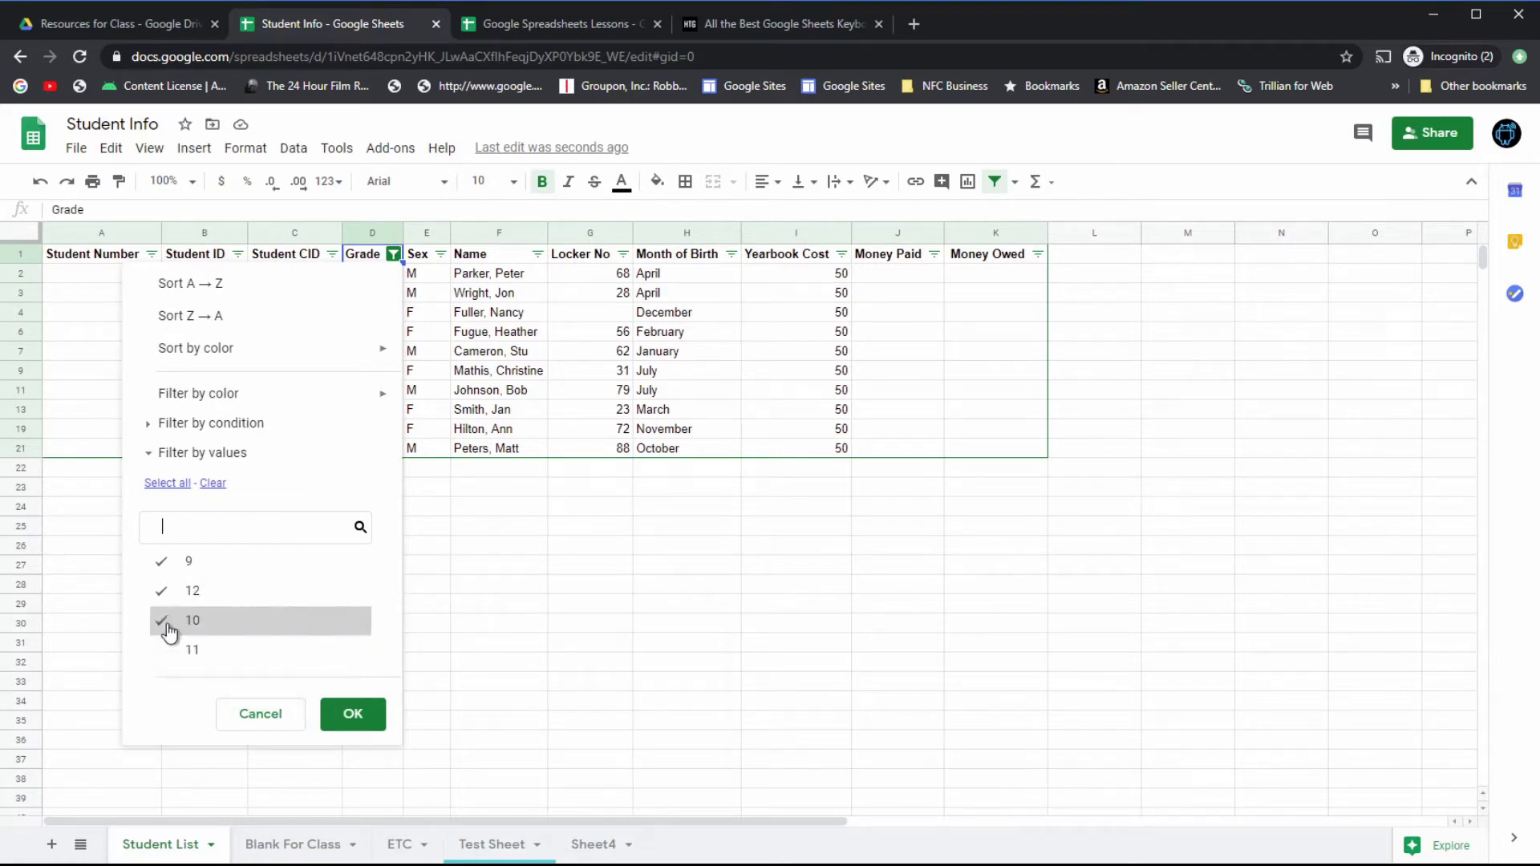
{"action": "left_click", "coordinate": [164, 598]}
{"action": "left_click", "coordinate": [347, 714]}
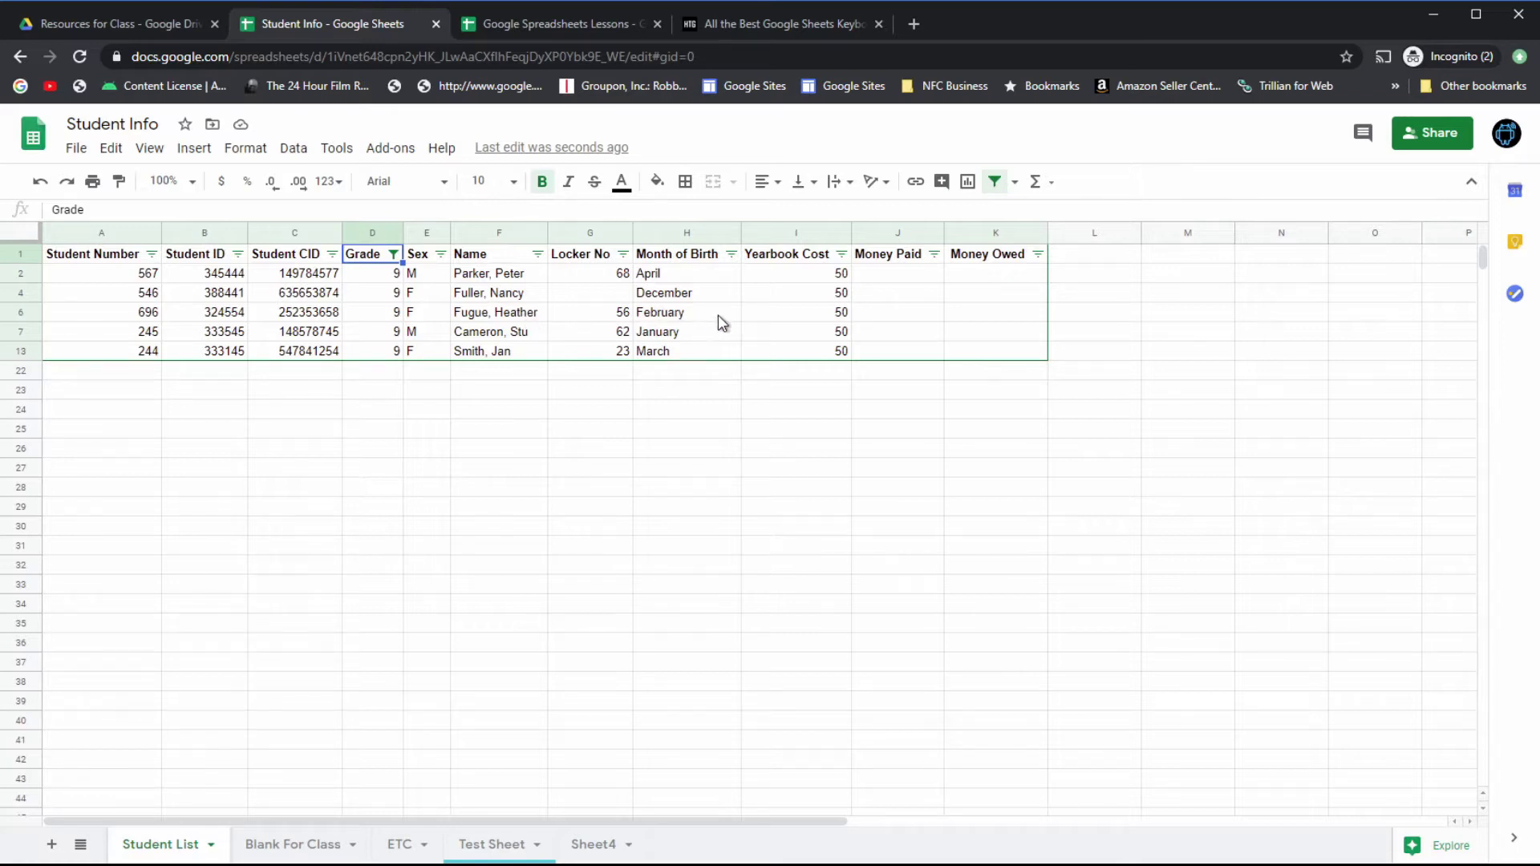
{"action": "left_click", "coordinate": [441, 253]}
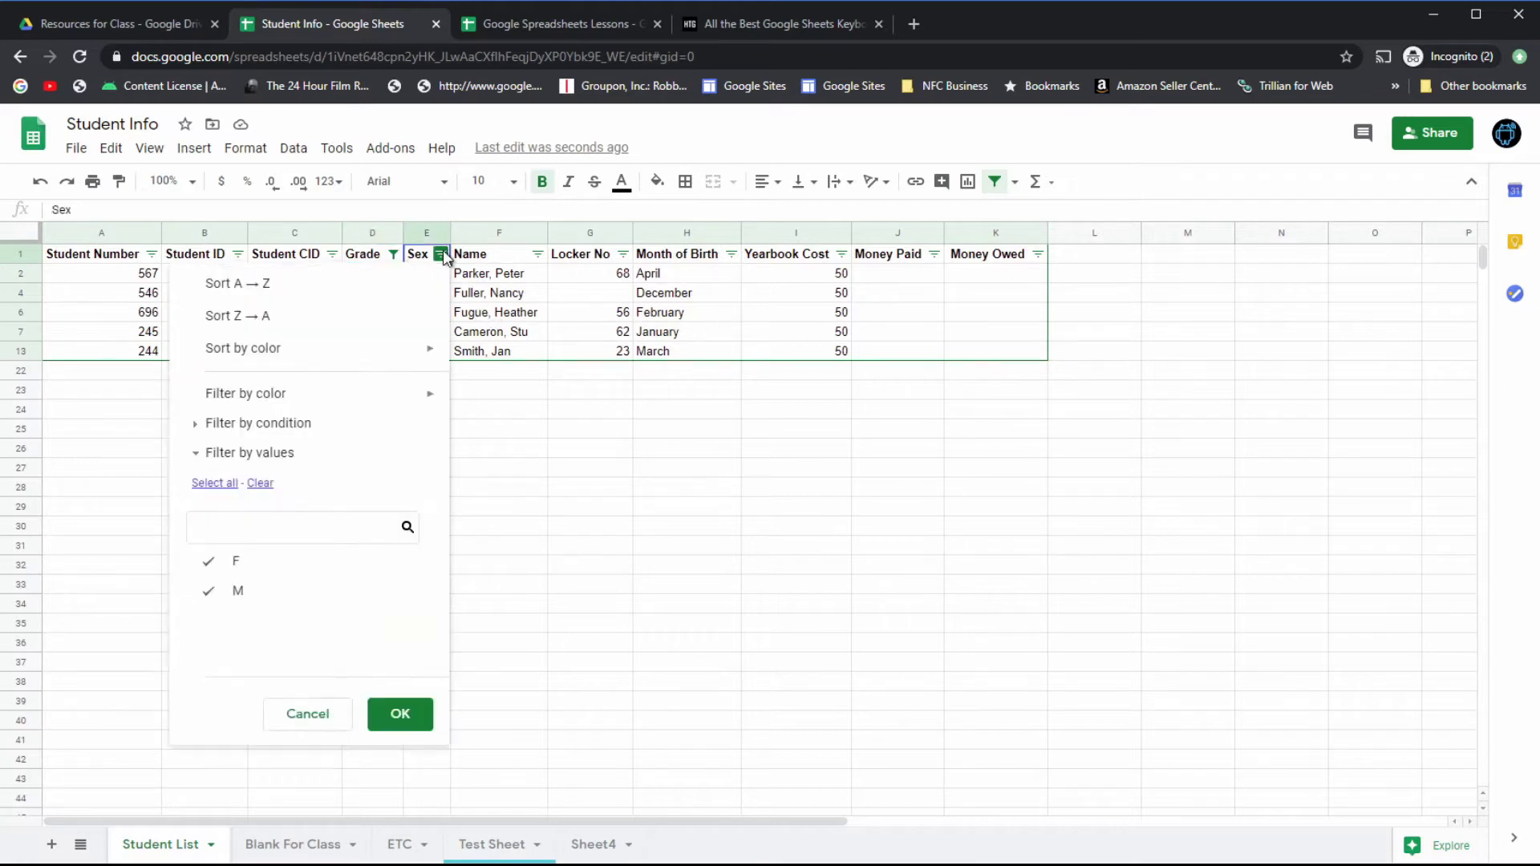
{"action": "left_click", "coordinate": [210, 560]}
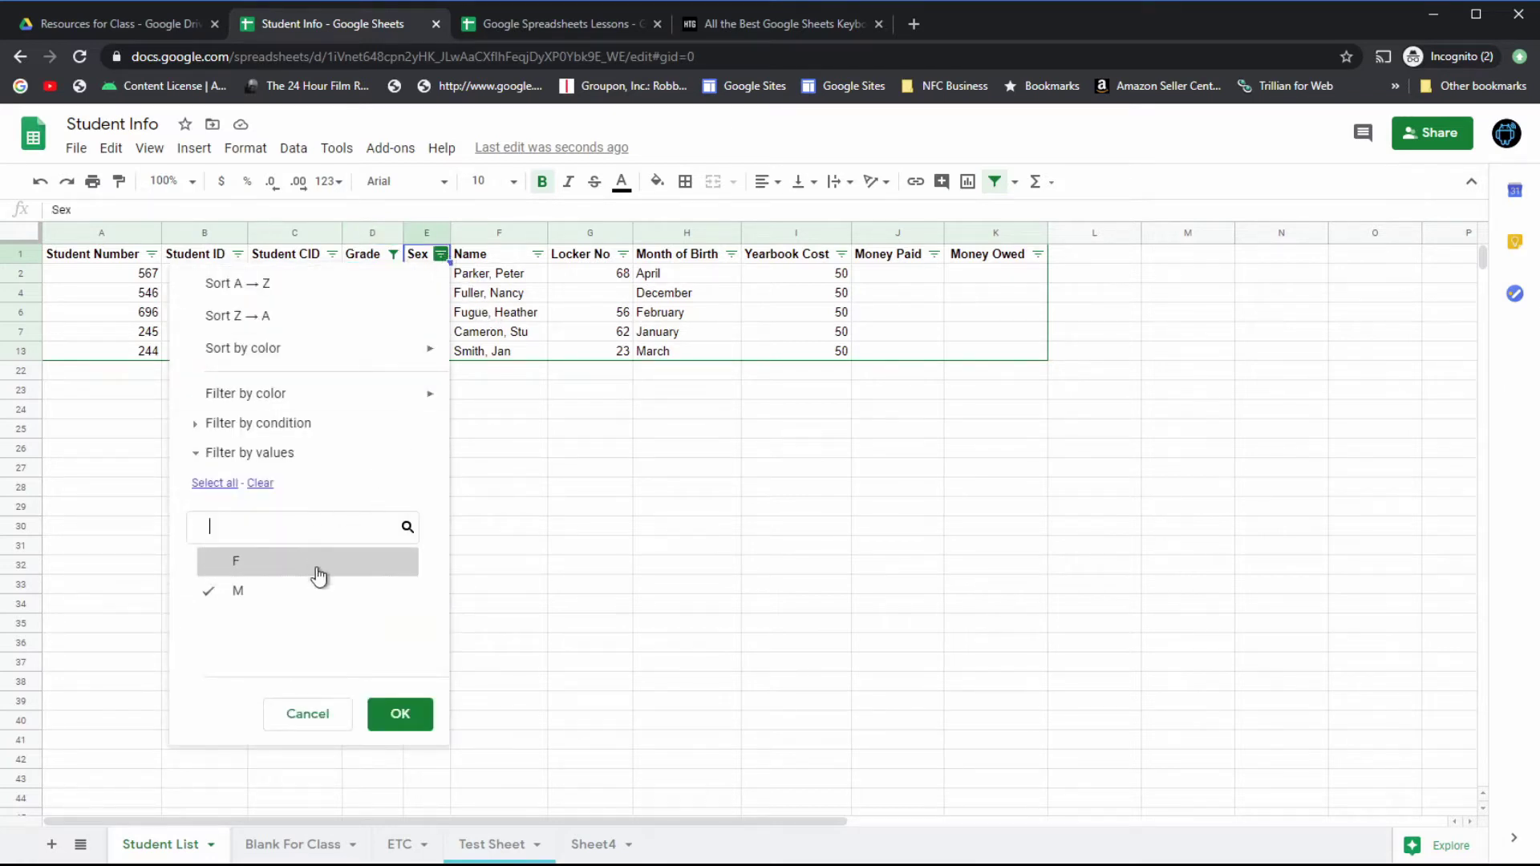
{"action": "left_click", "coordinate": [401, 722]}
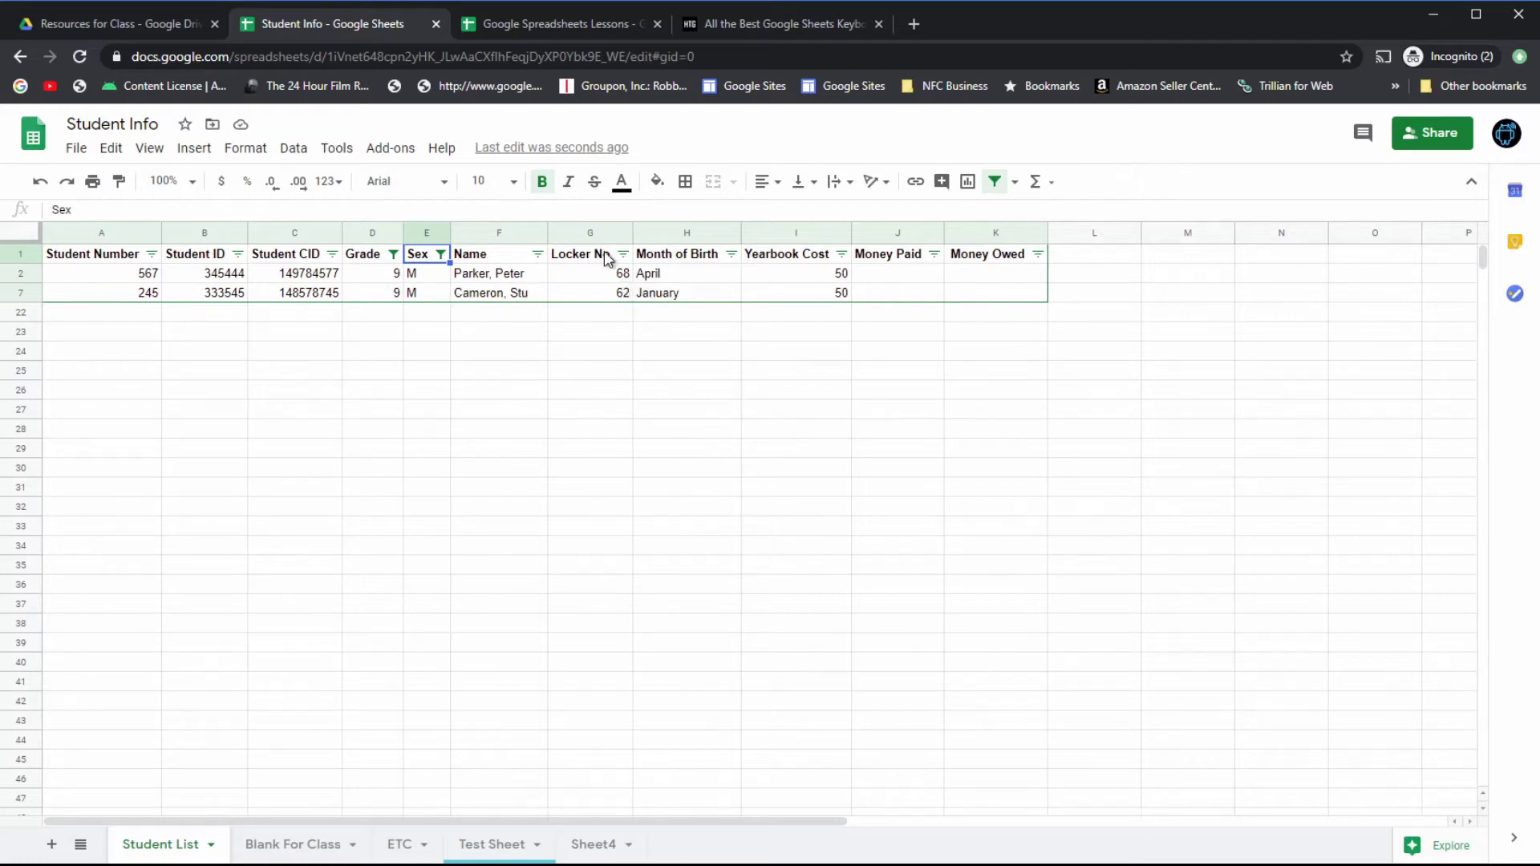
{"action": "left_click", "coordinate": [442, 255]}
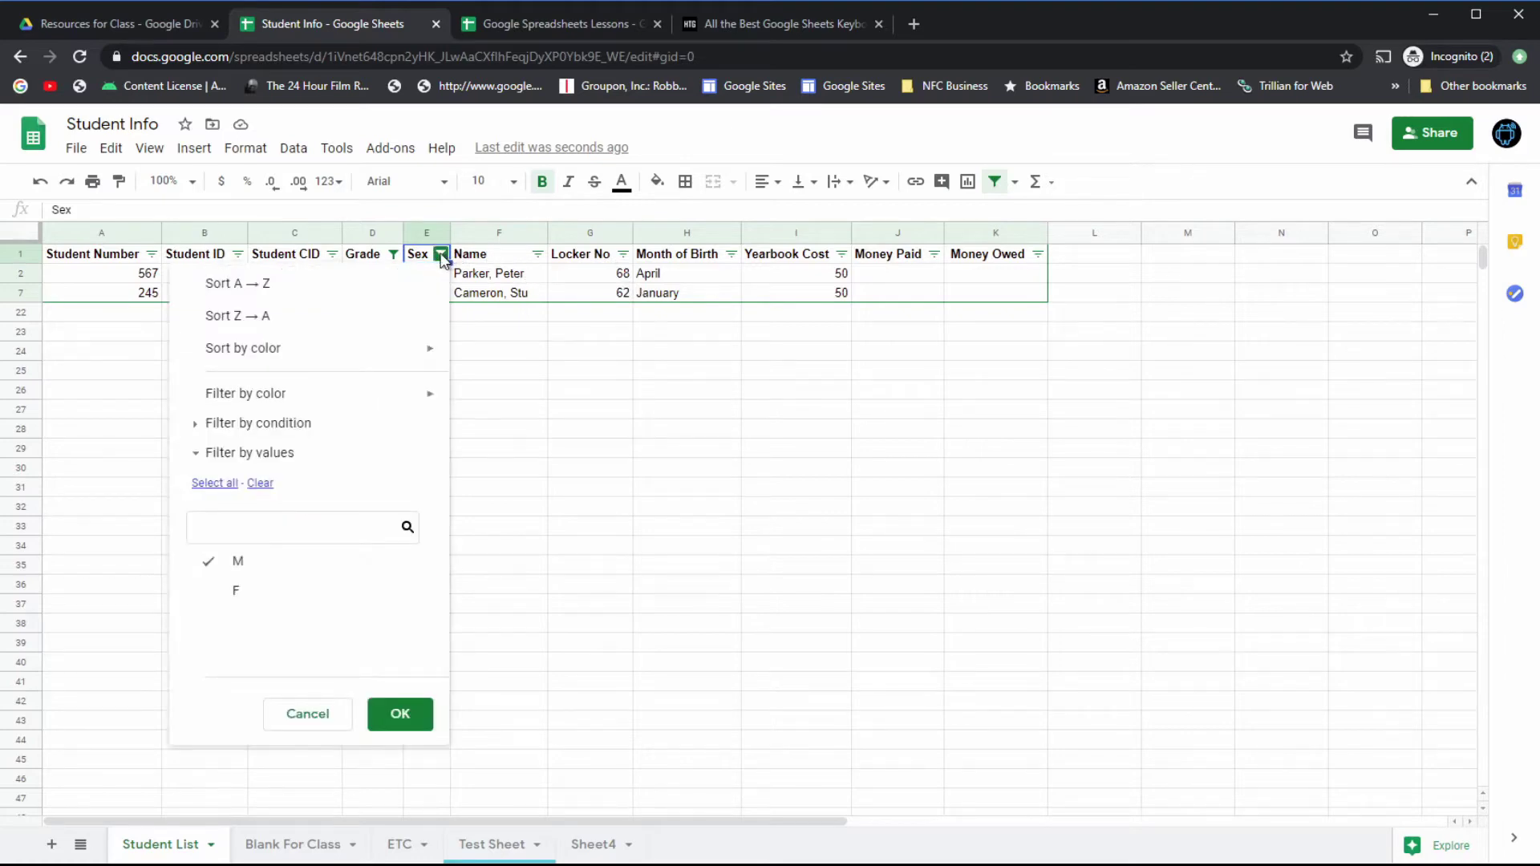
{"action": "left_click", "coordinate": [232, 485]}
{"action": "left_click", "coordinate": [400, 715]}
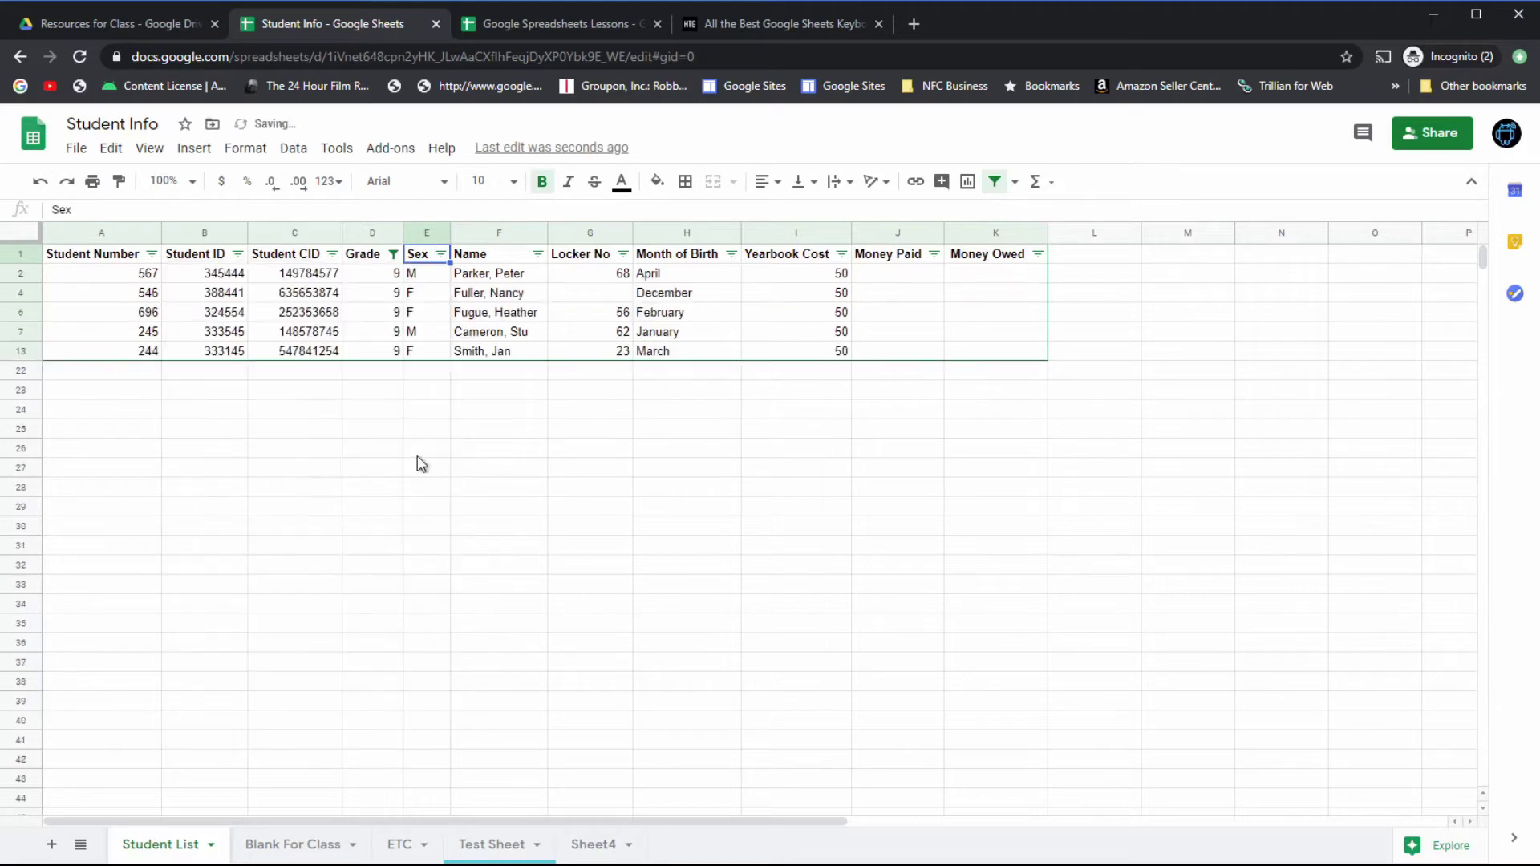
Step: Turn off the Student List filter so all 20 rows return in original order
{"action": "left_click", "coordinate": [1014, 186]}
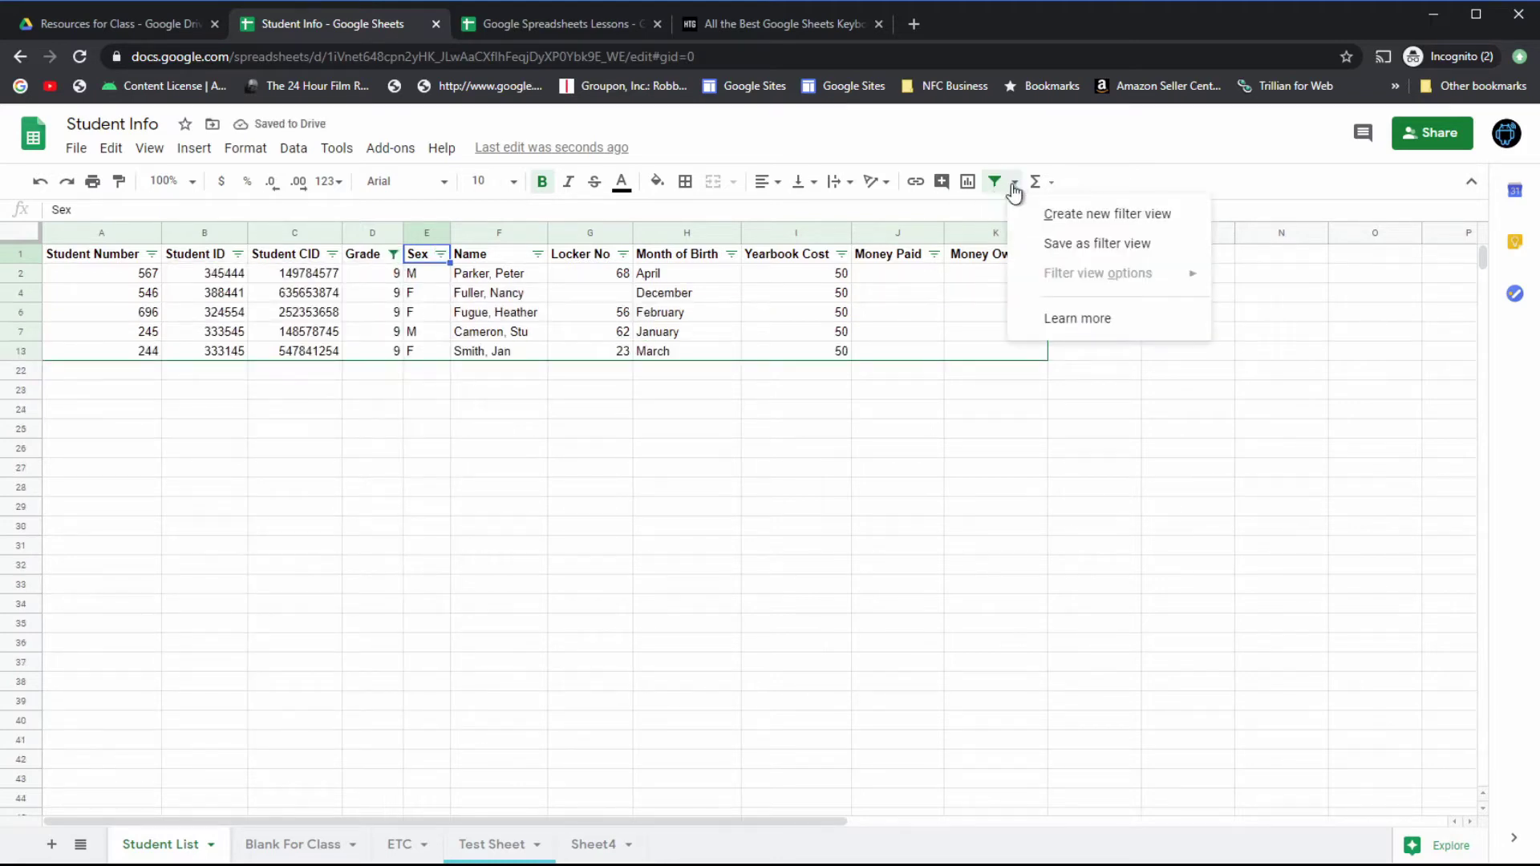
{"action": "left_click", "coordinate": [996, 182]}
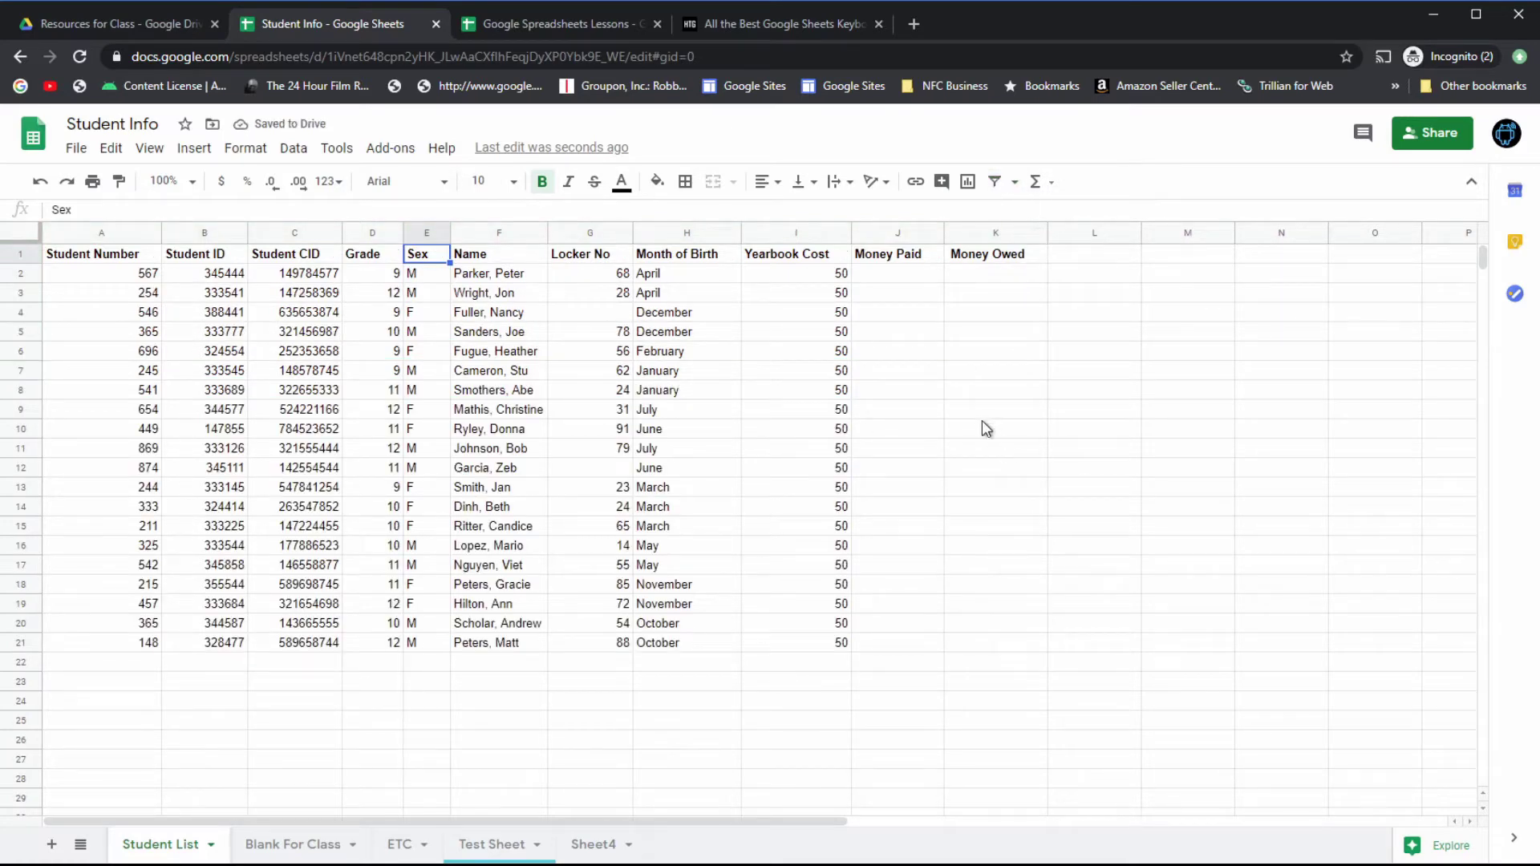
{"action": "left_click", "coordinate": [996, 181]}
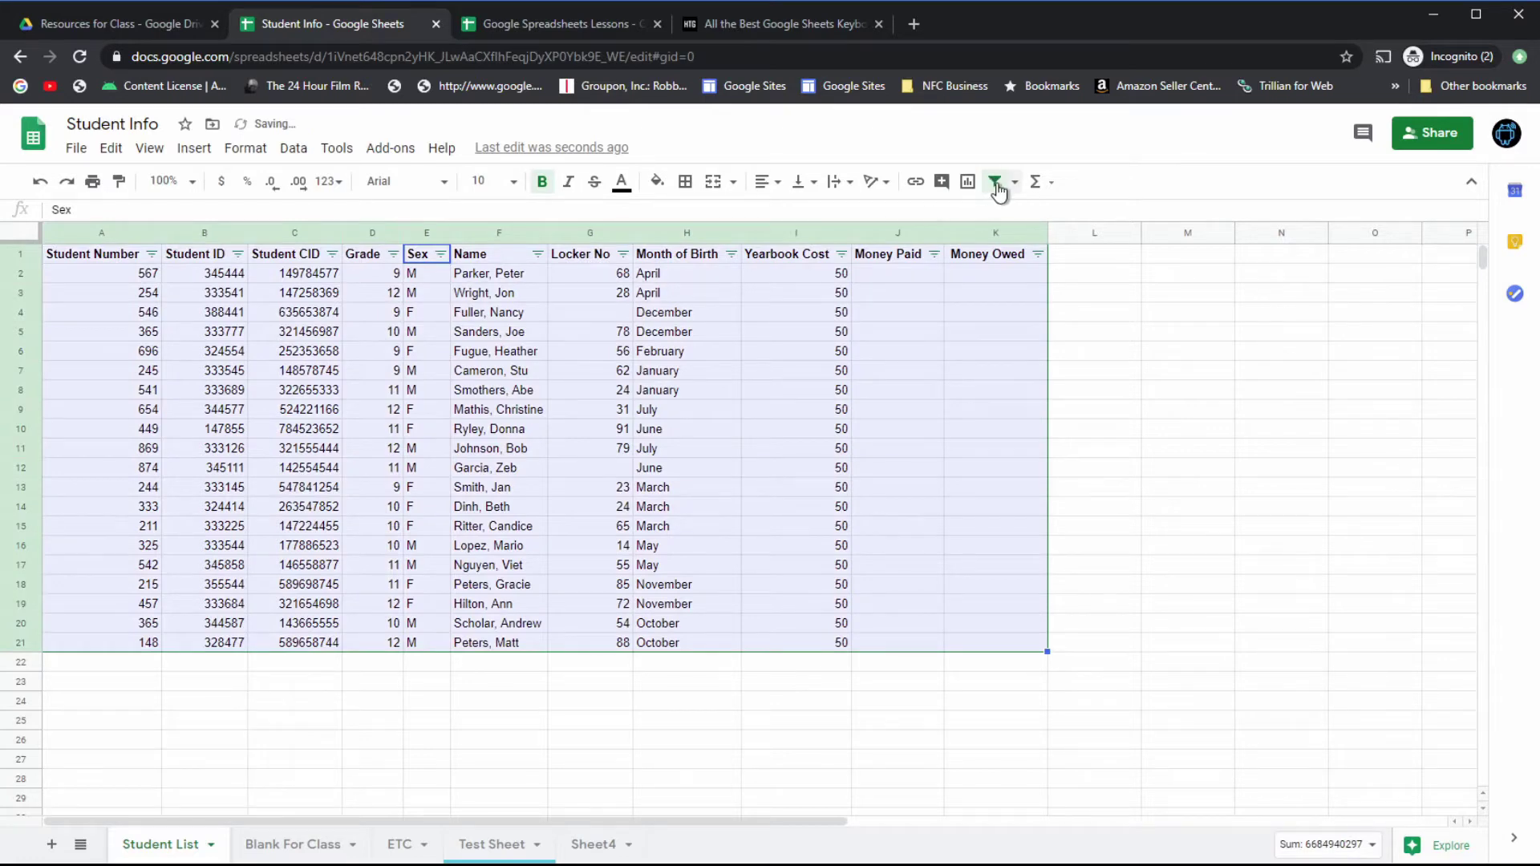
{"action": "left_click", "coordinate": [997, 183]}
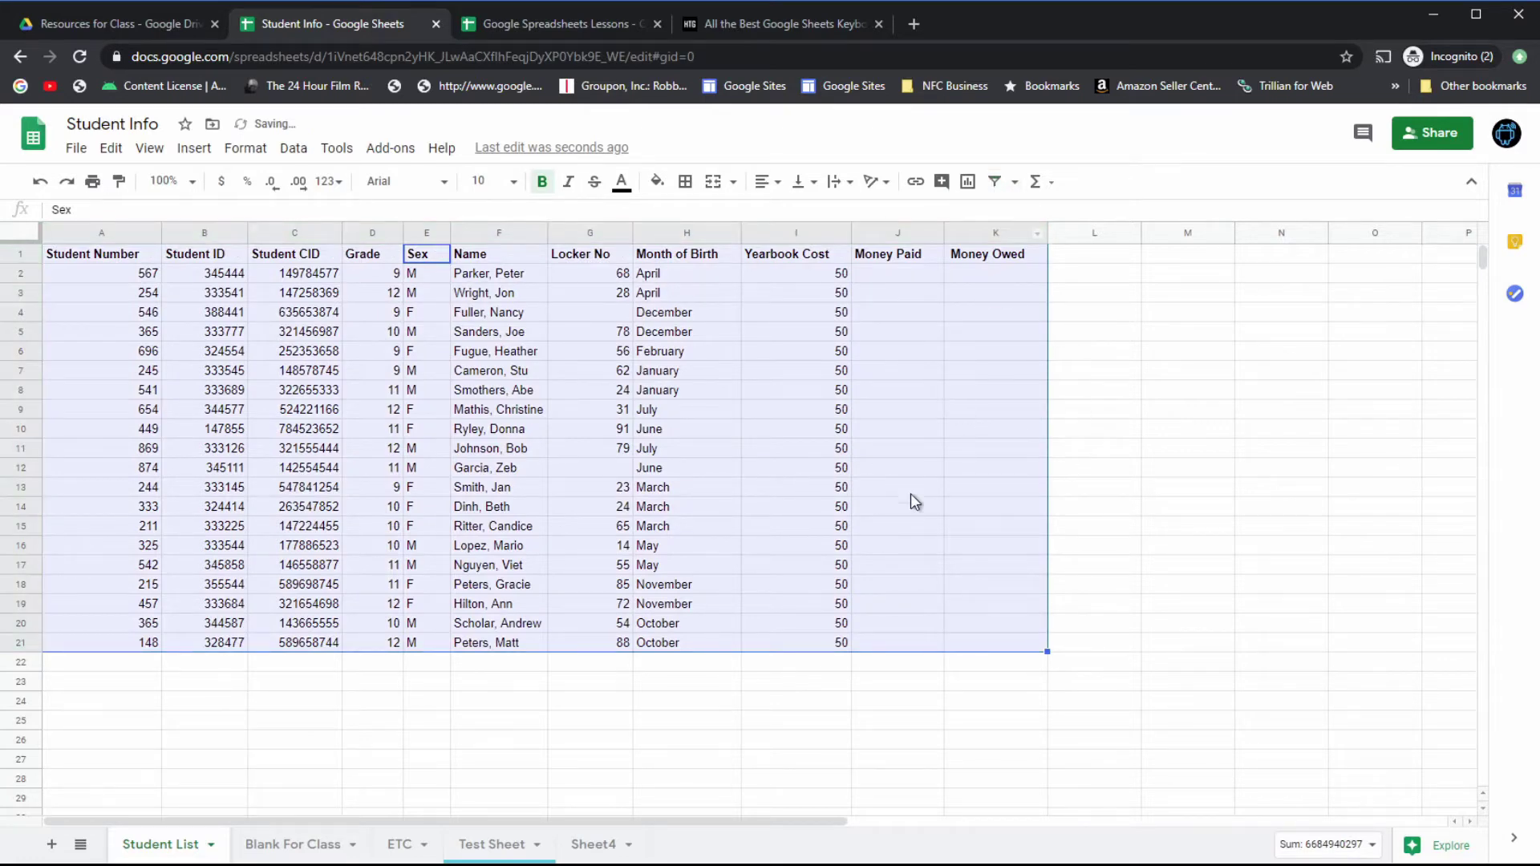
{"action": "left_click", "coordinate": [596, 487]}
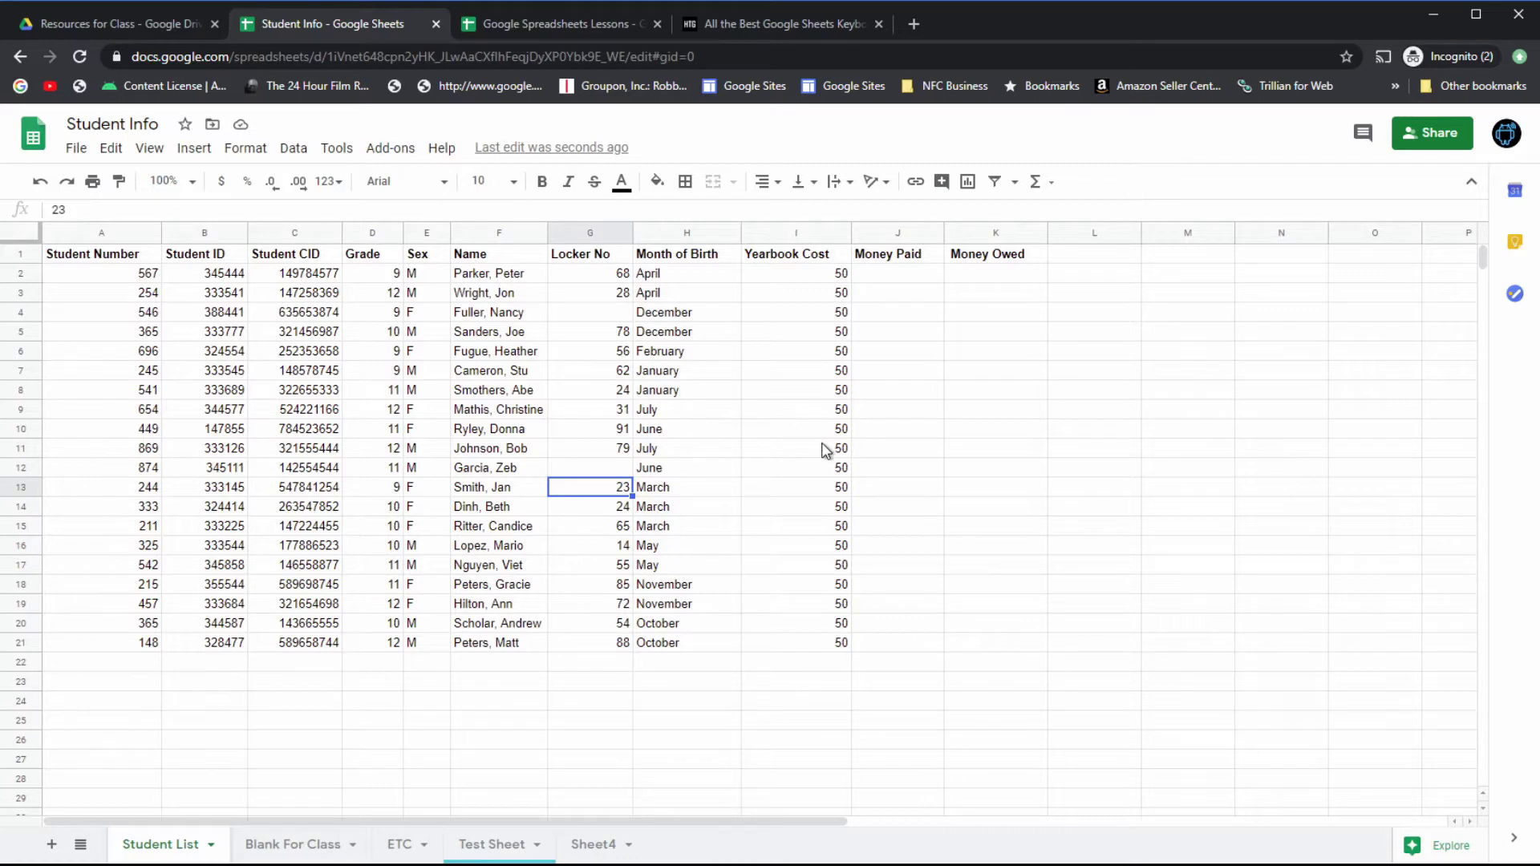
Step: Recreate the Student List filter, then browse Month of Birth conditions and cancel without applying any
{"action": "left_click", "coordinate": [995, 182]}
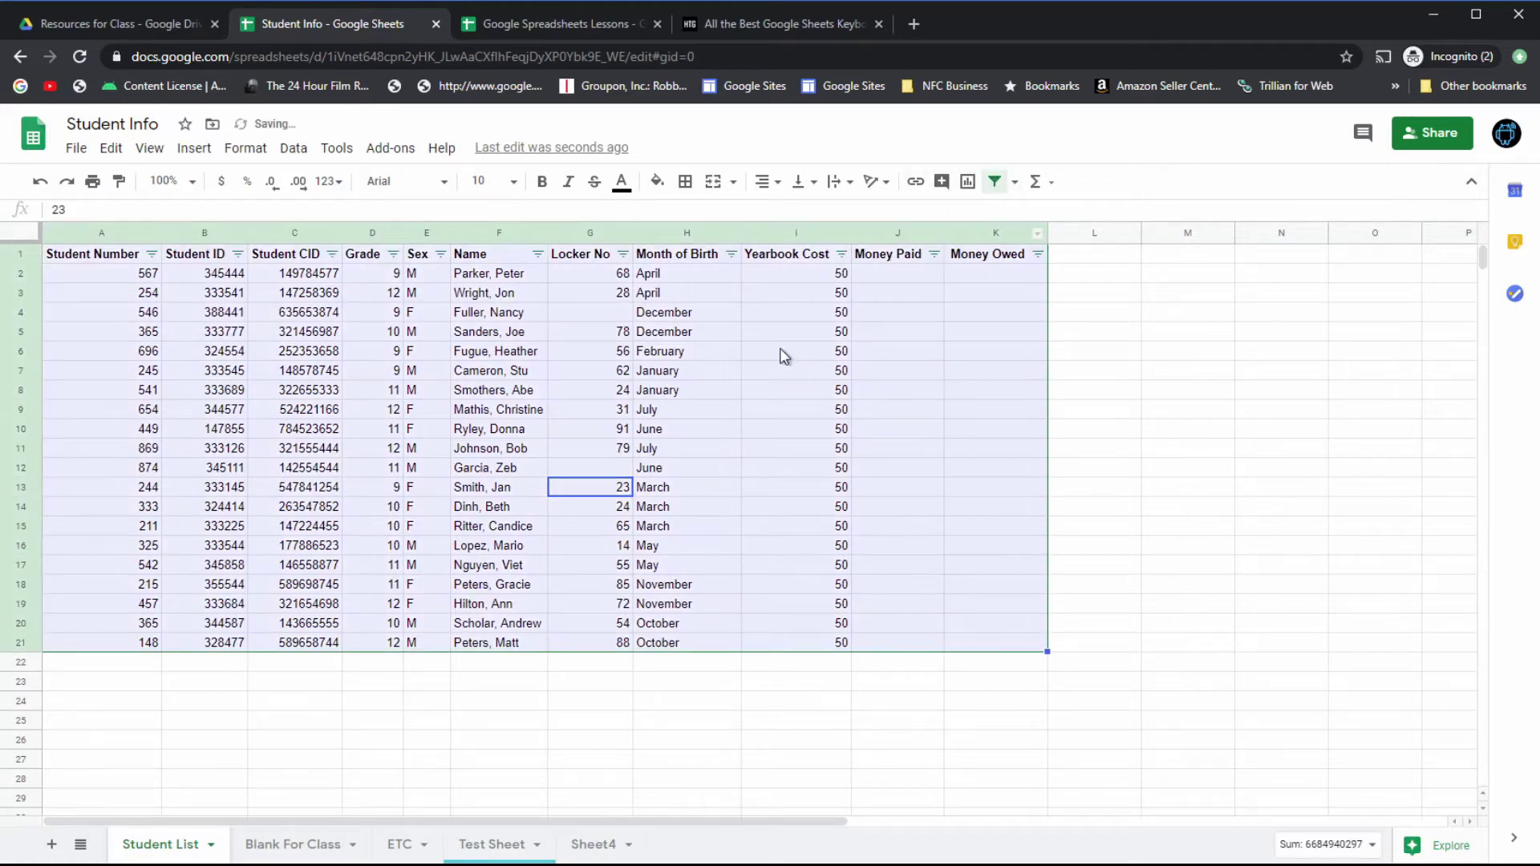
{"action": "left_click", "coordinate": [731, 253]}
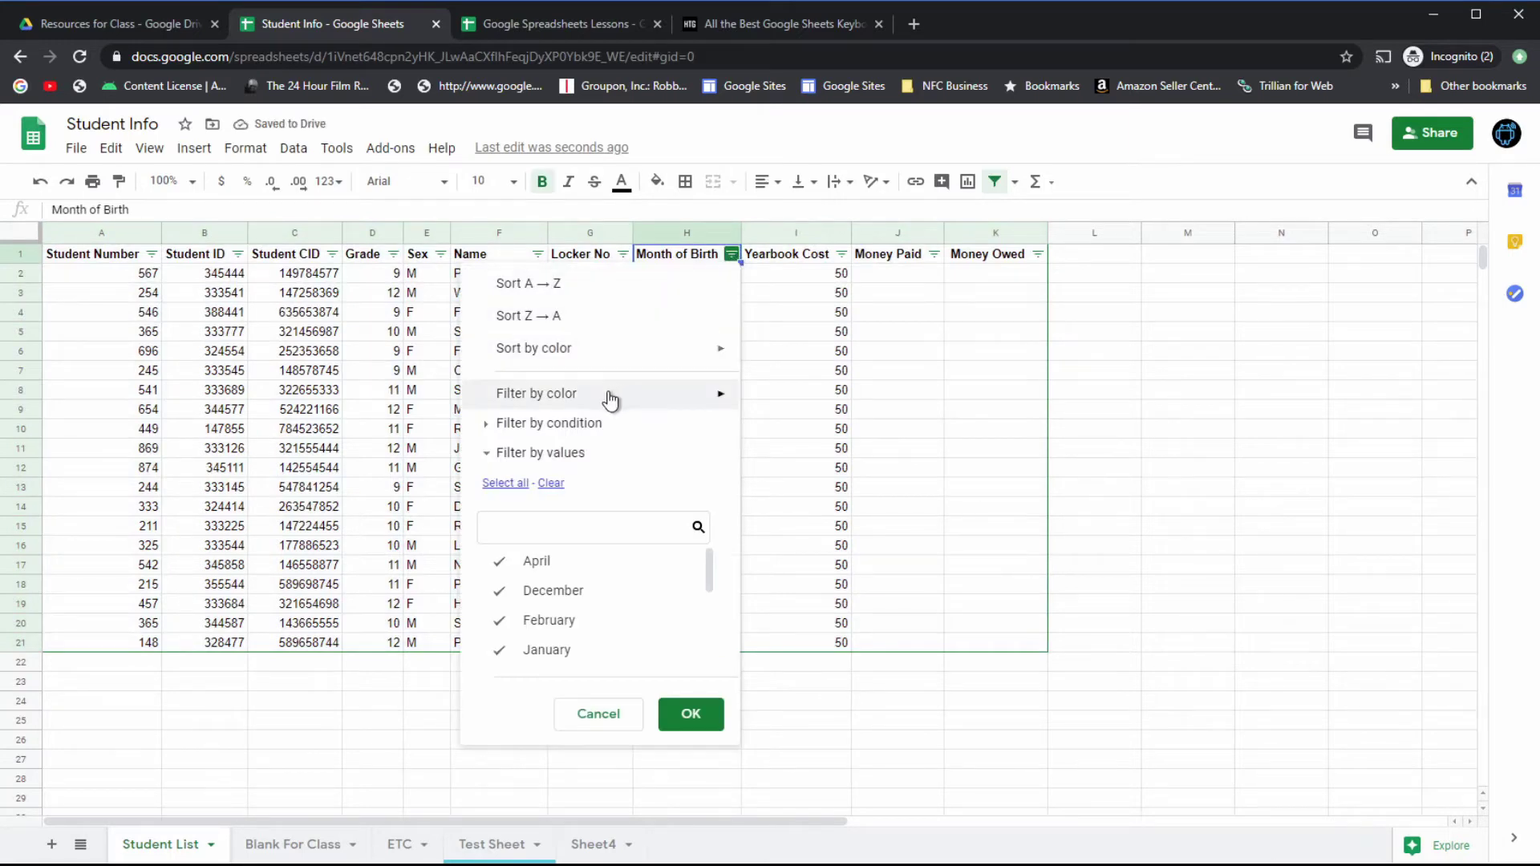
{"action": "left_click", "coordinate": [497, 425]}
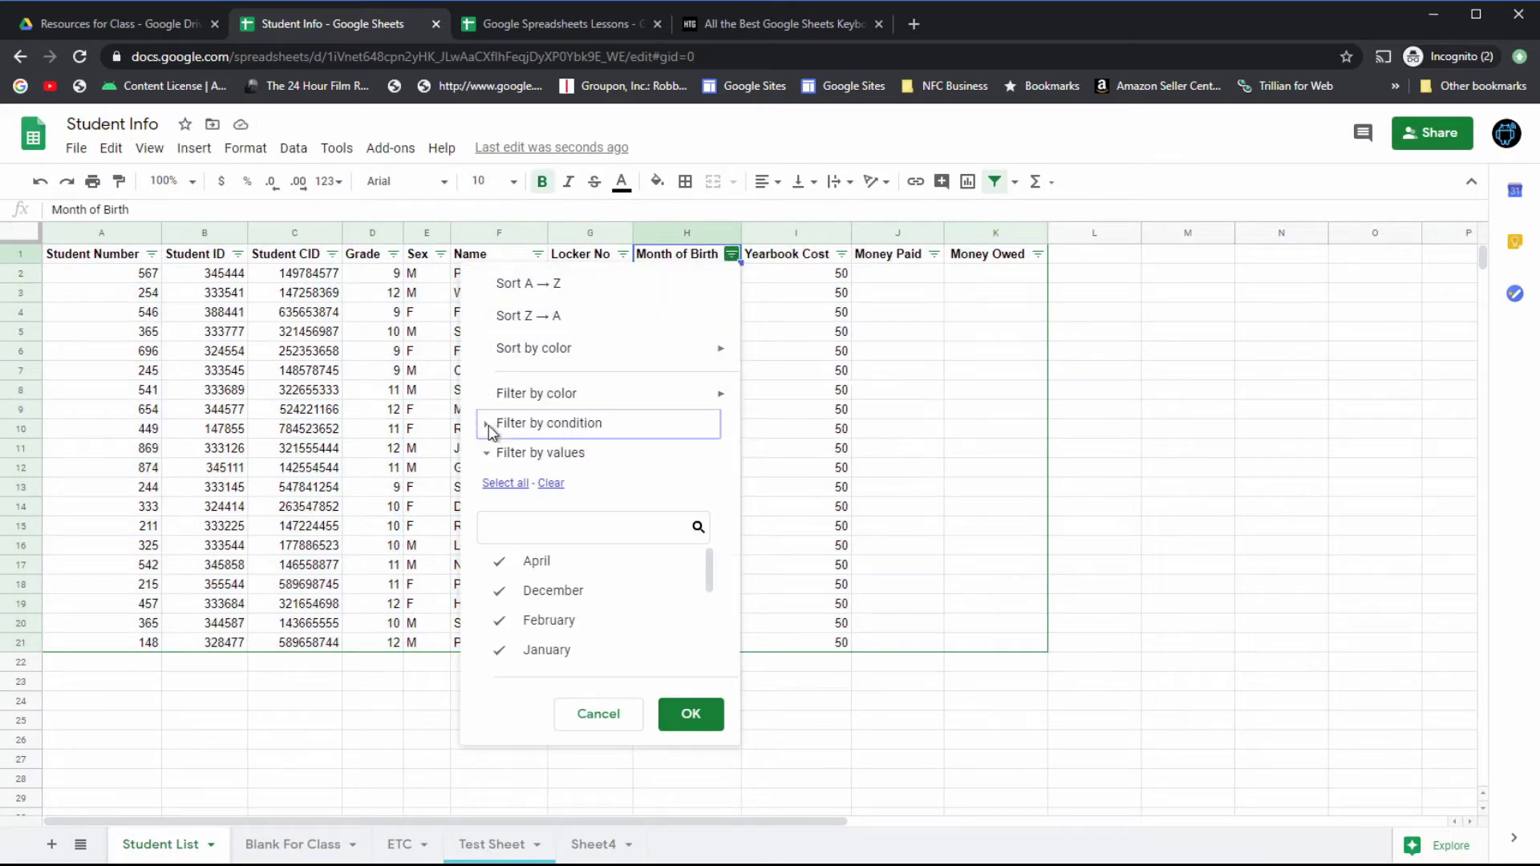
{"action": "left_click", "coordinate": [700, 460]}
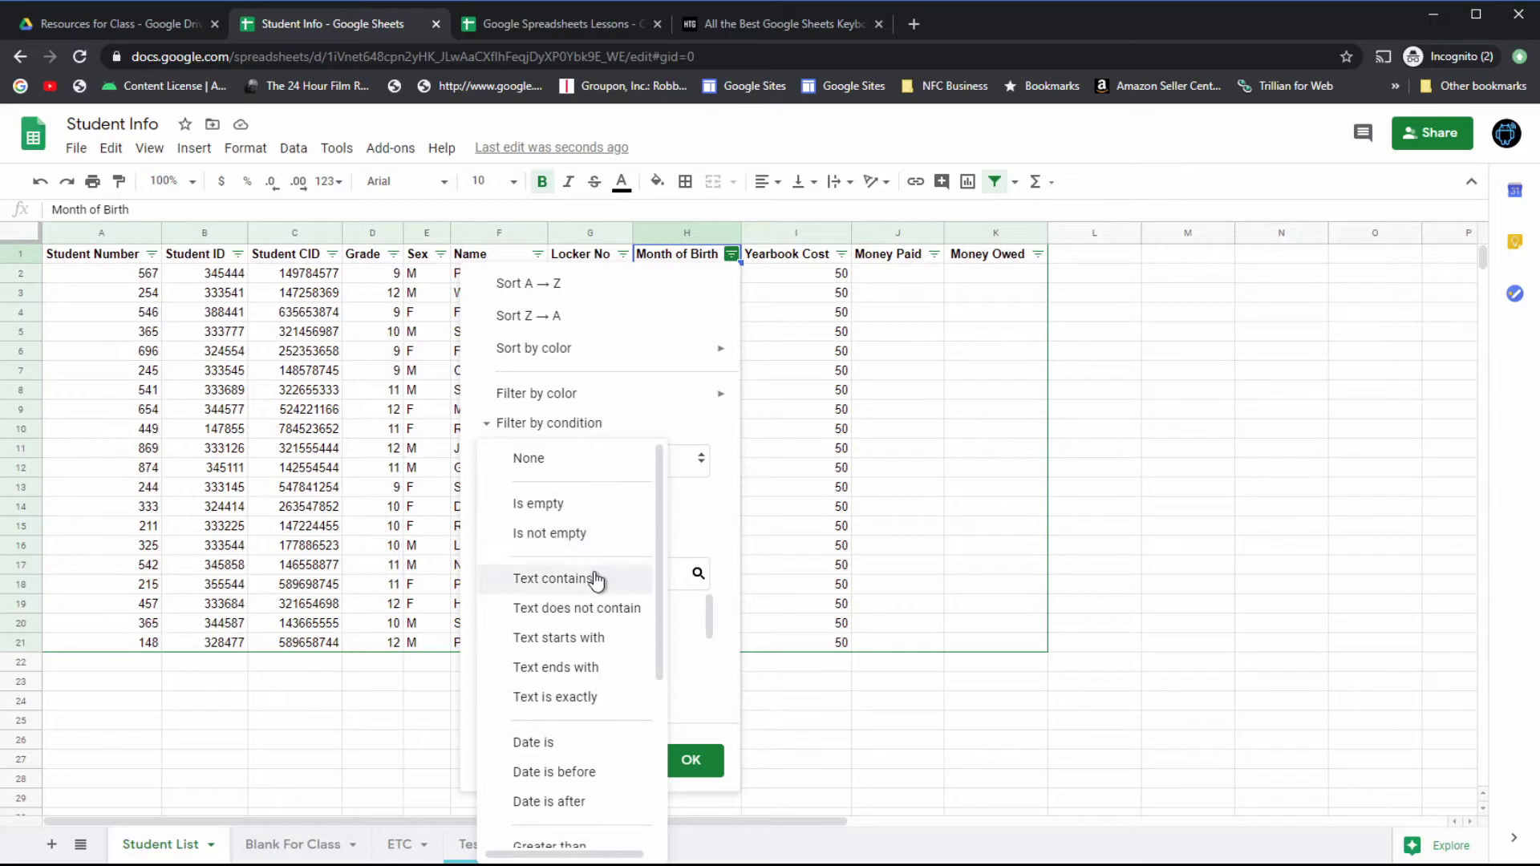
{"action": "scroll", "coordinate": [595, 579], "scroll_direction": "down", "scroll_amount": 2}
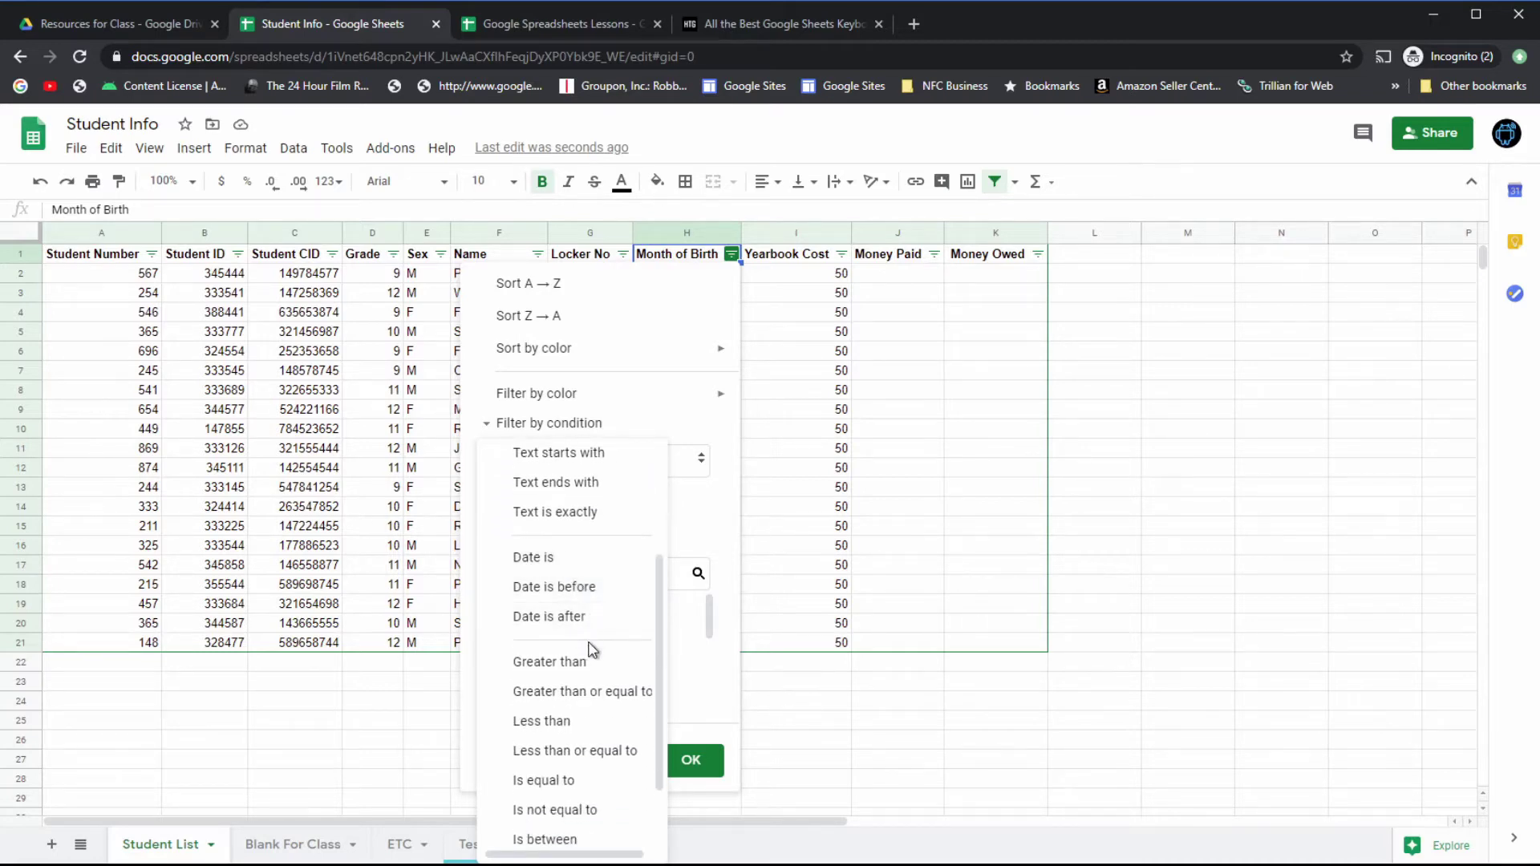
{"action": "scroll", "coordinate": [591, 638], "scroll_direction": "down", "scroll_amount": 1}
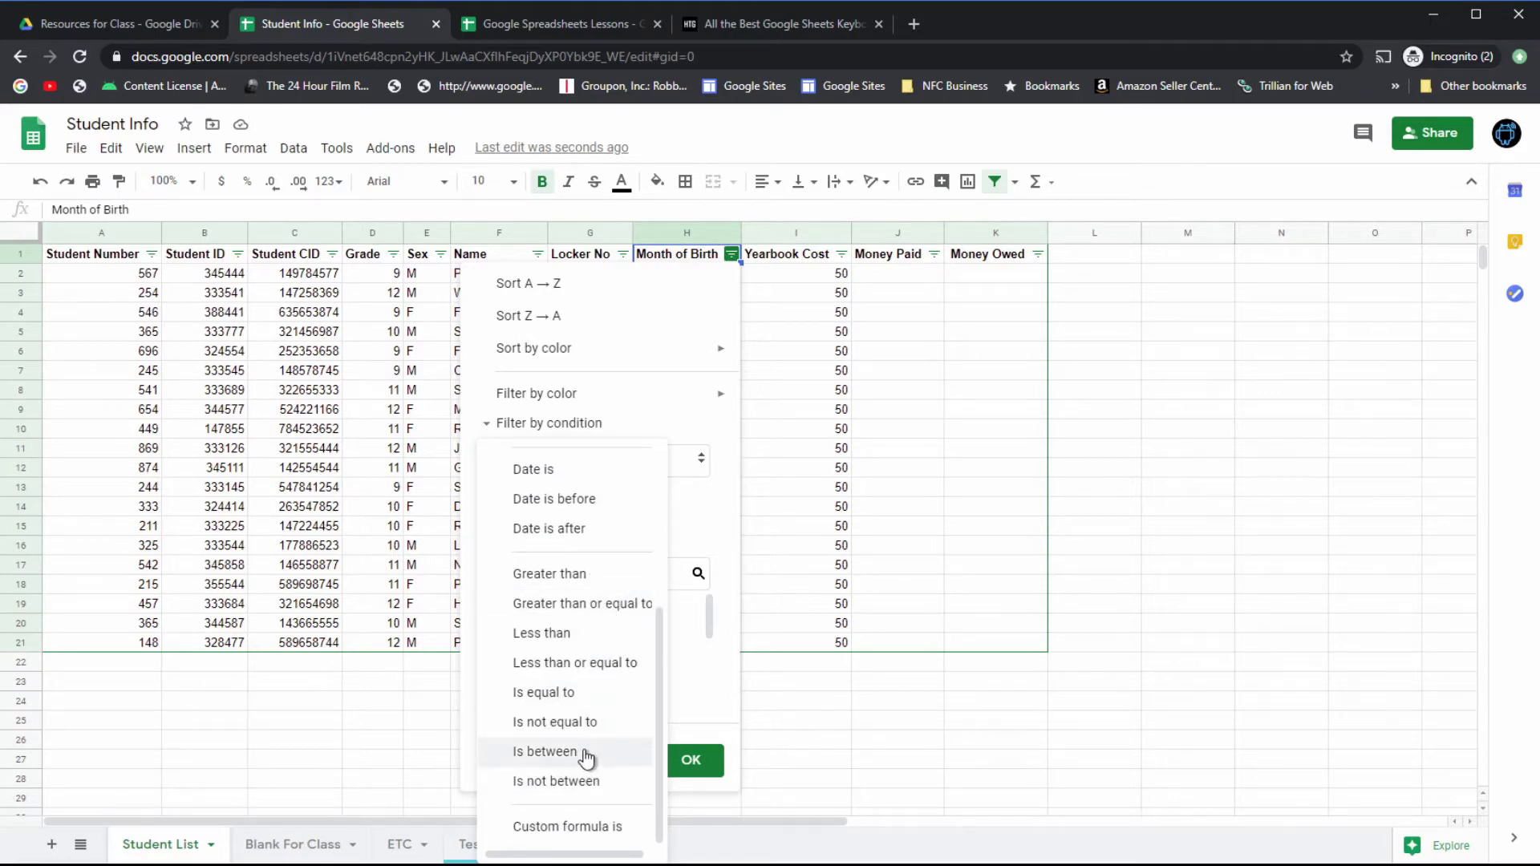
{"action": "scroll", "coordinate": [574, 739], "scroll_direction": "up", "scroll_amount": 3}
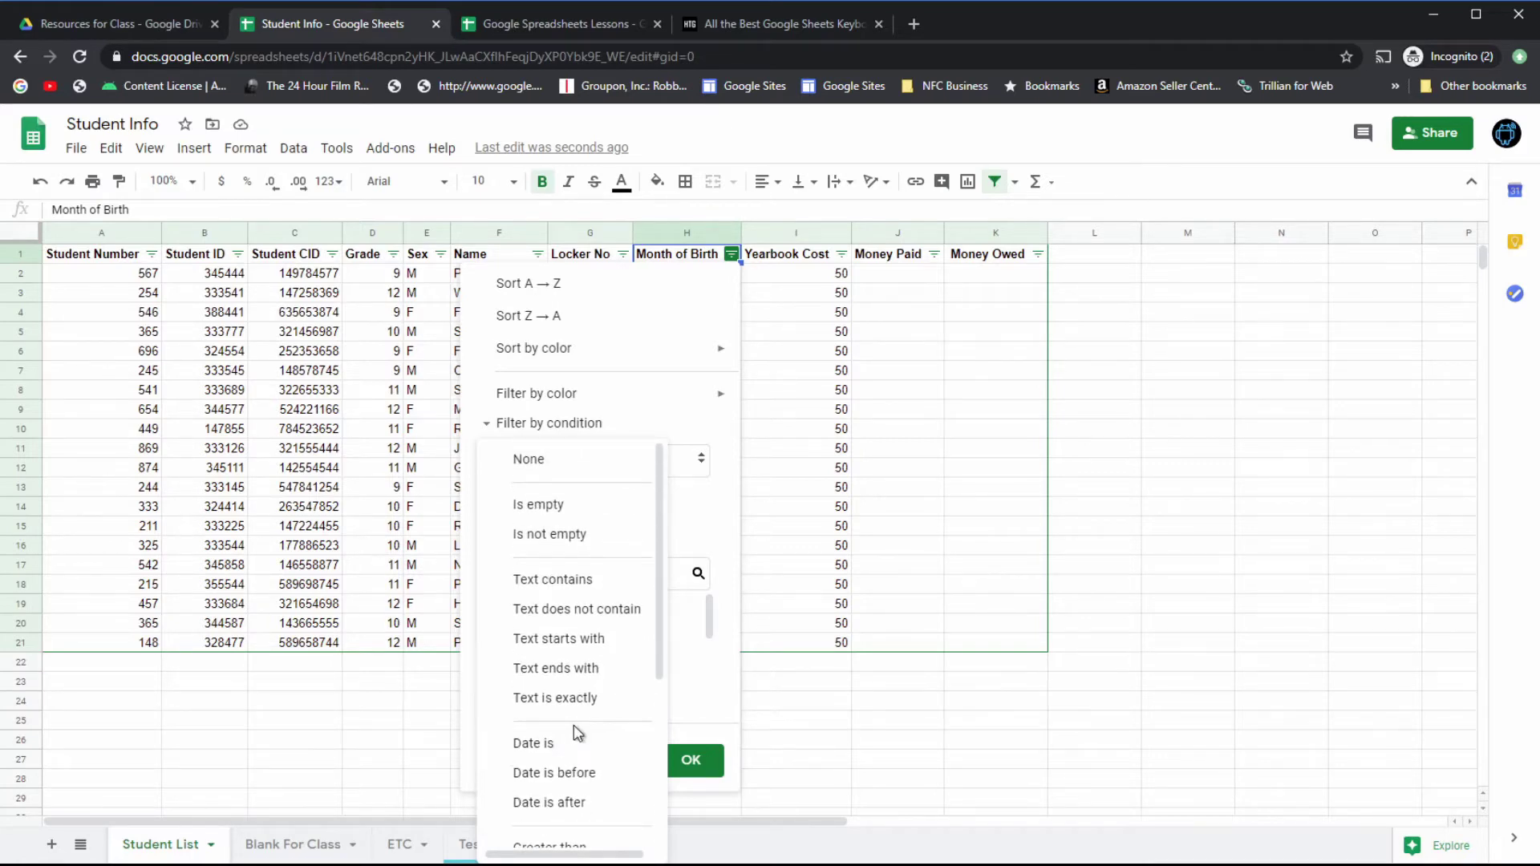
{"action": "left_click", "coordinate": [704, 707]}
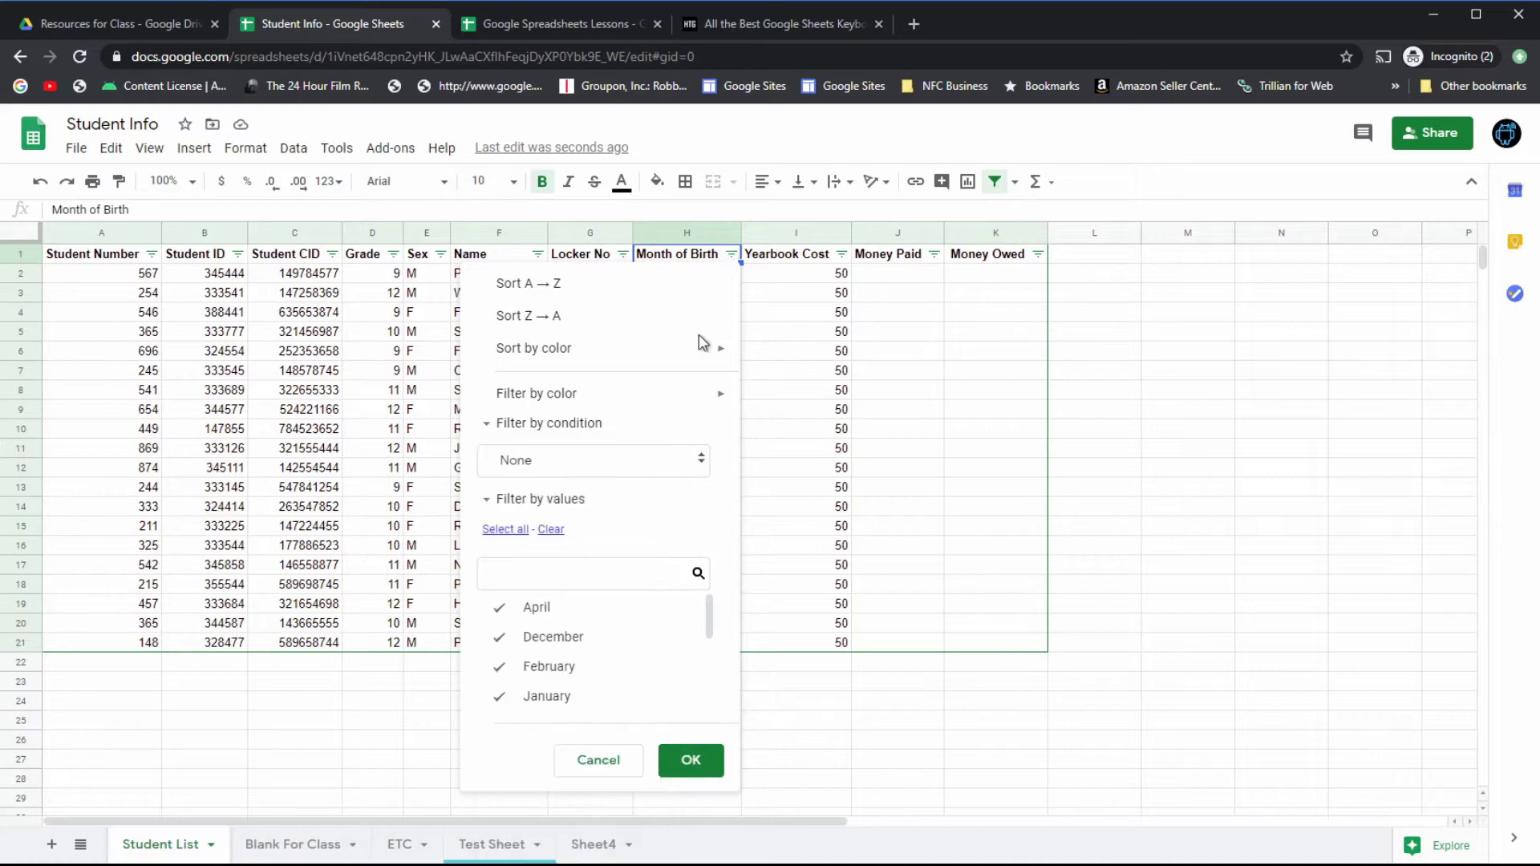
{"action": "left_click", "coordinate": [726, 495]}
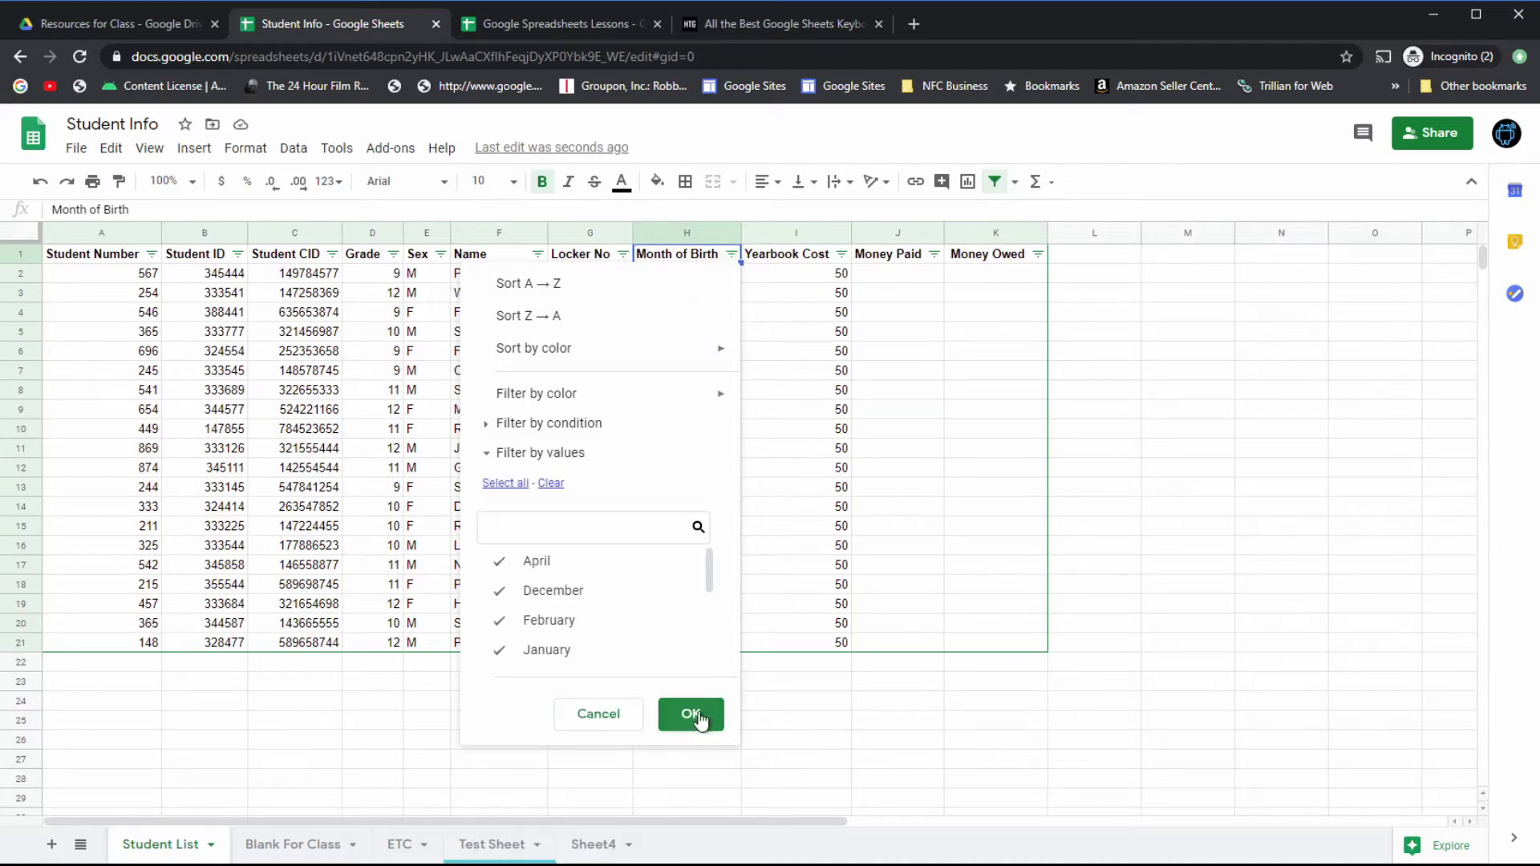
{"action": "left_click", "coordinate": [624, 719]}
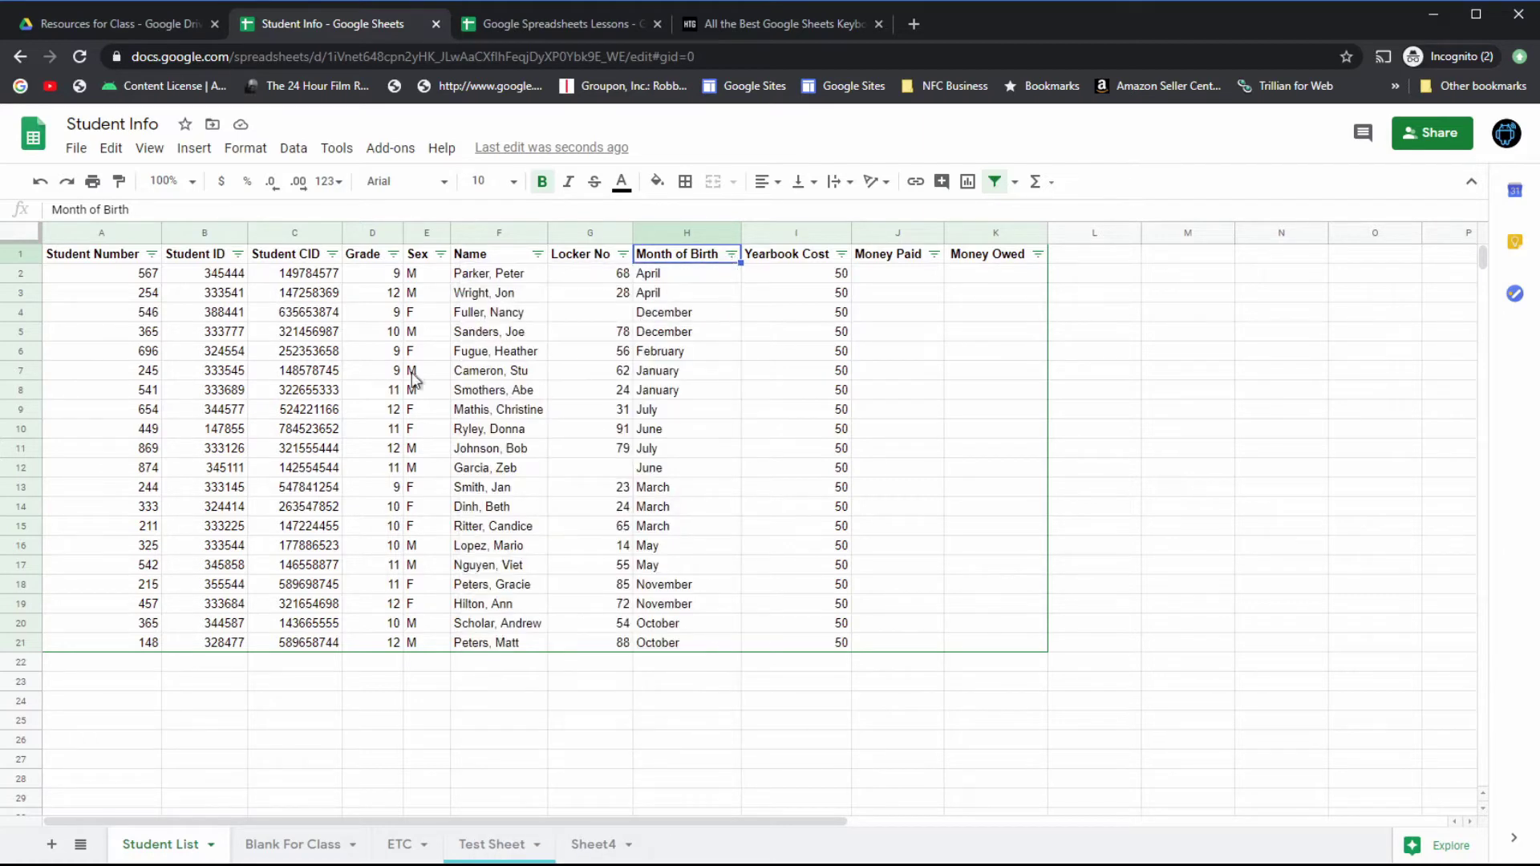
Step: Filter the Grade column by the condition greater than or equal to 11
{"action": "left_click", "coordinate": [394, 255]}
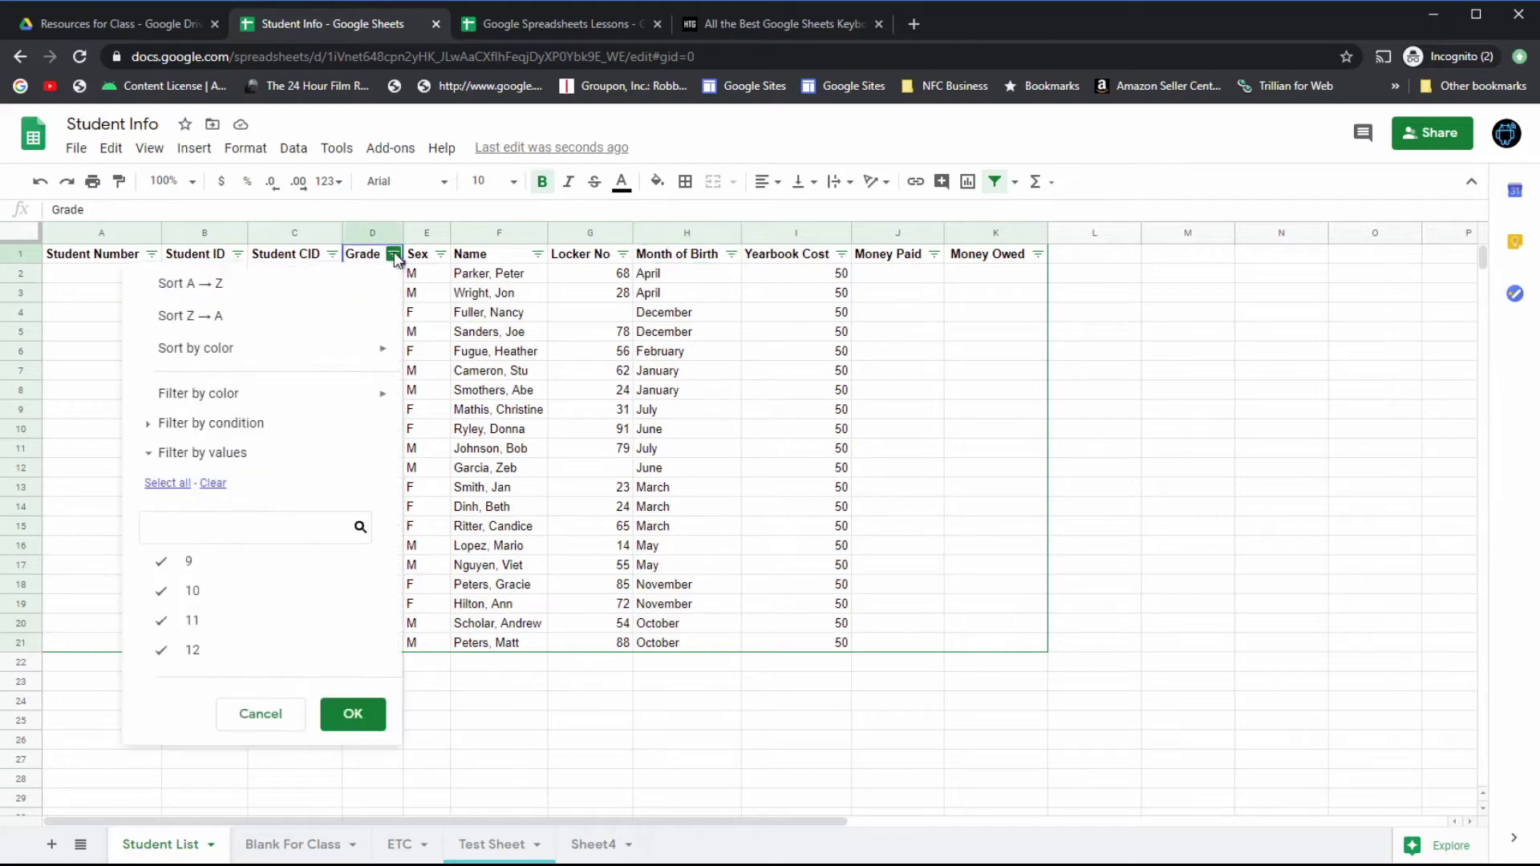
{"action": "left_click", "coordinate": [149, 425]}
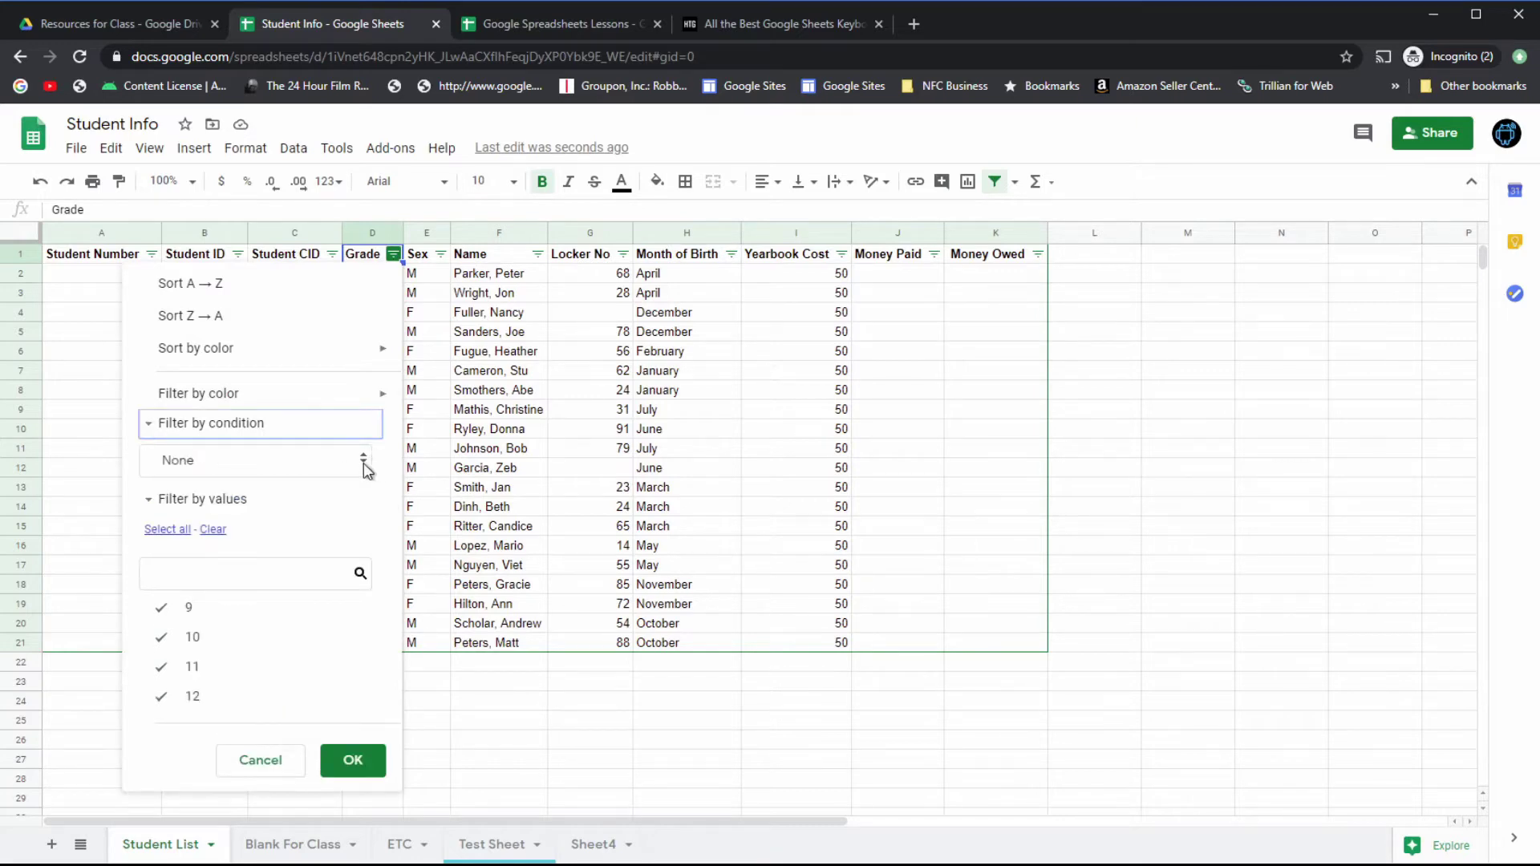
{"action": "left_click", "coordinate": [364, 464]}
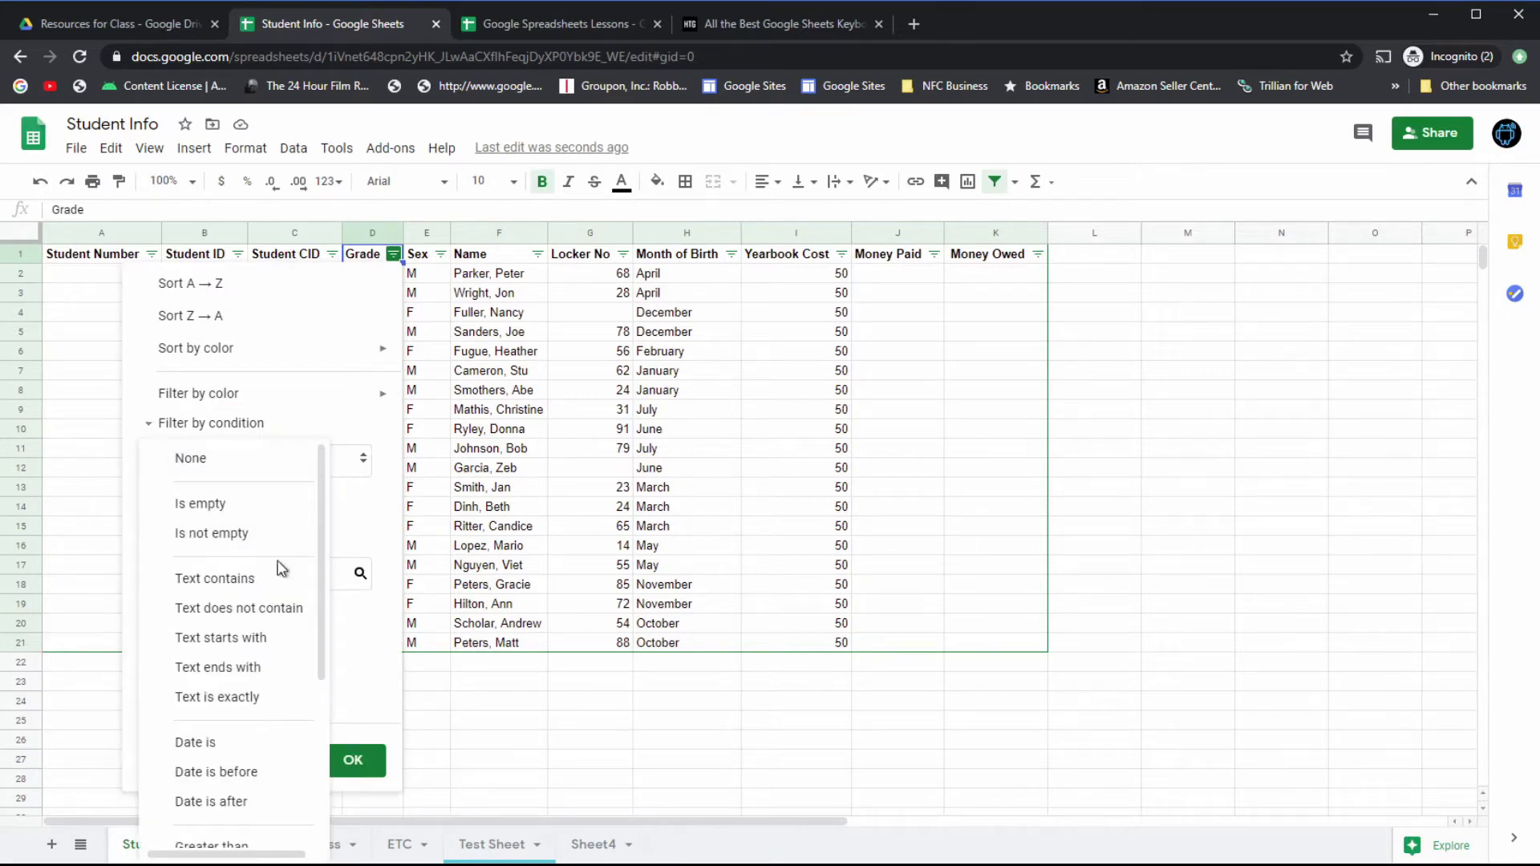
{"action": "scroll", "coordinate": [281, 568], "scroll_direction": "down", "scroll_amount": 3}
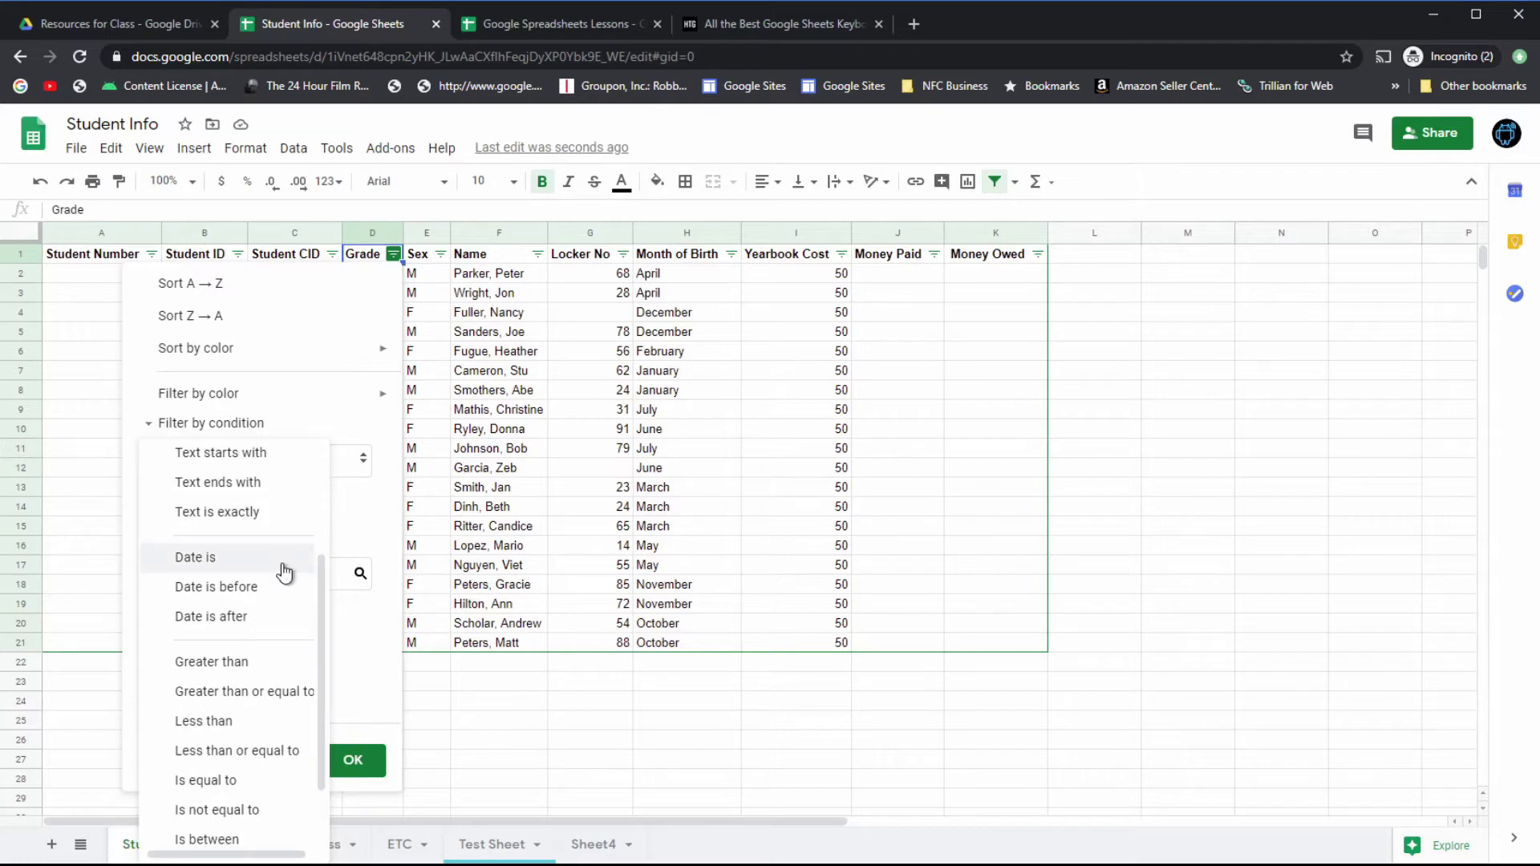
{"action": "scroll", "coordinate": [285, 573], "scroll_direction": "down", "scroll_amount": 1}
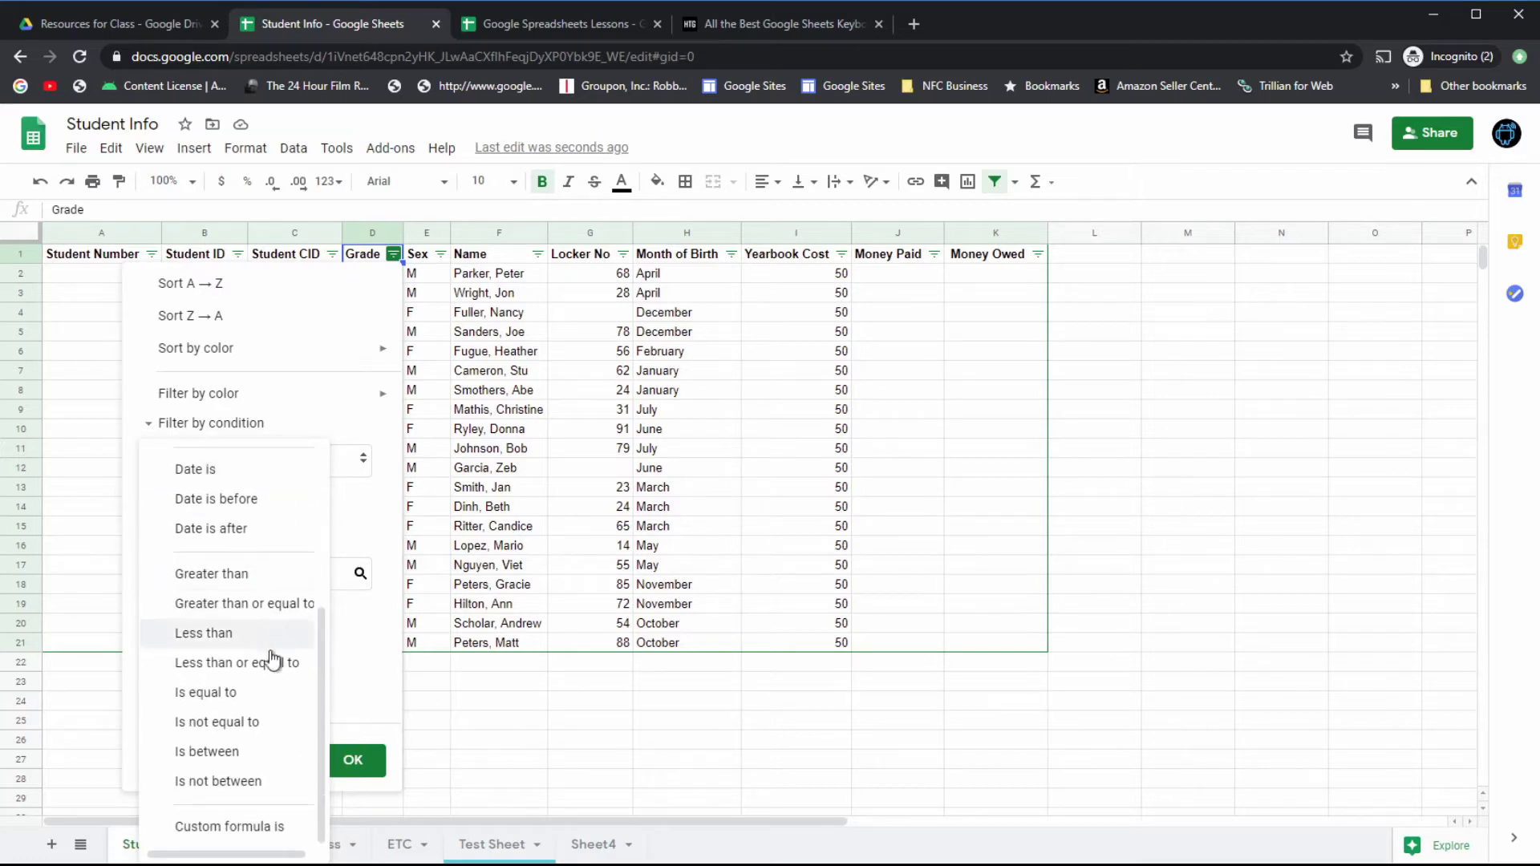
{"action": "left_click", "coordinate": [229, 606]}
{"action": "left_click", "coordinate": [185, 506]}
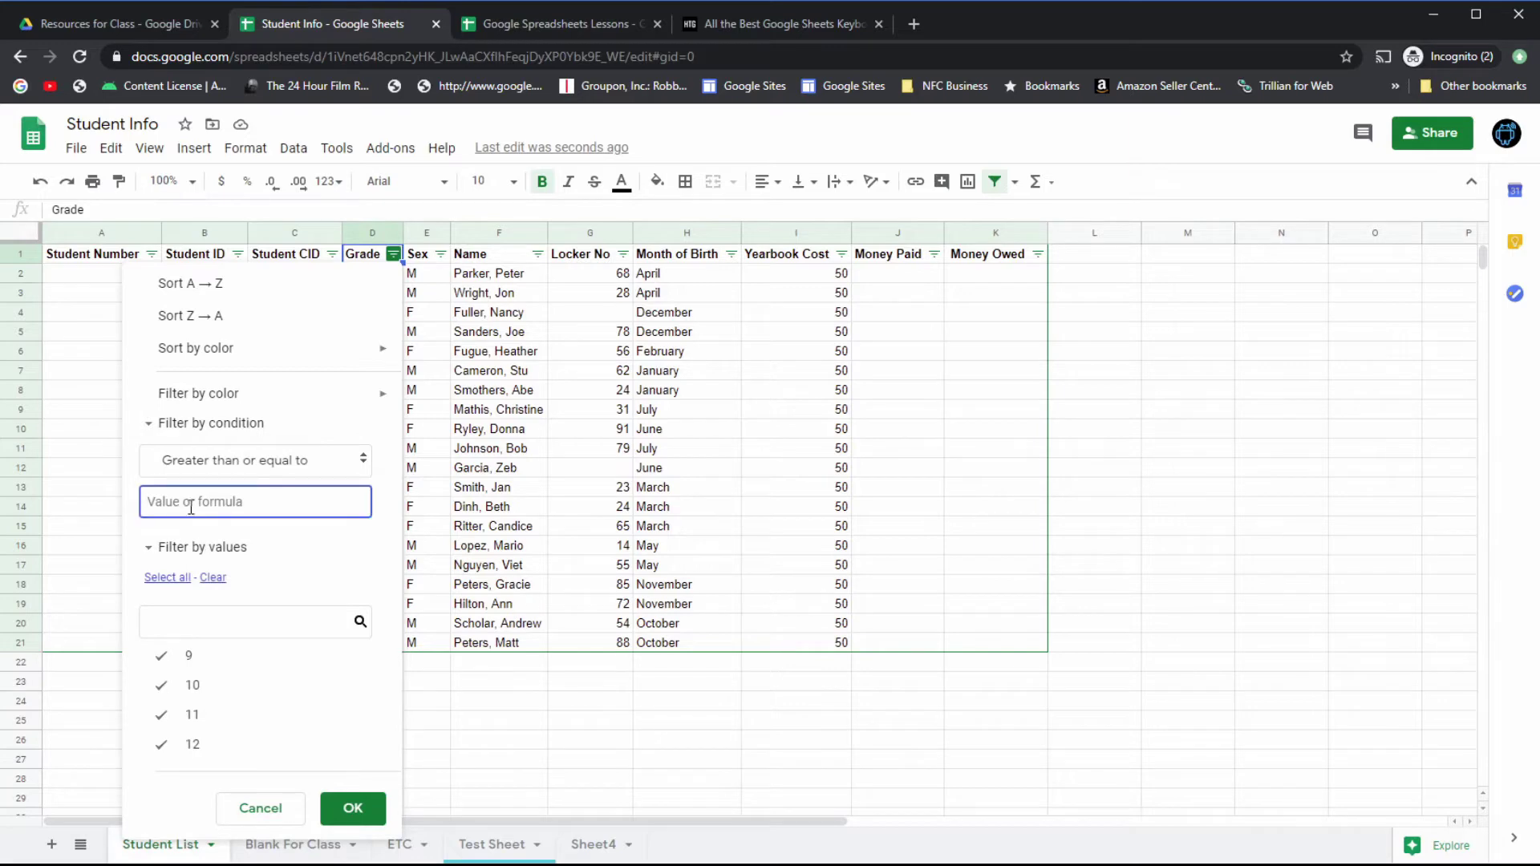
{"action": "type", "text": "11"}
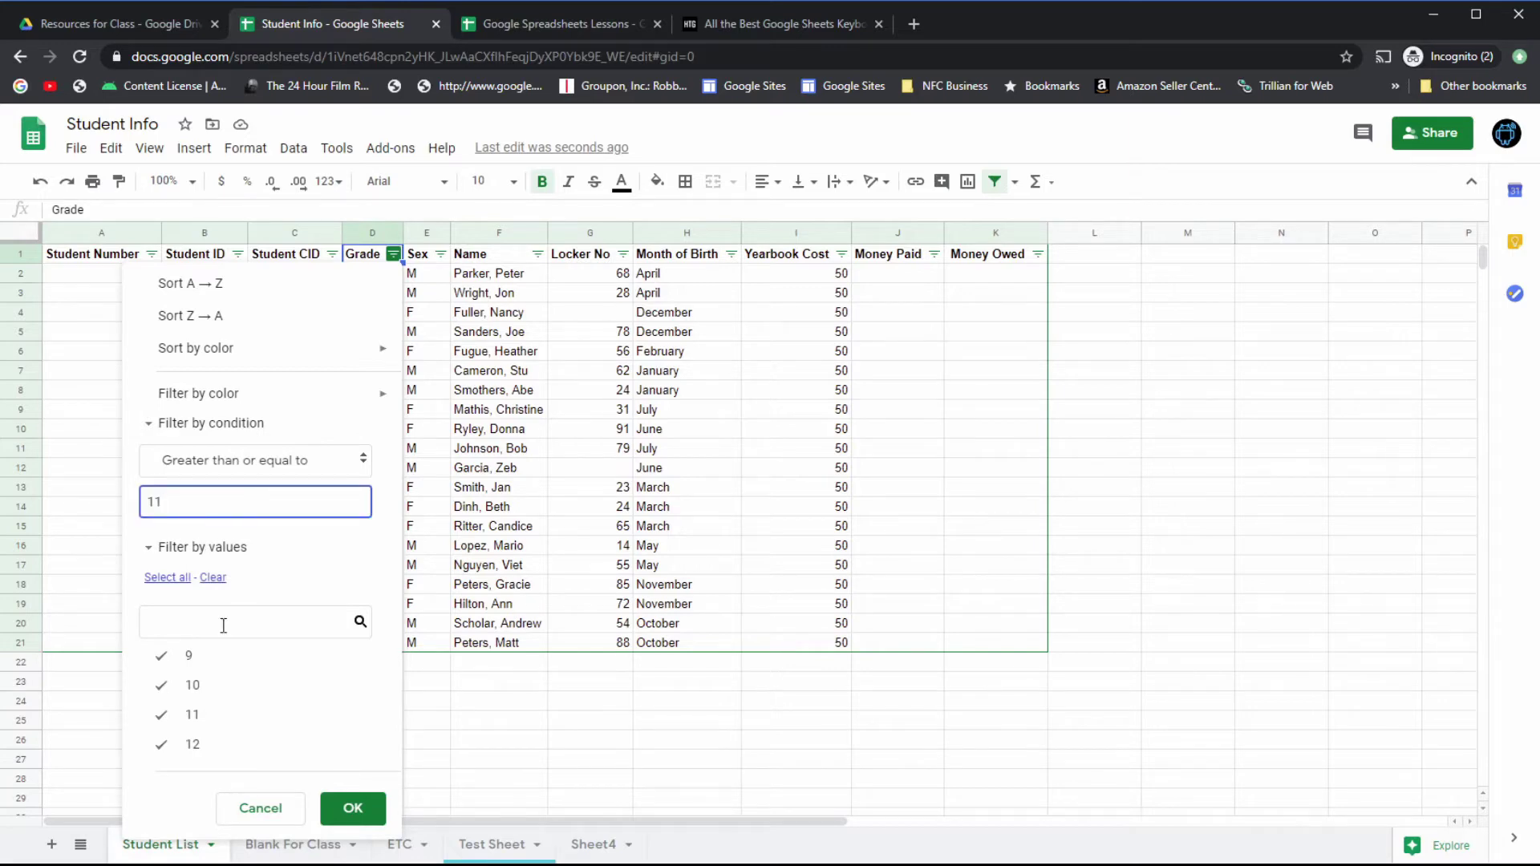
{"action": "left_click", "coordinate": [352, 809]}
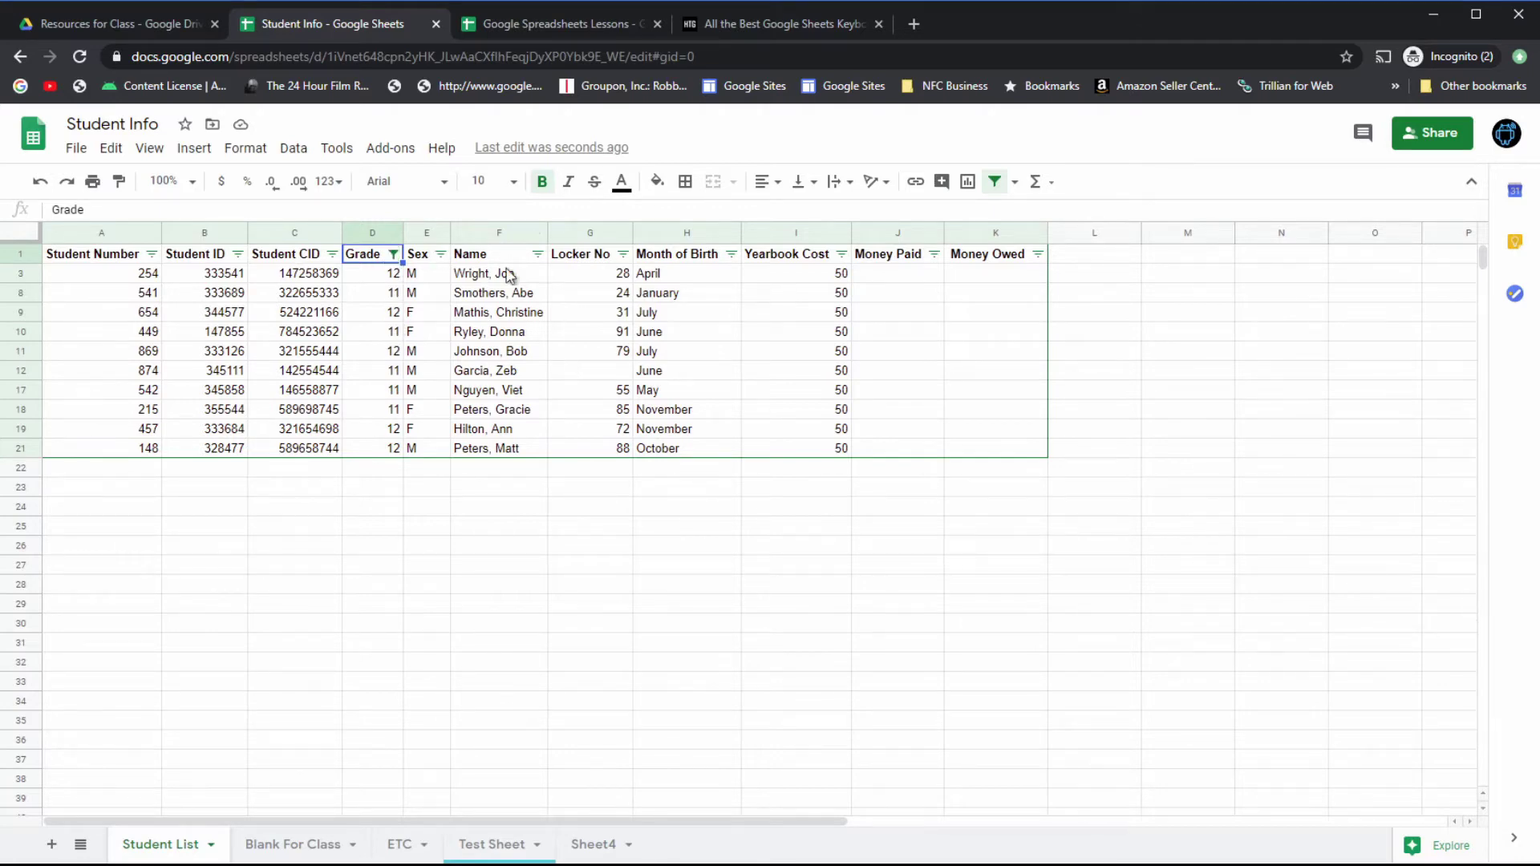
Step: Switch to the Resources for Class Drive tab and open Copy of Movie Database for Class
{"action": "left_click", "coordinate": [132, 27]}
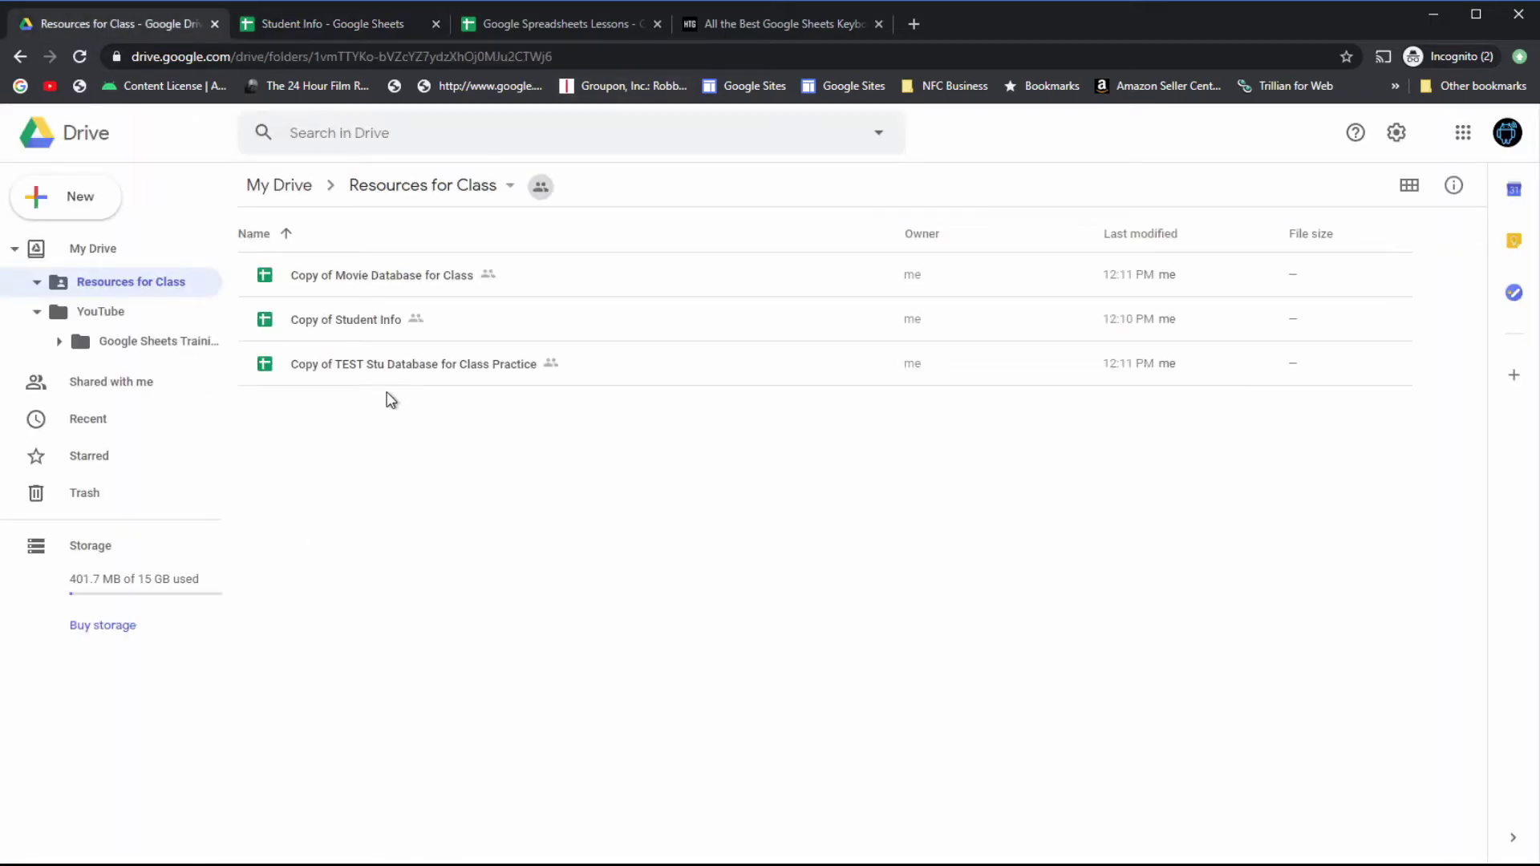
{"action": "double_click", "coordinate": [368, 275]}
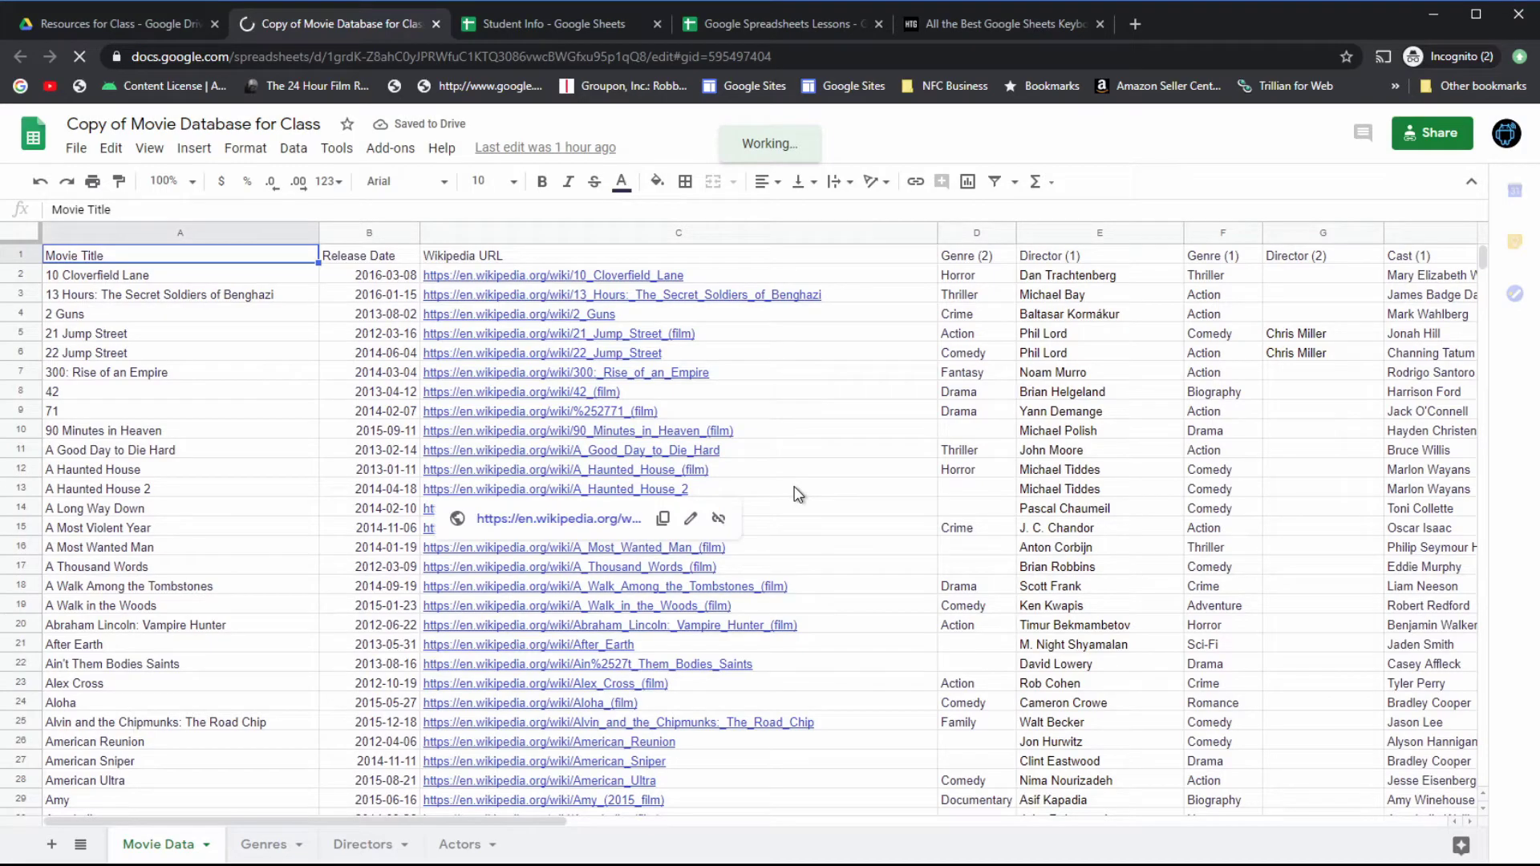
Step: Scroll through Movie Data, then create a filter spanning Movie Title through Cast (1)
{"action": "scroll", "coordinate": [815, 516], "scroll_direction": "down", "scroll_amount": 5}
{"action": "scroll", "coordinate": [852, 522], "scroll_direction": "down", "scroll_amount": 15}
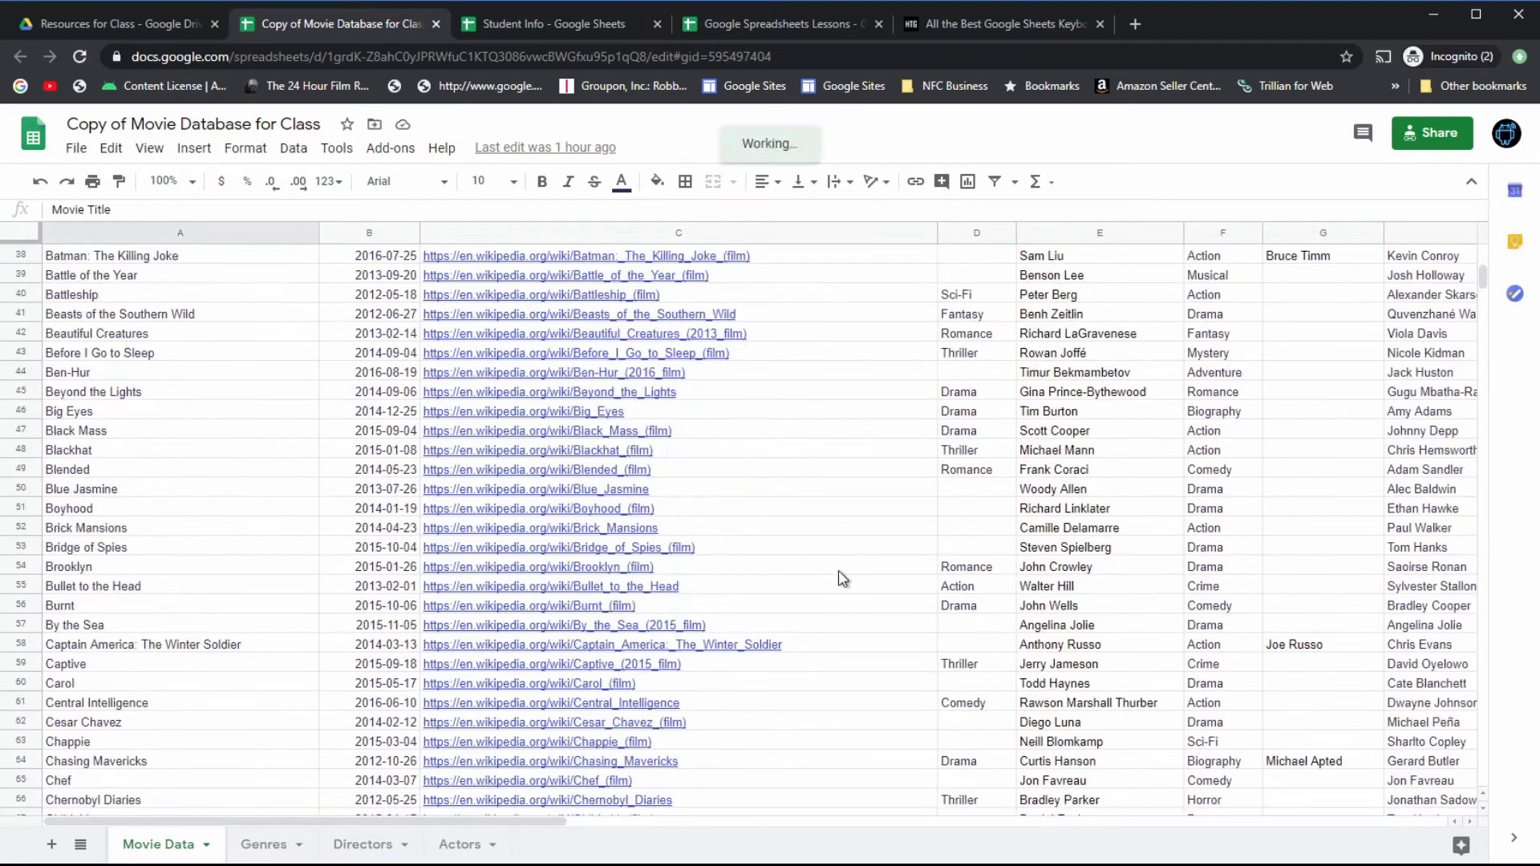
{"action": "scroll", "coordinate": [869, 566], "scroll_direction": "down", "scroll_amount": 16}
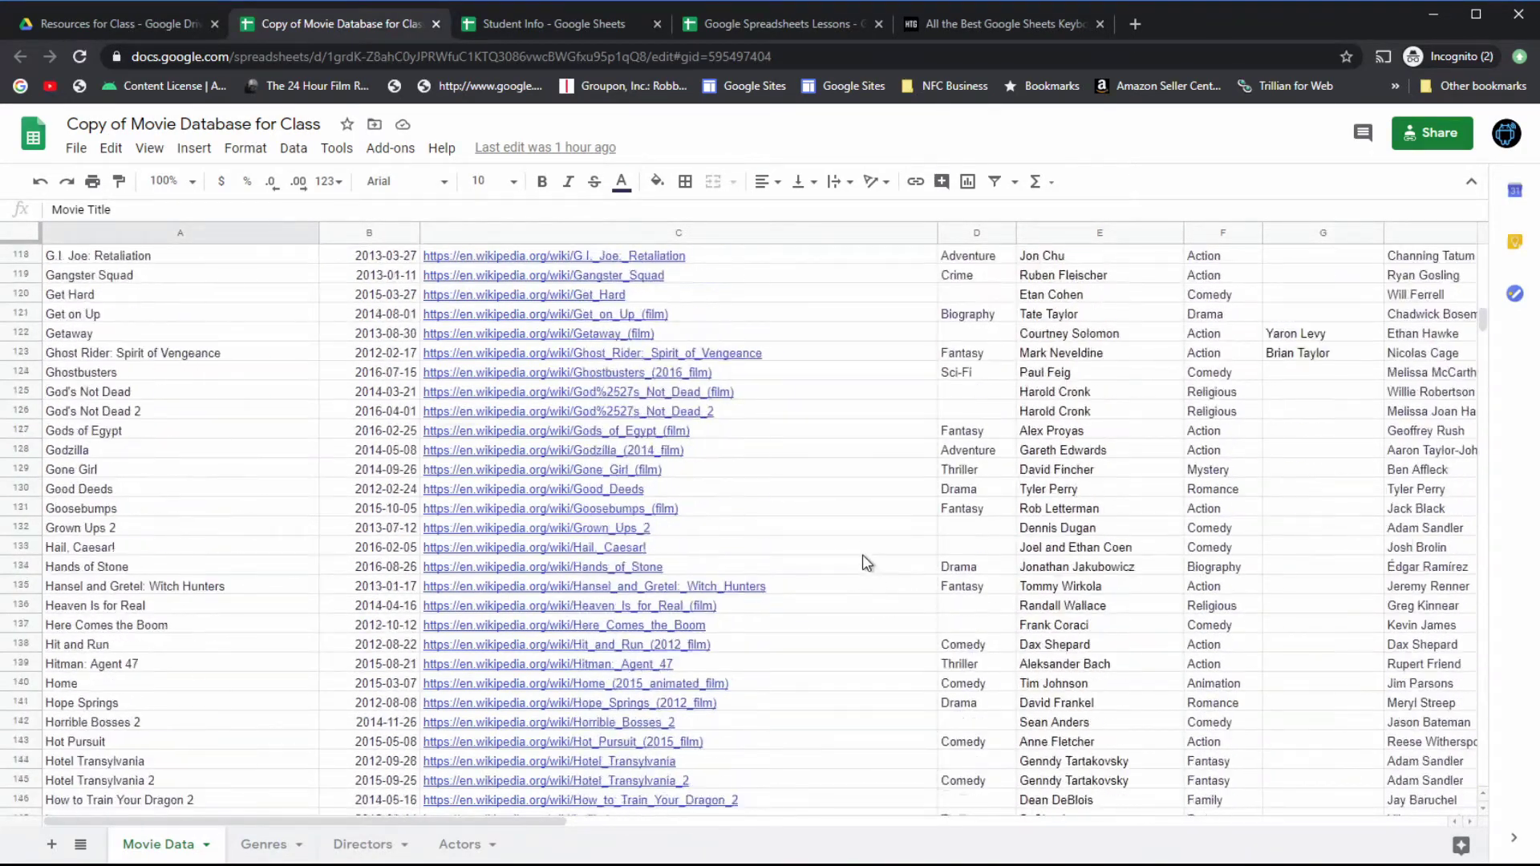
{"action": "scroll", "coordinate": [885, 568], "scroll_direction": "down", "scroll_amount": 18}
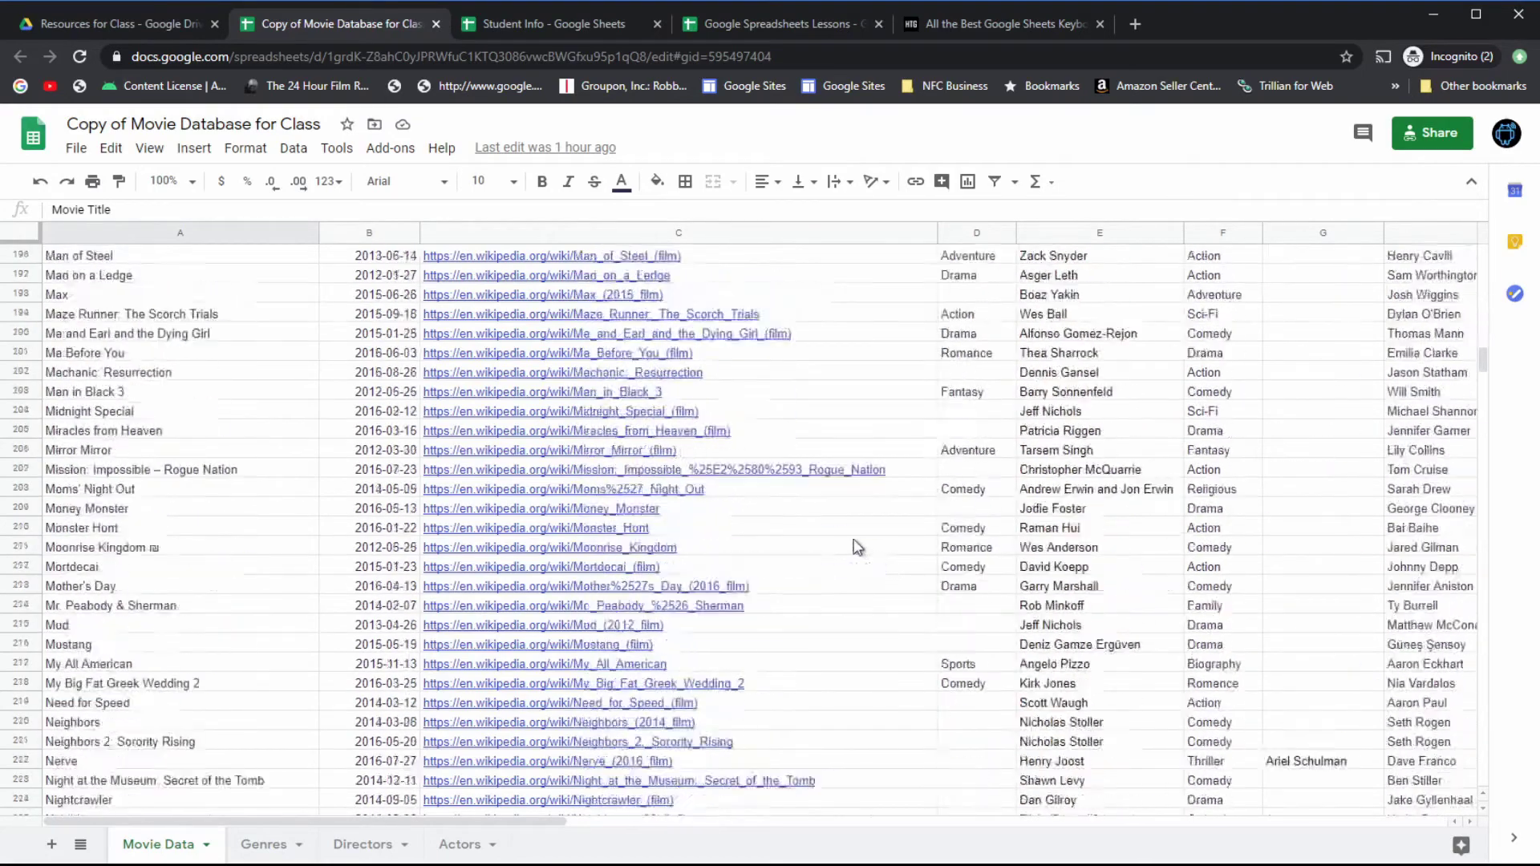
{"action": "scroll", "coordinate": [1250, 568], "scroll_direction": "down", "scroll_amount": 15}
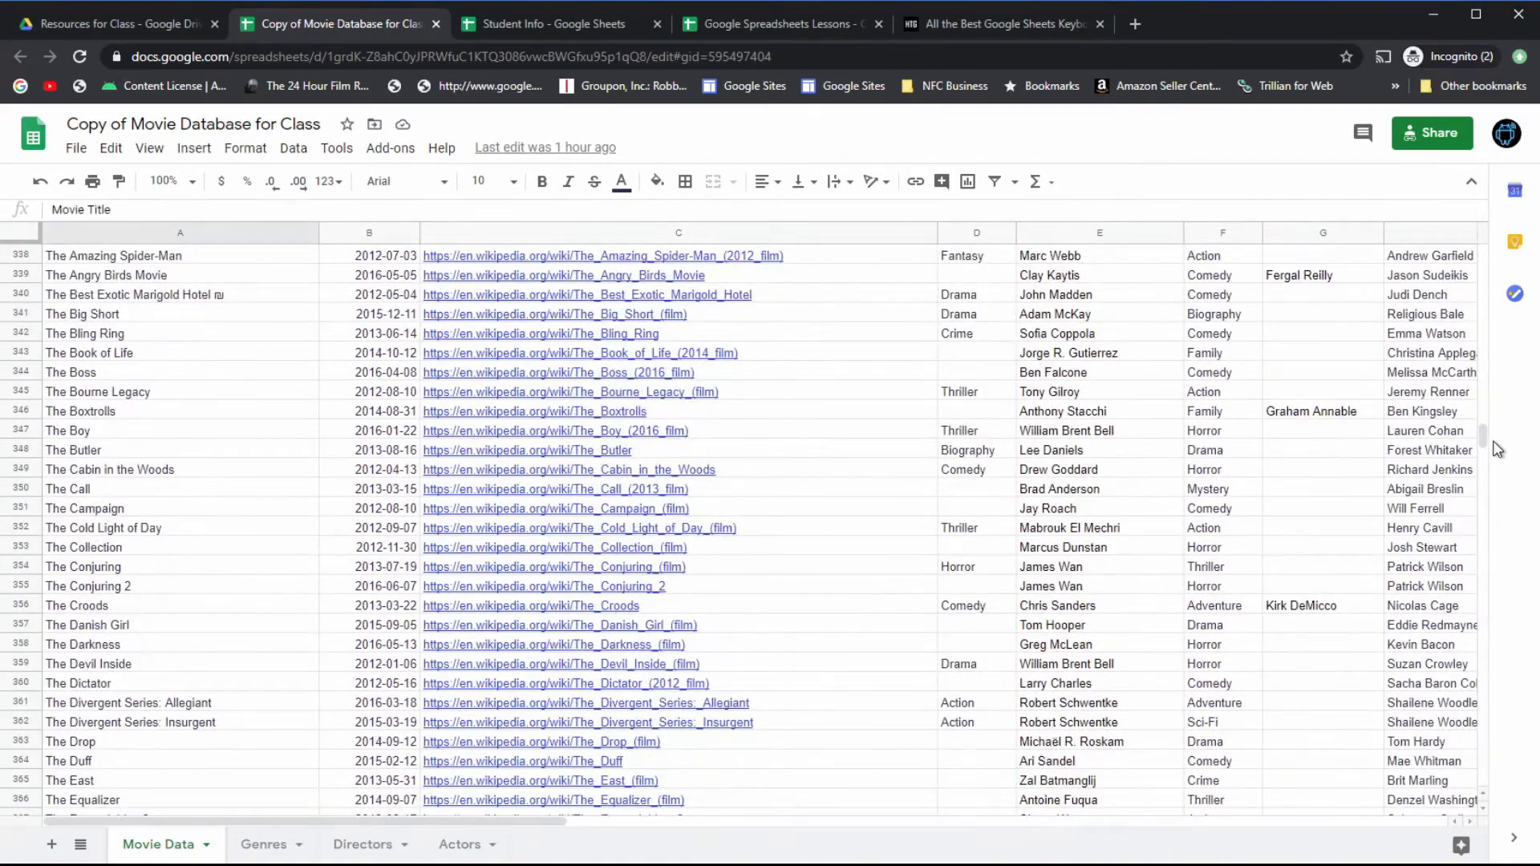
{"action": "left_click_drag", "start_coordinate": [1484, 434], "coordinate": [1456, 241]}
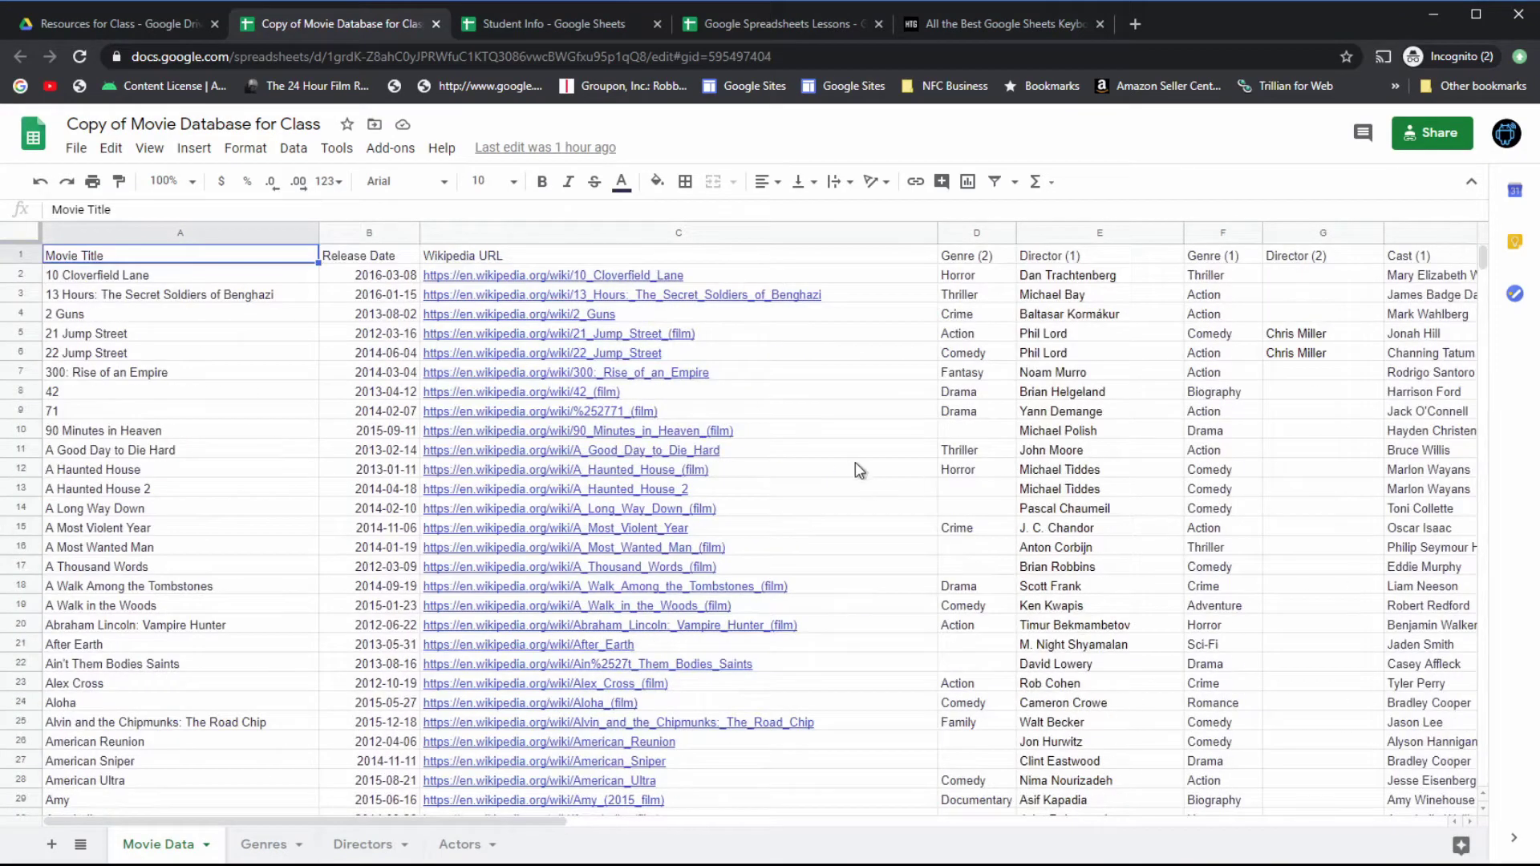
{"action": "left_click", "coordinate": [995, 183]}
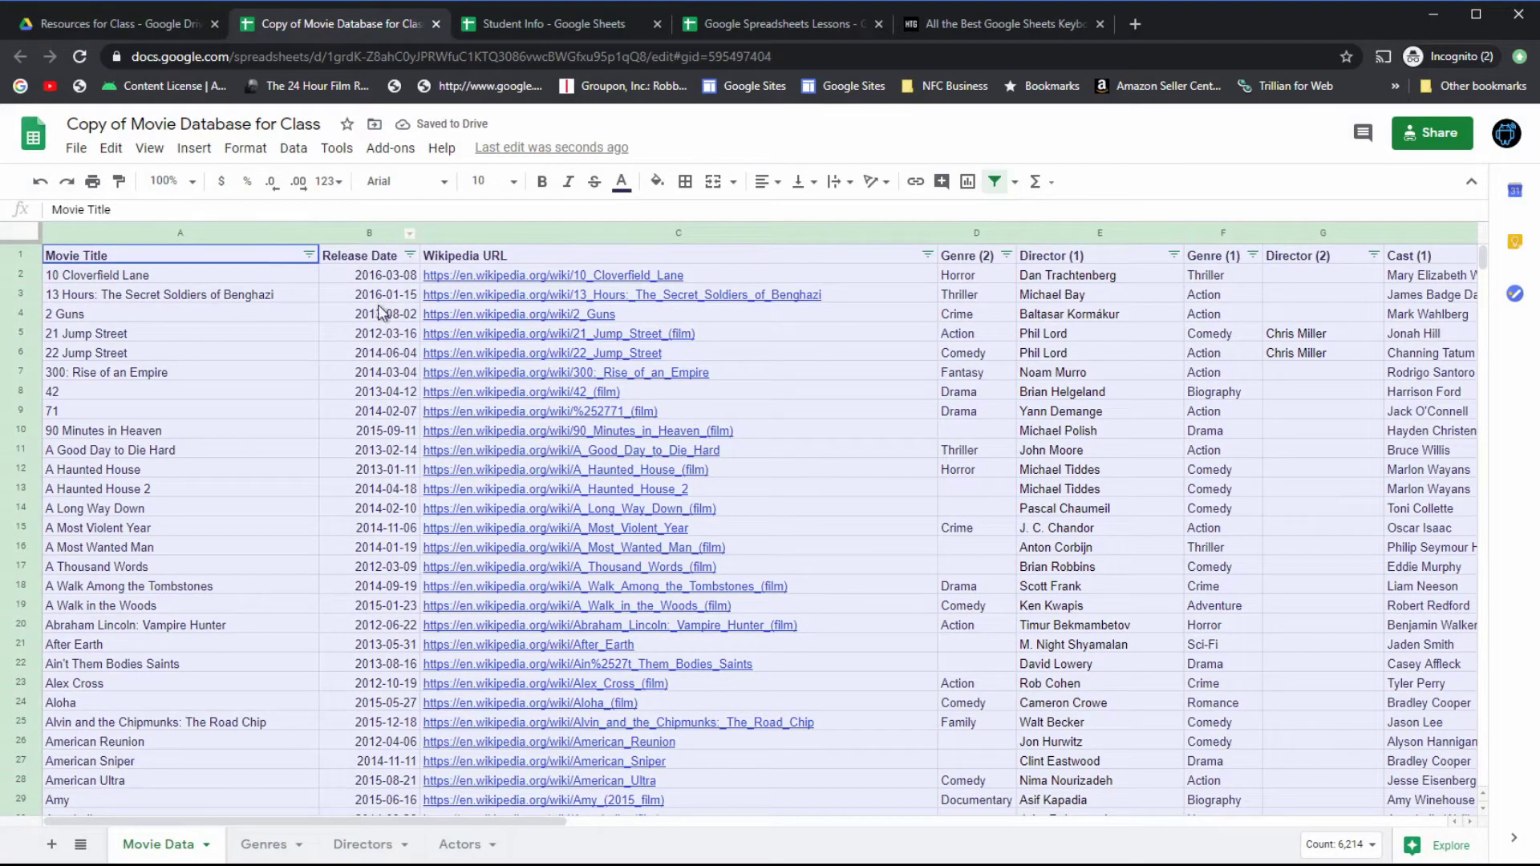
Step: Filter Release Date with the condition Date is after the exact date 01/01/2010
{"action": "left_click", "coordinate": [410, 255]}
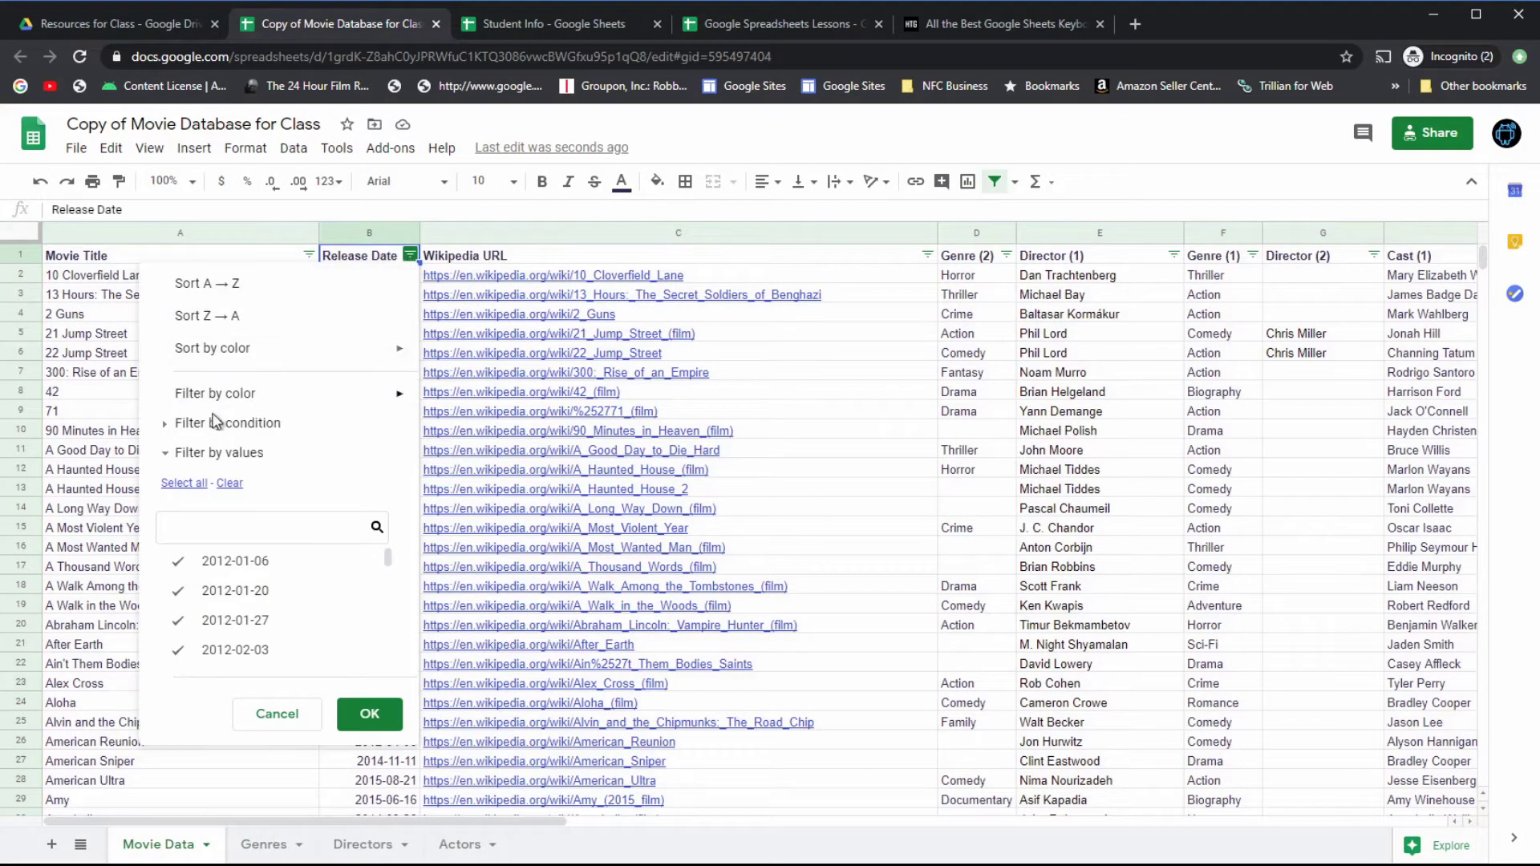
{"action": "left_click", "coordinate": [171, 426]}
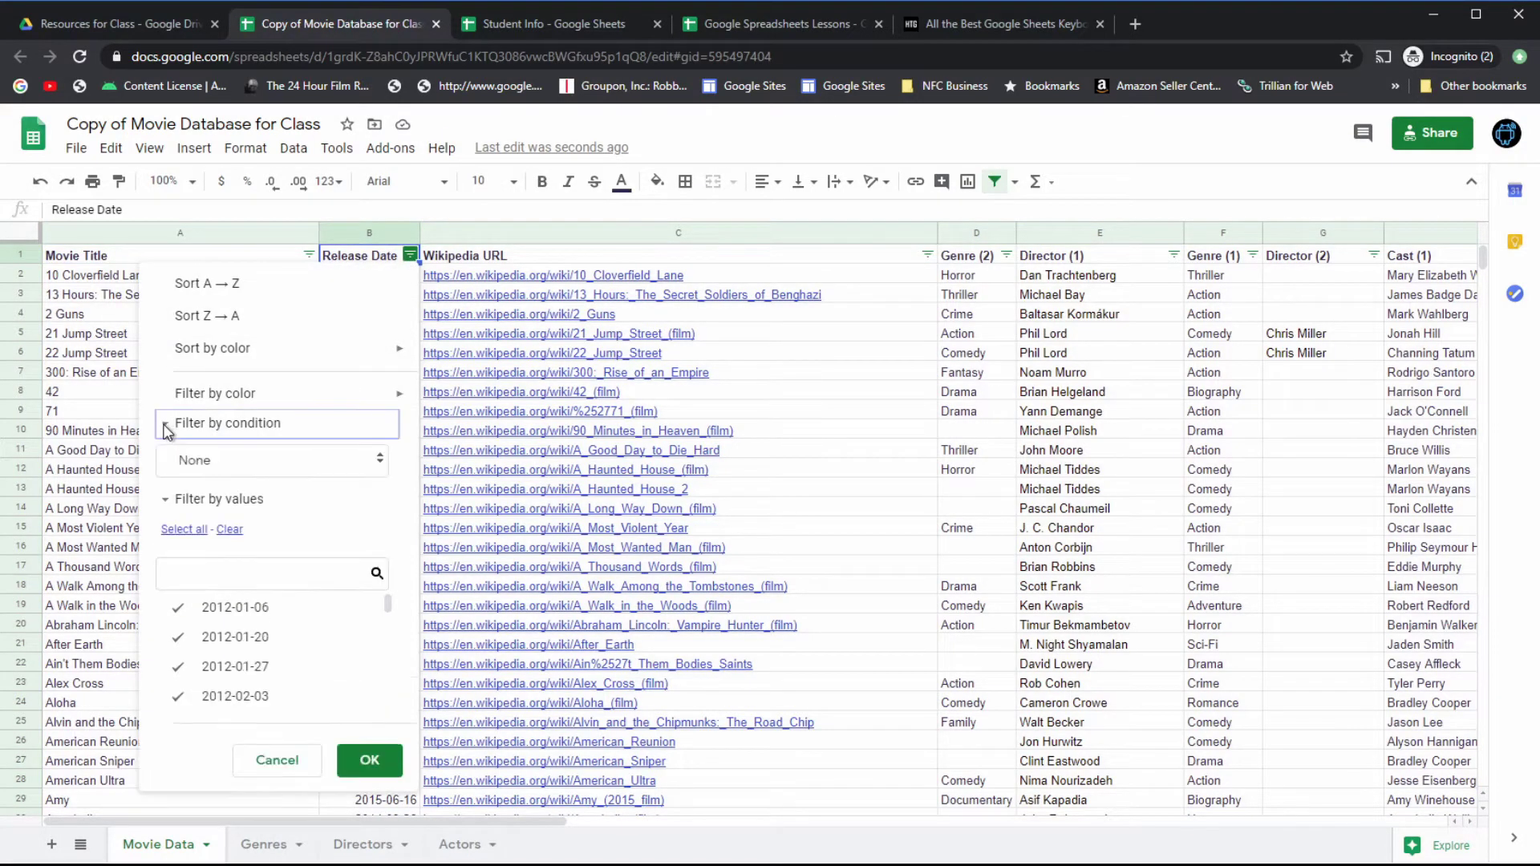
{"action": "left_click", "coordinate": [378, 460]}
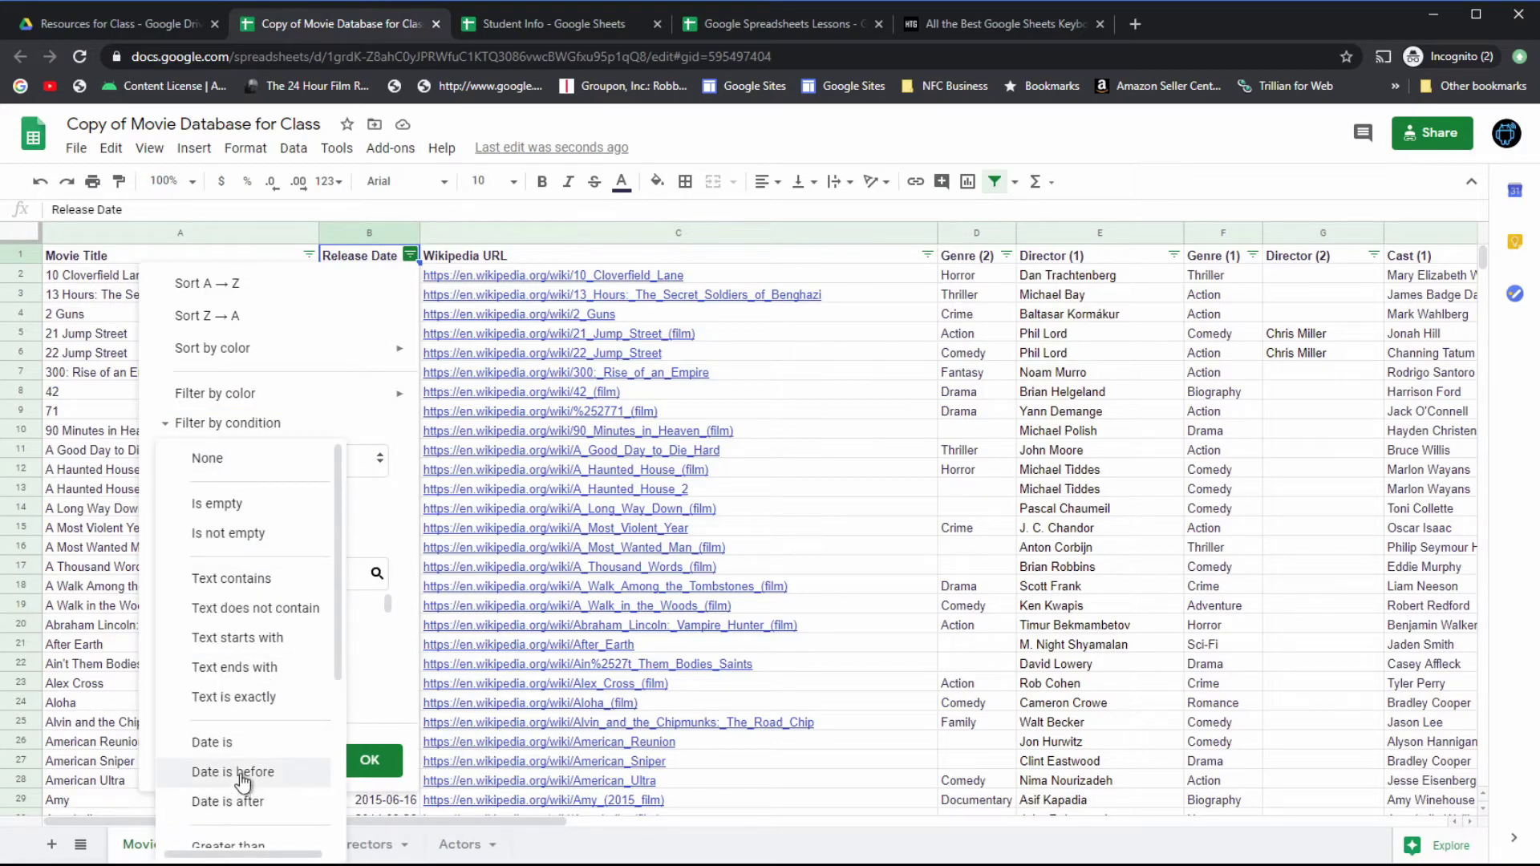
{"action": "left_click", "coordinate": [232, 801]}
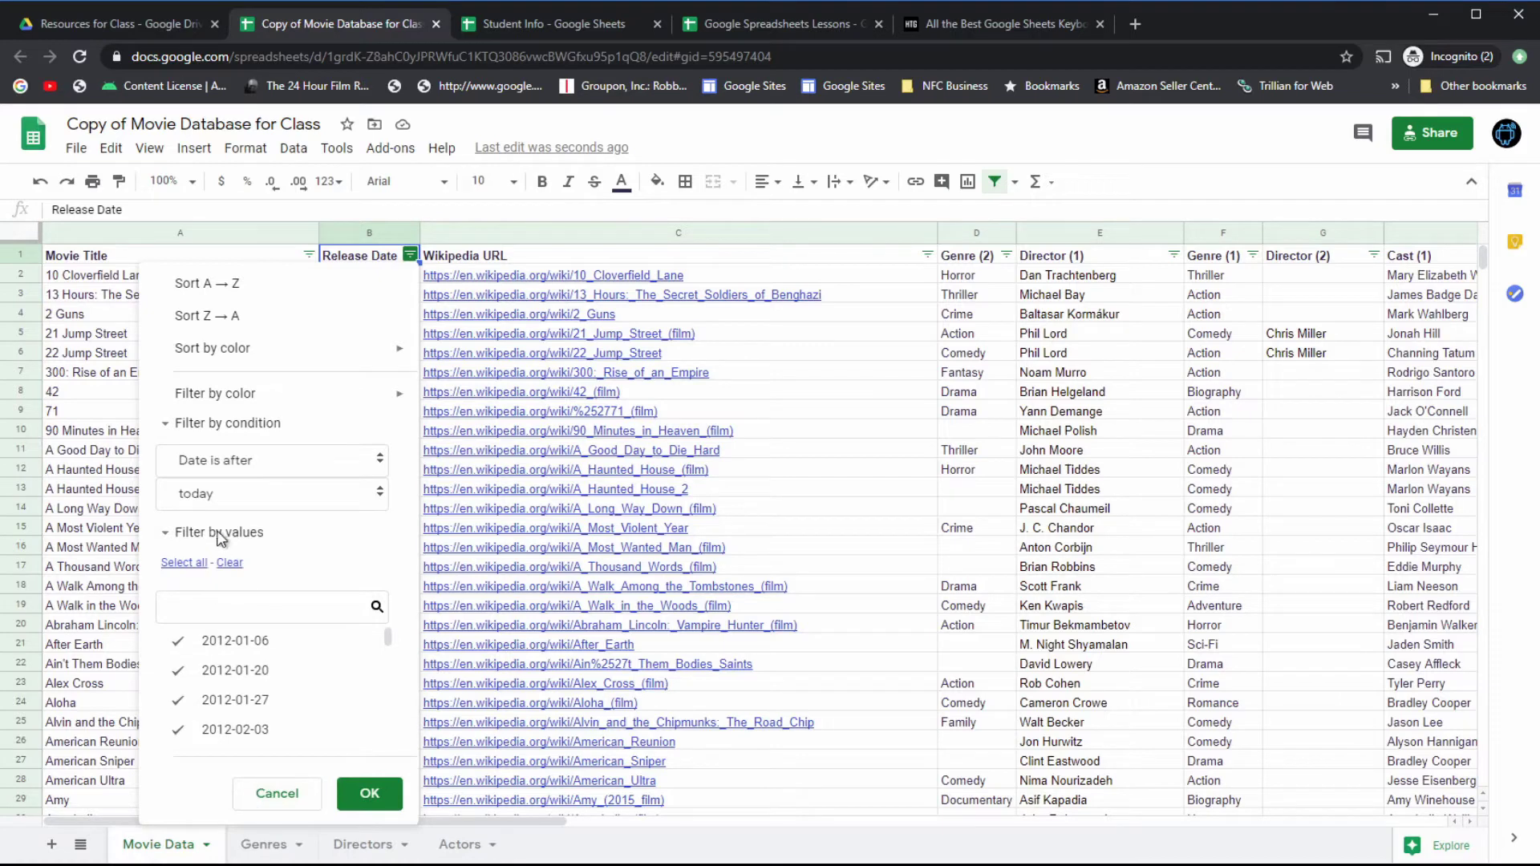
{"action": "left_click", "coordinate": [370, 496]}
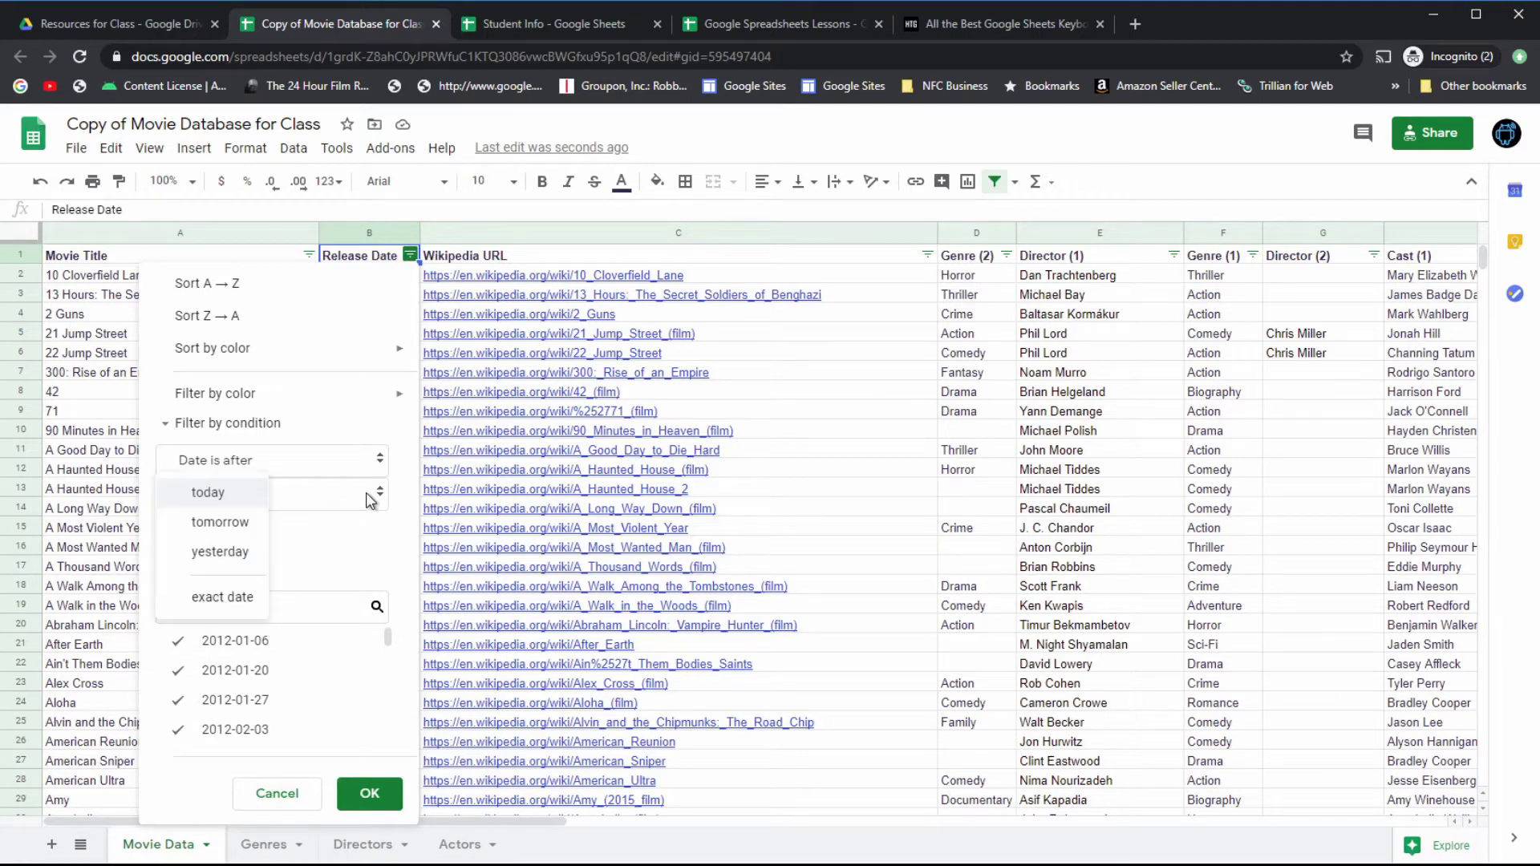
{"action": "left_click", "coordinate": [221, 597]}
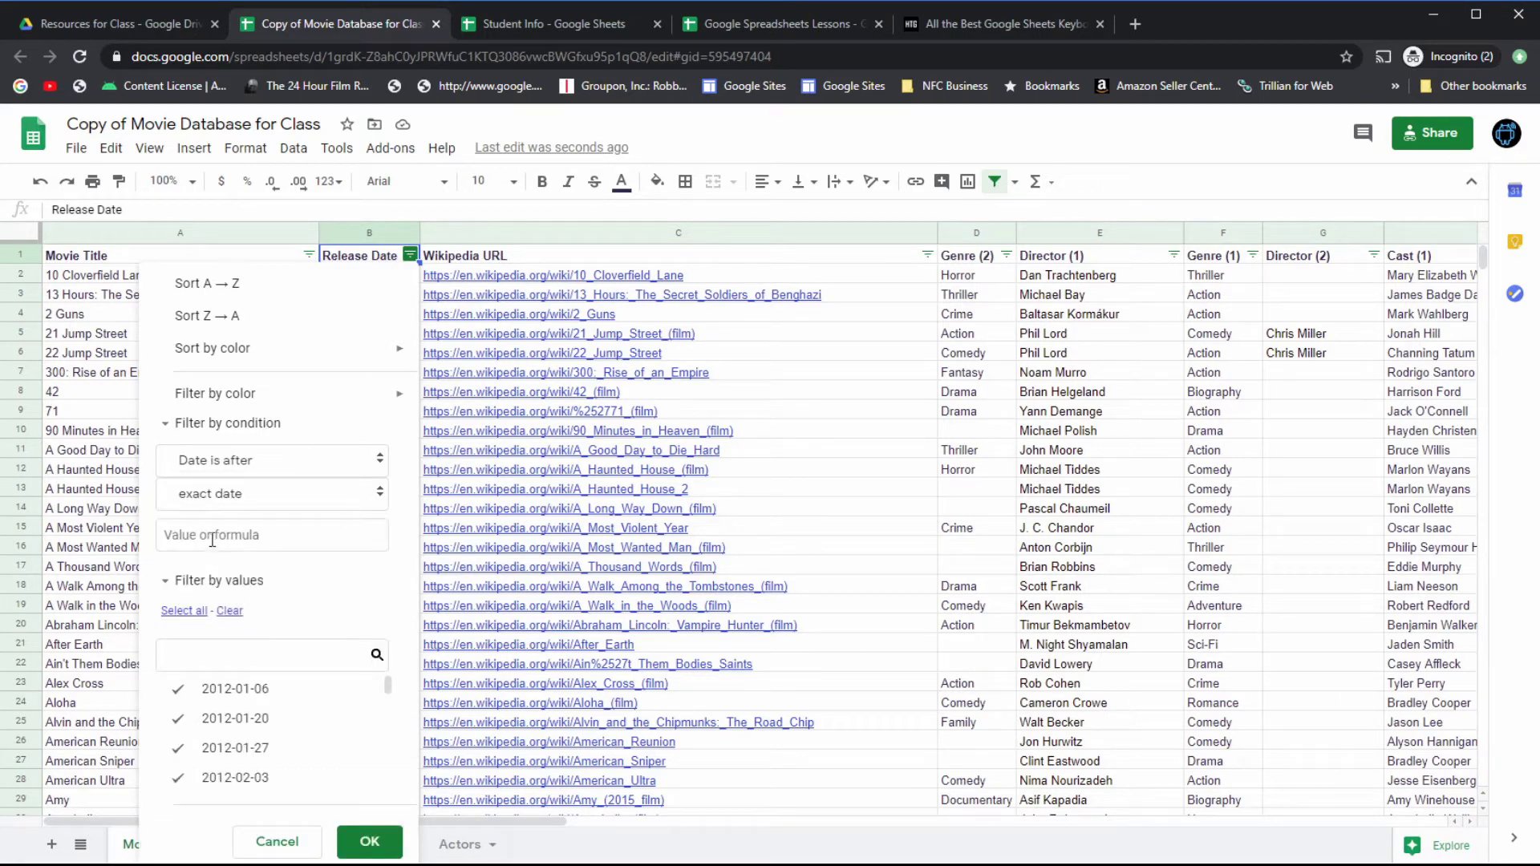
{"action": "left_click", "coordinate": [268, 533]}
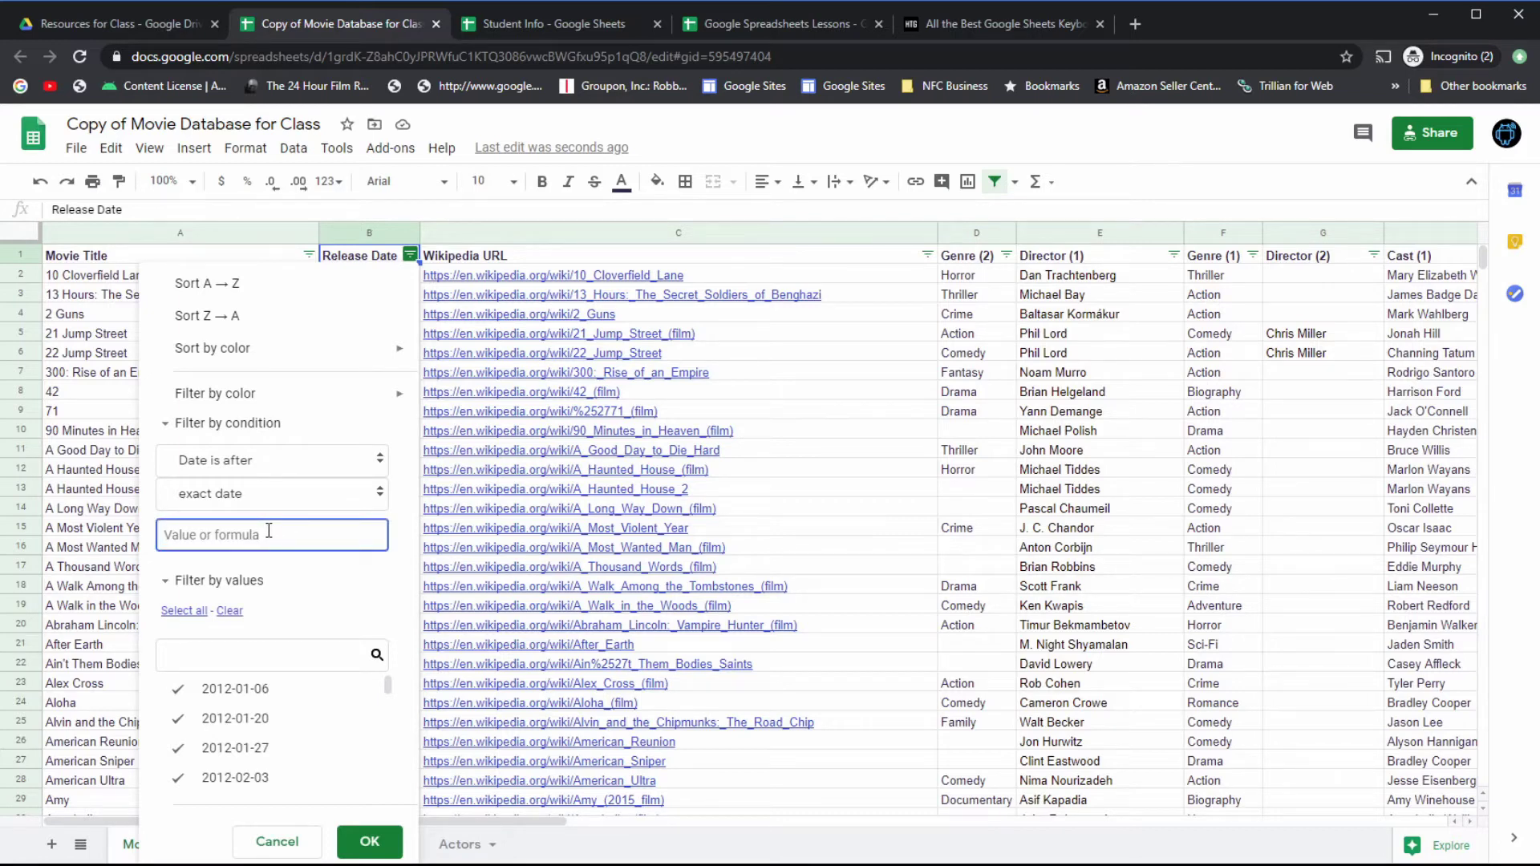
{"action": "type", "text": "01/01/2010"}
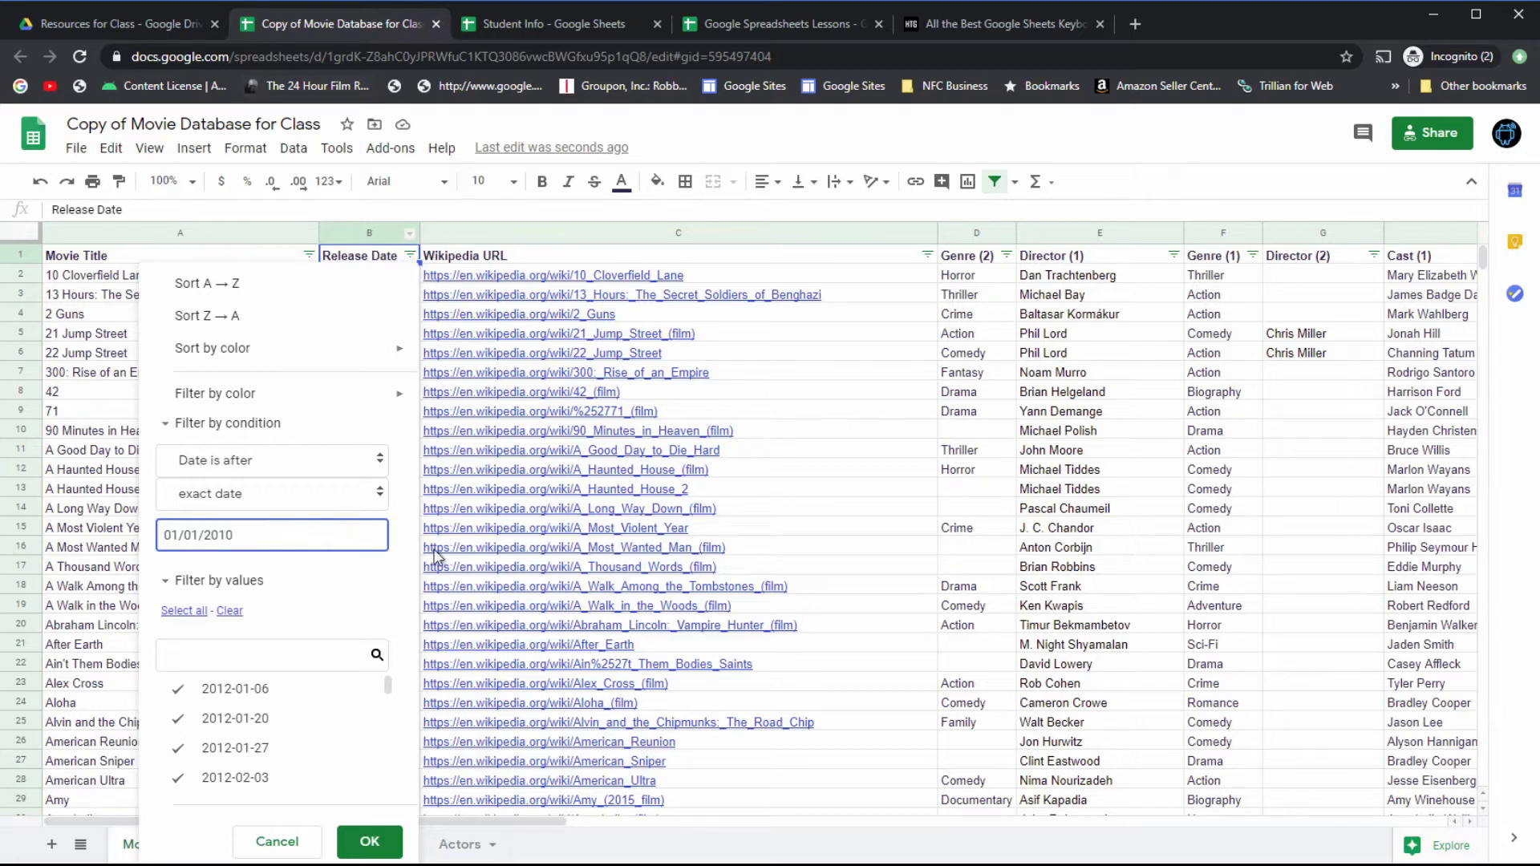
{"action": "left_click", "coordinate": [370, 843]}
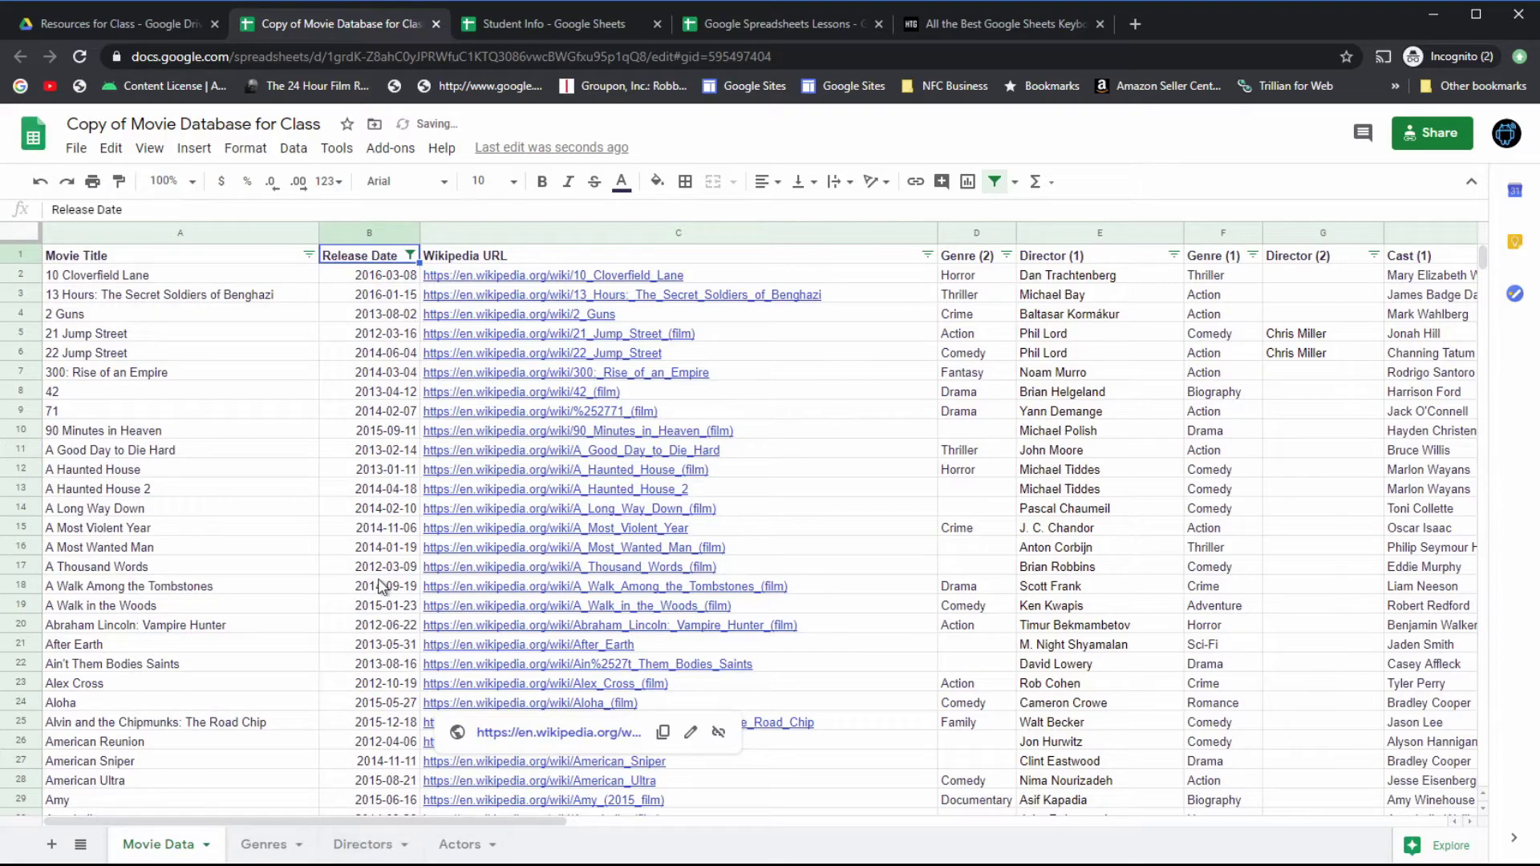
Step: Scroll through the filtered 2010s movies and reopen the Release Date filter settings
{"action": "scroll", "coordinate": [365, 545], "scroll_direction": "down", "scroll_amount": 9}
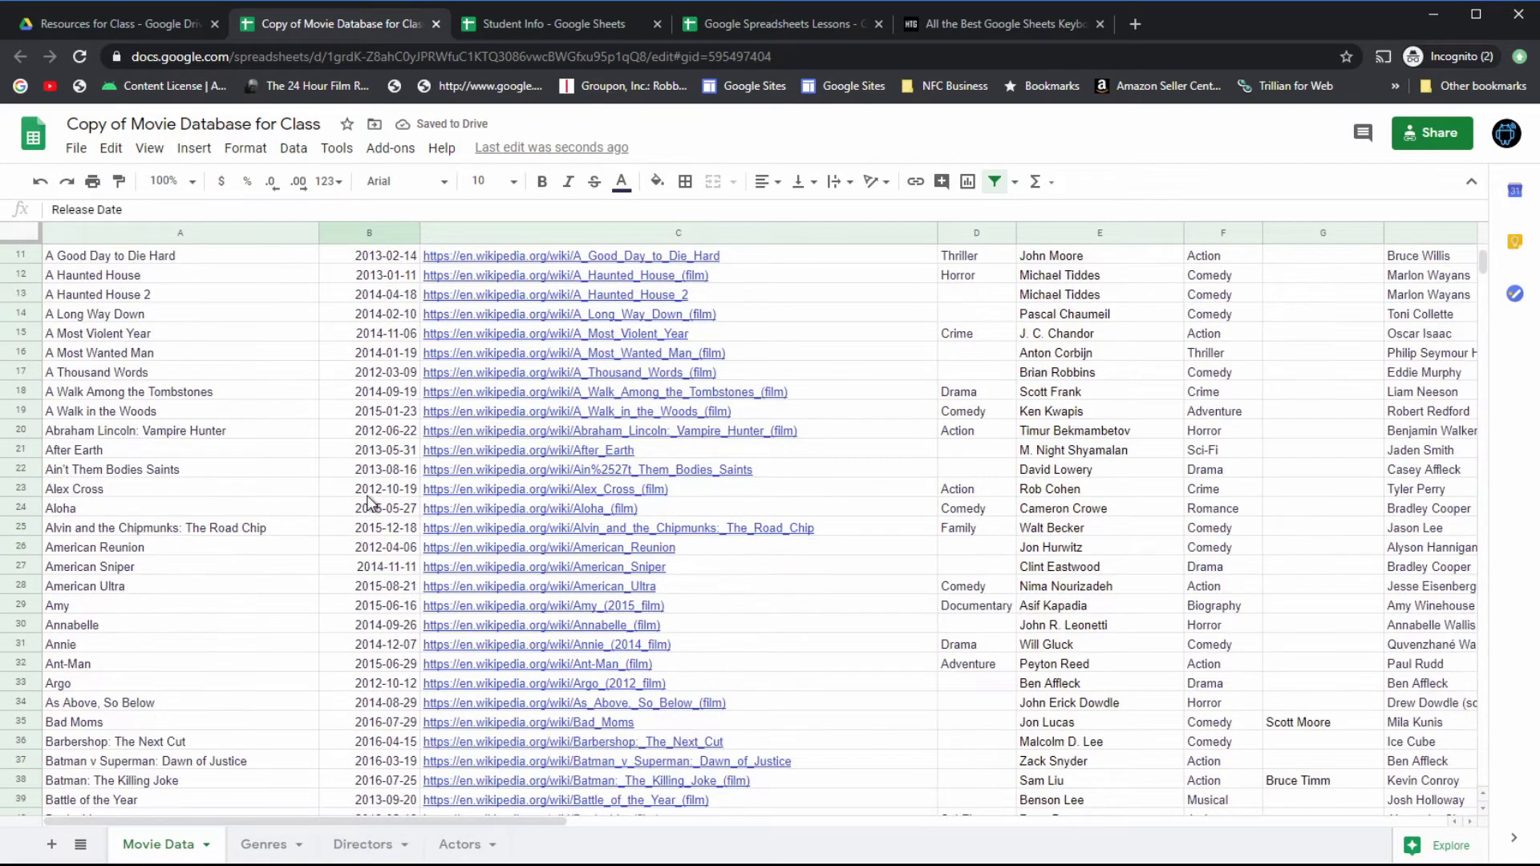
{"action": "scroll", "coordinate": [367, 501], "scroll_direction": "down", "scroll_amount": 20}
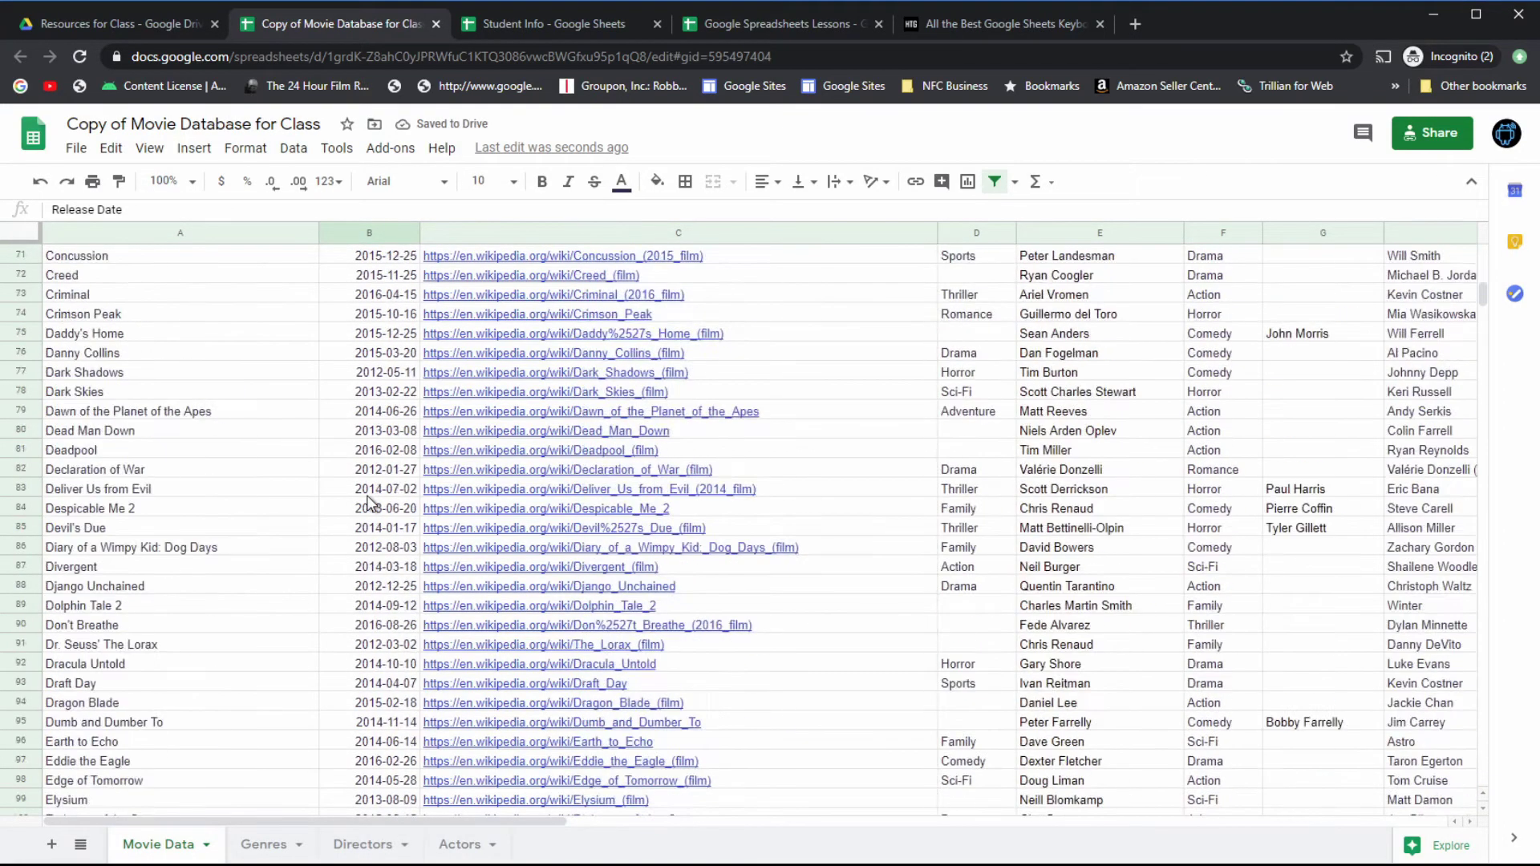
{"action": "scroll", "coordinate": [367, 501], "scroll_direction": "down", "scroll_amount": 20}
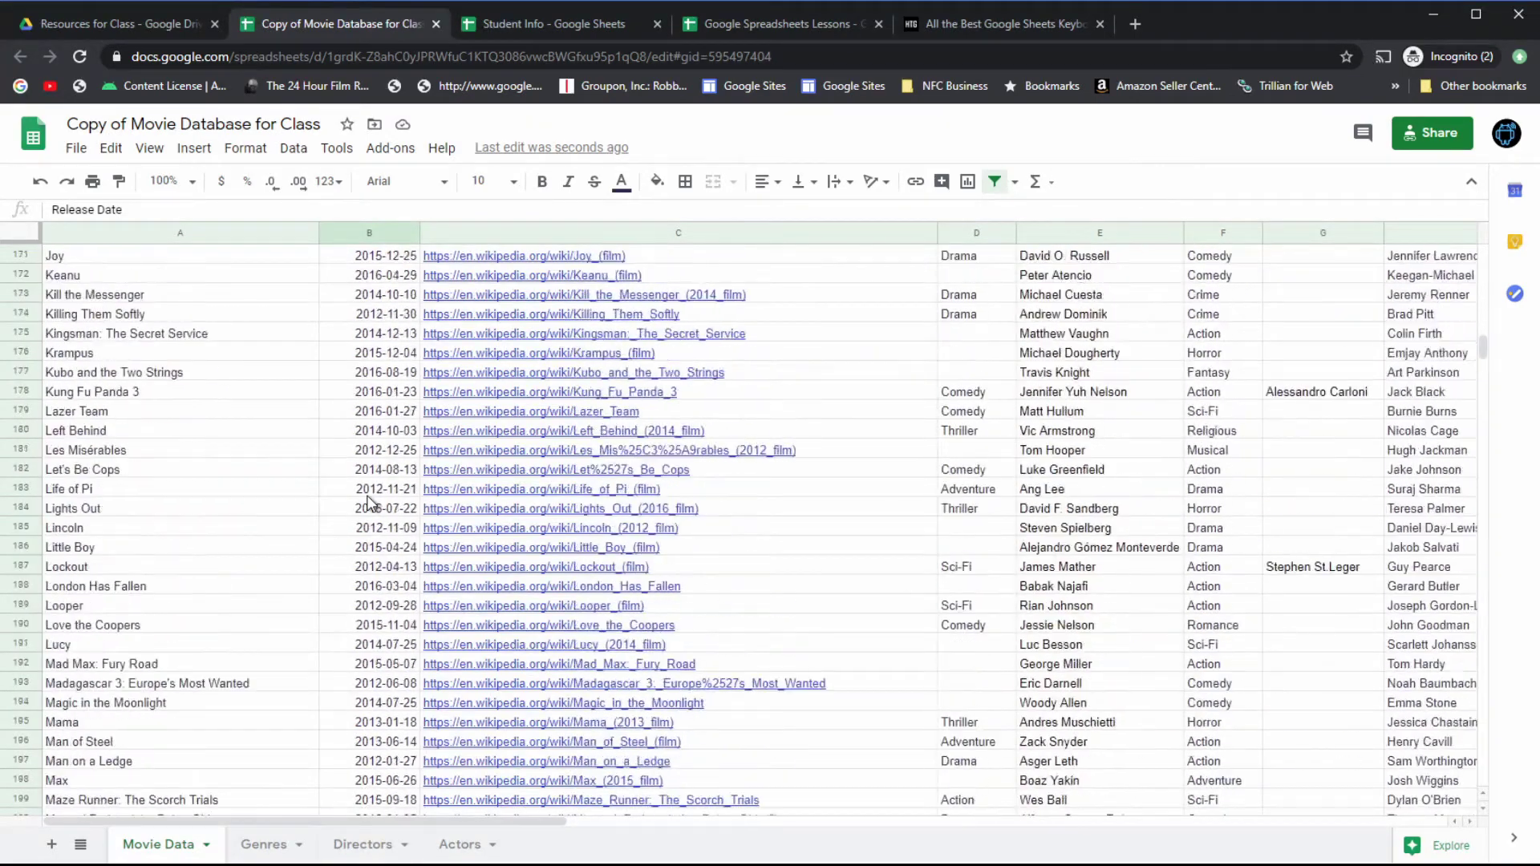
{"action": "scroll", "coordinate": [367, 501], "scroll_direction": "down", "scroll_amount": 20}
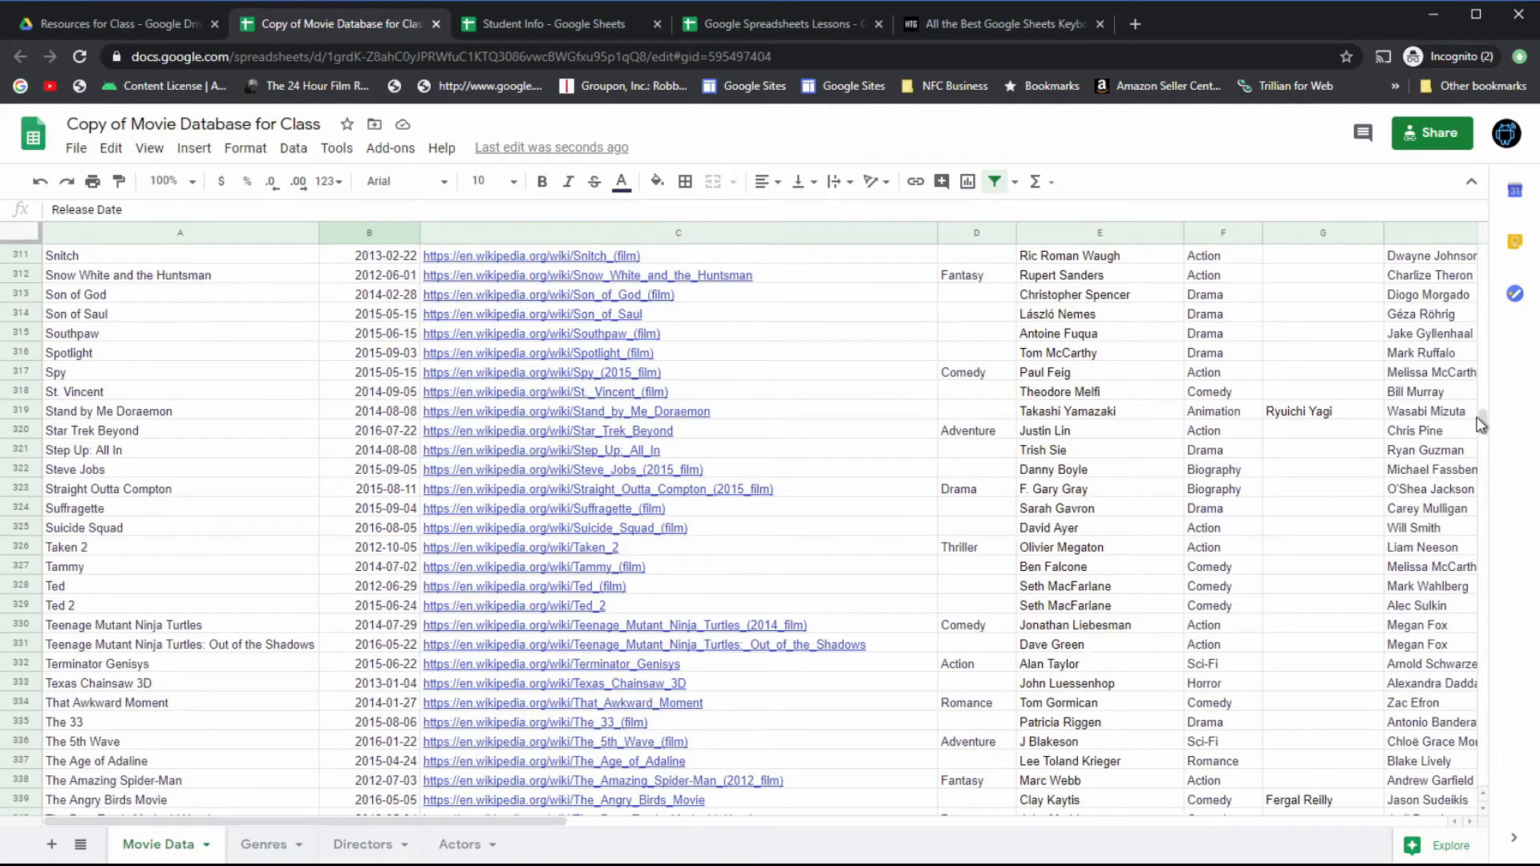
{"action": "left_click_drag", "start_coordinate": [1483, 424], "coordinate": [1484, 255]}
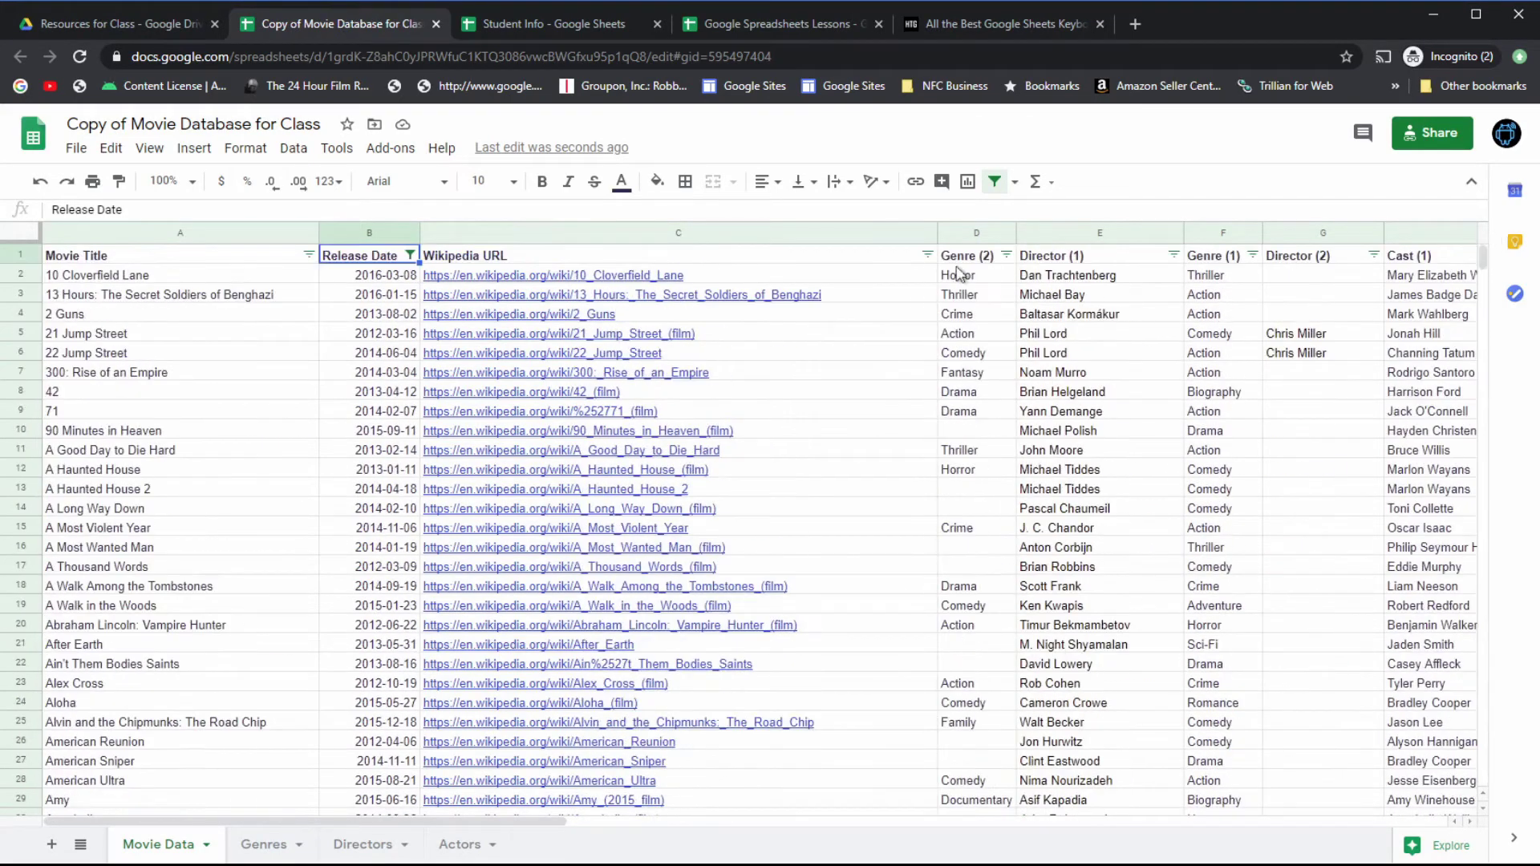
{"action": "left_click", "coordinate": [411, 256]}
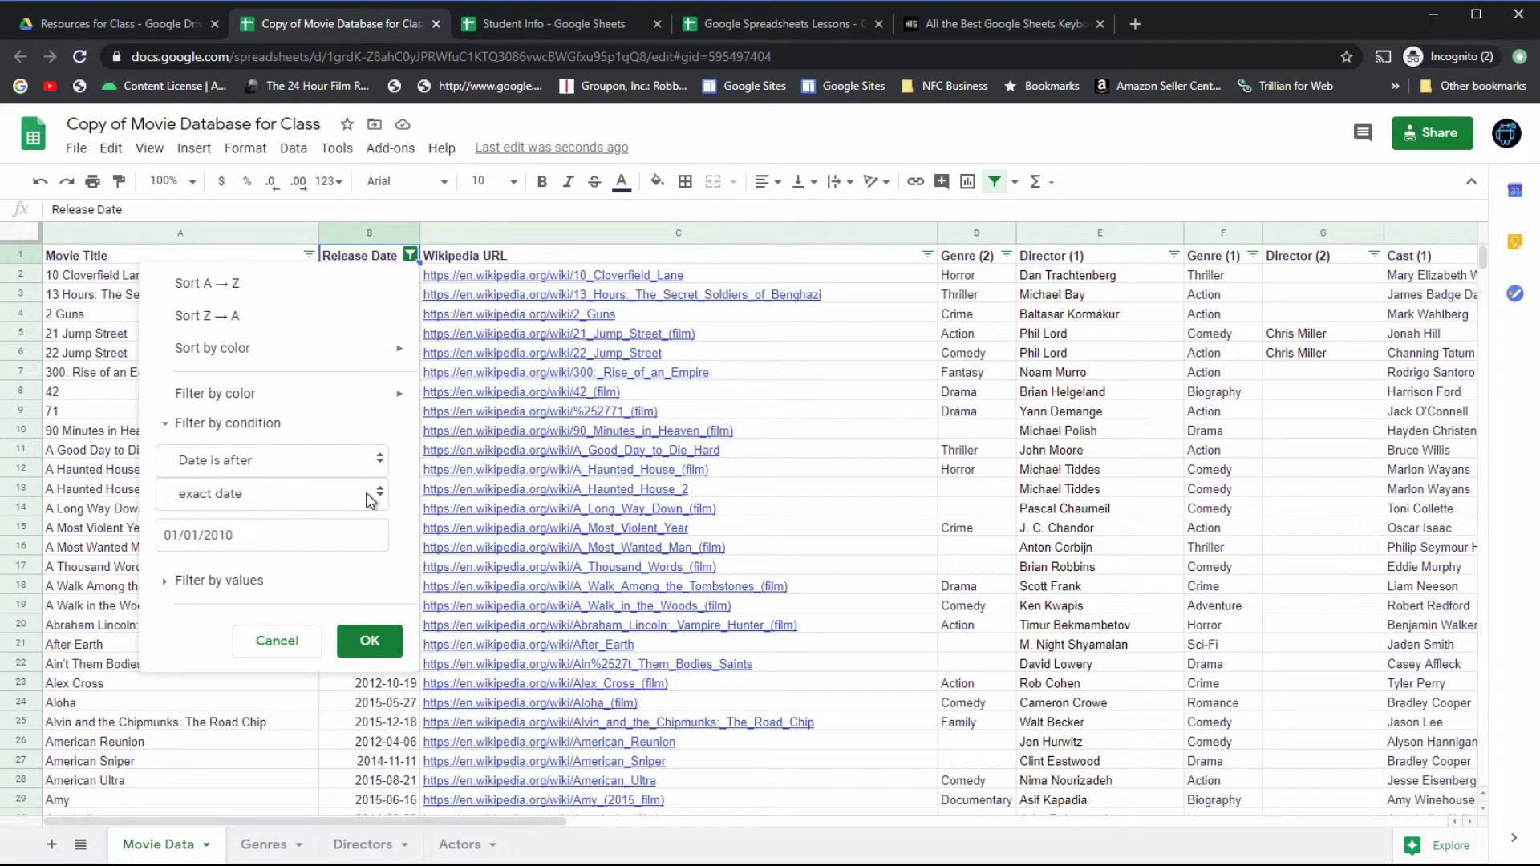
Step: Switch the Release Date condition to Date is before and apply it
{"action": "left_click", "coordinate": [380, 459]}
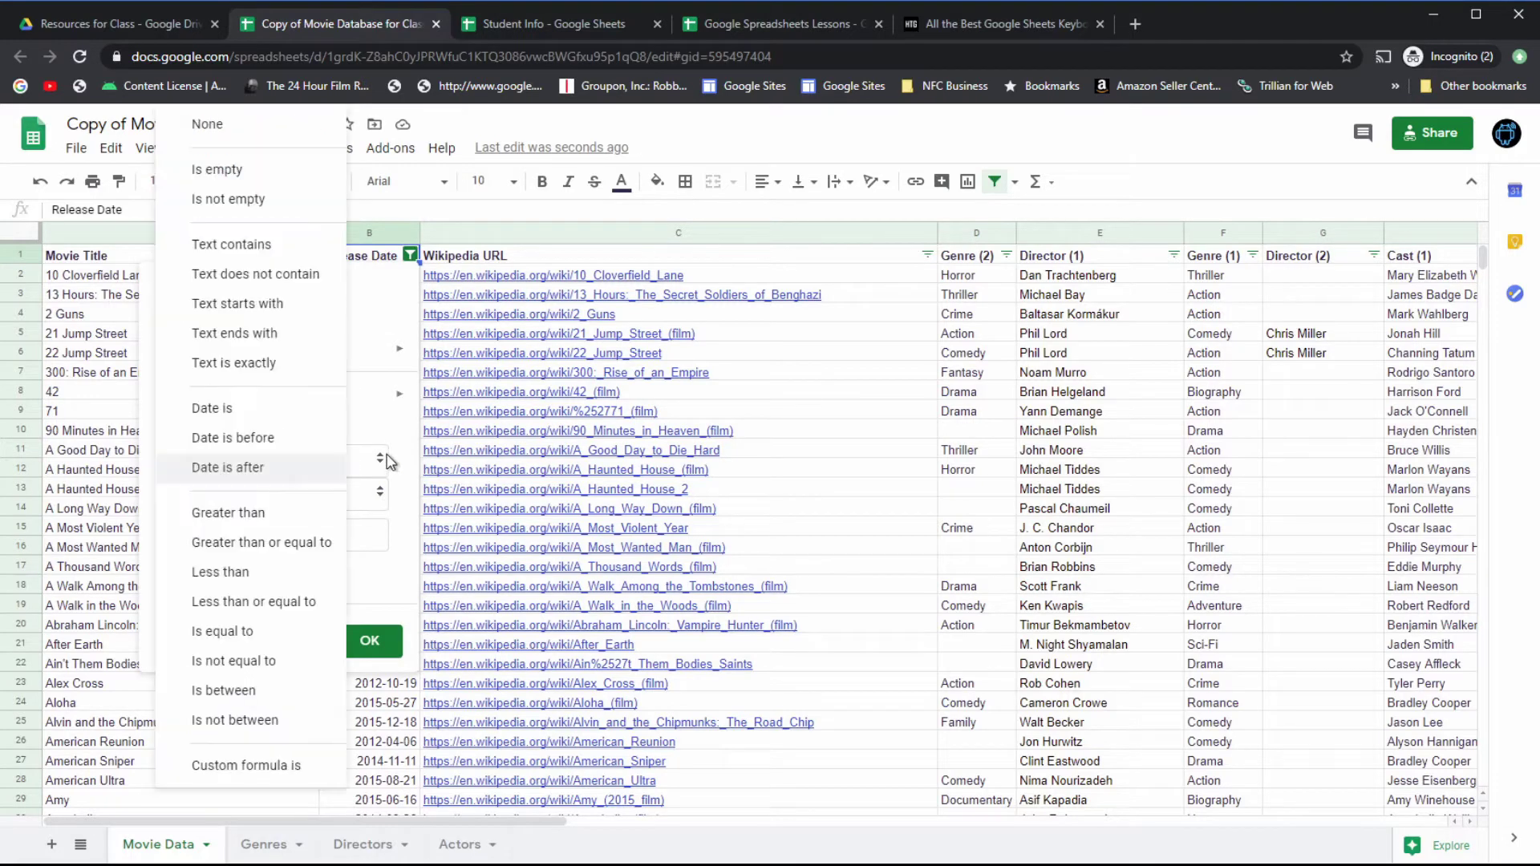
{"action": "left_click", "coordinate": [290, 438]}
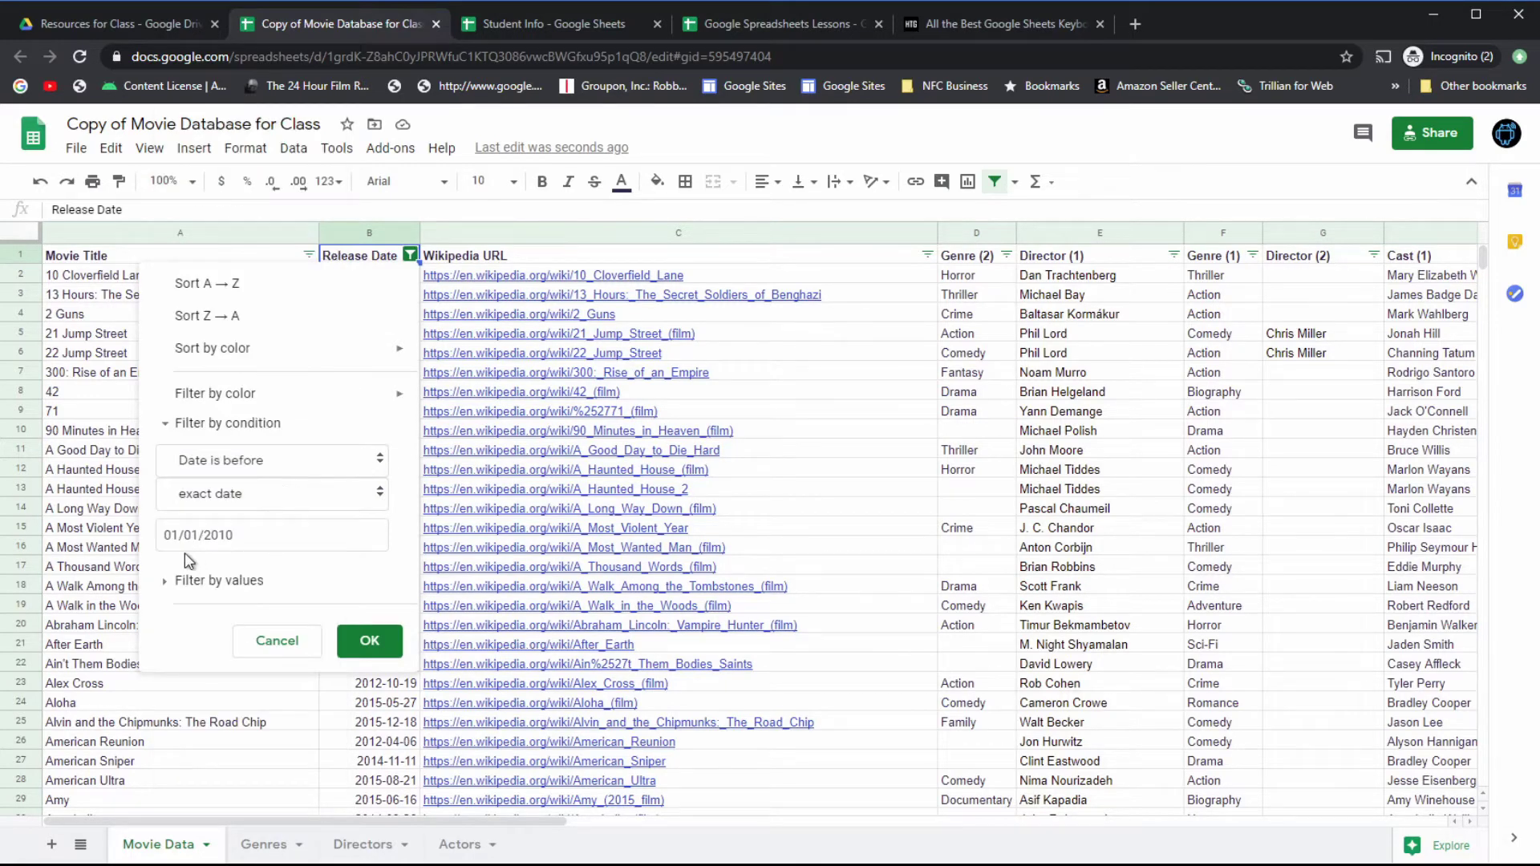
{"action": "left_click", "coordinate": [379, 647]}
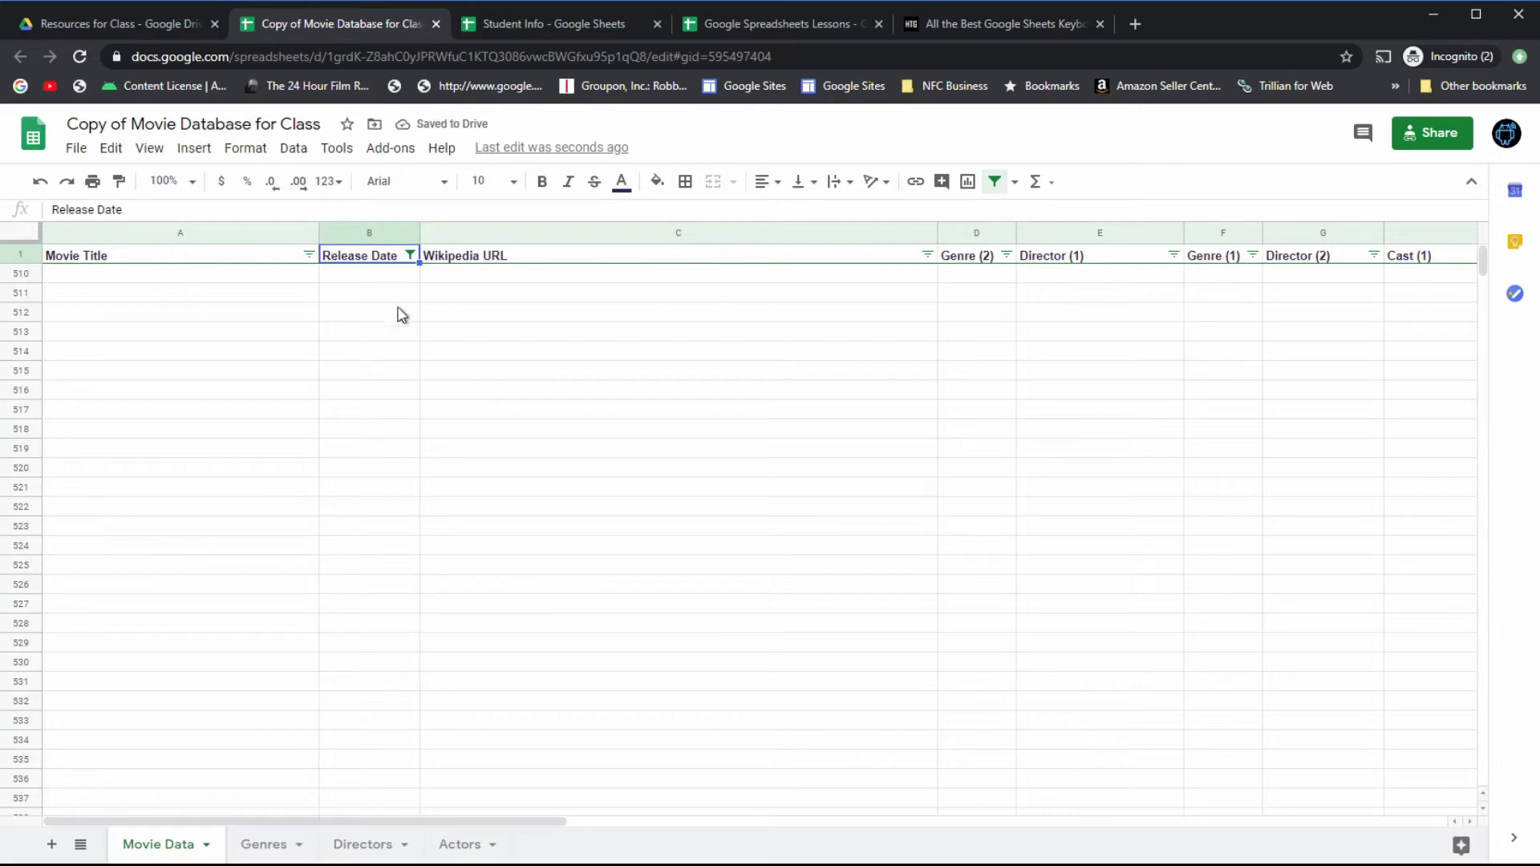
Step: Change the Release Date condition to Date is after 01/01/2017 and apply it
{"action": "left_click", "coordinate": [410, 256]}
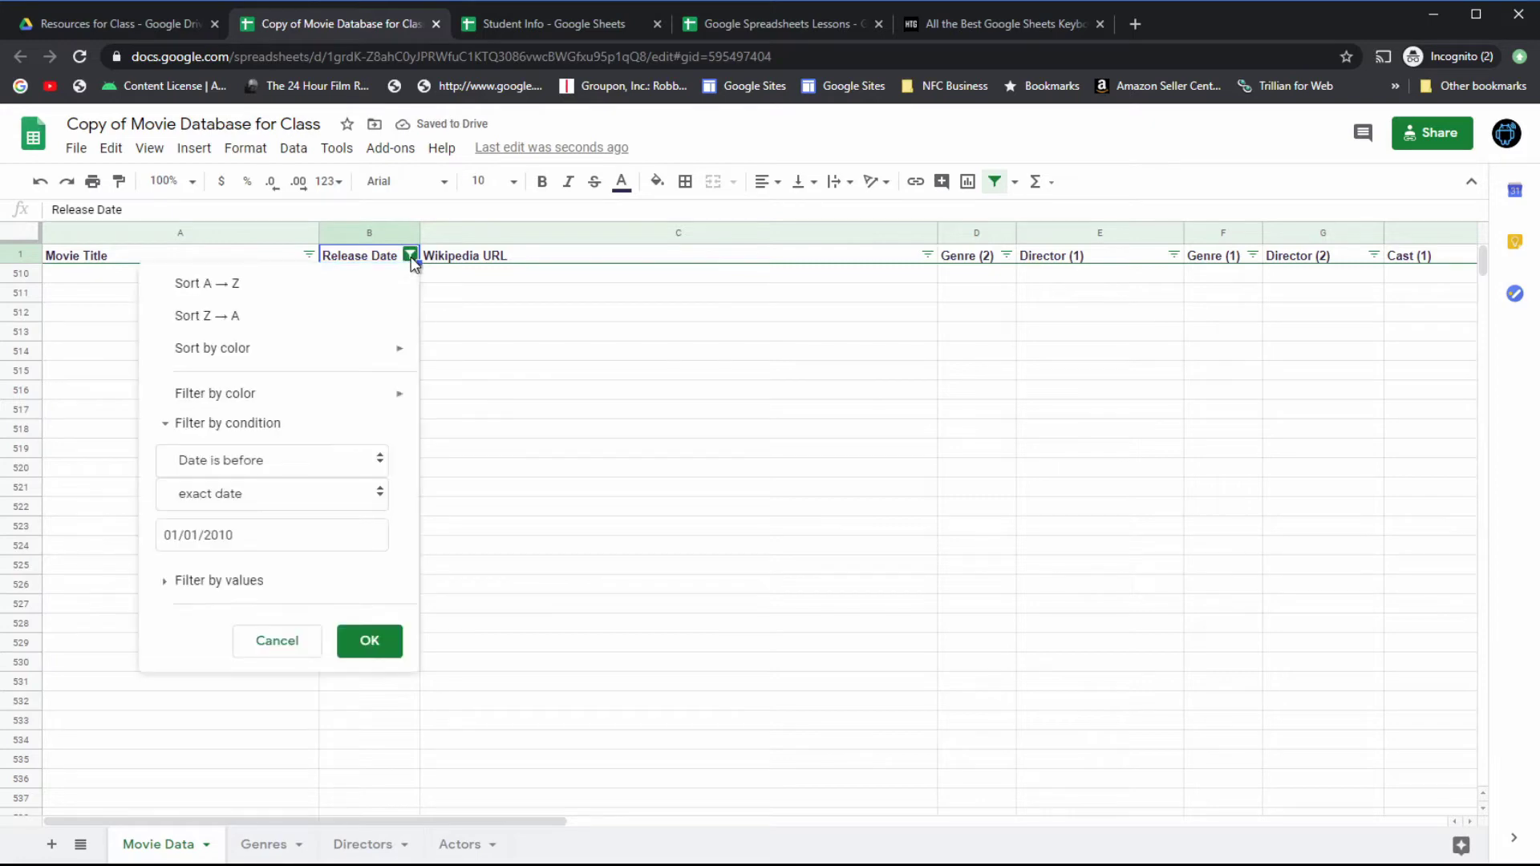
{"action": "left_click", "coordinate": [267, 538]}
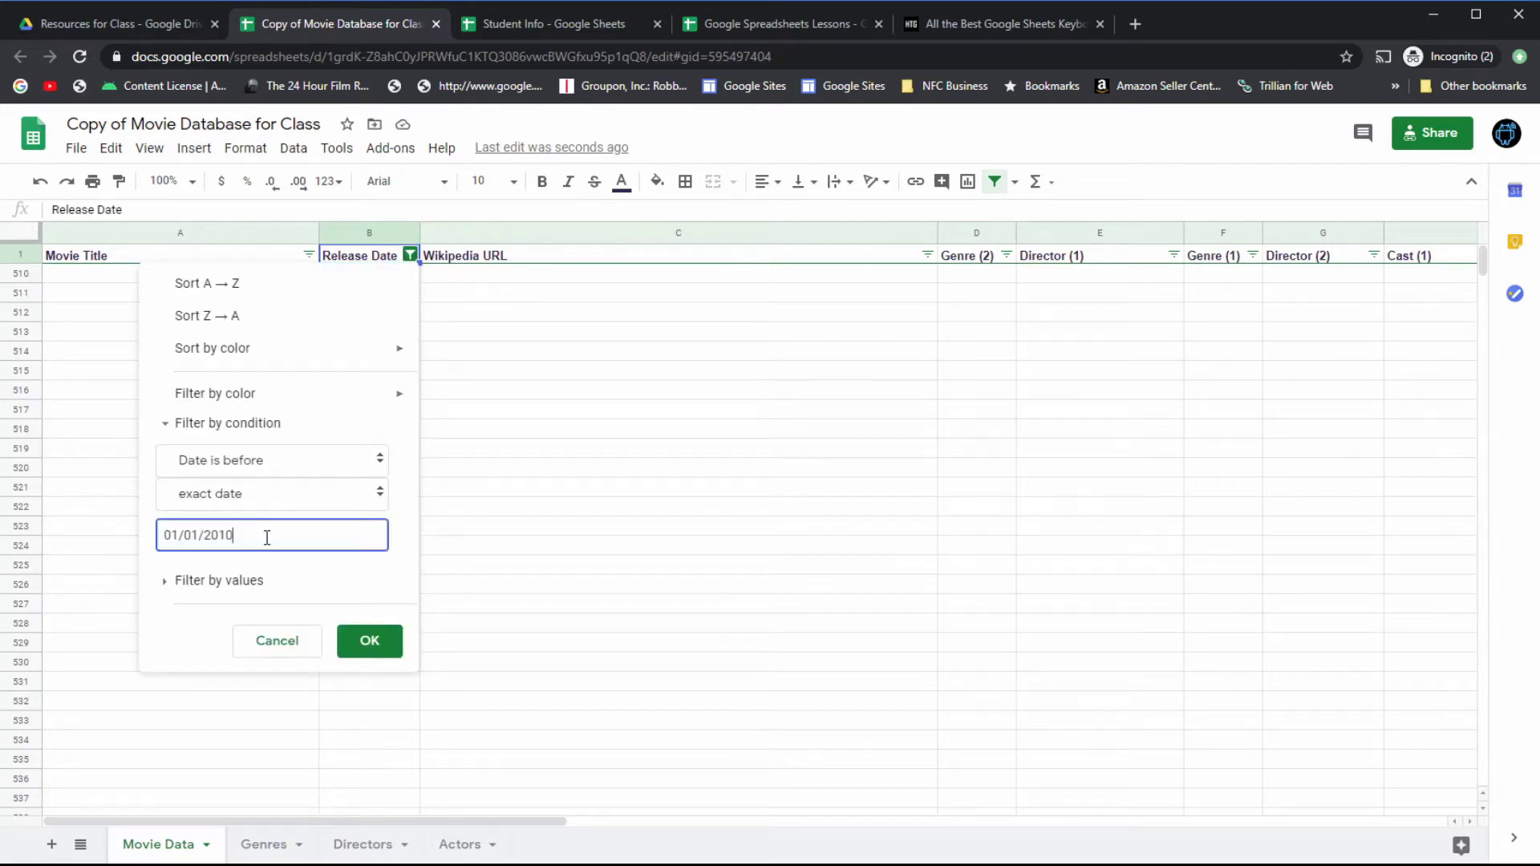
{"action": "left_click", "coordinate": [360, 471]}
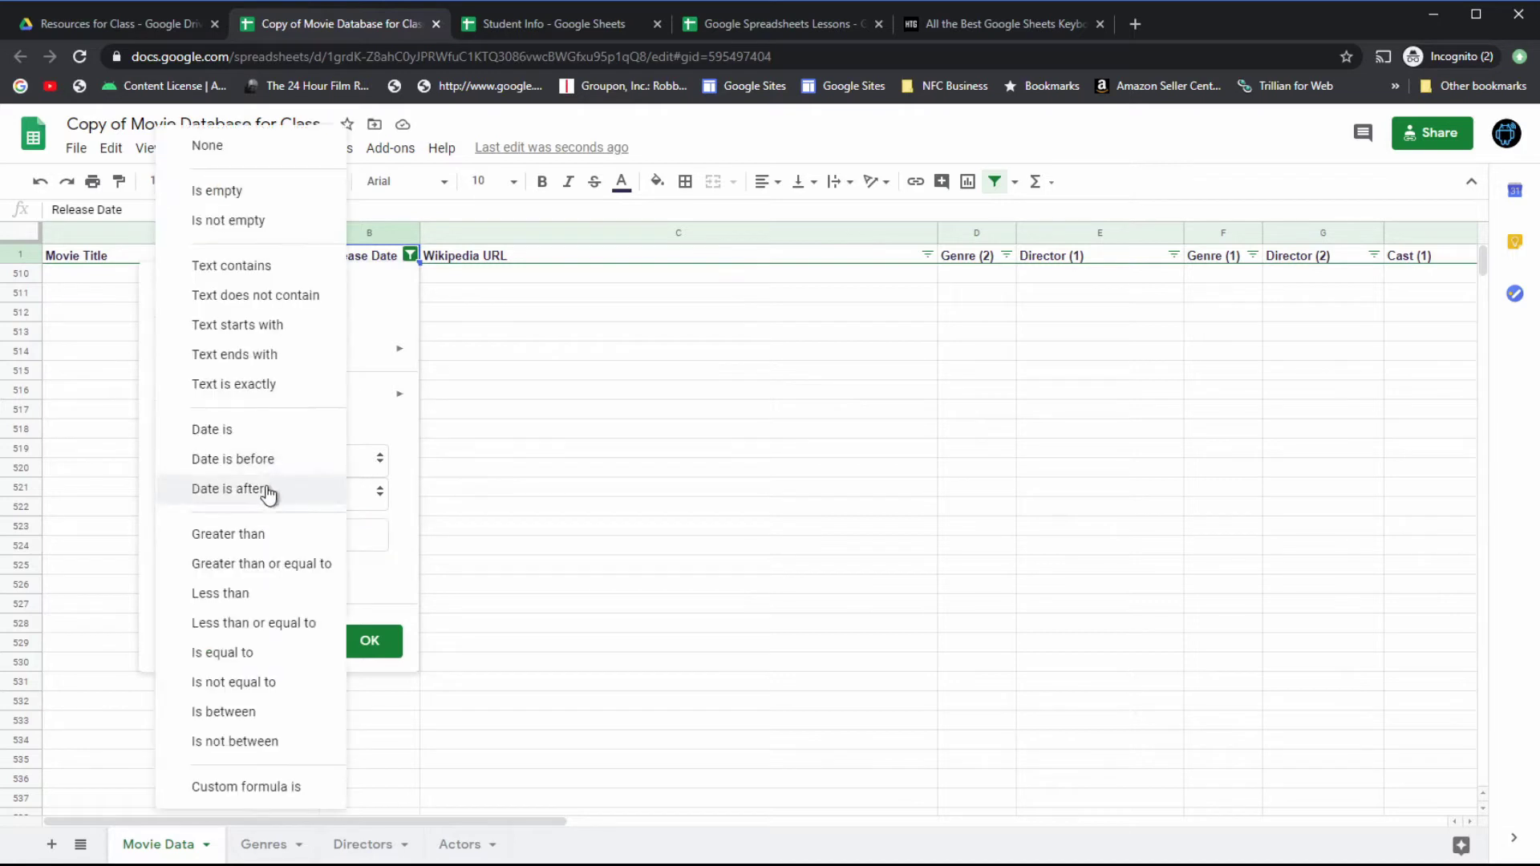
{"action": "left_click", "coordinate": [316, 488]}
{"action": "left_click", "coordinate": [234, 533]}
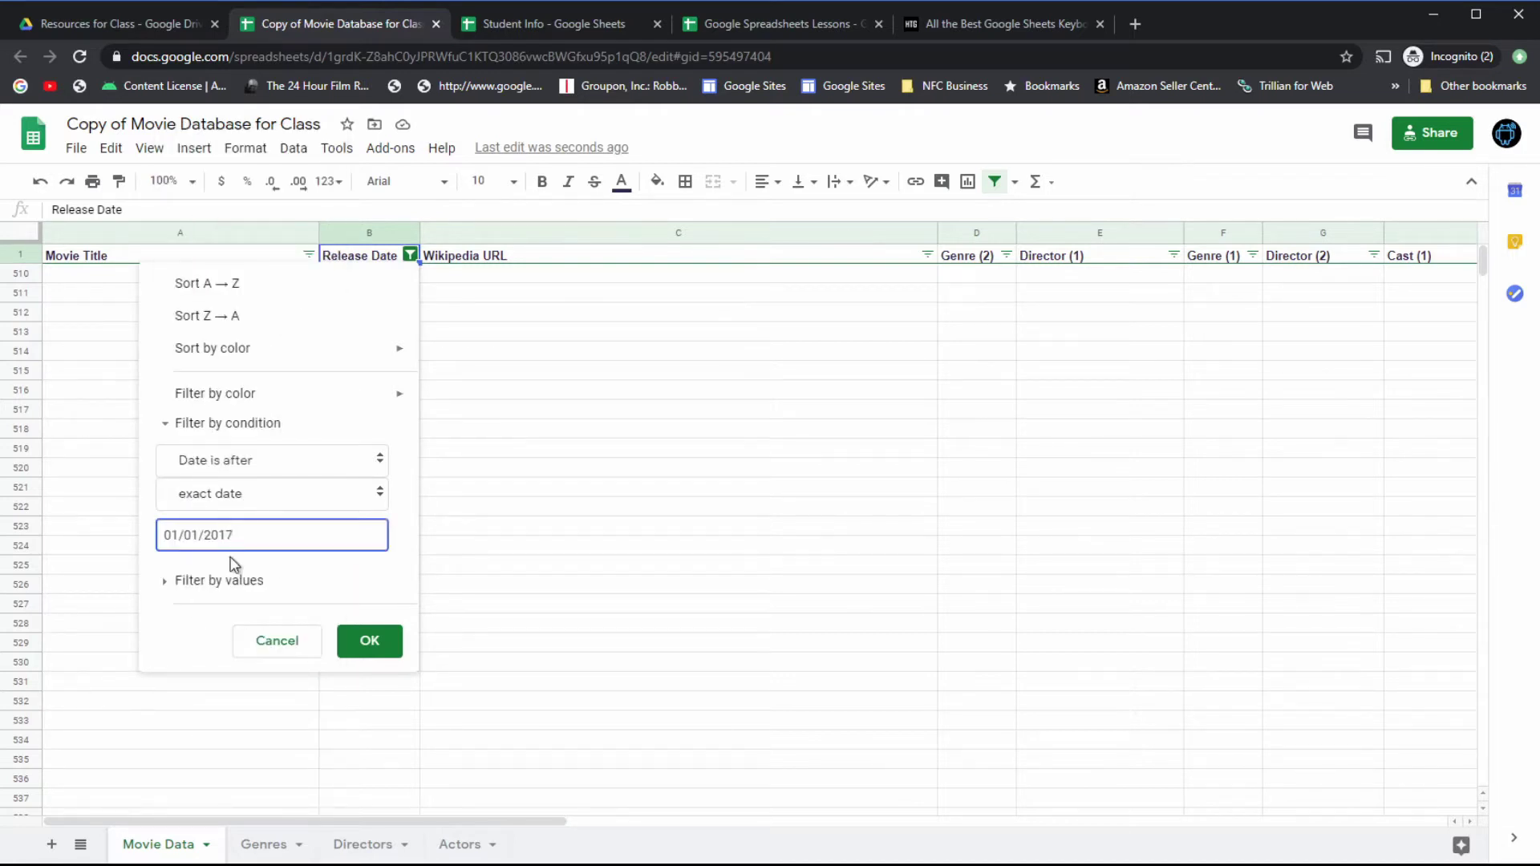
{"action": "type", "text": "7"}
{"action": "left_click", "coordinate": [370, 641]}
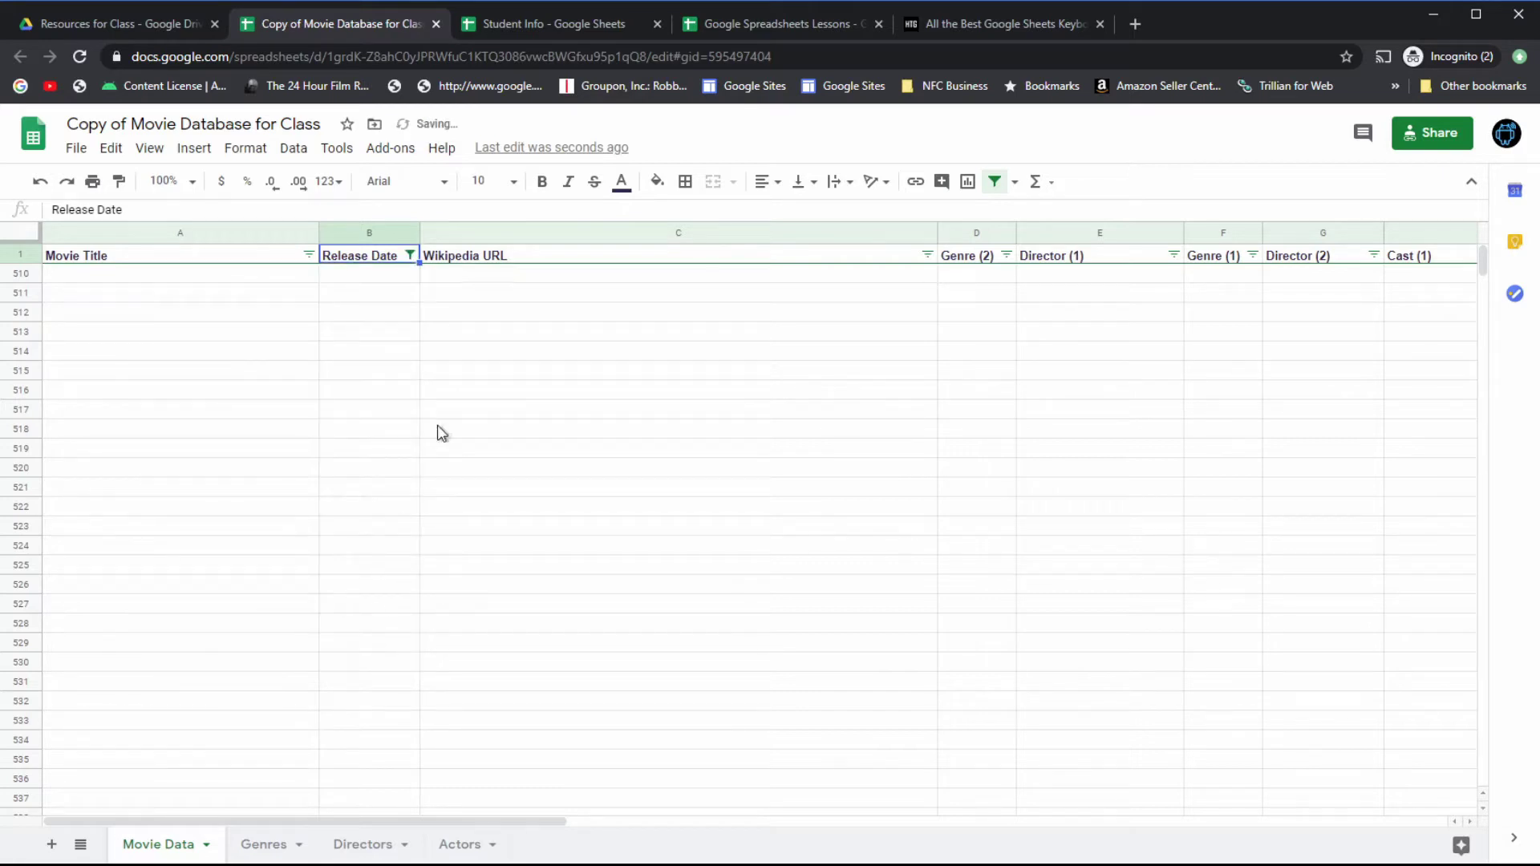
Step: Review the Release Date filter options and header cell menu without making changes
{"action": "left_click", "coordinate": [409, 256]}
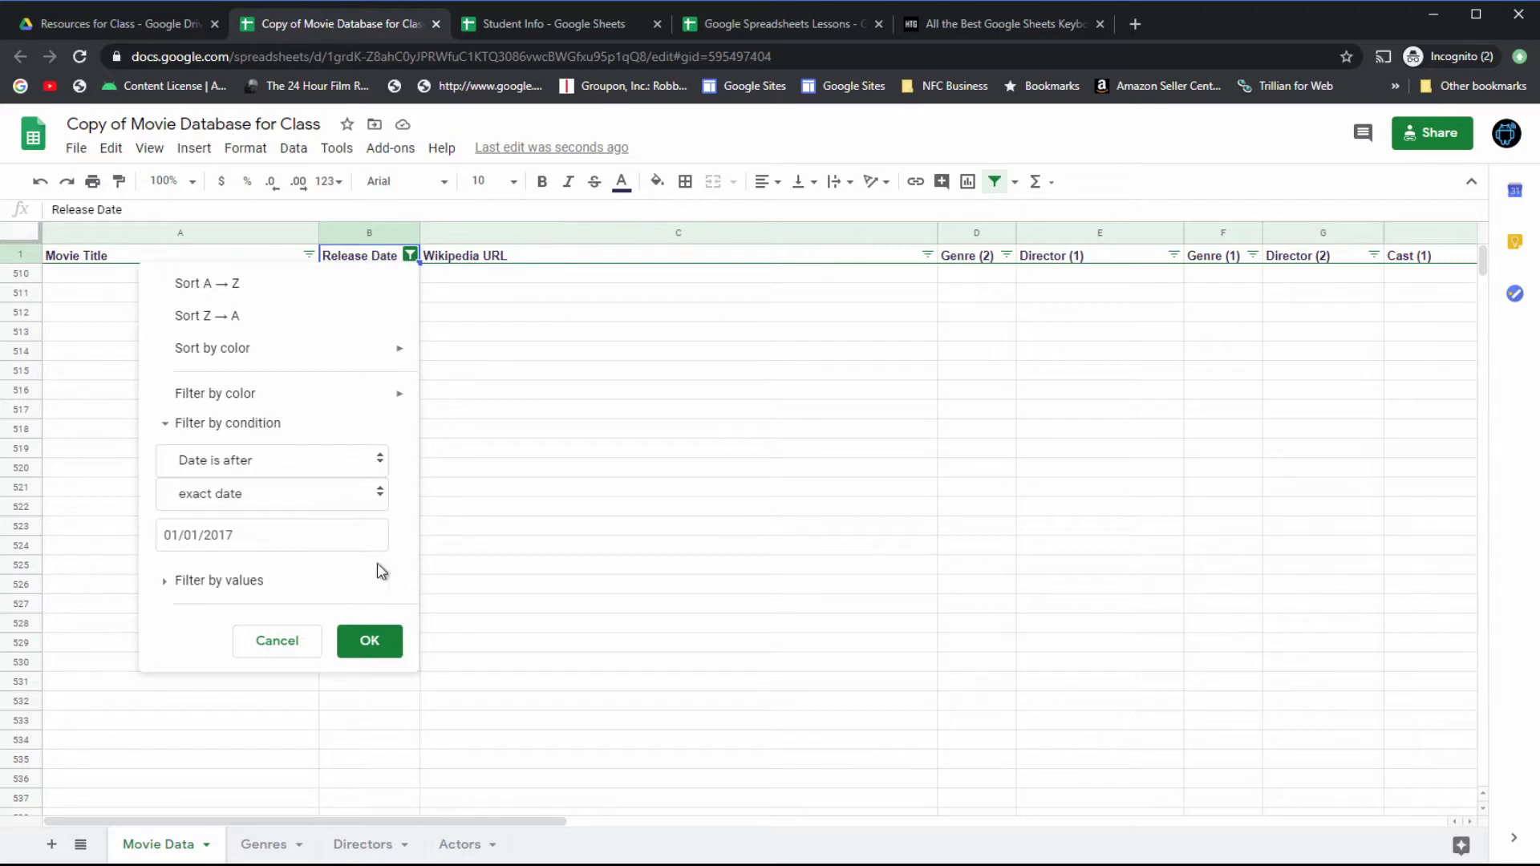
{"action": "left_click", "coordinate": [370, 643]}
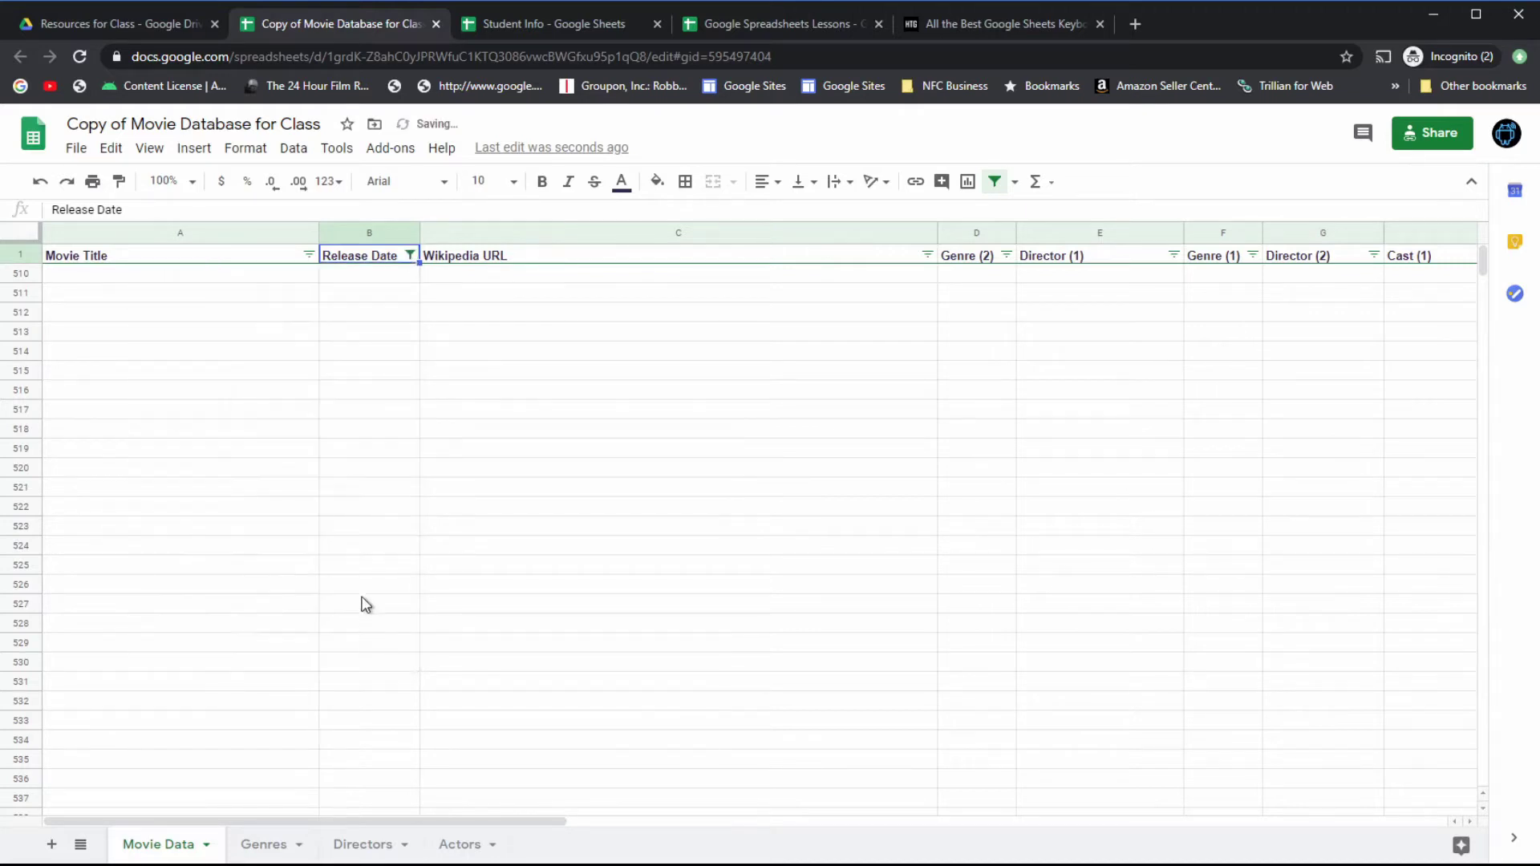
{"action": "left_click", "coordinate": [411, 256]}
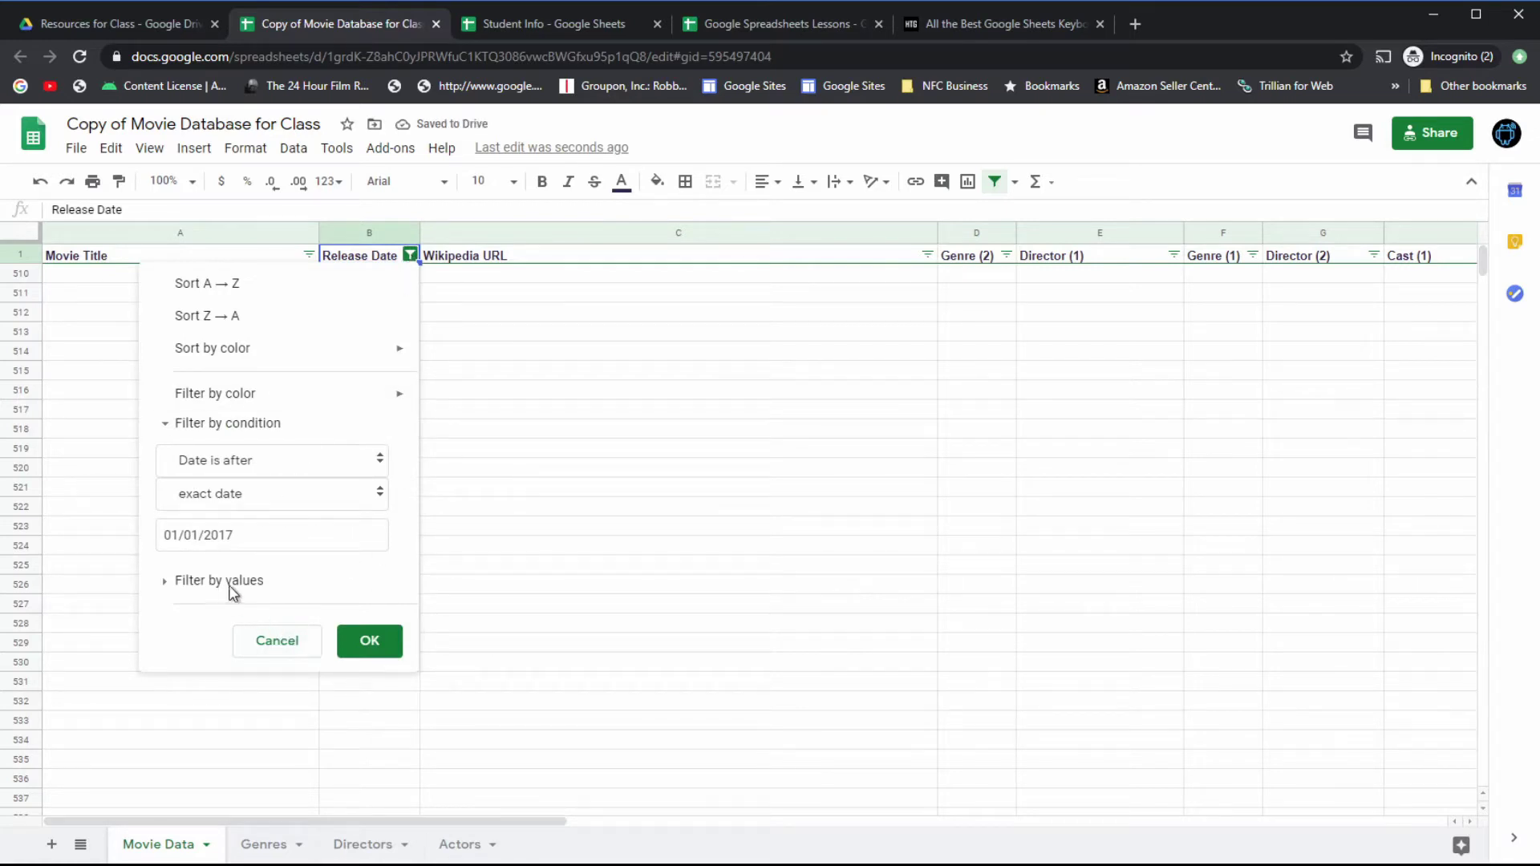
{"action": "left_click", "coordinate": [274, 640]}
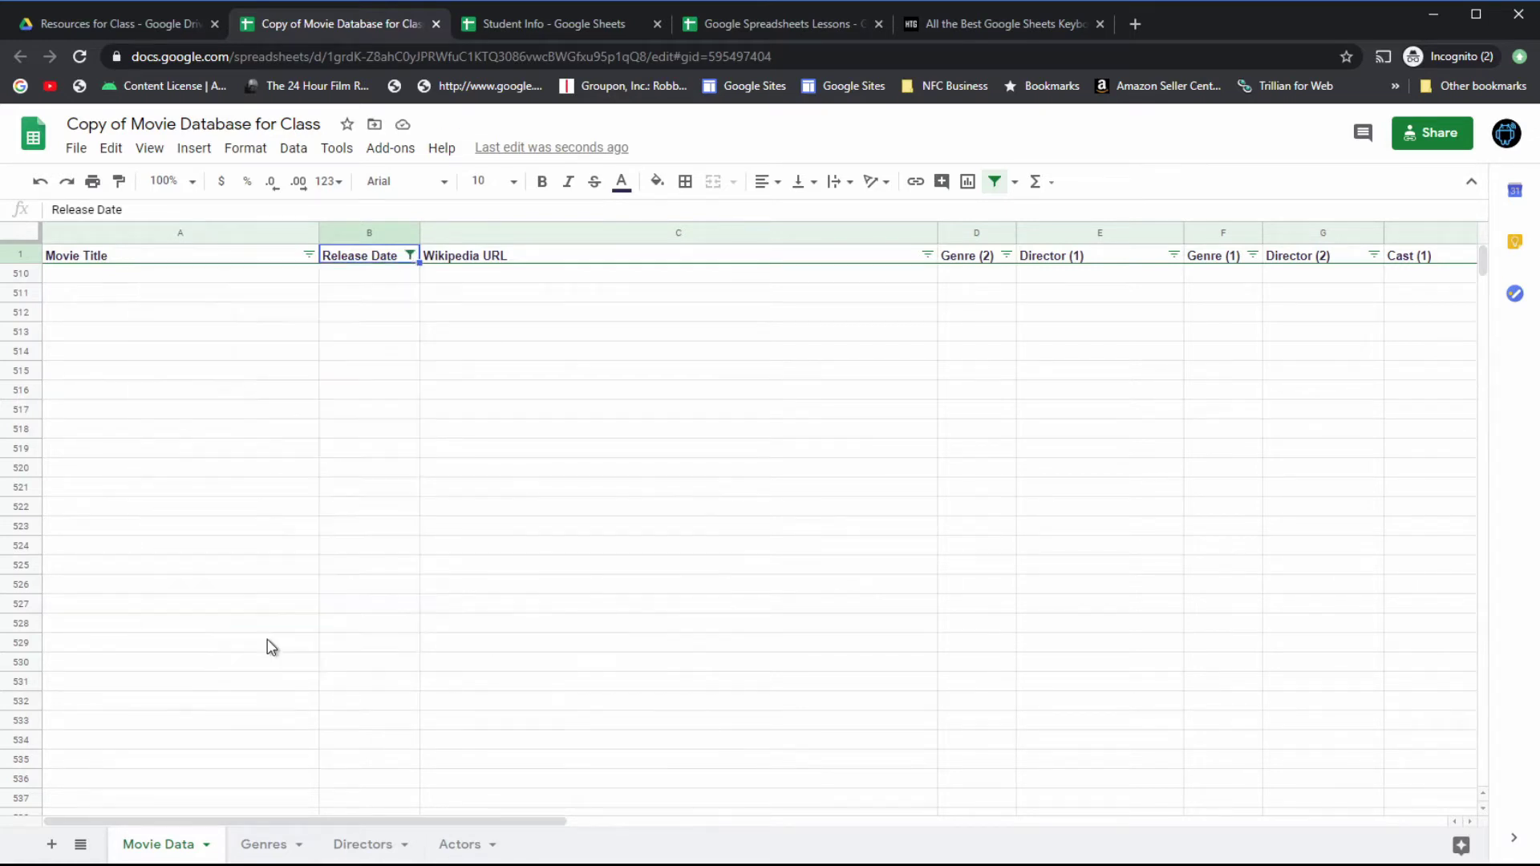
{"action": "right_click", "coordinate": [410, 256]}
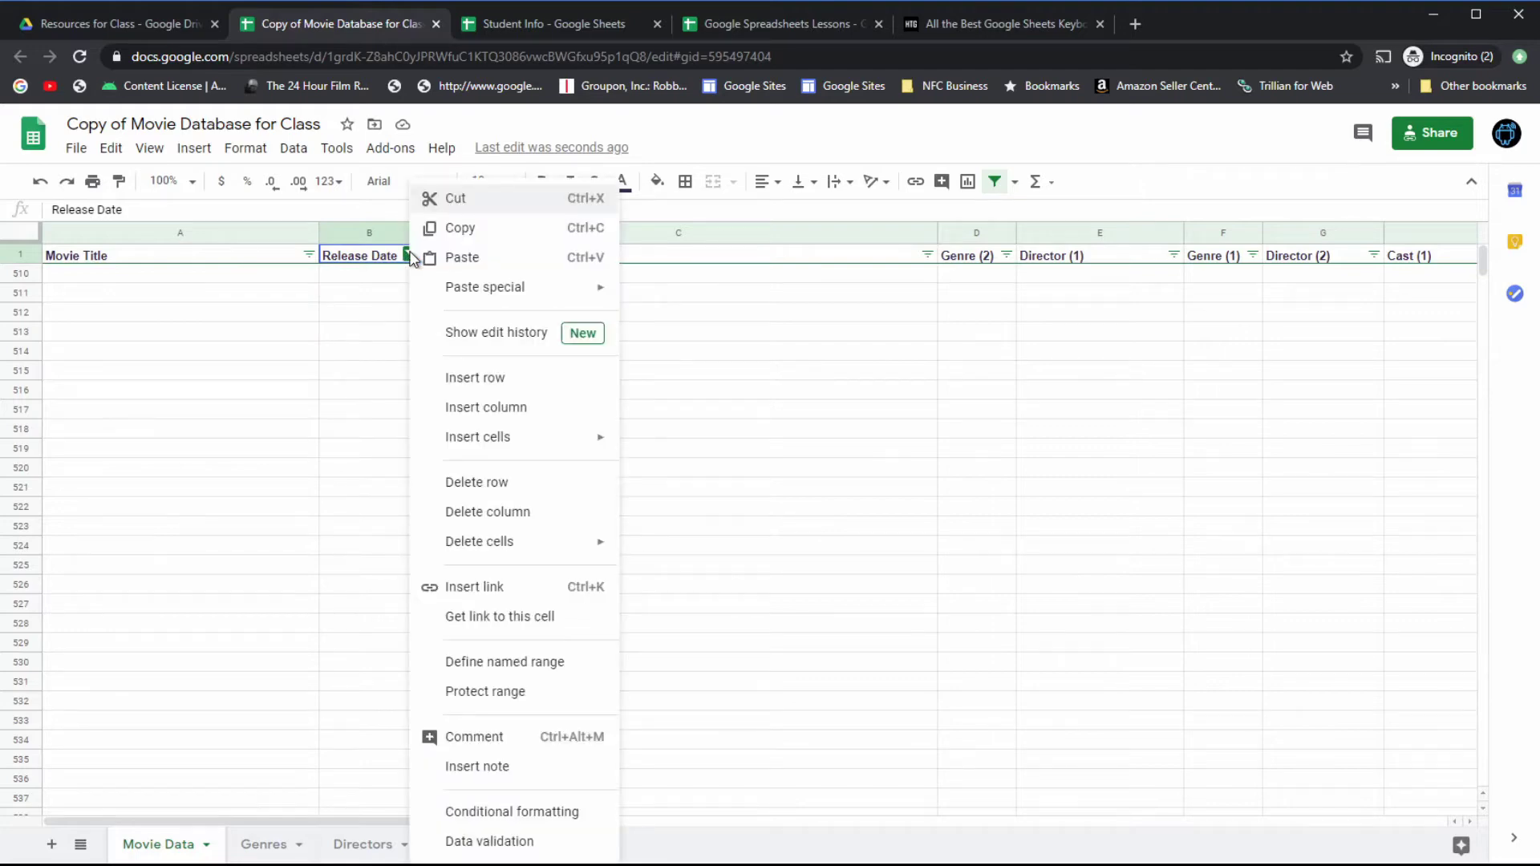
{"action": "left_click", "coordinate": [411, 255]}
Step: Set the Release Date filter condition to None so all movies return
{"action": "left_click", "coordinate": [411, 254]}
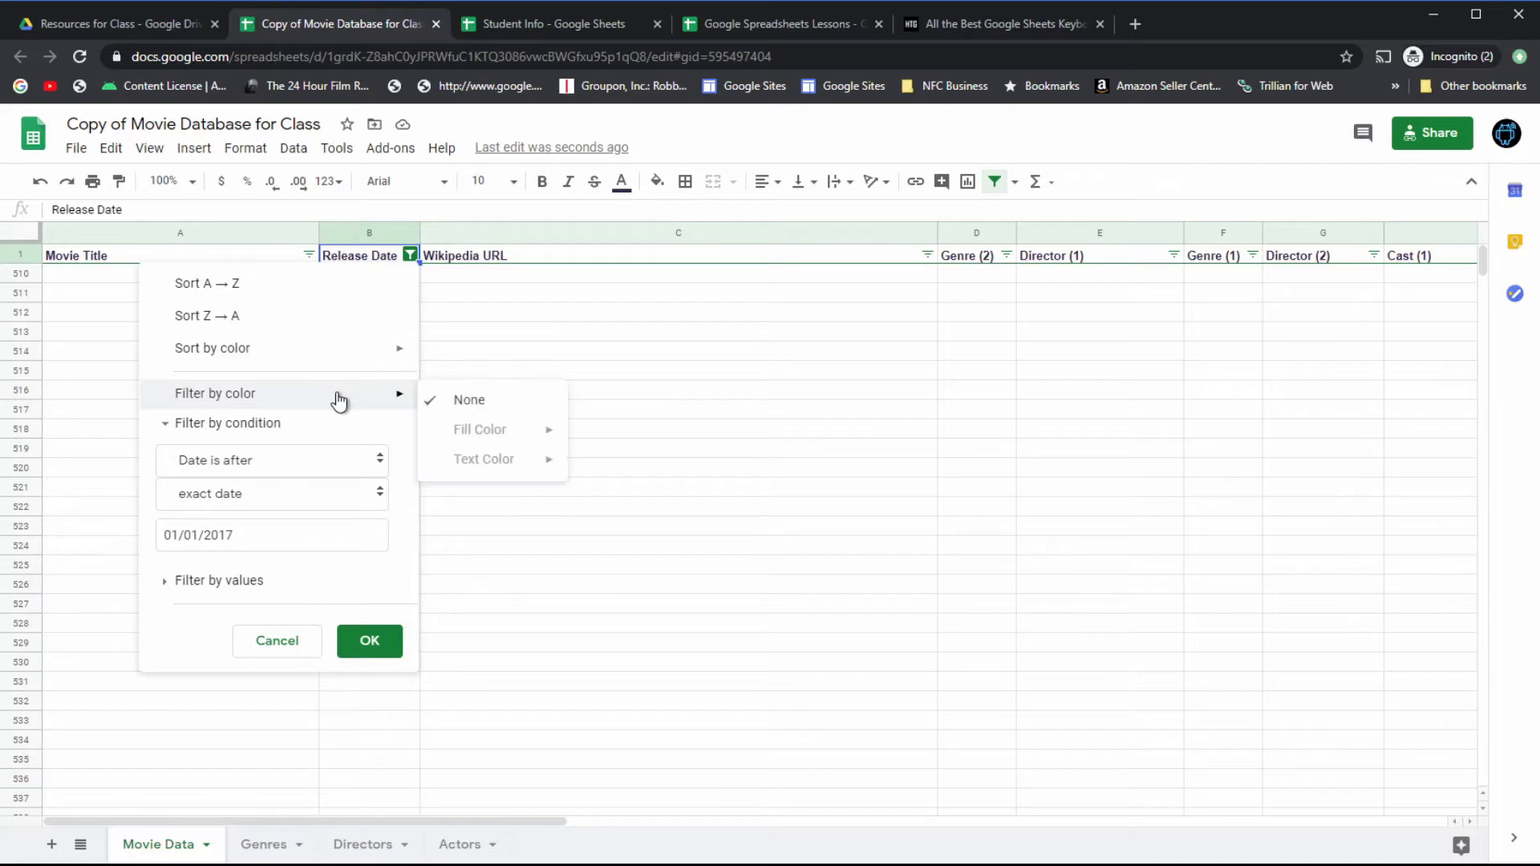
{"action": "left_click", "coordinate": [367, 459]}
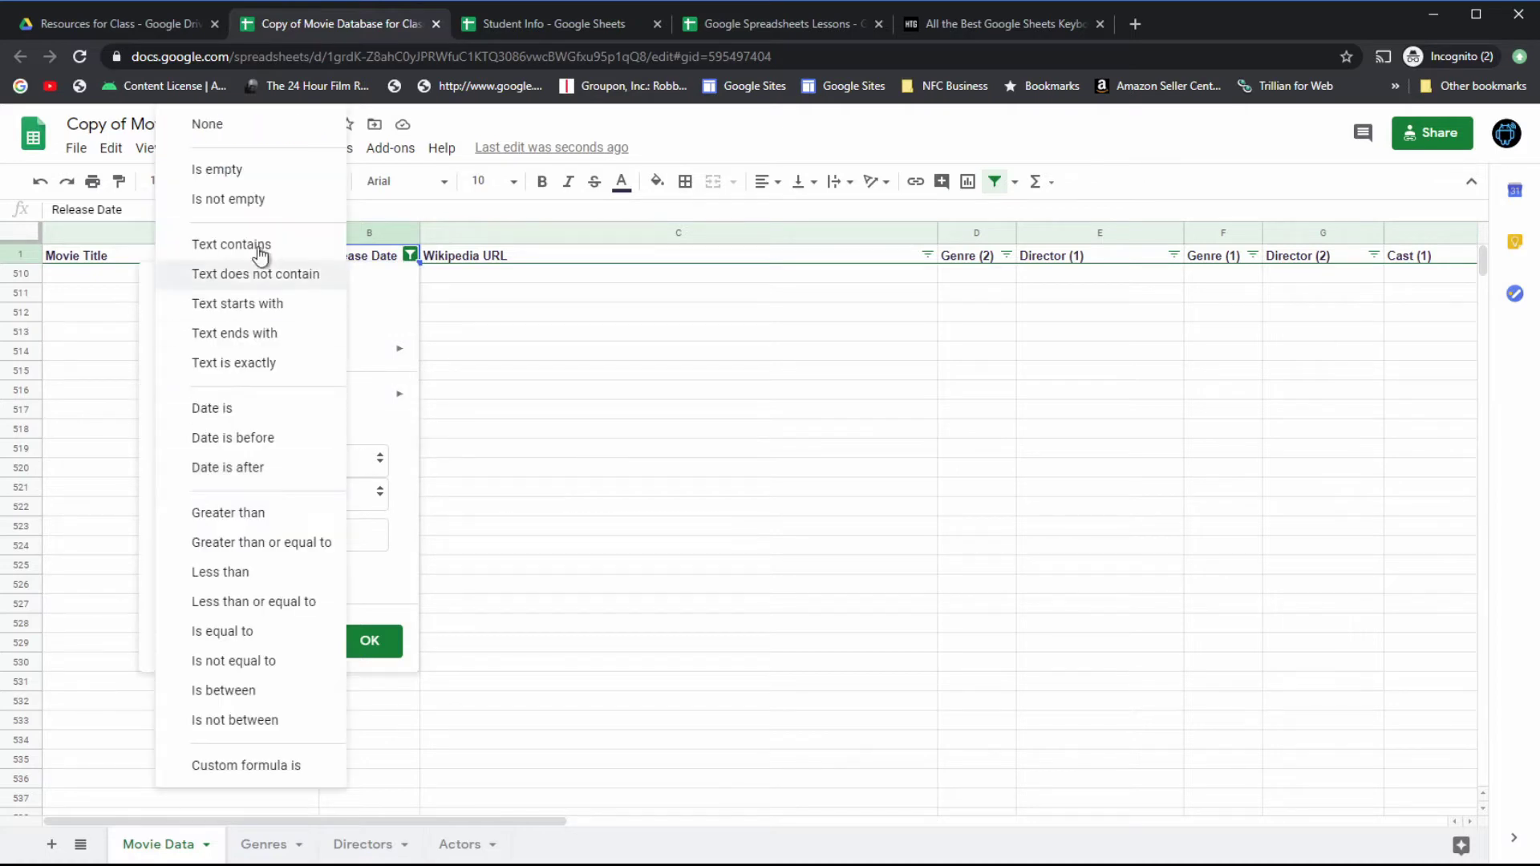
{"action": "left_click", "coordinate": [250, 125]}
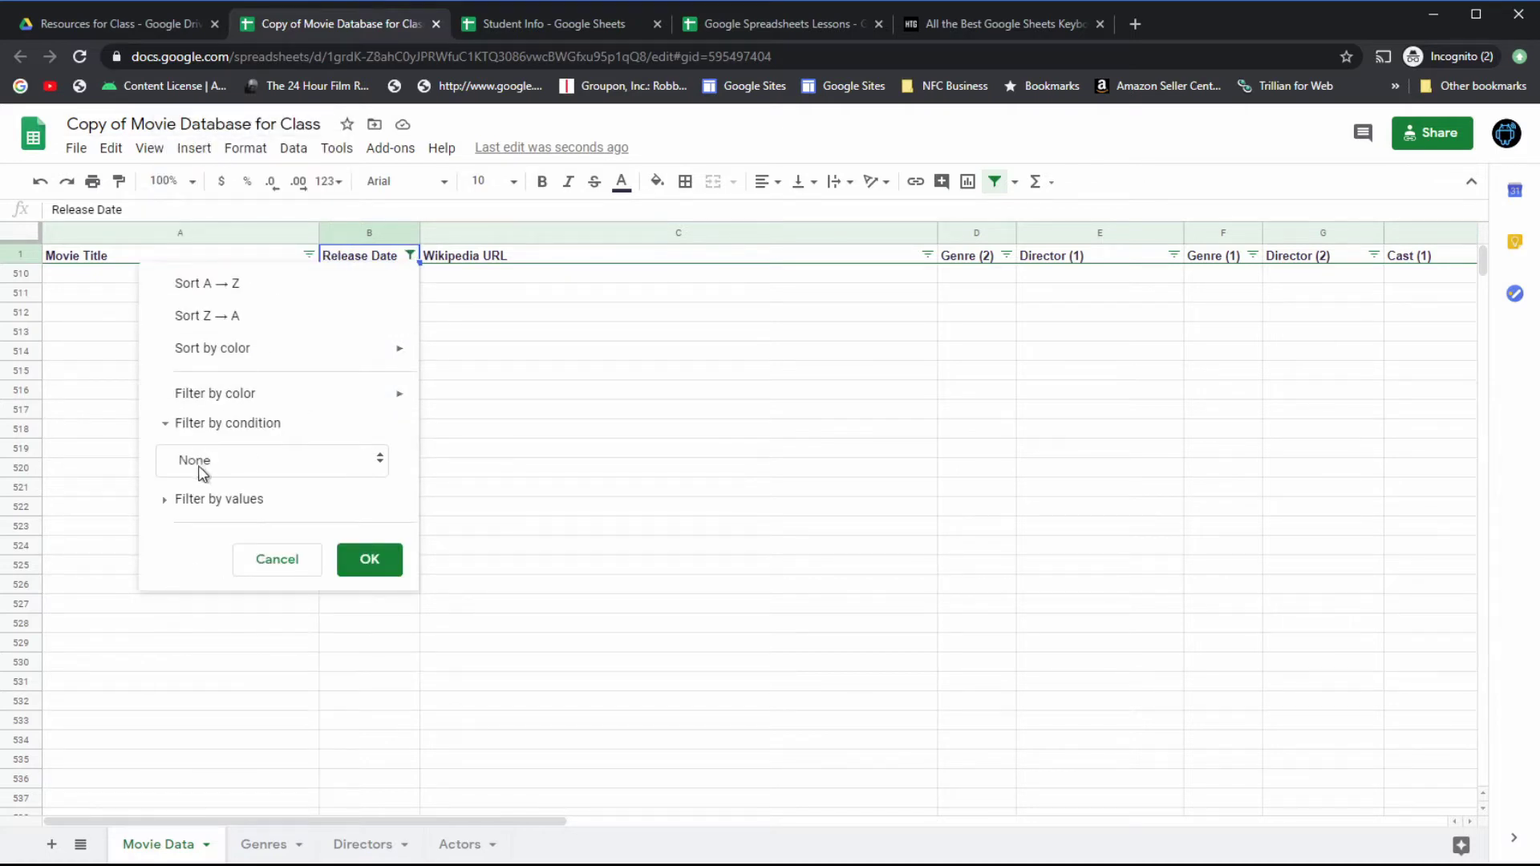
{"action": "left_click", "coordinate": [369, 559]}
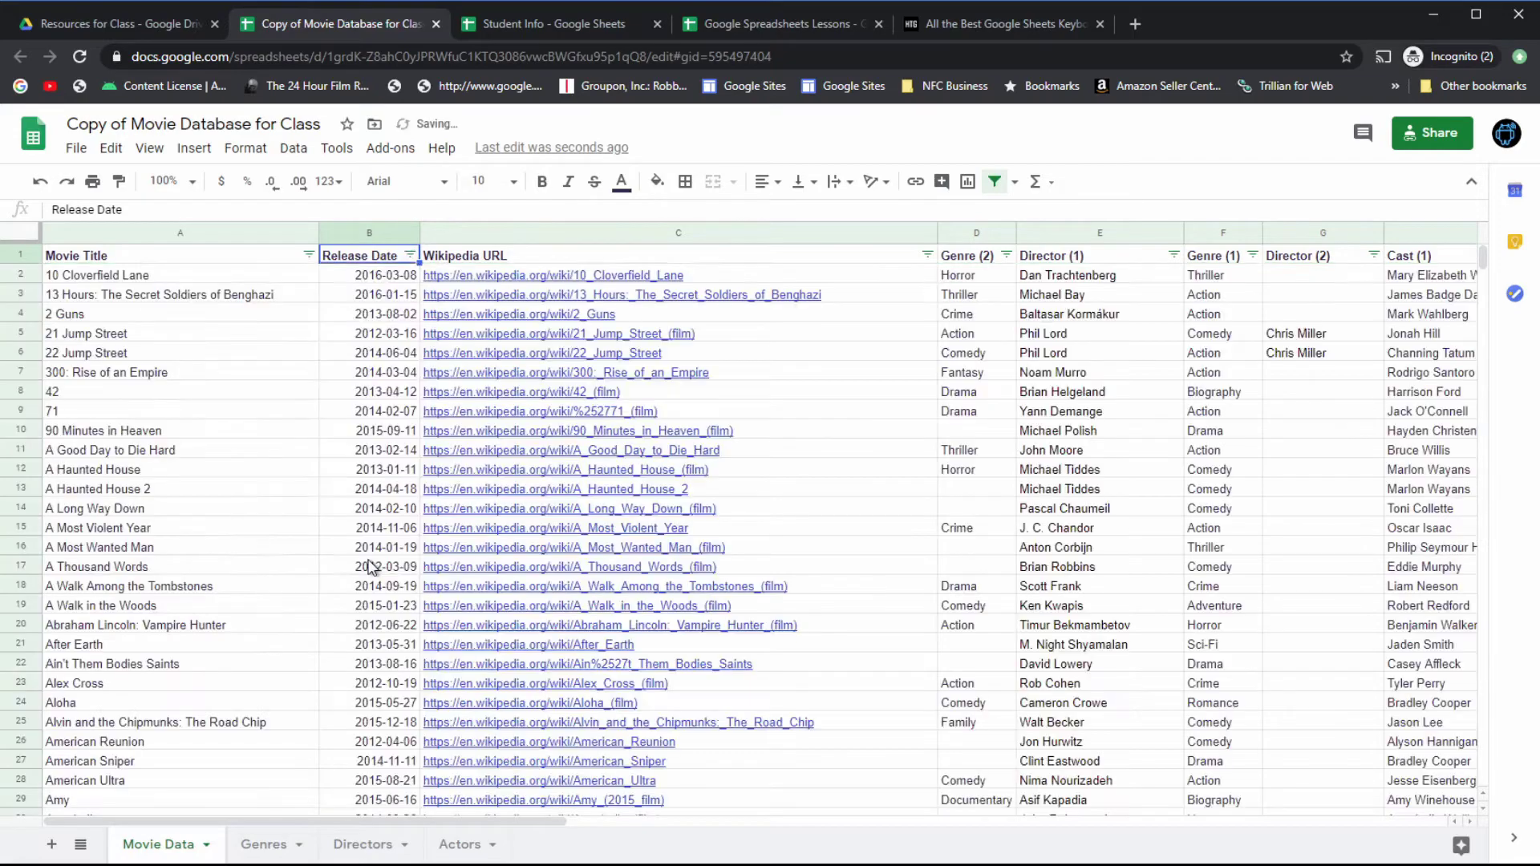
Step: Scroll through the full movie list and select the first movie's release date cell
{"action": "scroll", "coordinate": [388, 388], "scroll_direction": "down", "scroll_amount": 10}
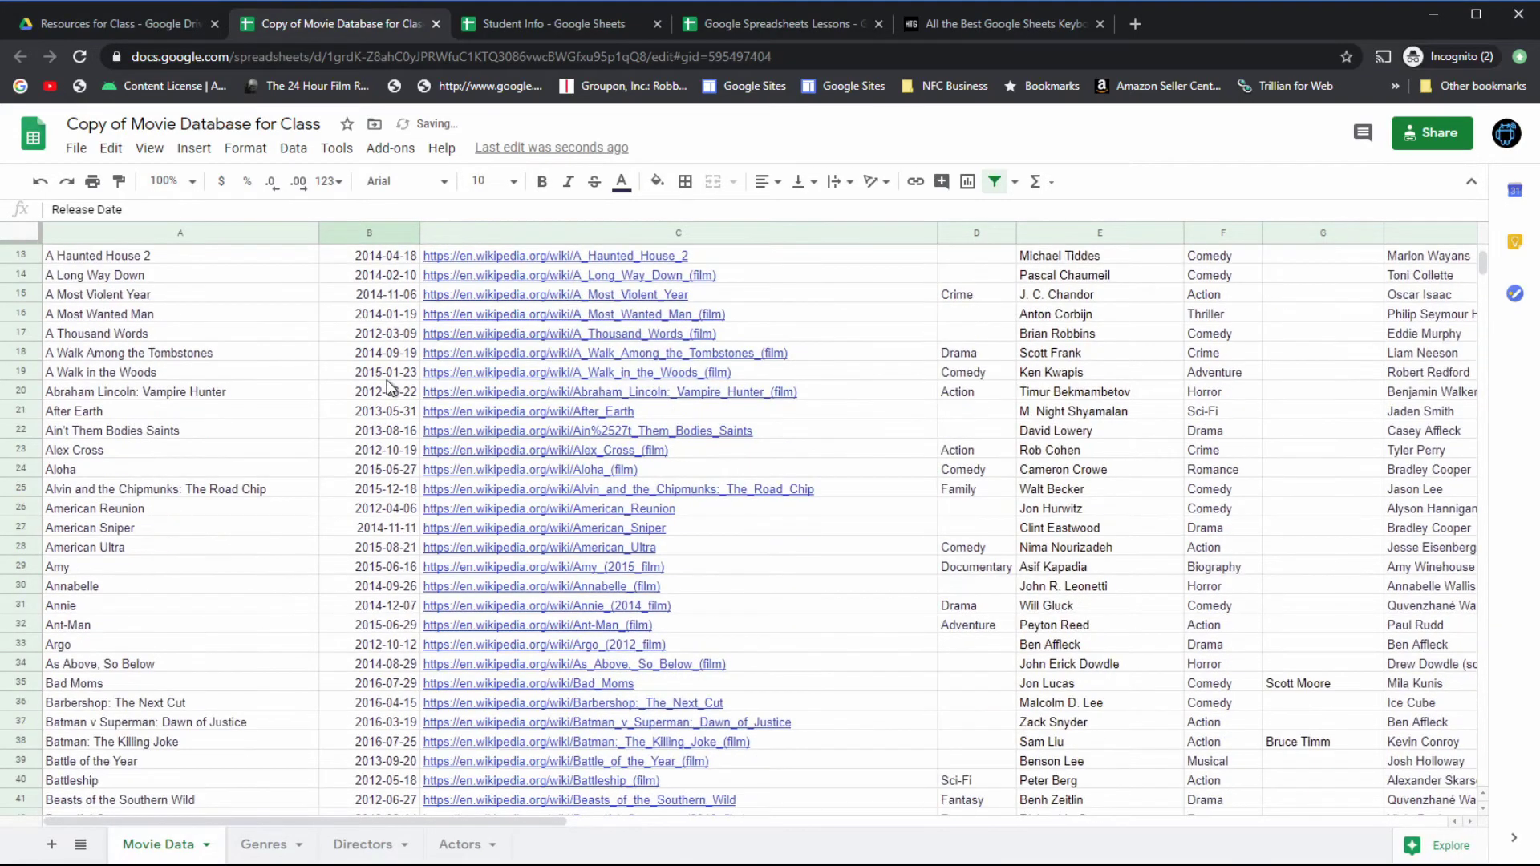
{"action": "scroll", "coordinate": [388, 387], "scroll_direction": "up", "scroll_amount": 4}
{"action": "scroll", "coordinate": [388, 383], "scroll_direction": "up", "scroll_amount": 6}
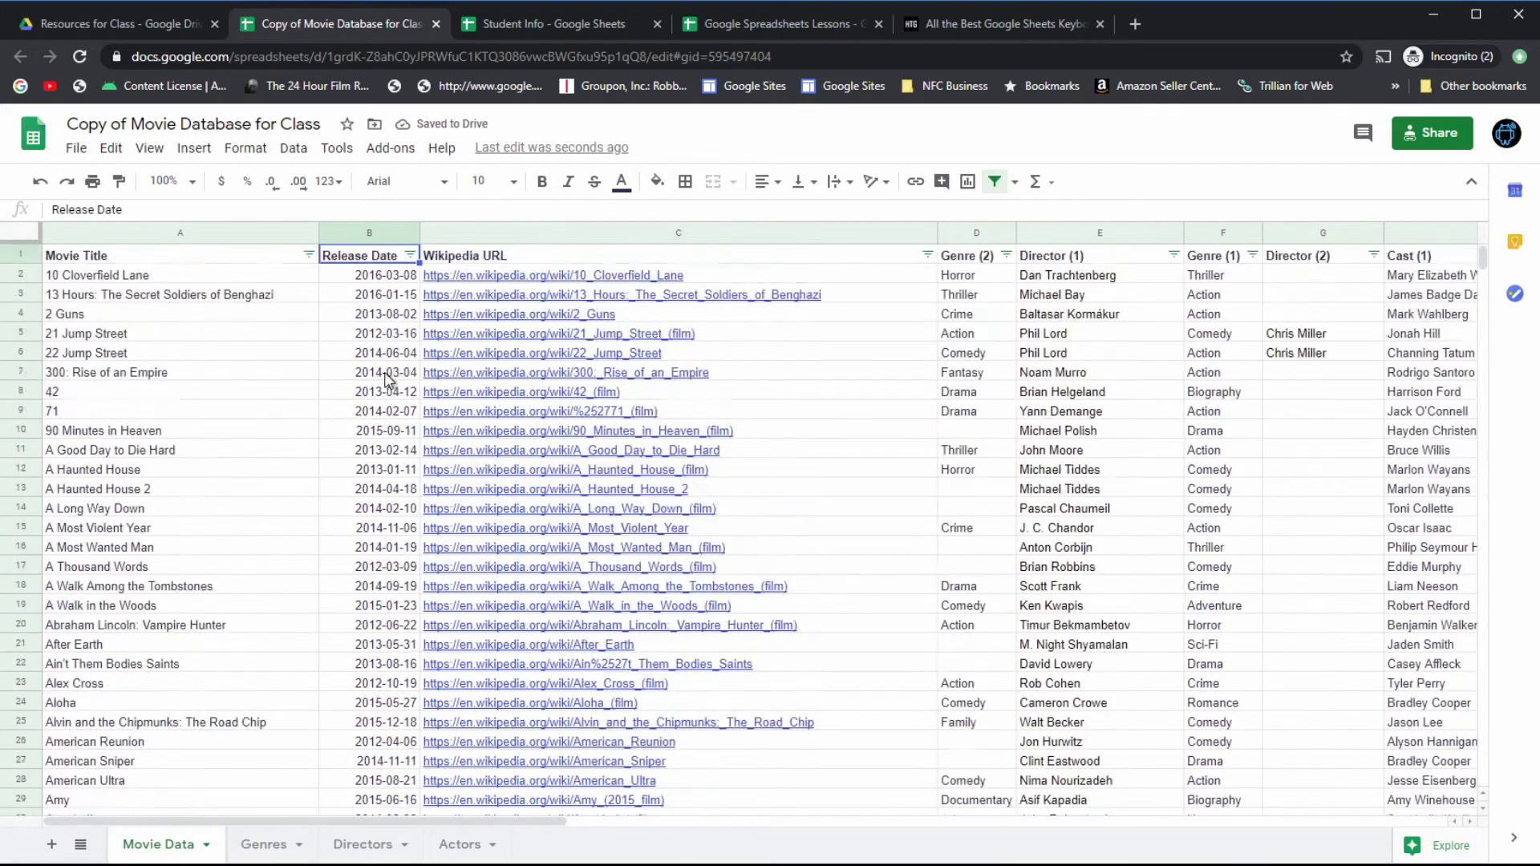
{"action": "scroll", "coordinate": [389, 377], "scroll_direction": "down", "scroll_amount": 20}
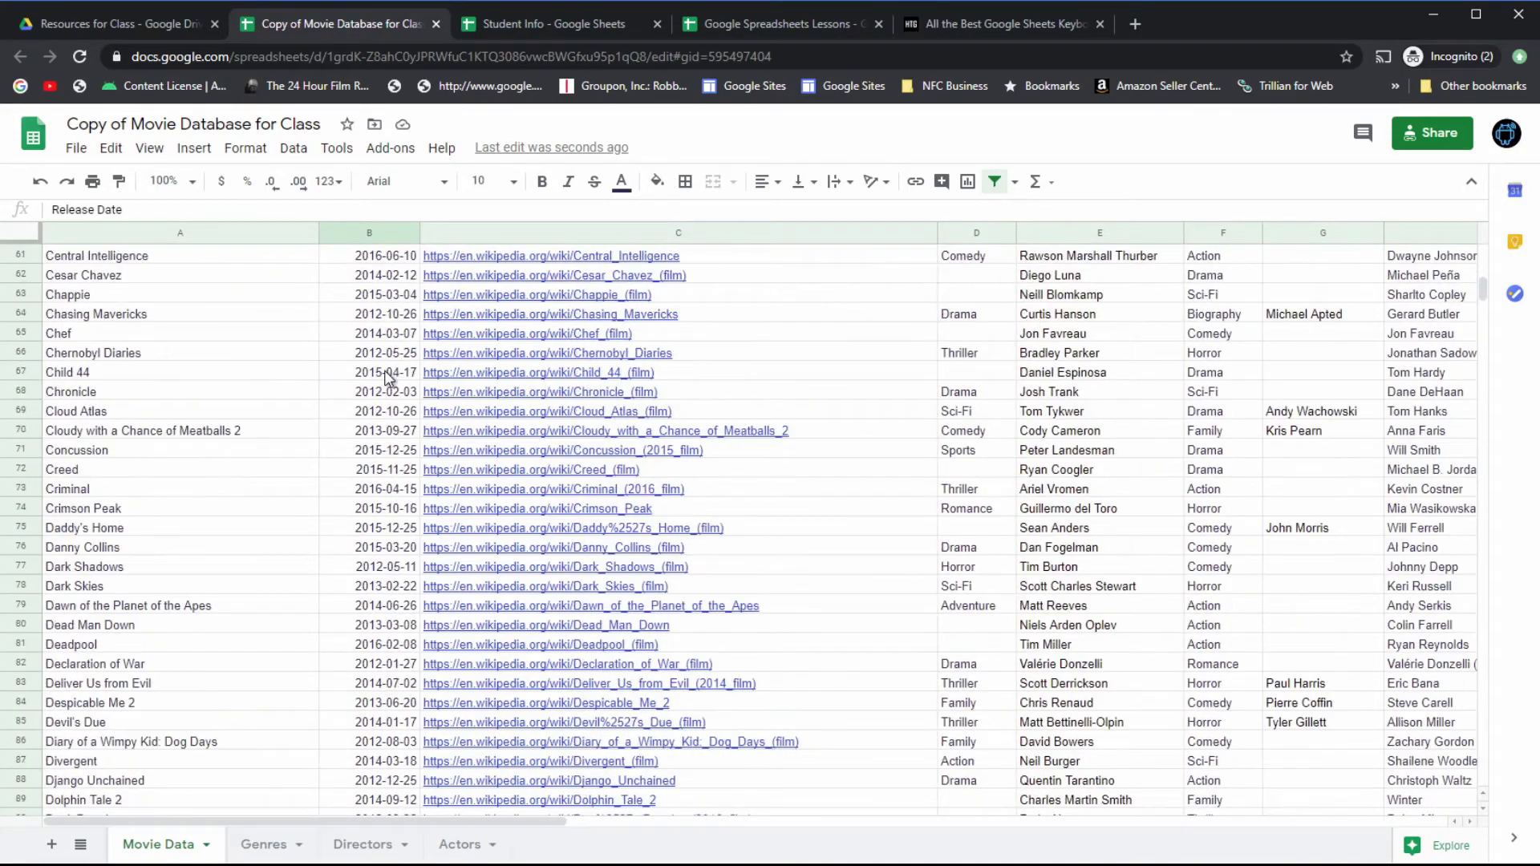
{"action": "scroll", "coordinate": [387, 377], "scroll_direction": "down", "scroll_amount": 20}
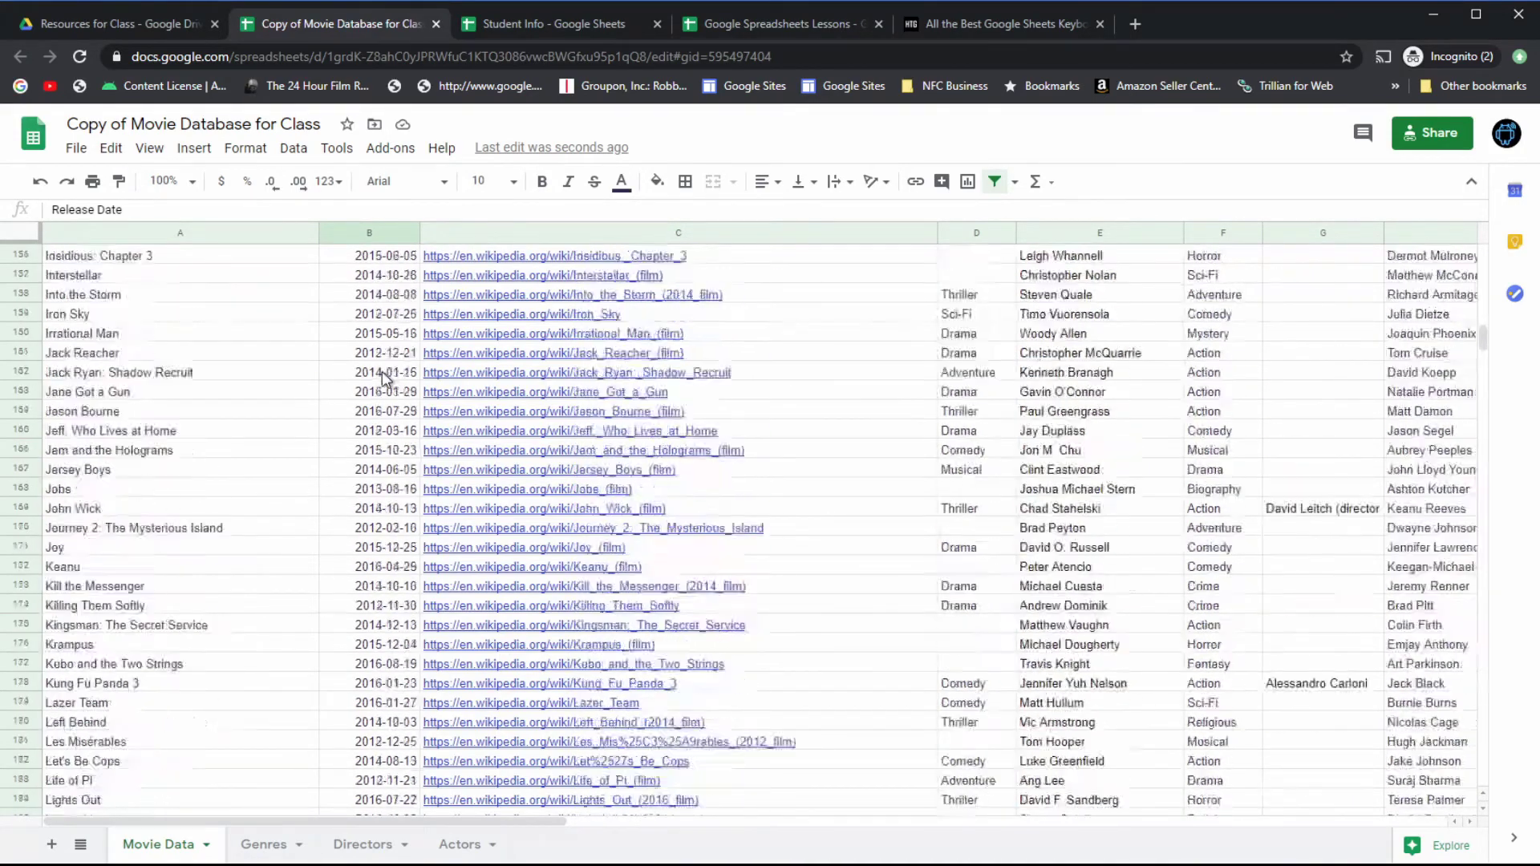
{"action": "scroll", "coordinate": [387, 377], "scroll_direction": "down", "scroll_amount": 7}
{"action": "scroll", "coordinate": [384, 377], "scroll_direction": "down", "scroll_amount": 20}
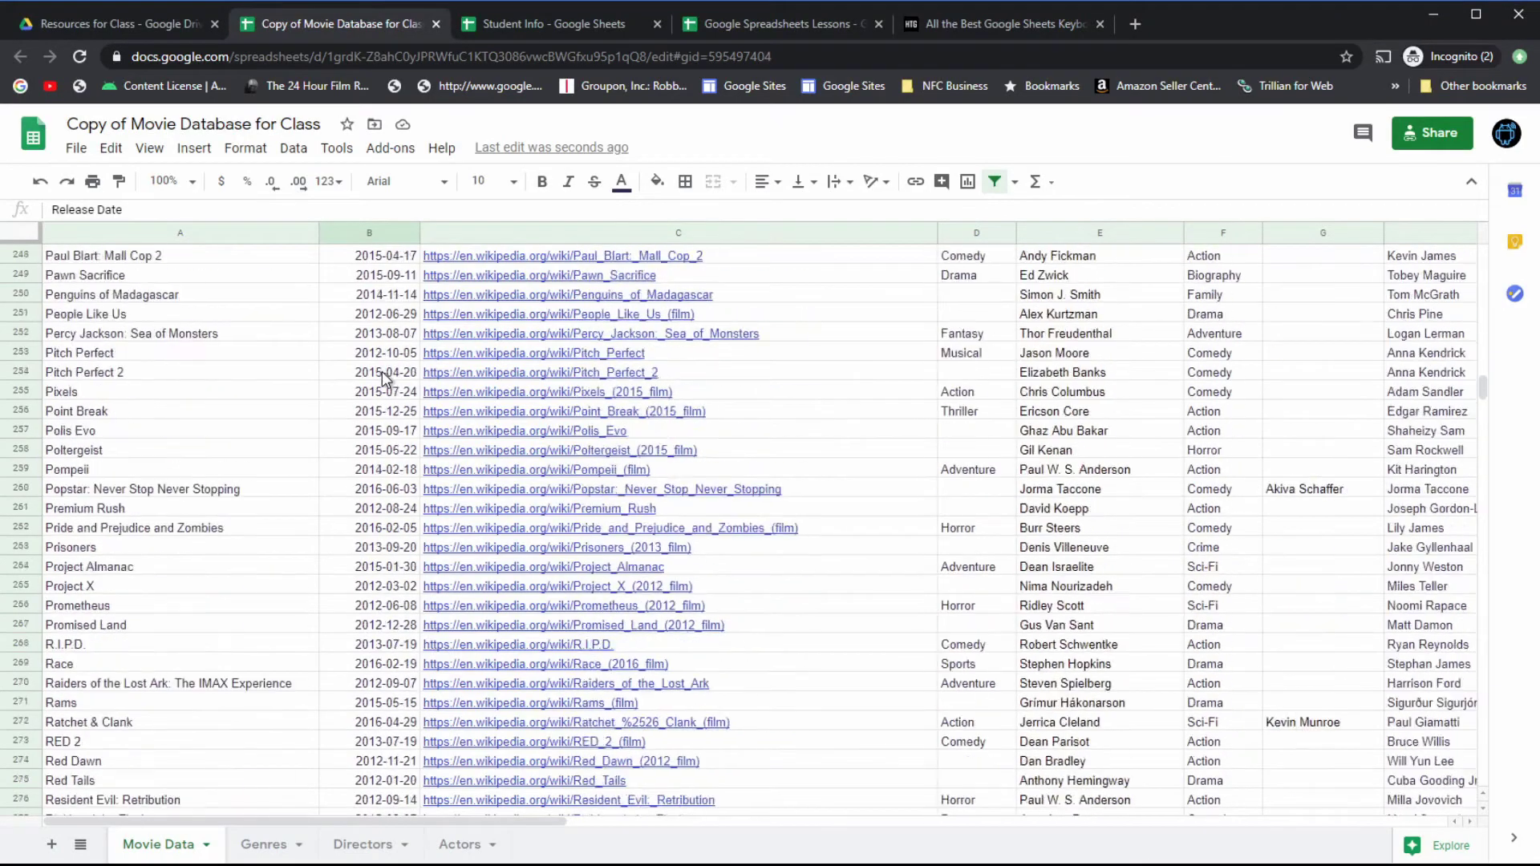
{"action": "scroll", "coordinate": [384, 377], "scroll_direction": "down", "scroll_amount": 20}
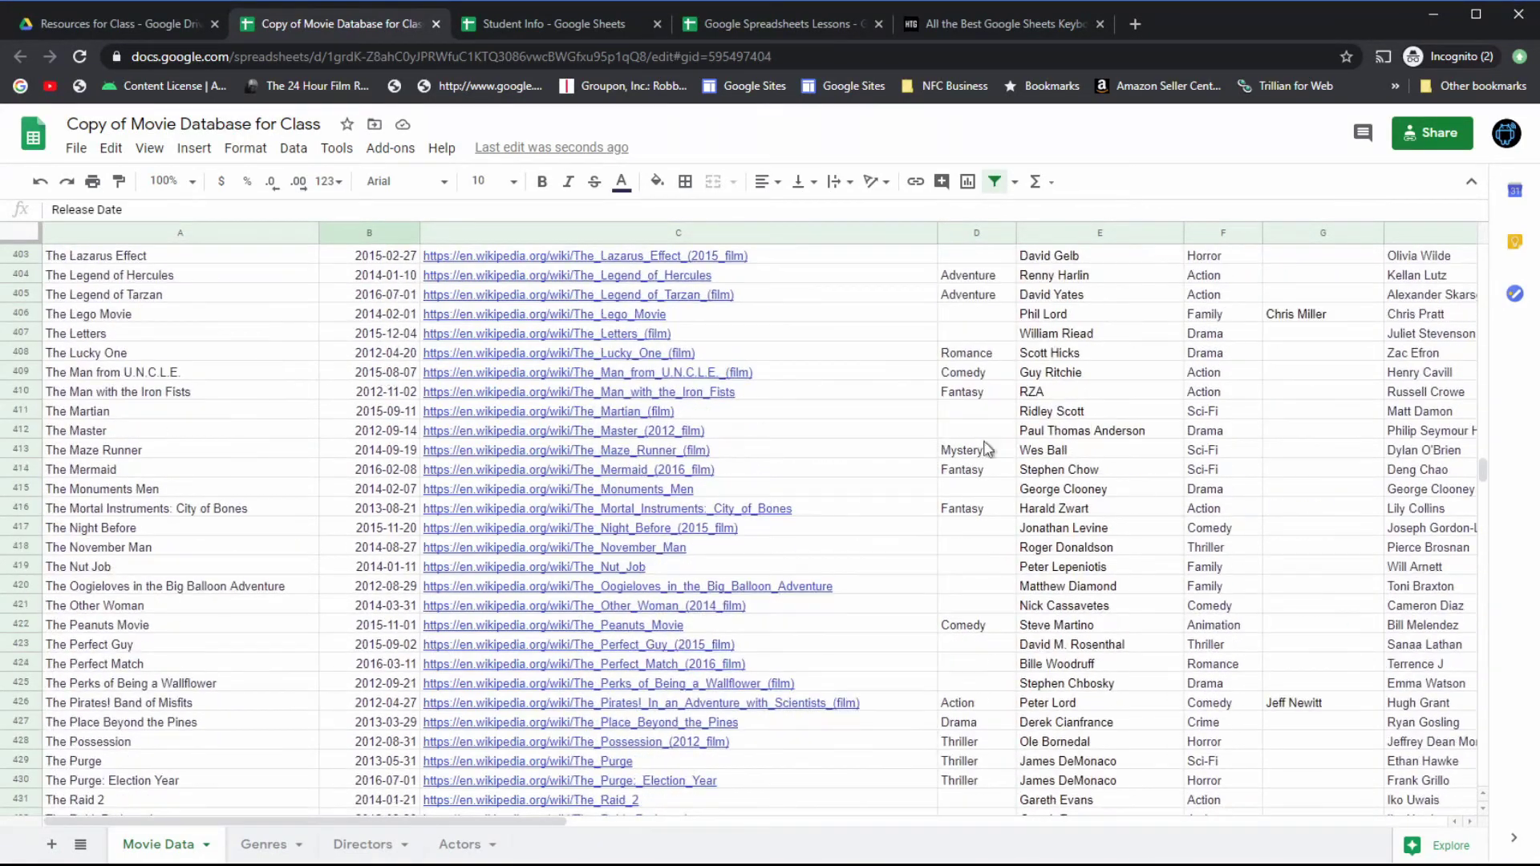
{"action": "left_click_drag", "start_coordinate": [1480, 470], "coordinate": [1479, 251]}
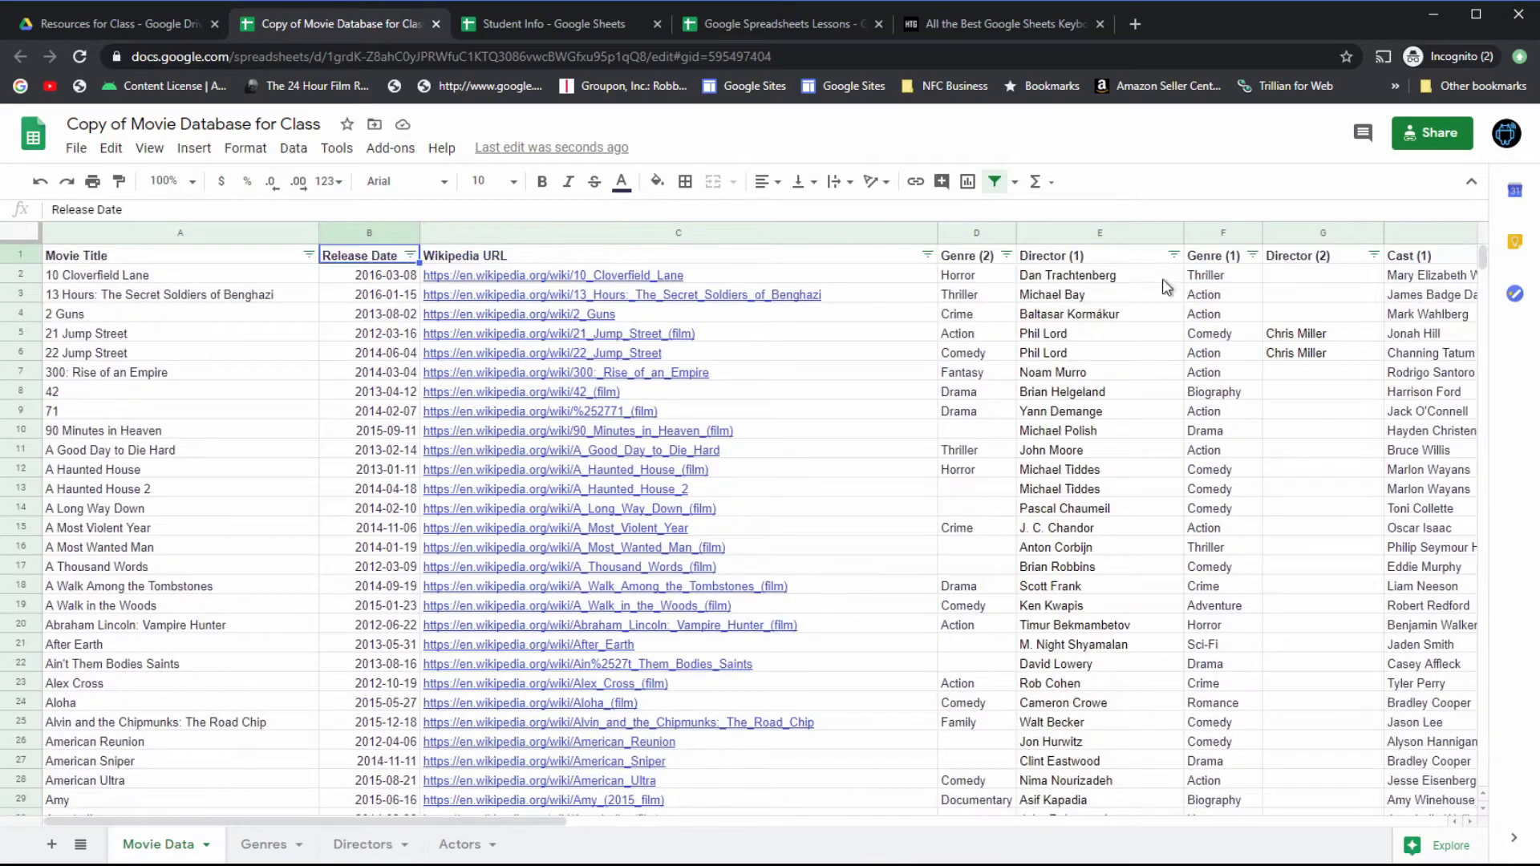
{"action": "left_click", "coordinate": [389, 281]}
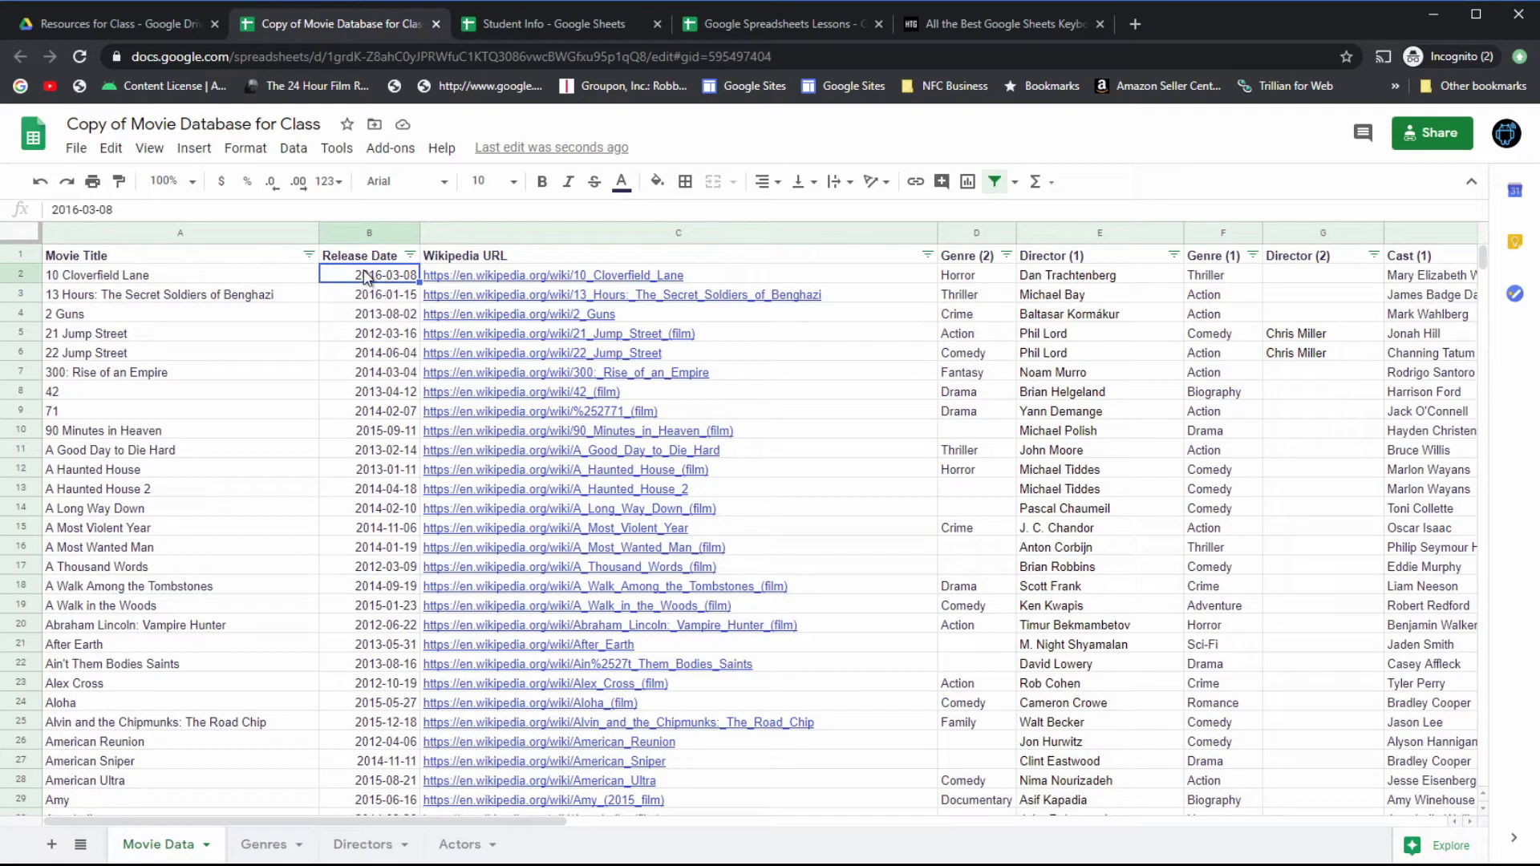
{"action": "right_click", "coordinate": [366, 278]}
{"action": "left_click", "coordinate": [365, 277]}
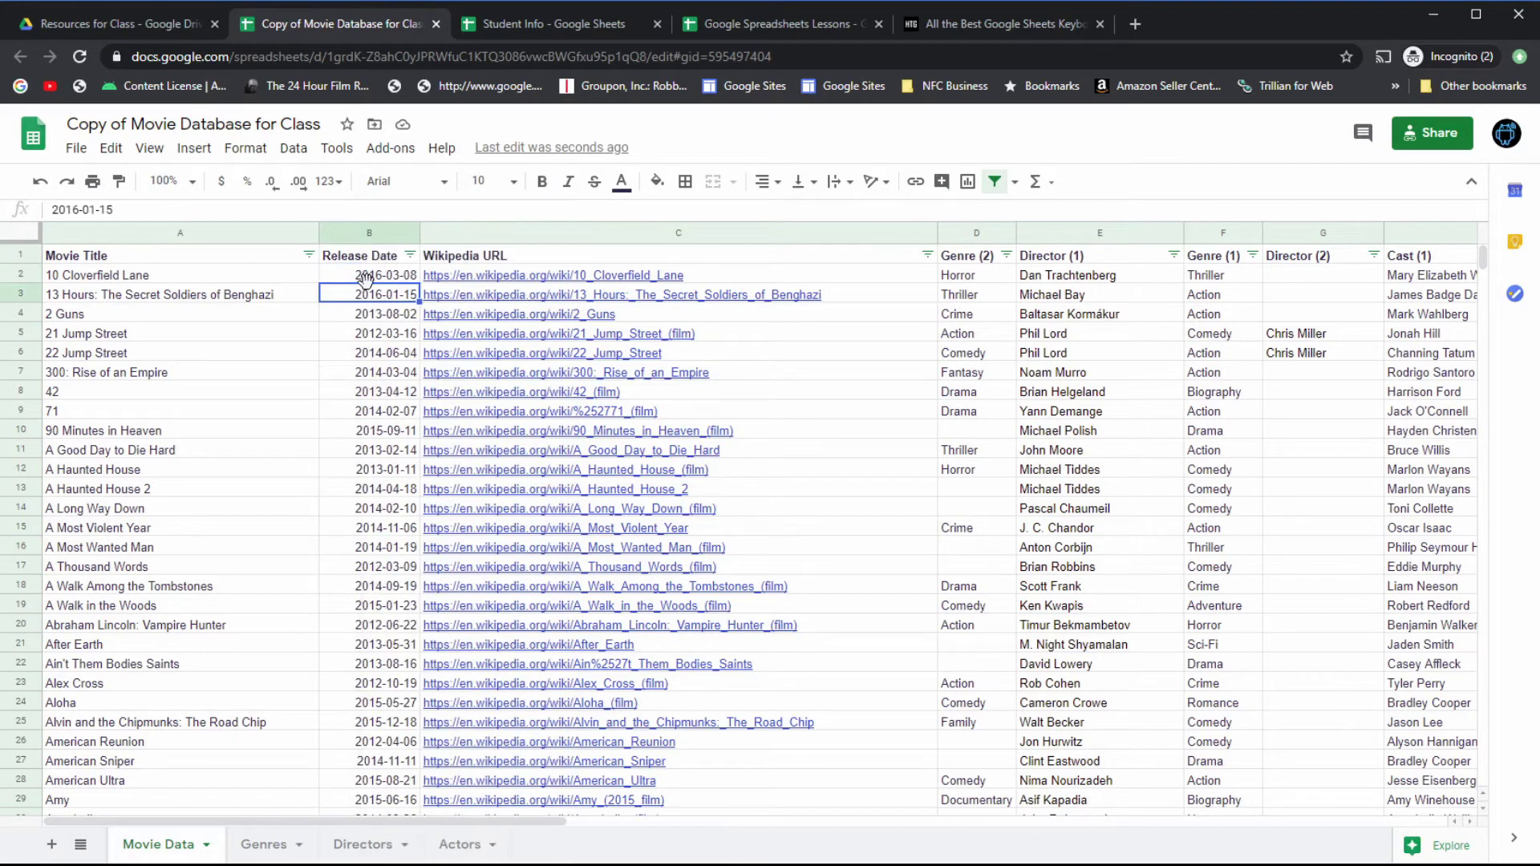
Step: Filter Release Date with the condition Date is after the exact date 01/01/2016
{"action": "left_click", "coordinate": [410, 255]}
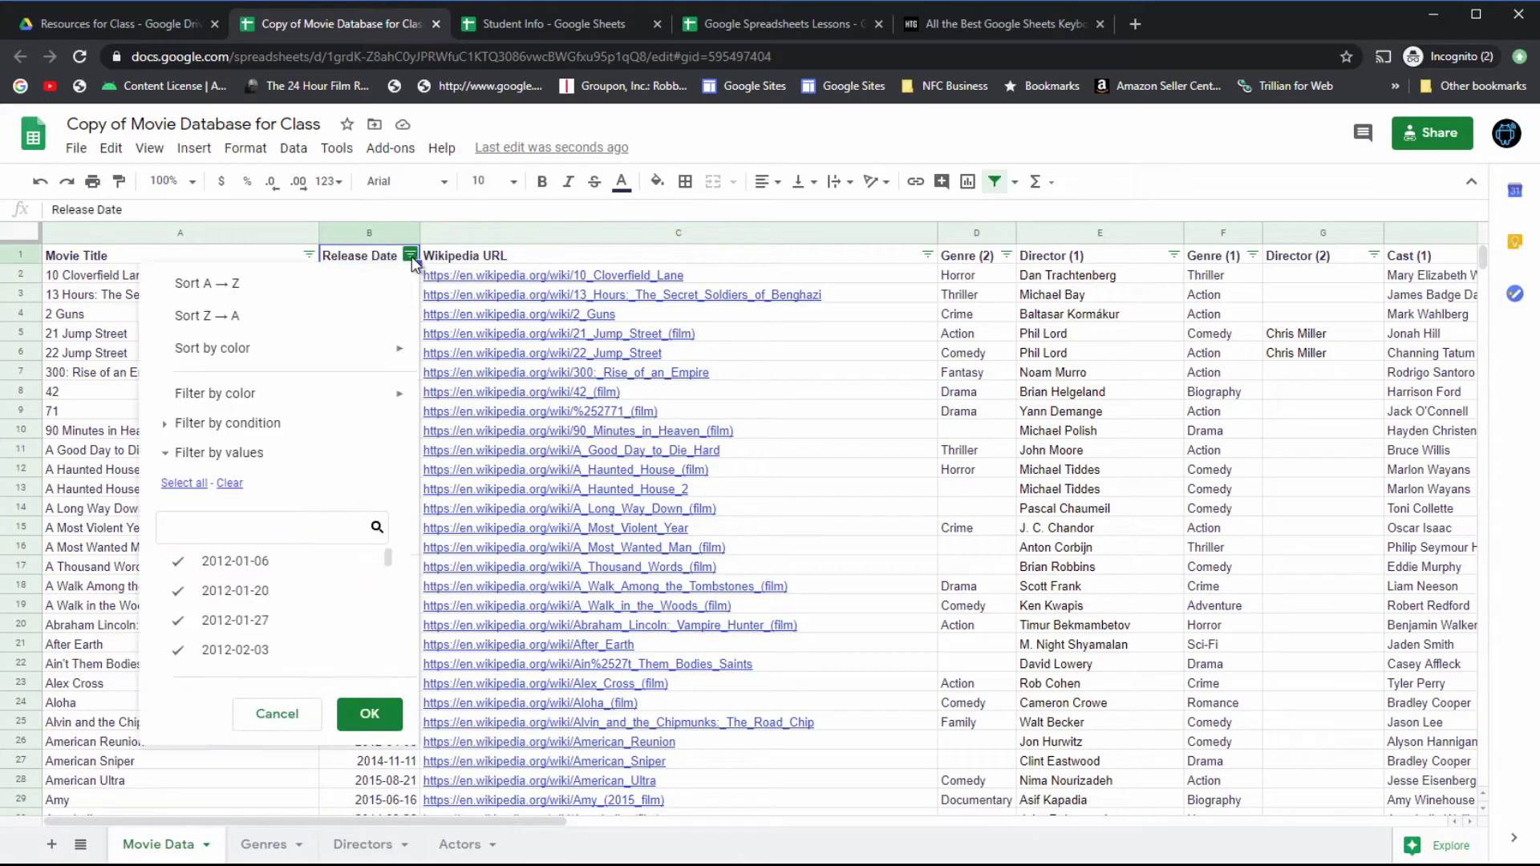
{"action": "left_click", "coordinate": [197, 423]}
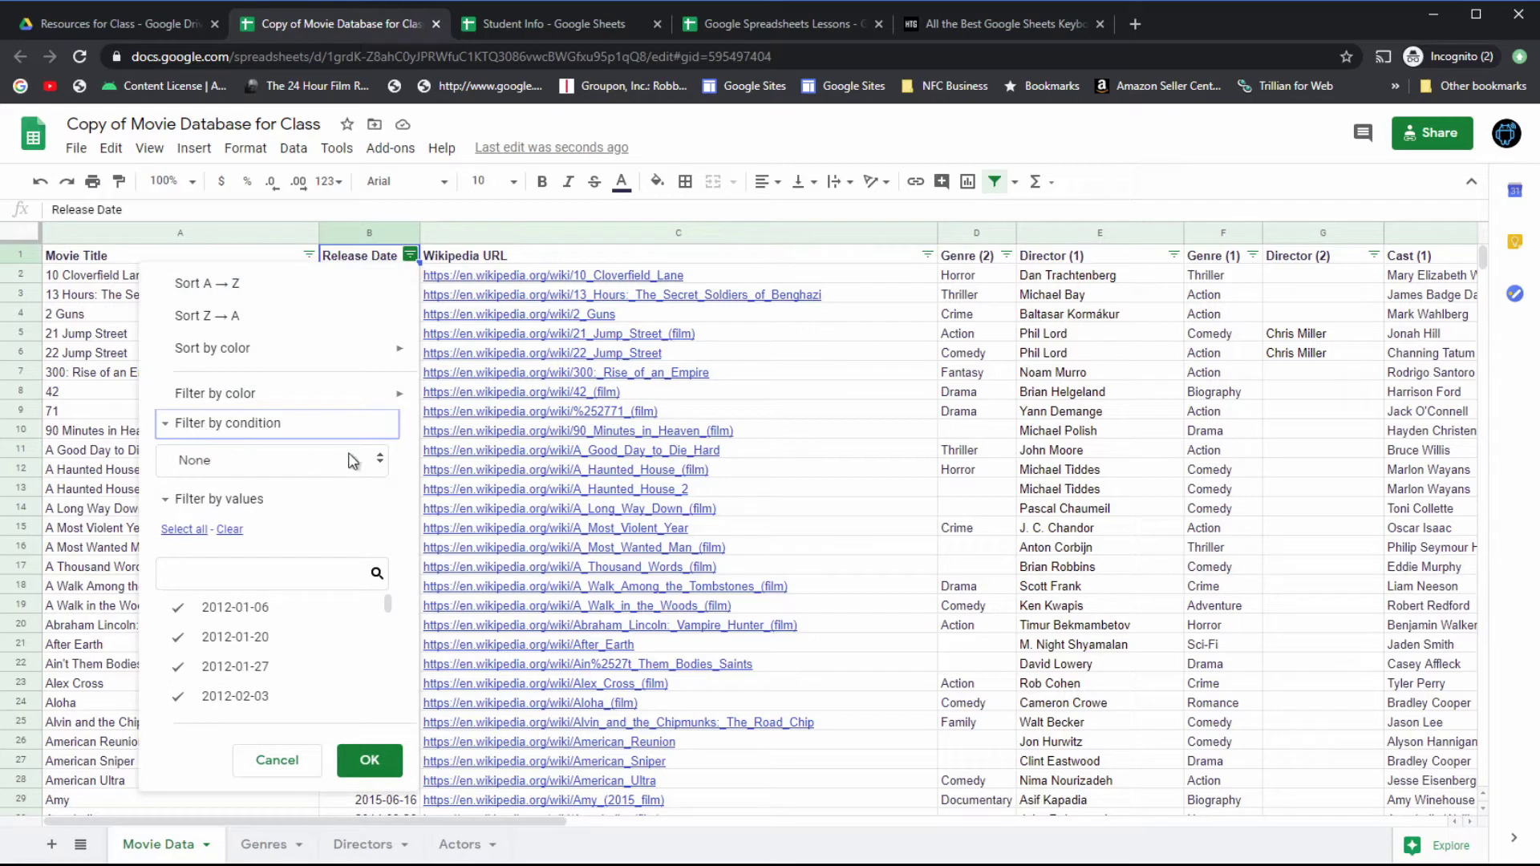
{"action": "left_click", "coordinate": [380, 468]}
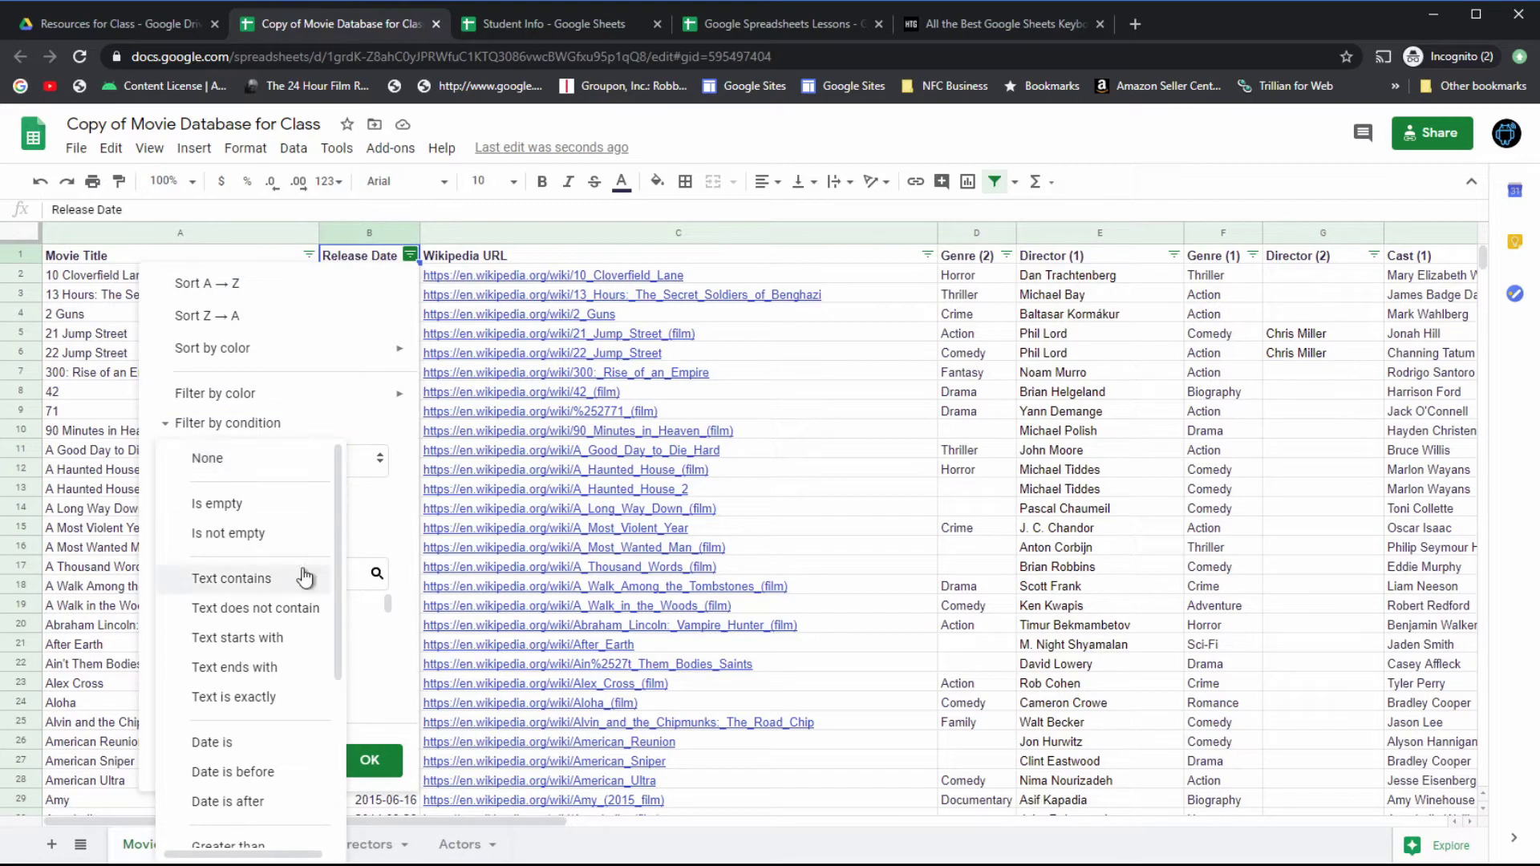
{"action": "left_click", "coordinate": [251, 802]}
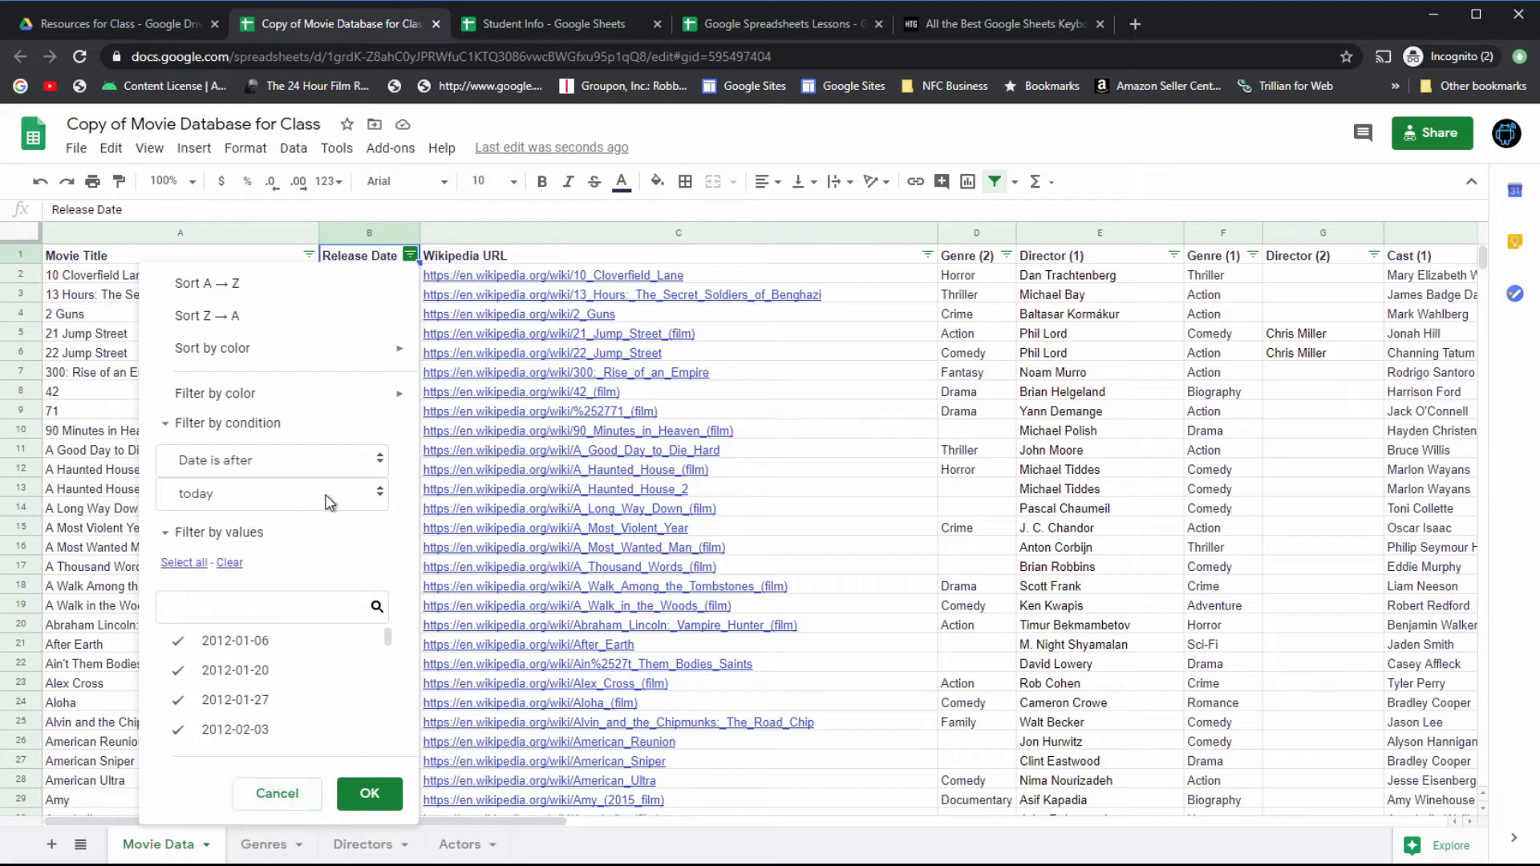
{"action": "left_click", "coordinate": [361, 501]}
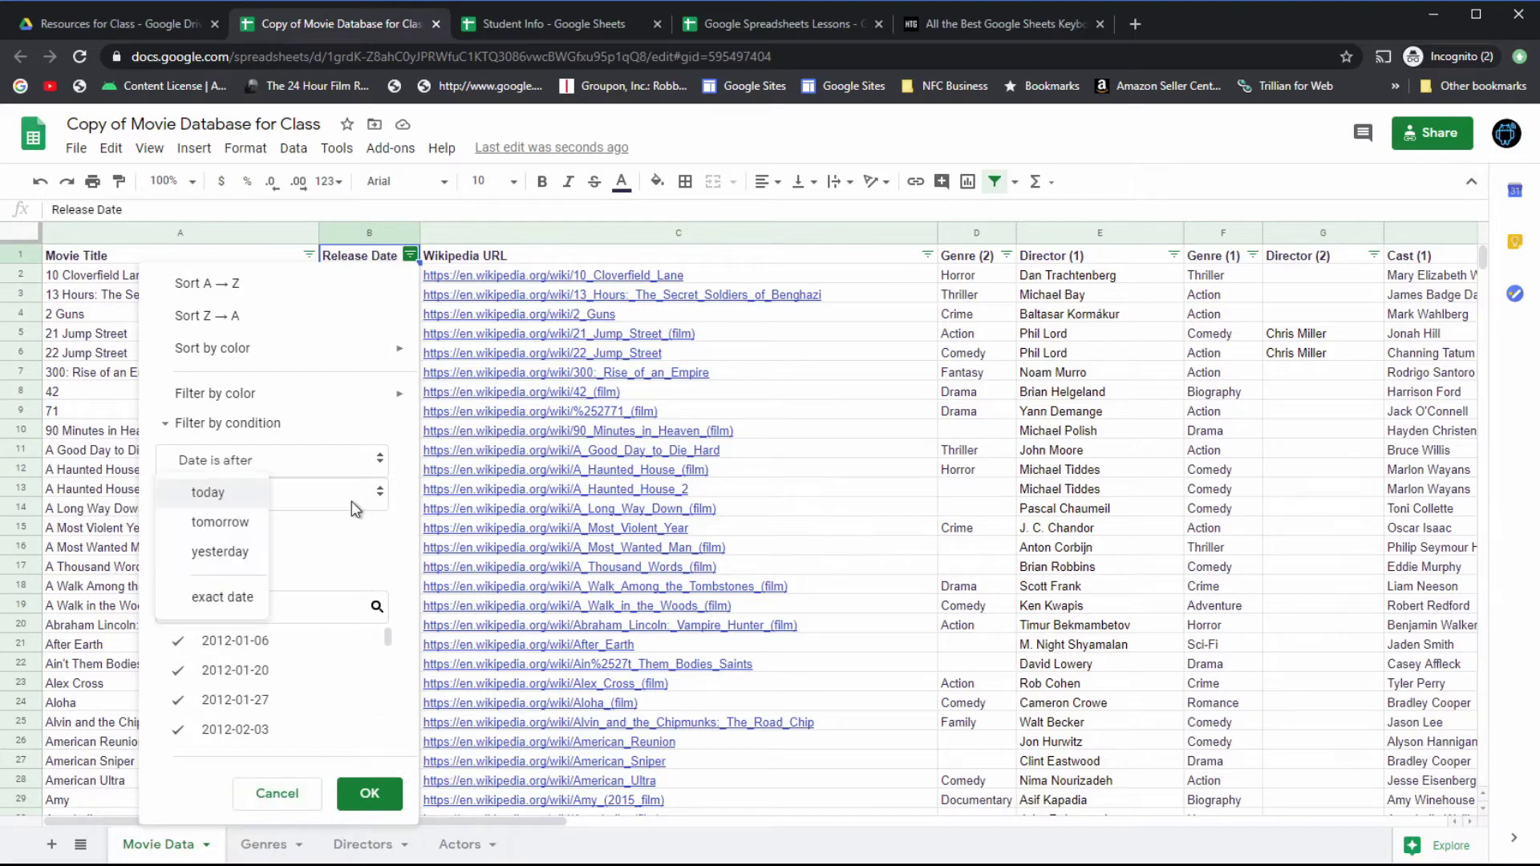
{"action": "left_click", "coordinate": [224, 595]}
{"action": "left_click", "coordinate": [179, 543]}
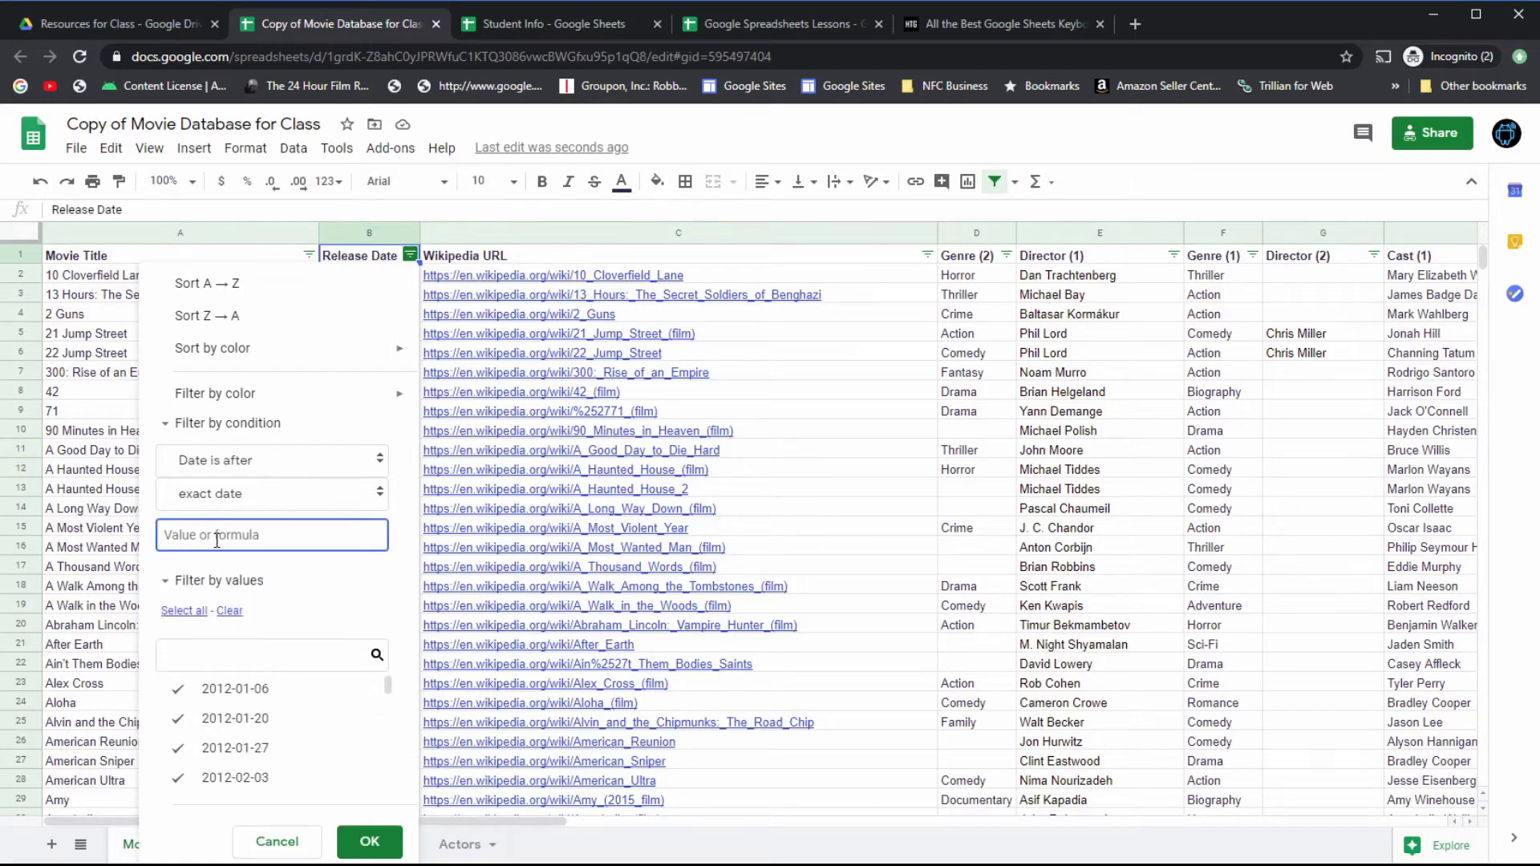
{"action": "type", "text": "01/01/2016"}
{"action": "left_click", "coordinate": [377, 847]}
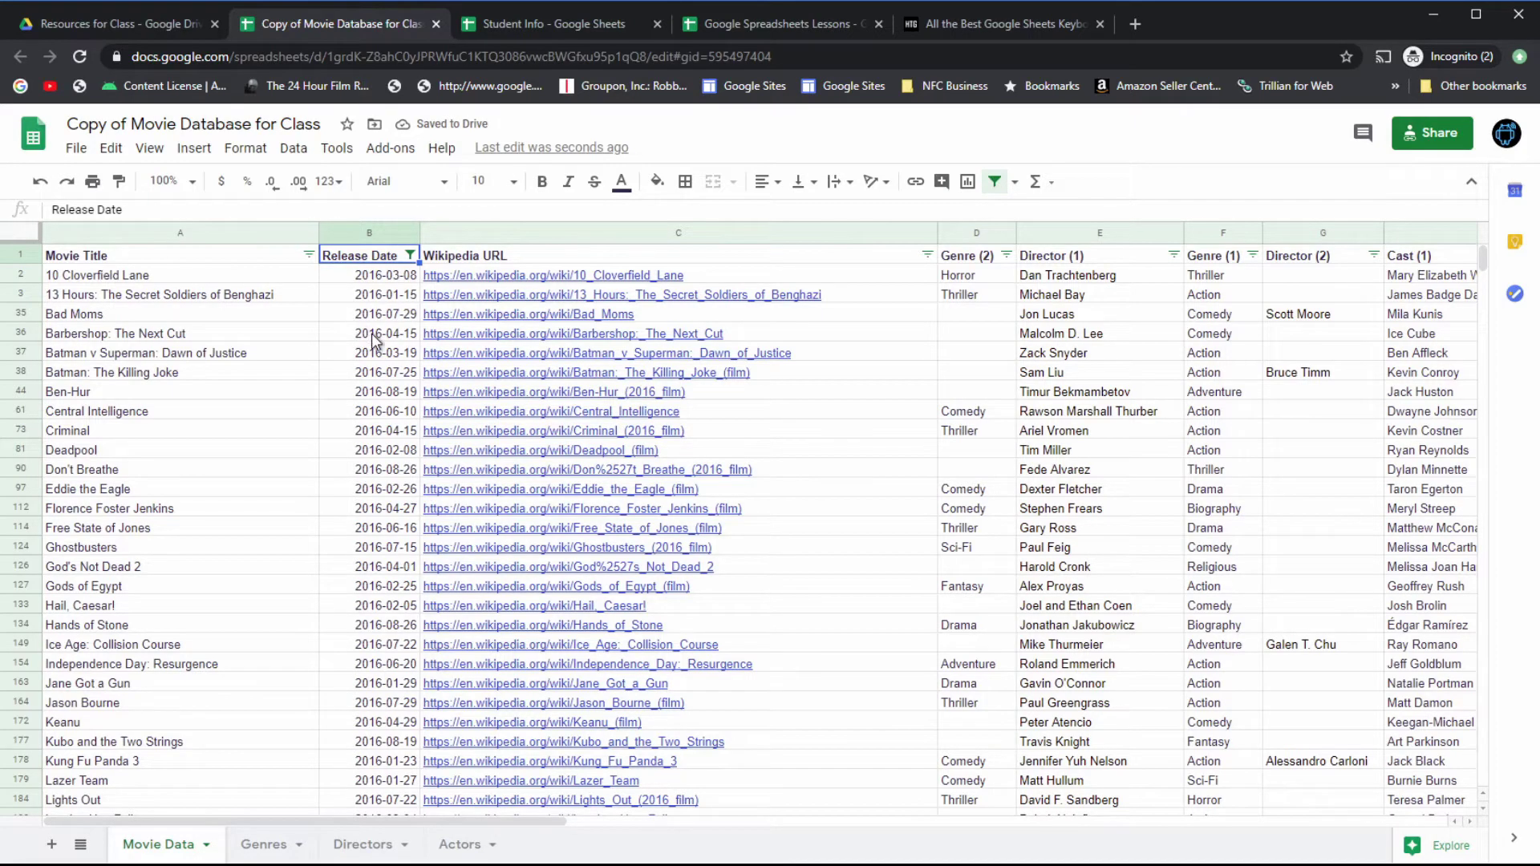
{"action": "scroll", "coordinate": [358, 329], "scroll_direction": "down", "scroll_amount": 1}
{"action": "scroll", "coordinate": [363, 341], "scroll_direction": "up", "scroll_amount": 1}
{"action": "scroll", "coordinate": [388, 524], "scroll_direction": "down", "scroll_amount": 20}
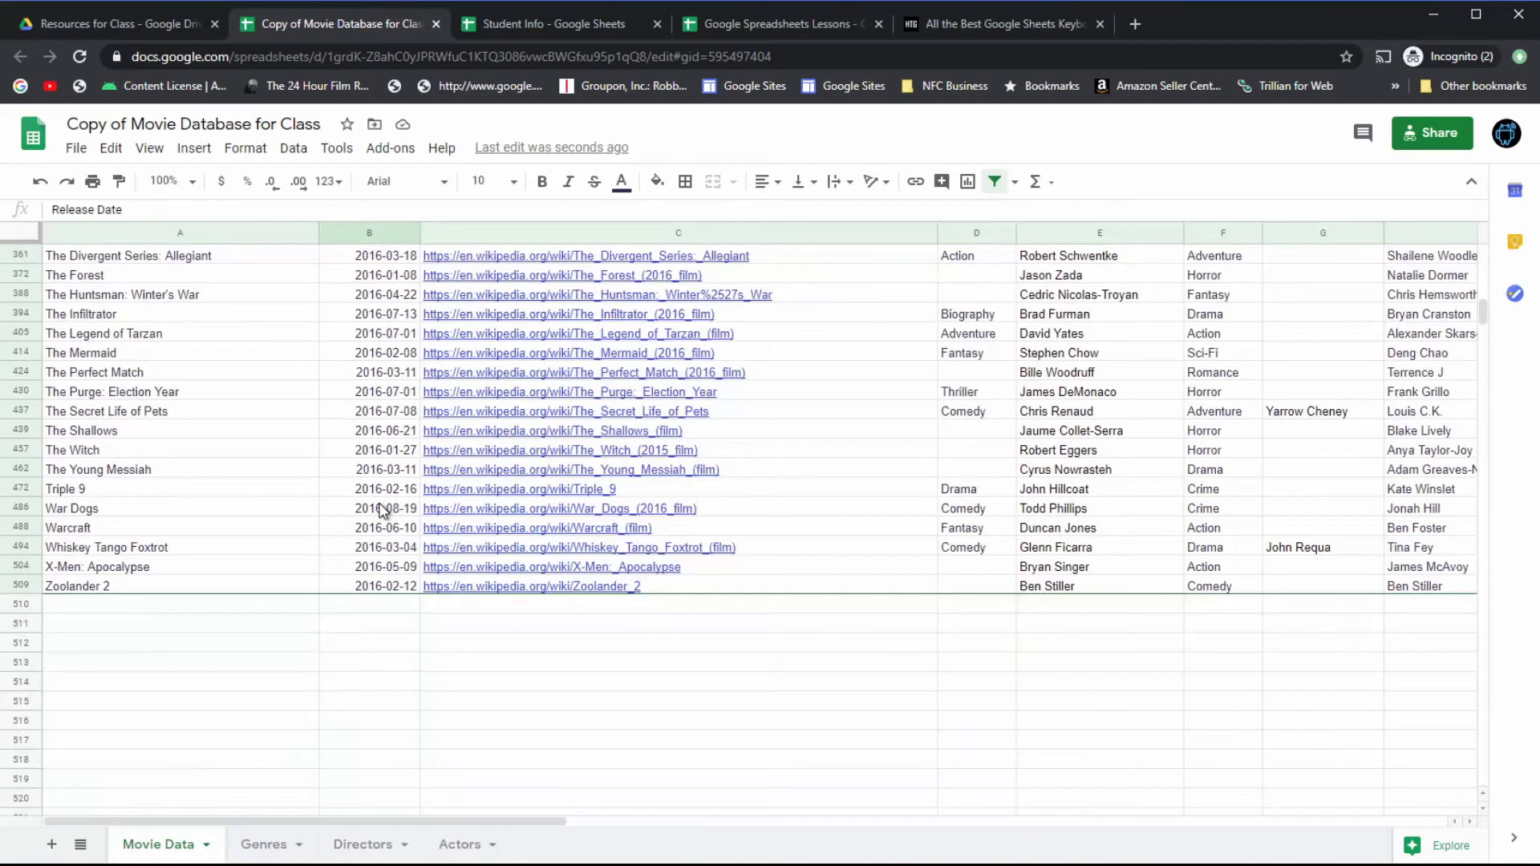
{"action": "scroll", "coordinate": [389, 537], "scroll_direction": "up", "scroll_amount": 20}
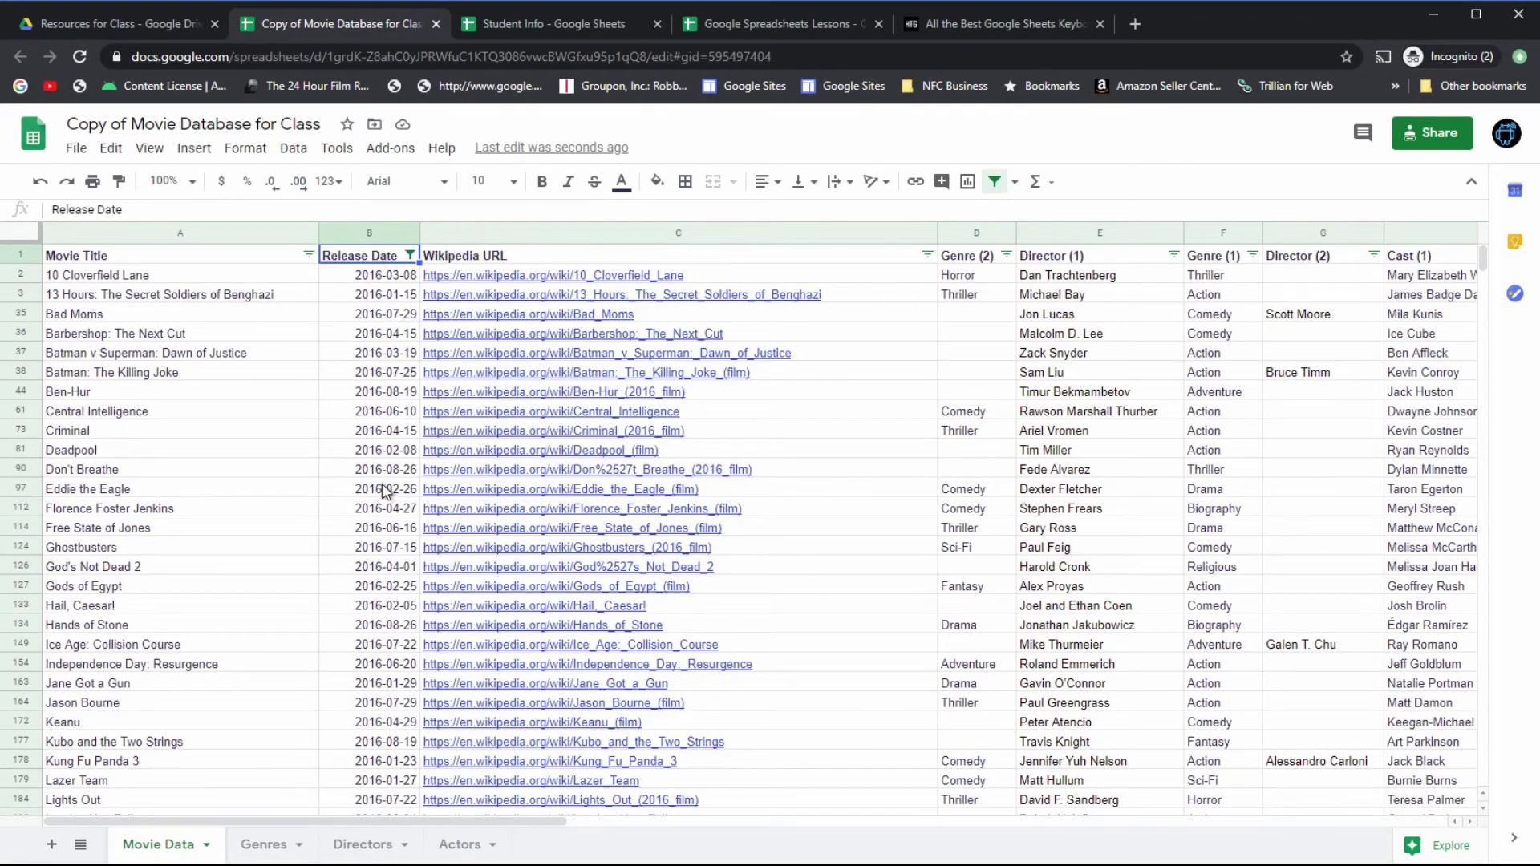
{"action": "scroll", "coordinate": [388, 493], "scroll_direction": "down", "scroll_amount": 3}
{"action": "scroll", "coordinate": [386, 491], "scroll_direction": "up", "scroll_amount": 3}
{"action": "scroll", "coordinate": [388, 522], "scroll_direction": "down", "scroll_amount": 12}
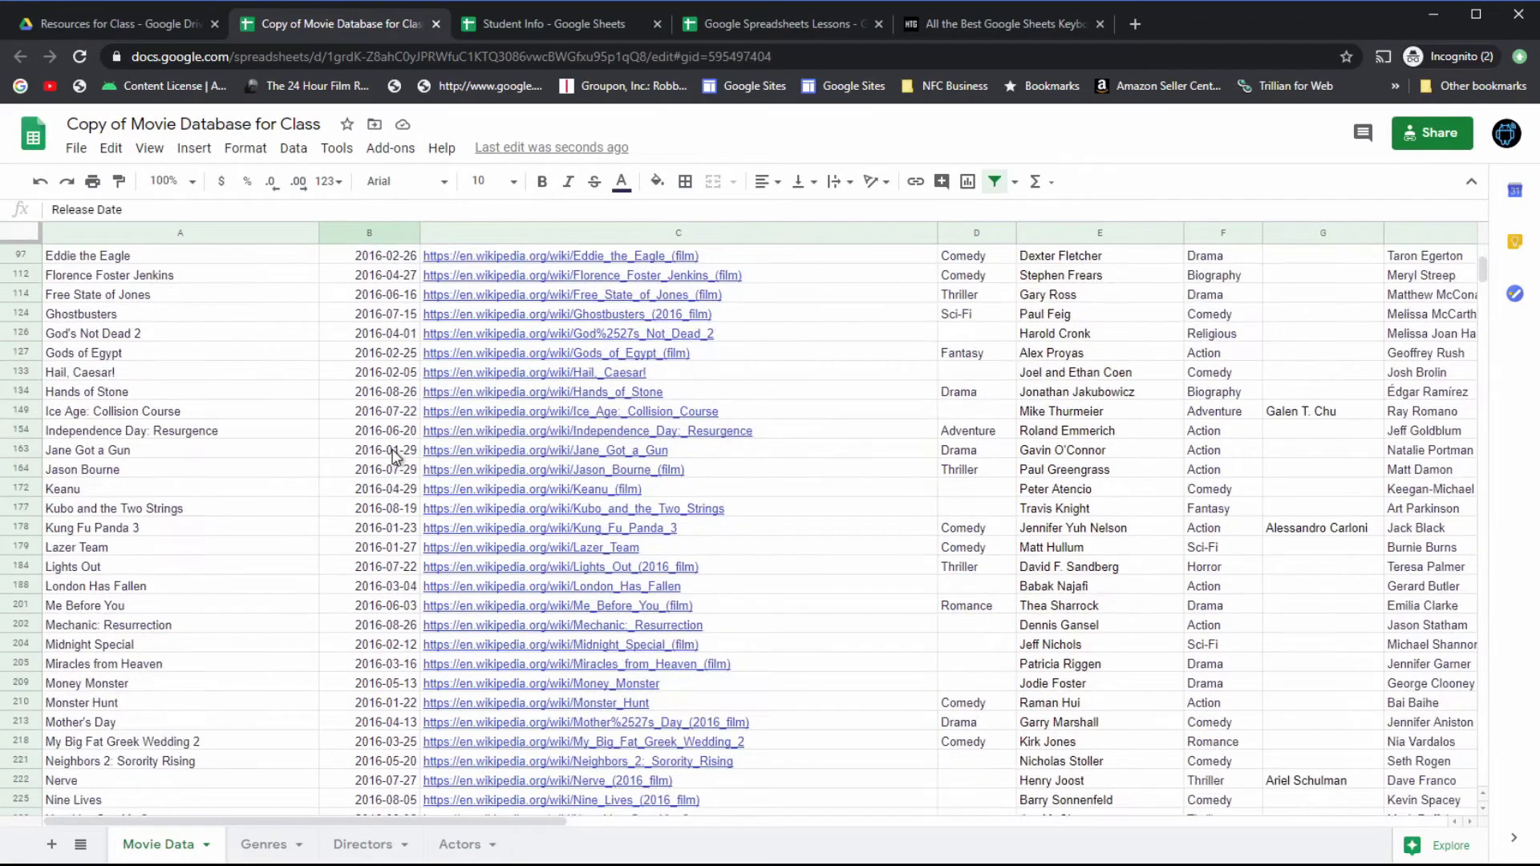
{"action": "scroll", "coordinate": [390, 576], "scroll_direction": "down", "scroll_amount": 4}
{"action": "scroll", "coordinate": [393, 582], "scroll_direction": "up", "scroll_amount": 16}
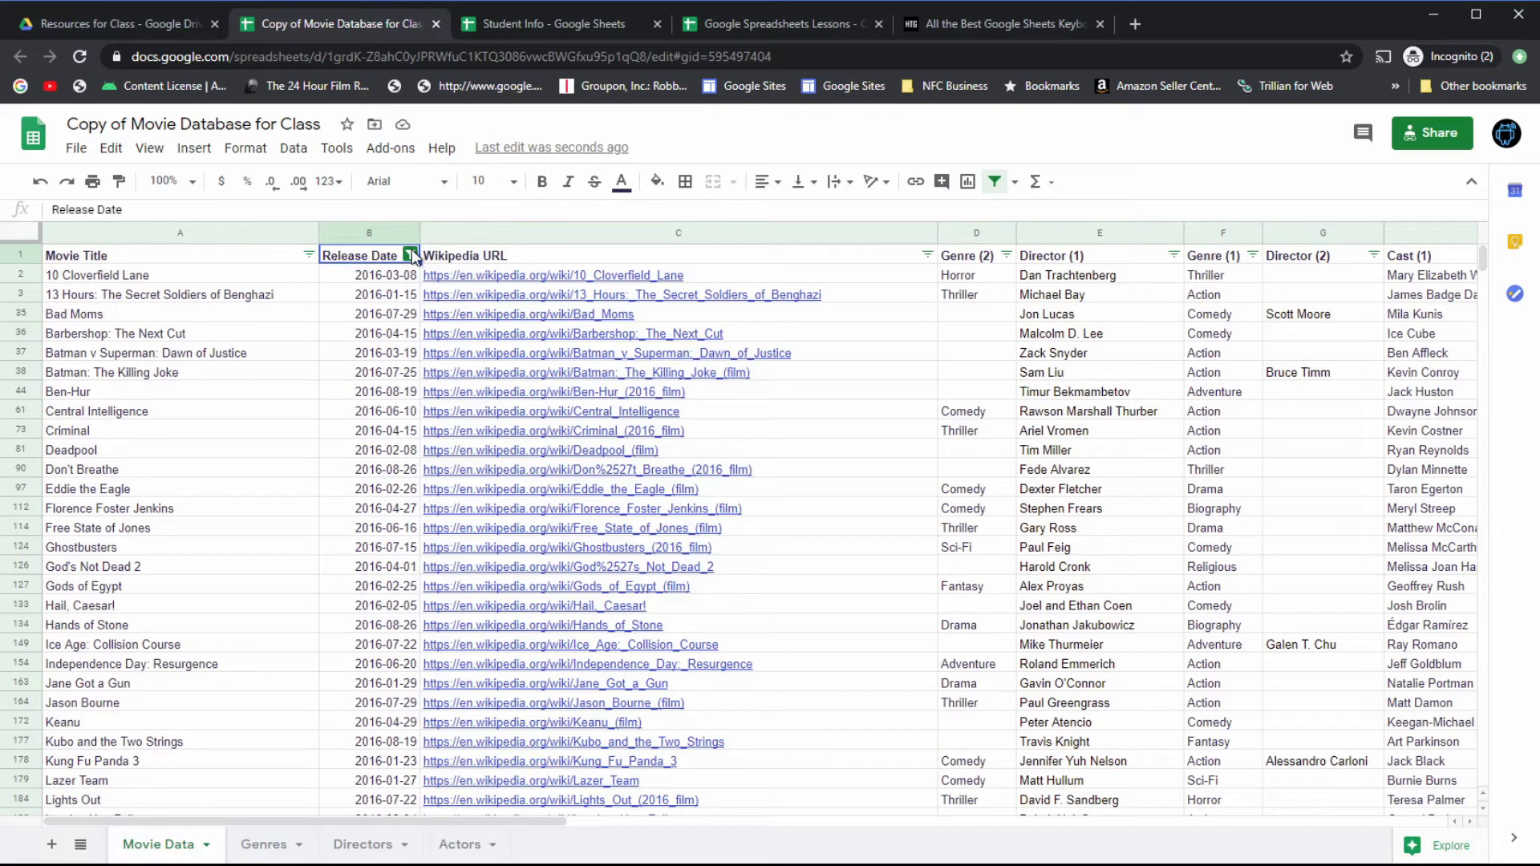
Step: Change the Release Date condition to Date is after 01/01/2015 and review the results
{"action": "left_click", "coordinate": [410, 255]}
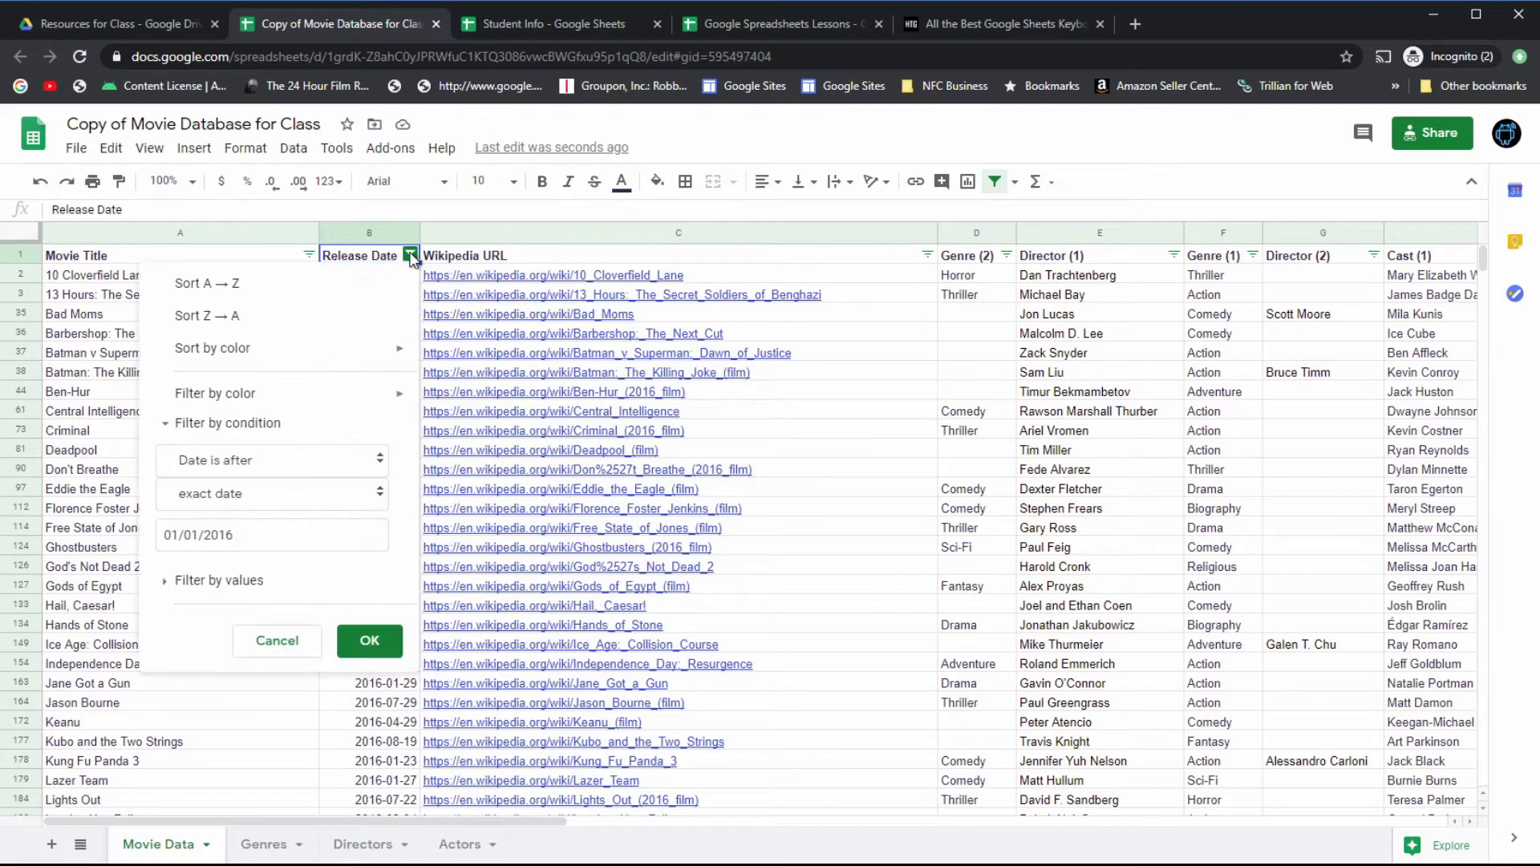
{"action": "left_click", "coordinate": [250, 539]}
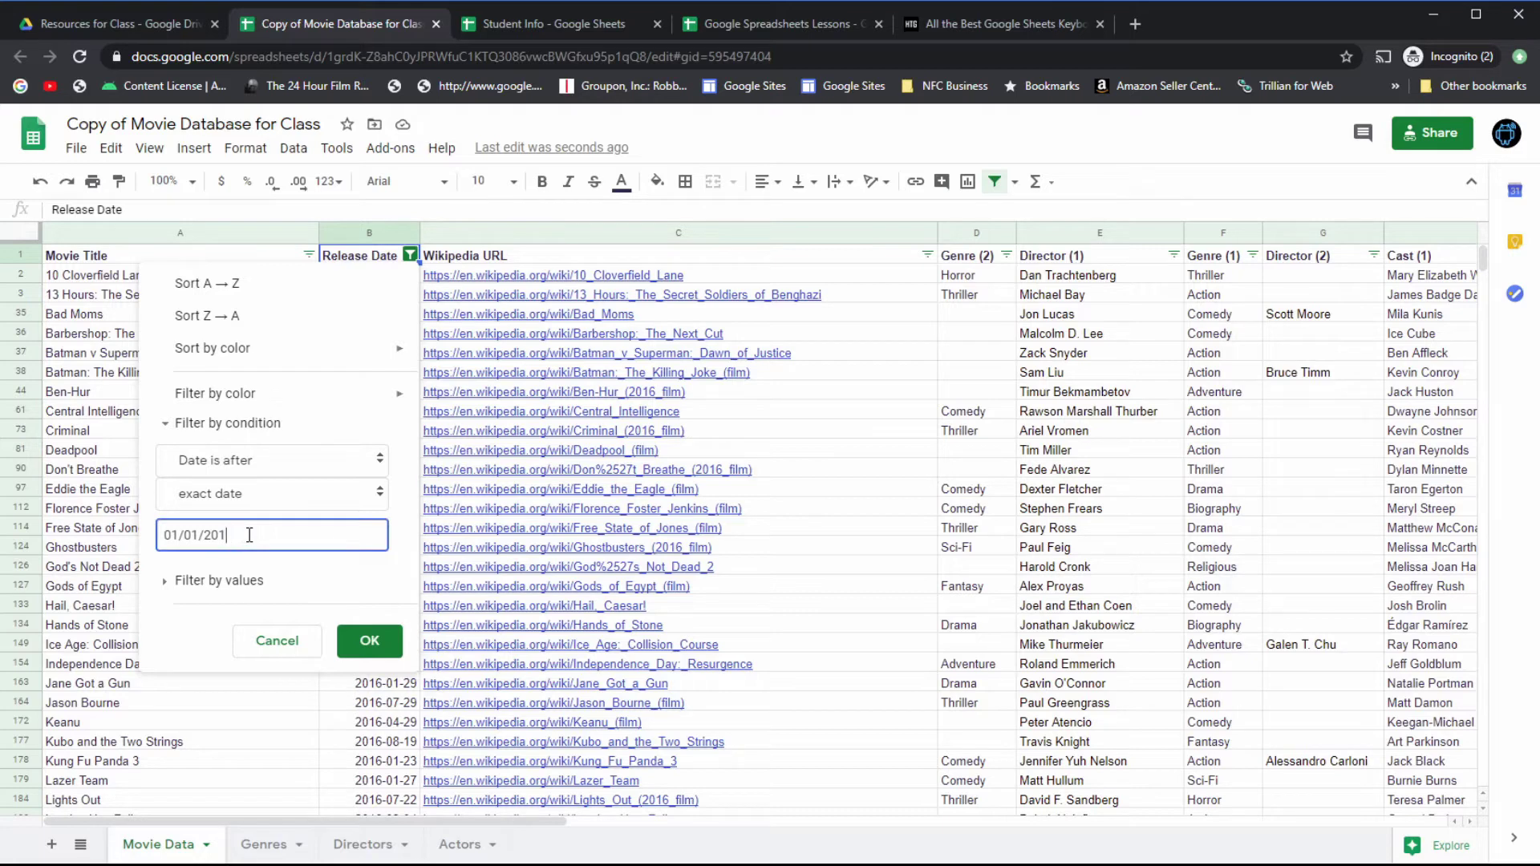
{"action": "left_click", "coordinate": [365, 641]}
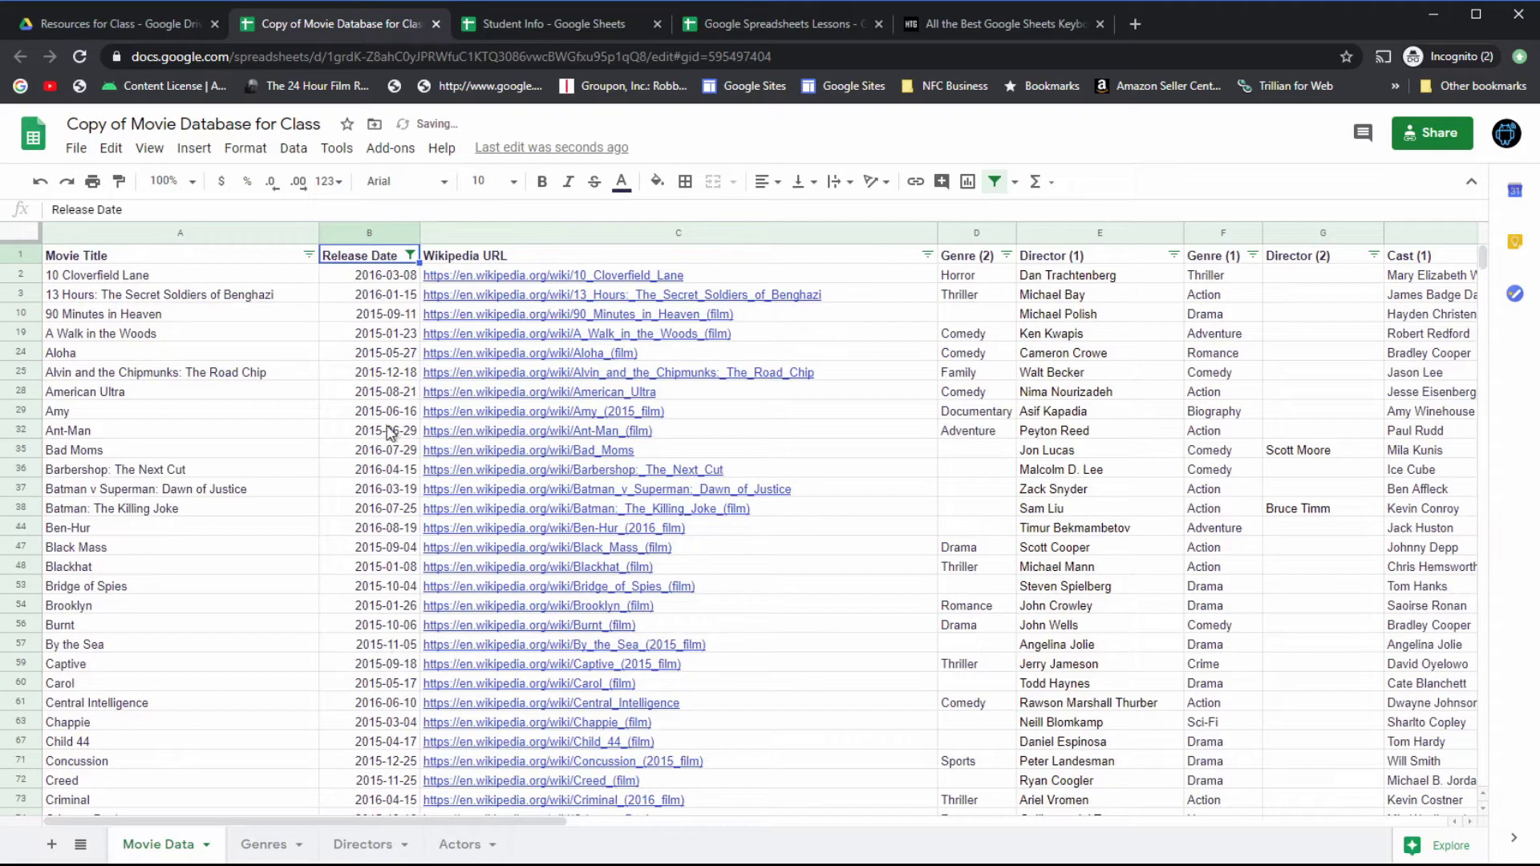
{"action": "scroll", "coordinate": [387, 341], "scroll_direction": "down", "scroll_amount": 15}
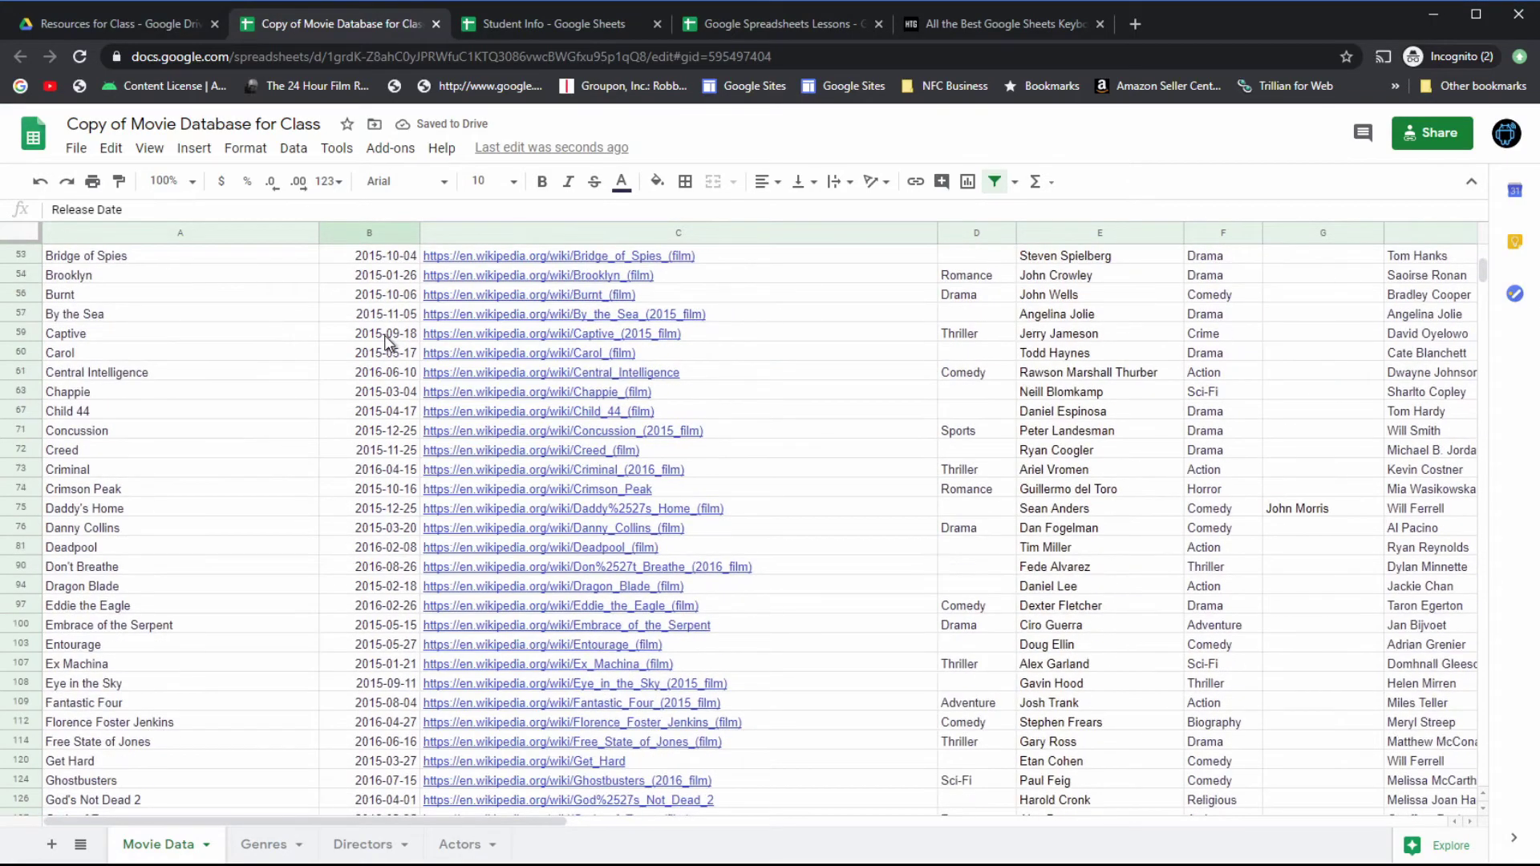
{"action": "scroll", "coordinate": [389, 356], "scroll_direction": "down", "scroll_amount": 3}
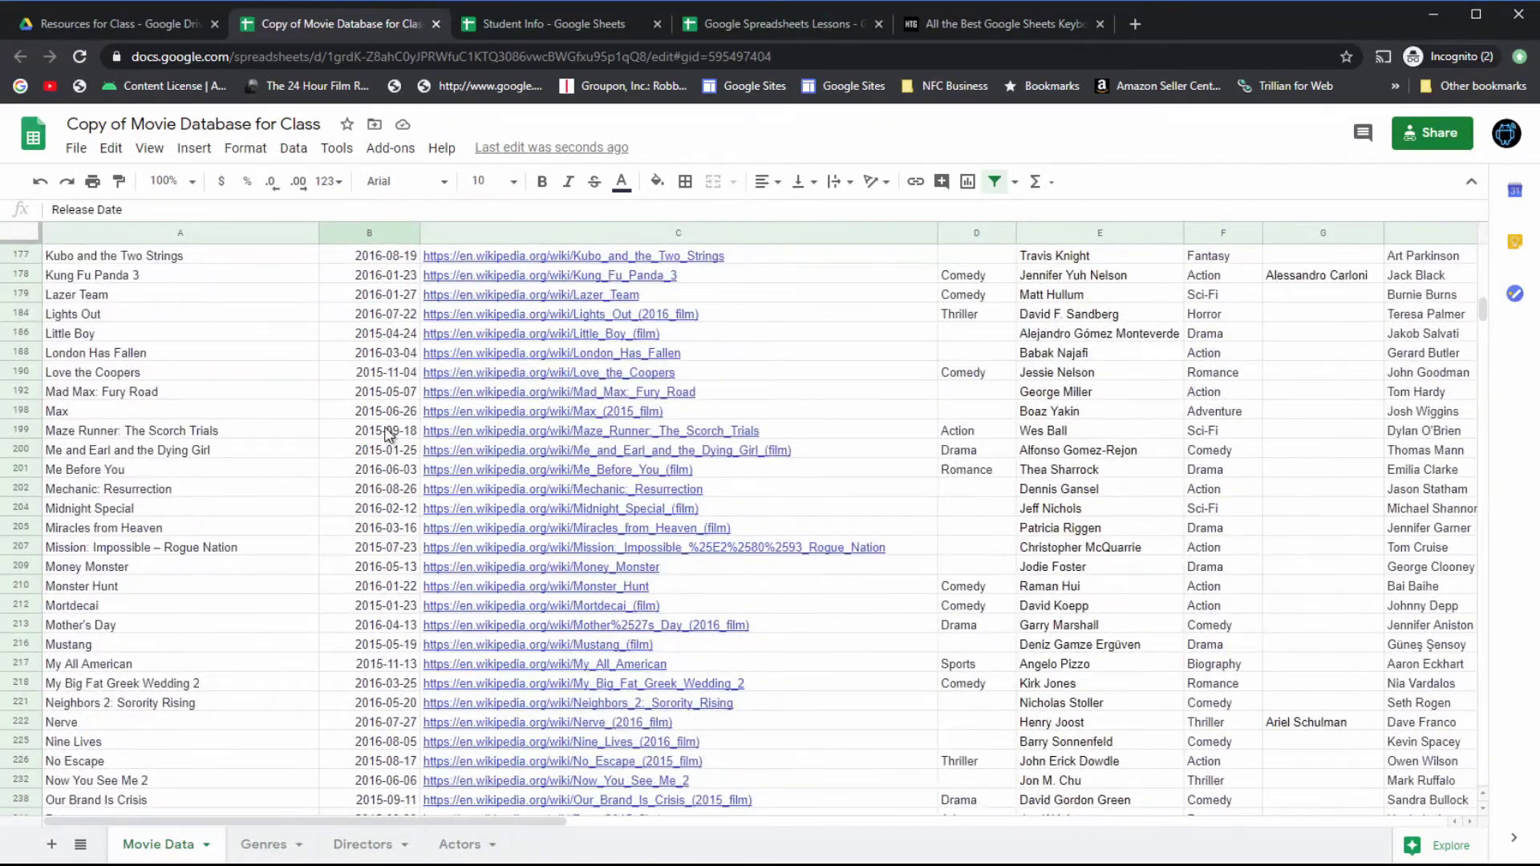
{"action": "scroll", "coordinate": [392, 353], "scroll_direction": "down", "scroll_amount": 3}
{"action": "scroll", "coordinate": [394, 445], "scroll_direction": "up", "scroll_amount": 5}
{"action": "scroll", "coordinate": [389, 448], "scroll_direction": "up", "scroll_amount": 15}
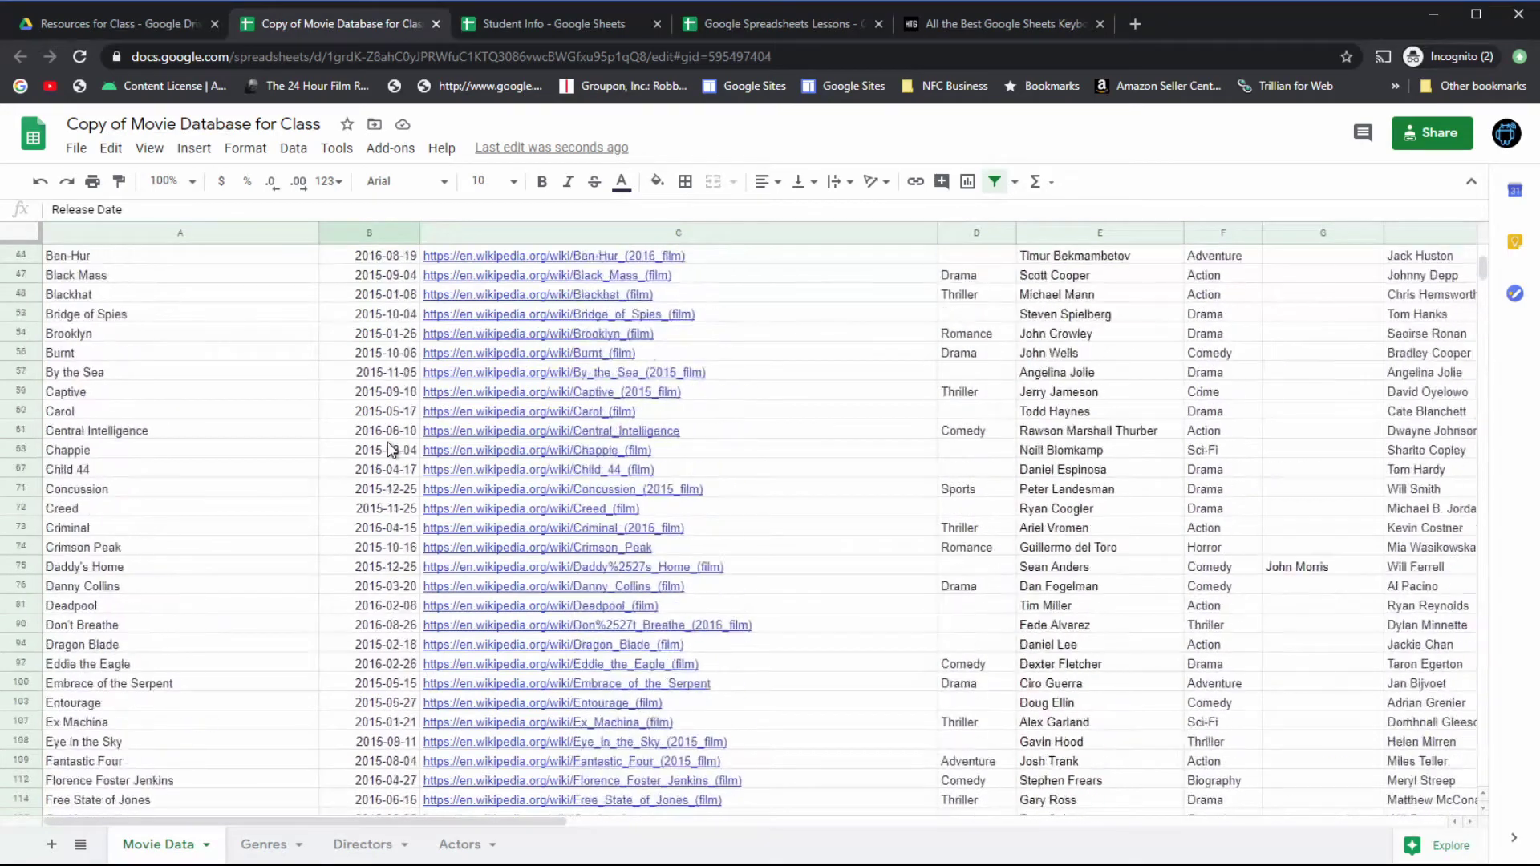
Step: Sort Release Date A→Z, earliest first, and scroll through the sorted films
{"action": "left_click", "coordinate": [410, 254]}
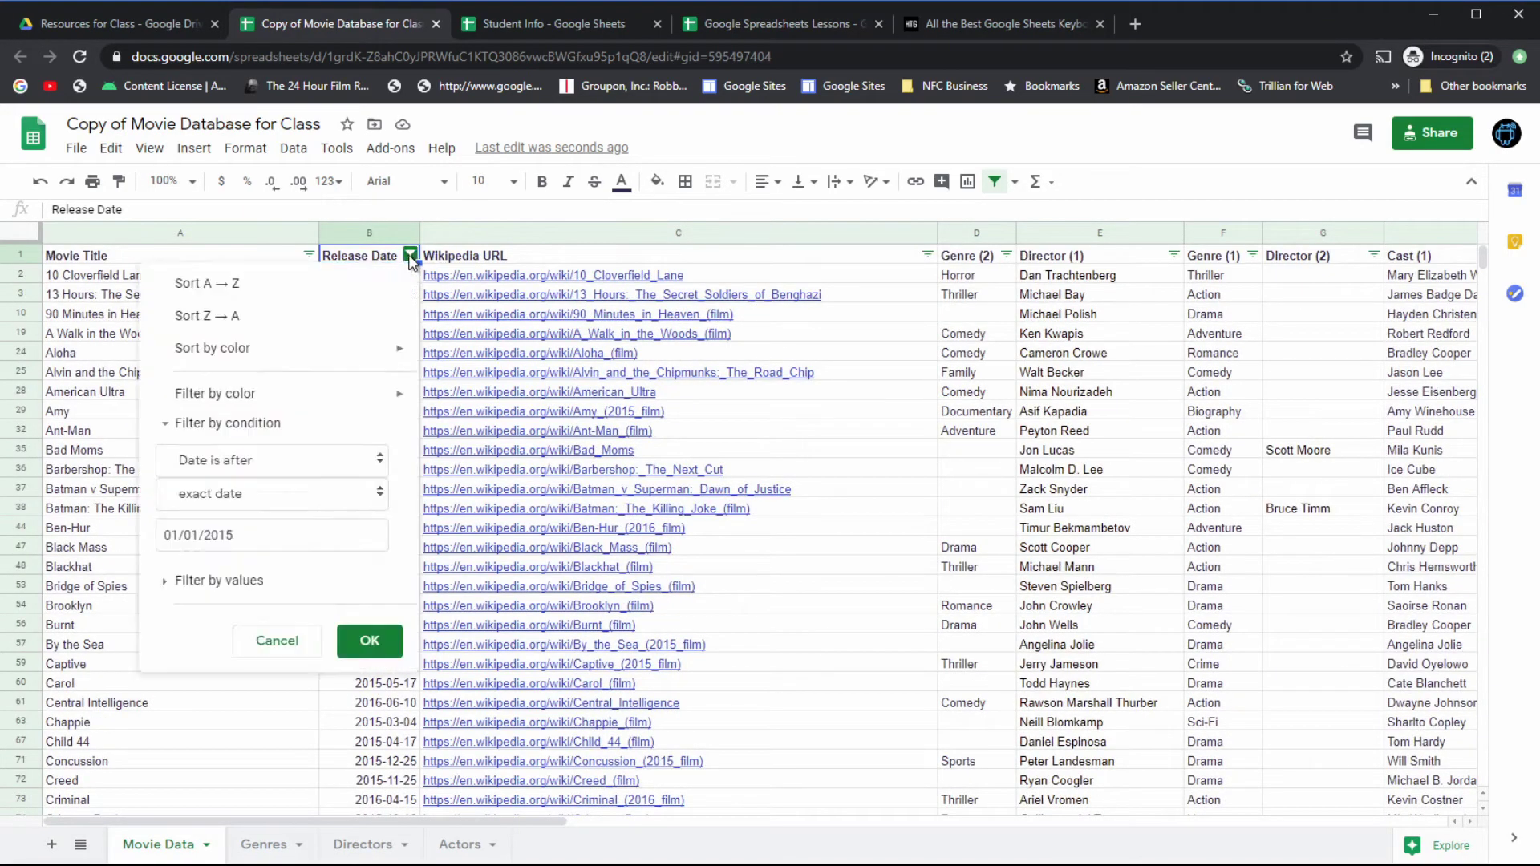
{"action": "left_click", "coordinate": [224, 291]}
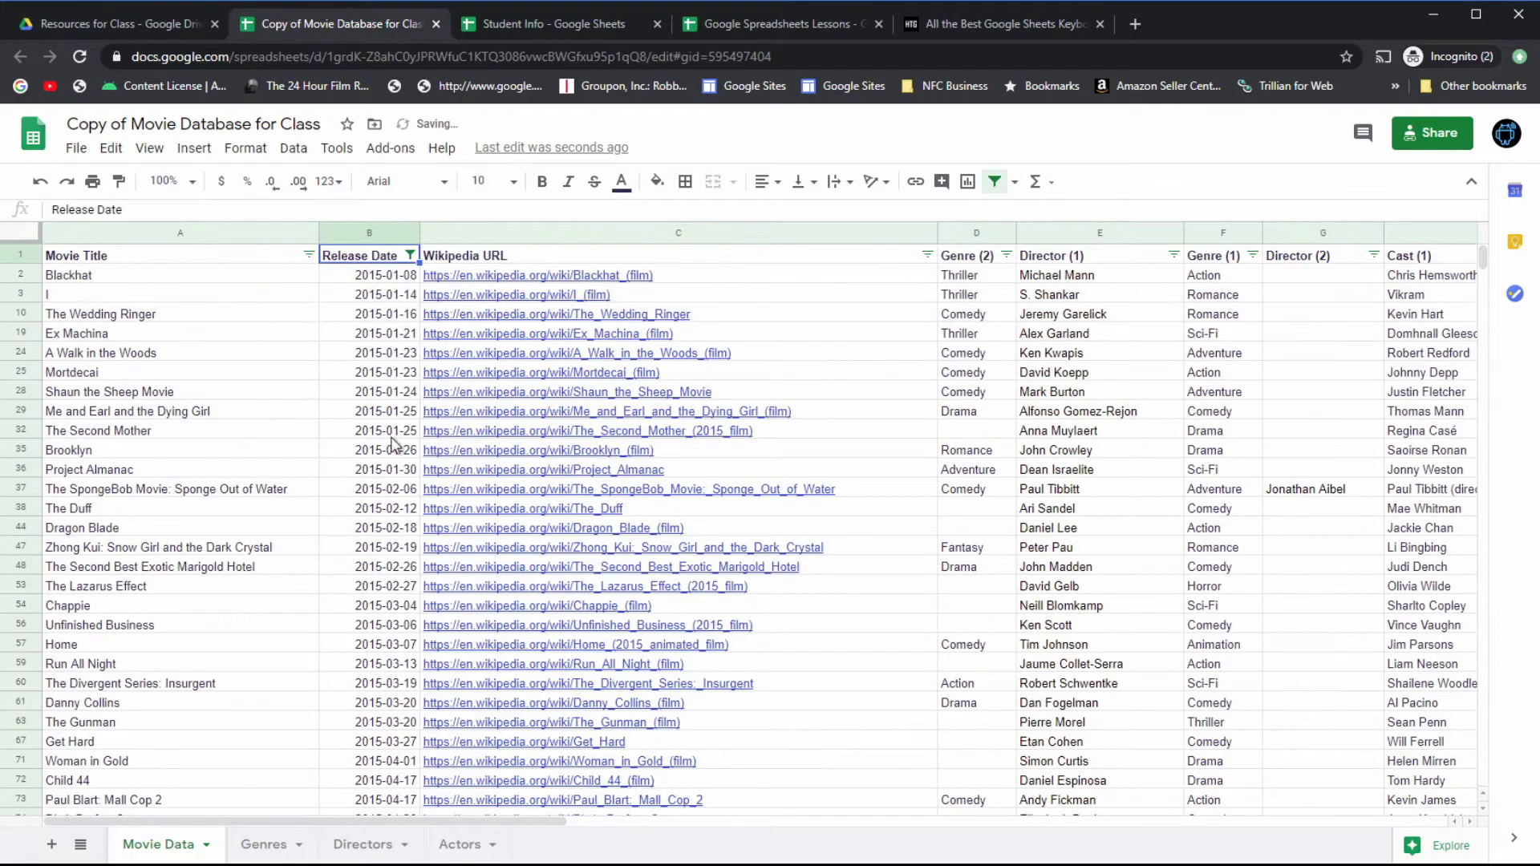
{"action": "scroll", "coordinate": [382, 357], "scroll_direction": "down", "scroll_amount": 20}
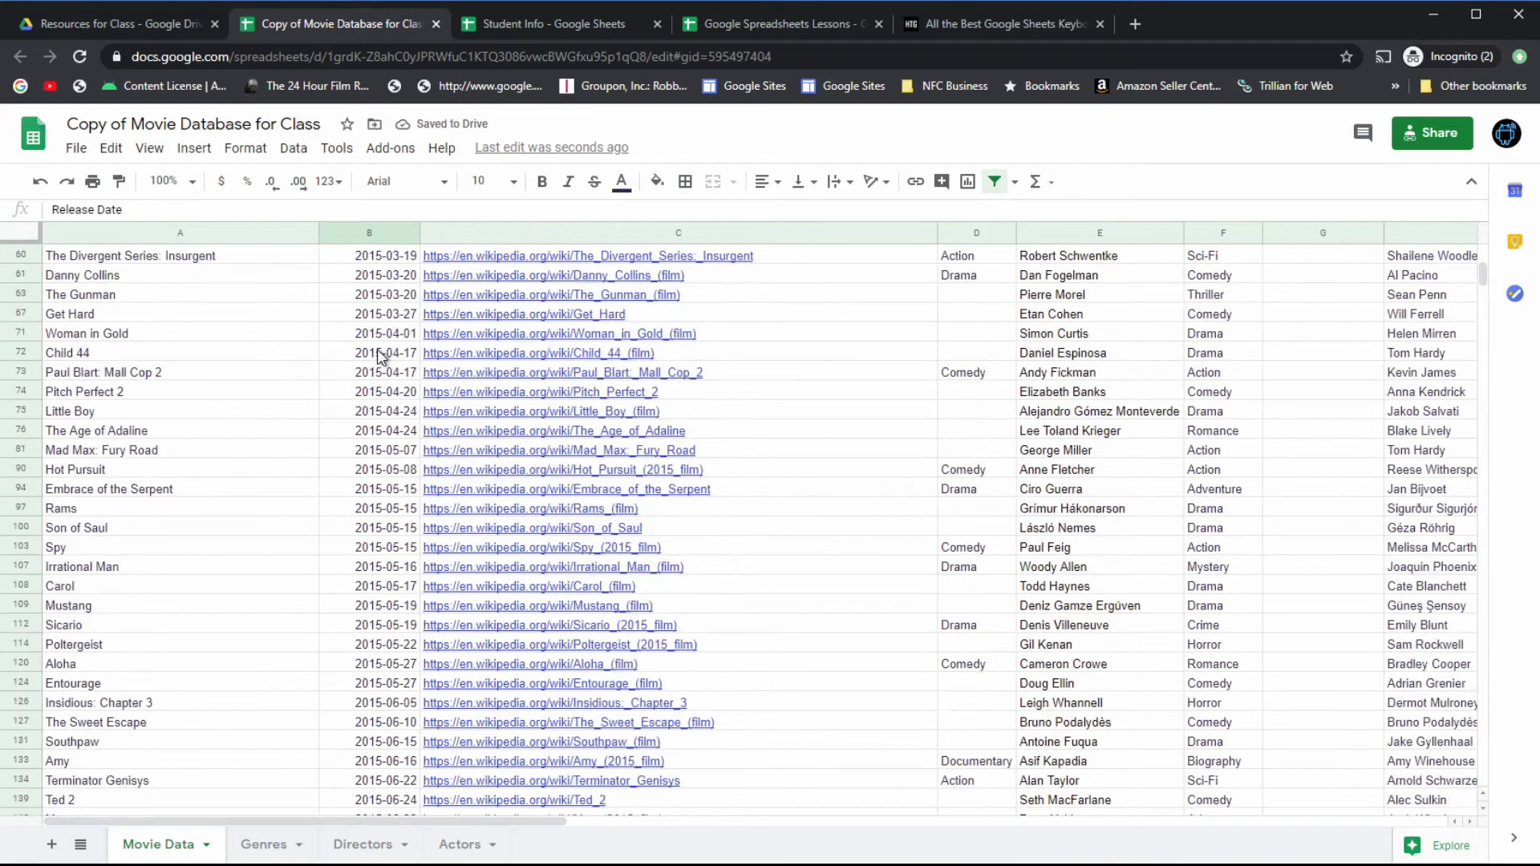
{"action": "scroll", "coordinate": [379, 357], "scroll_direction": "down", "scroll_amount": 20}
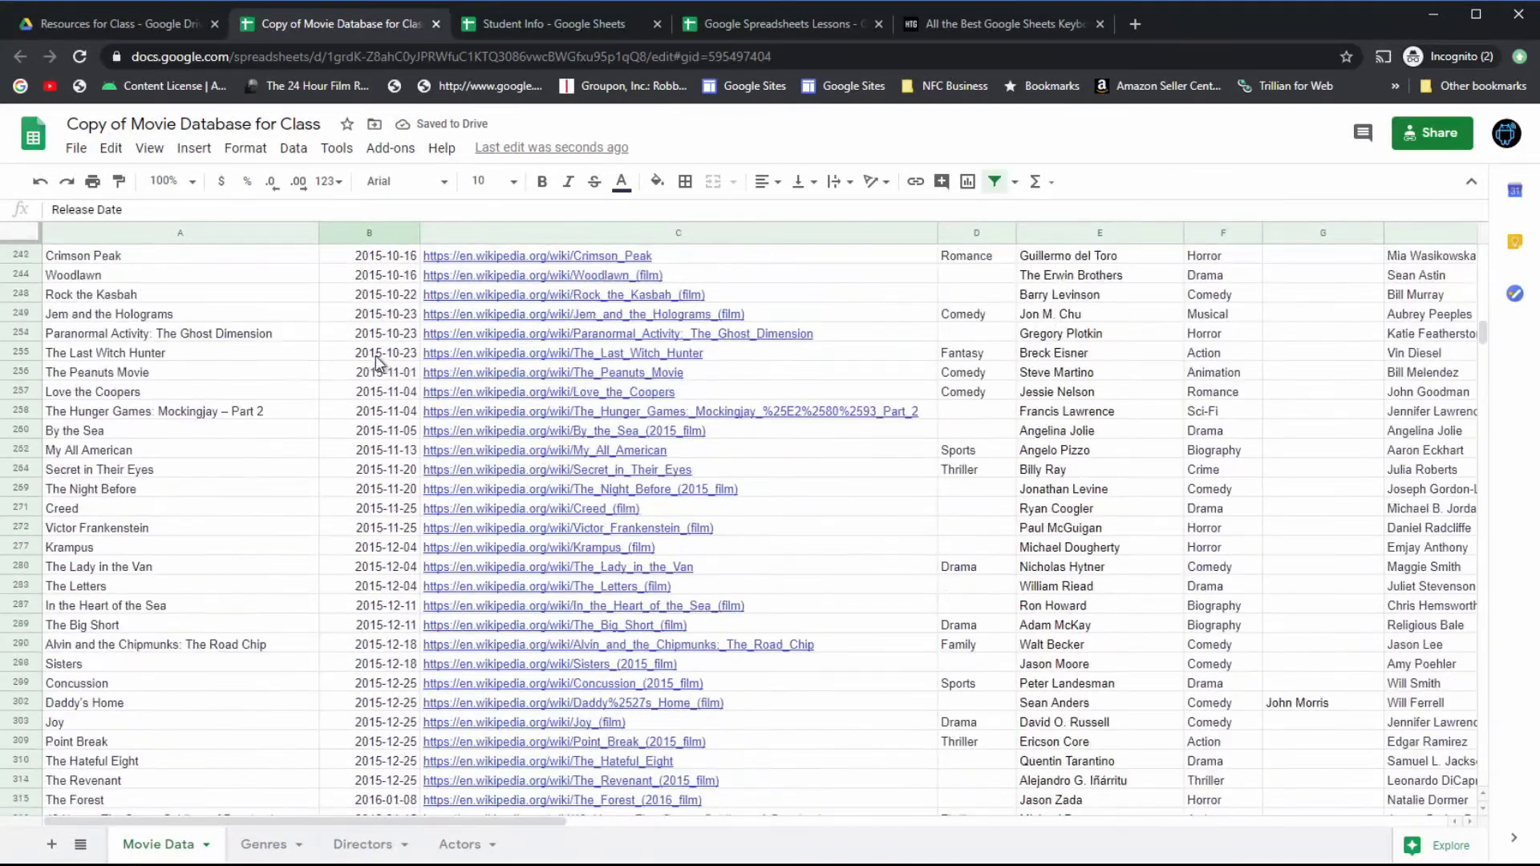
{"action": "scroll", "coordinate": [393, 463], "scroll_direction": "down", "scroll_amount": 4}
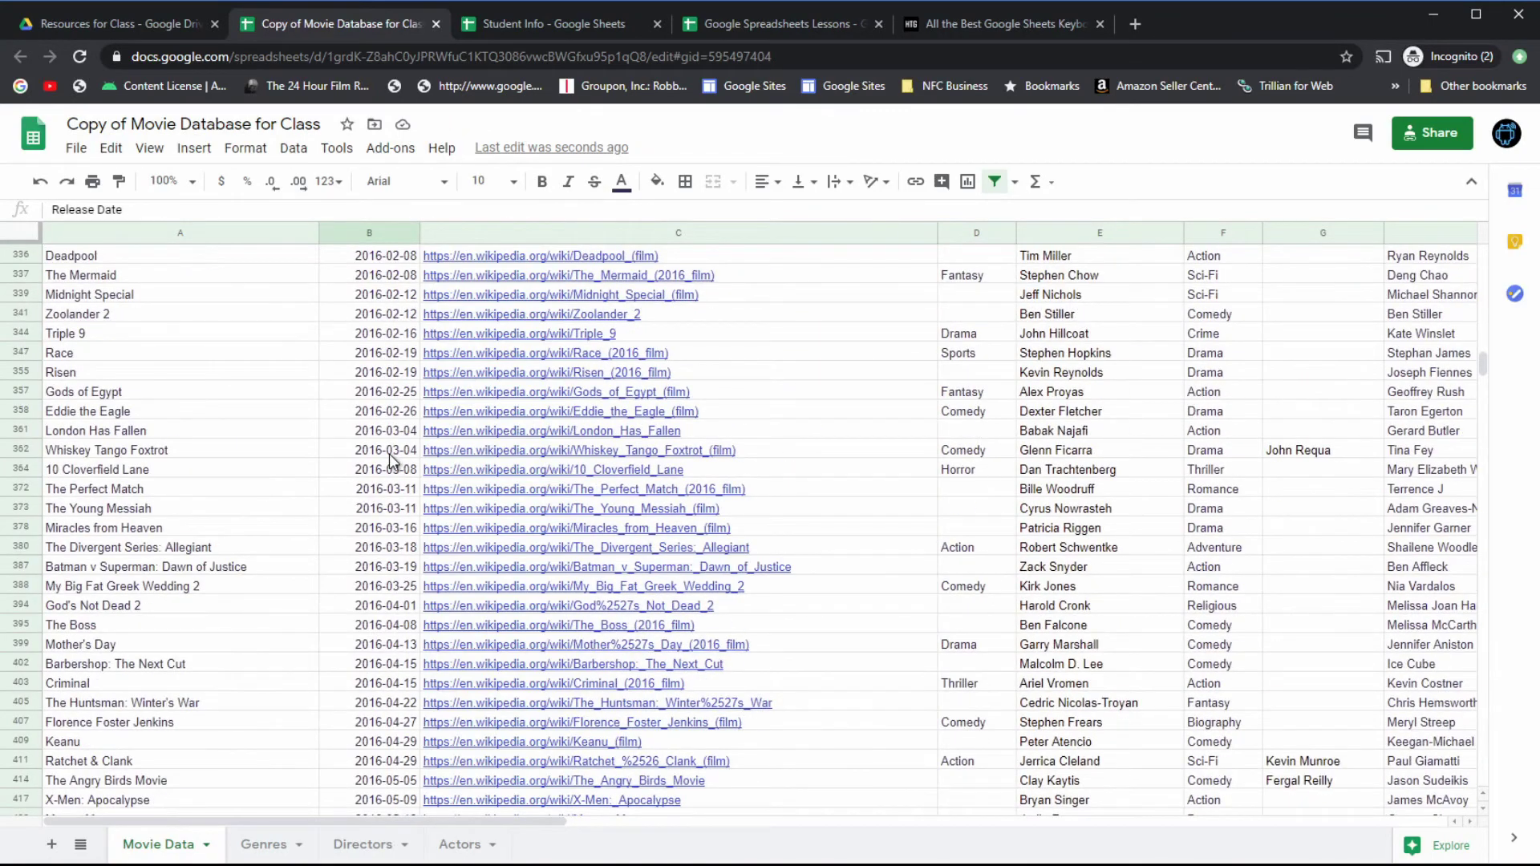
{"action": "scroll", "coordinate": [388, 454], "scroll_direction": "up", "scroll_amount": 18}
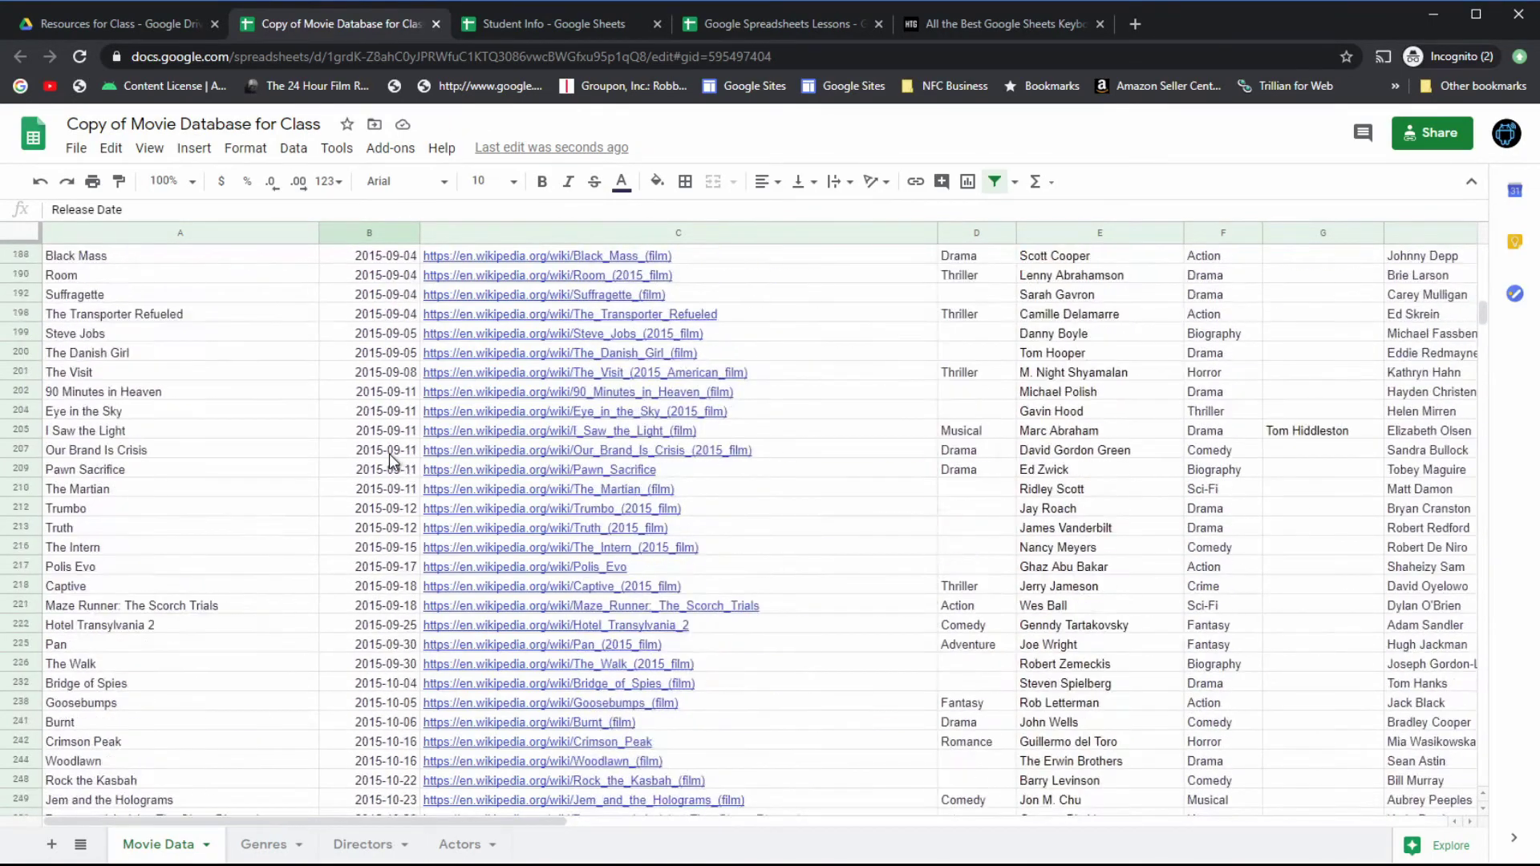
{"action": "scroll", "coordinate": [389, 454], "scroll_direction": "up", "scroll_amount": 20}
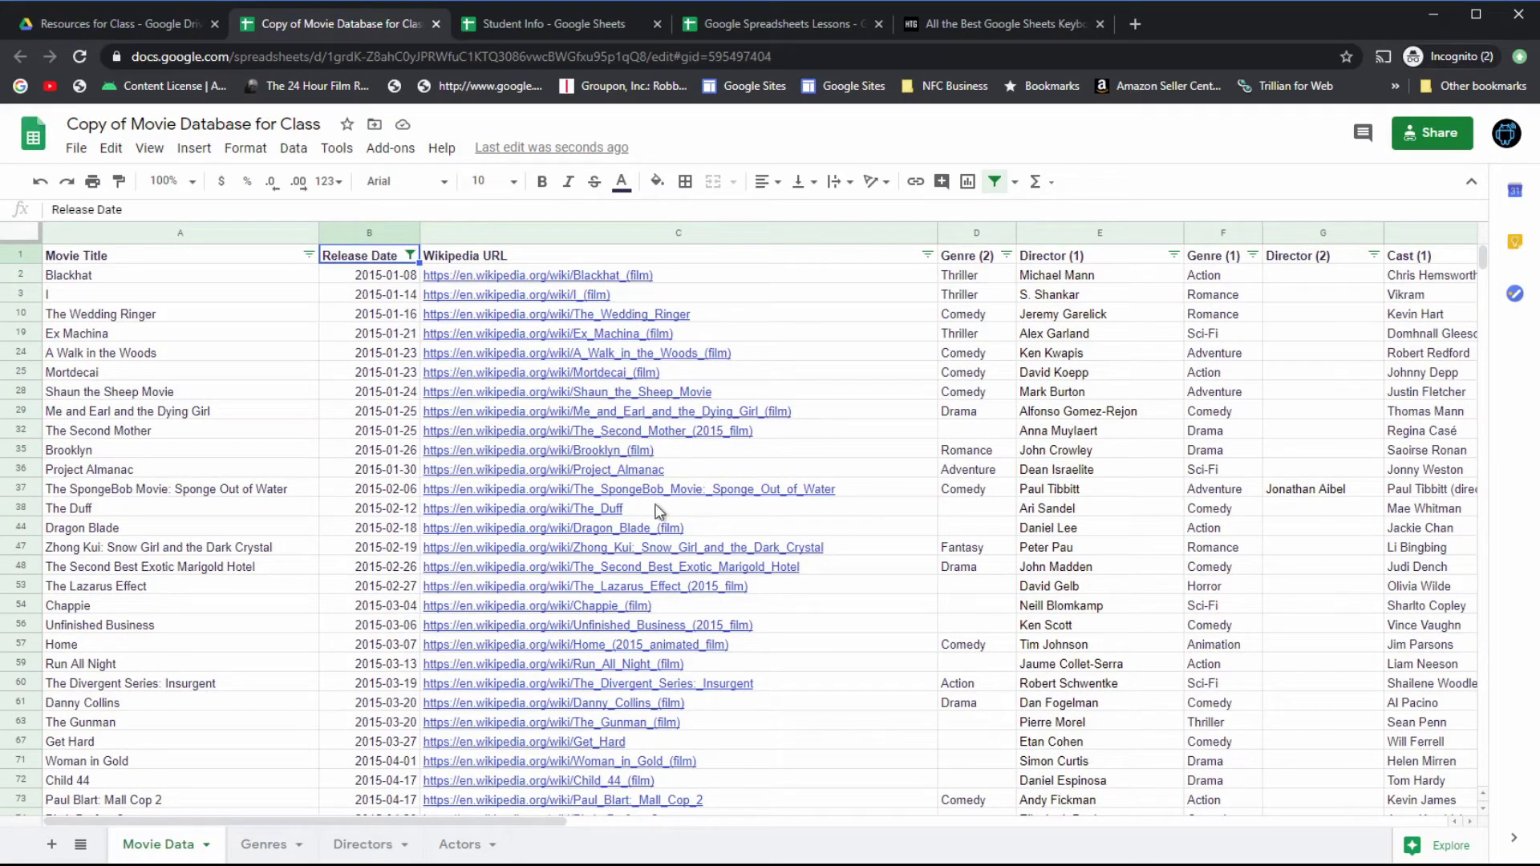
Step: Filter Genre (2) by values so only Comedy is checked and applied
{"action": "left_click", "coordinate": [1007, 255]}
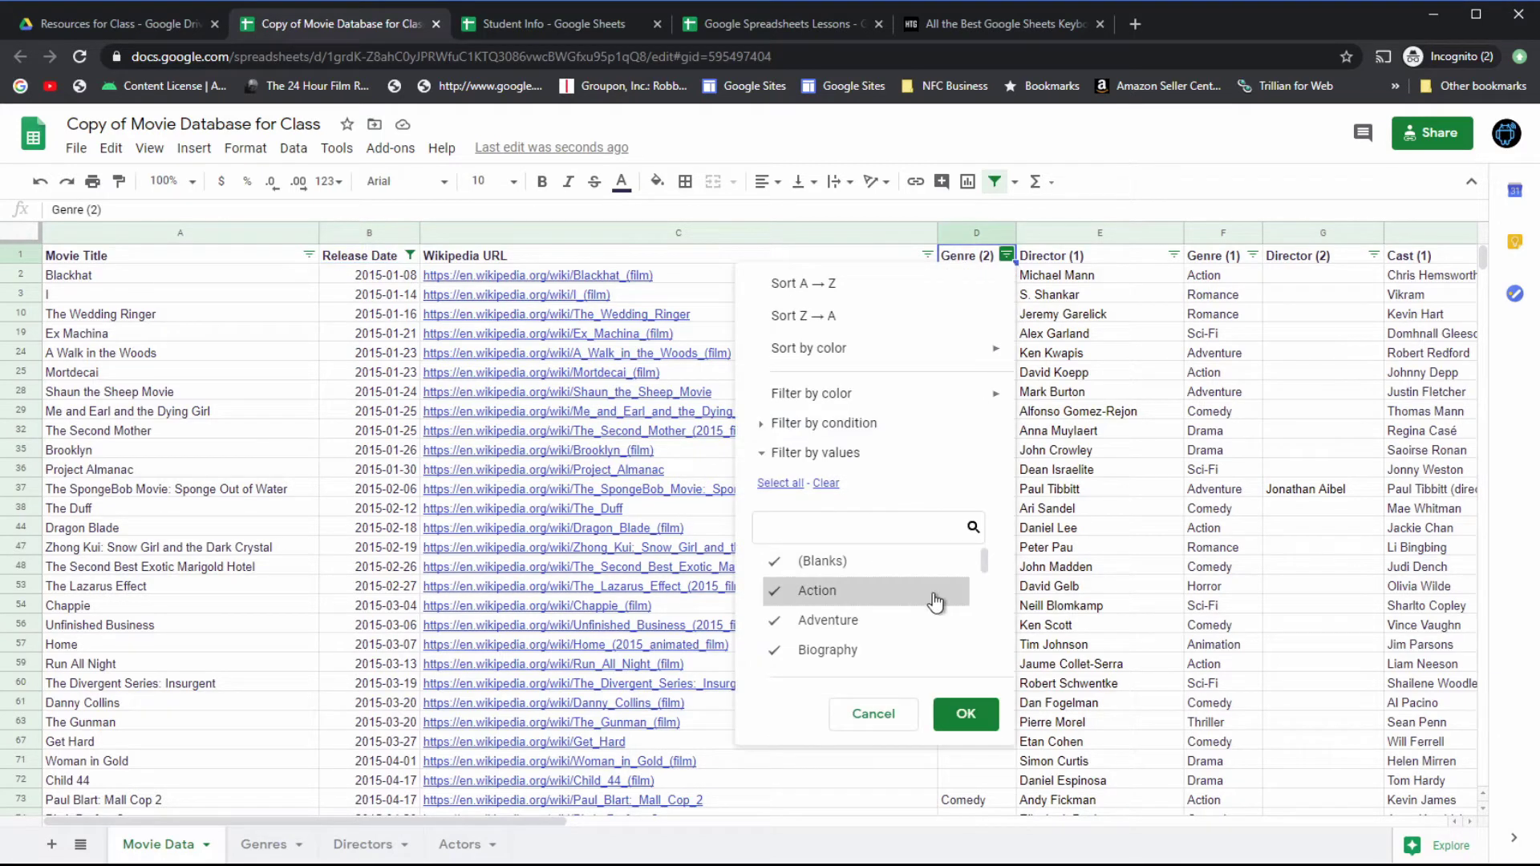
{"action": "scroll", "coordinate": [935, 602], "scroll_direction": "down", "scroll_amount": 2}
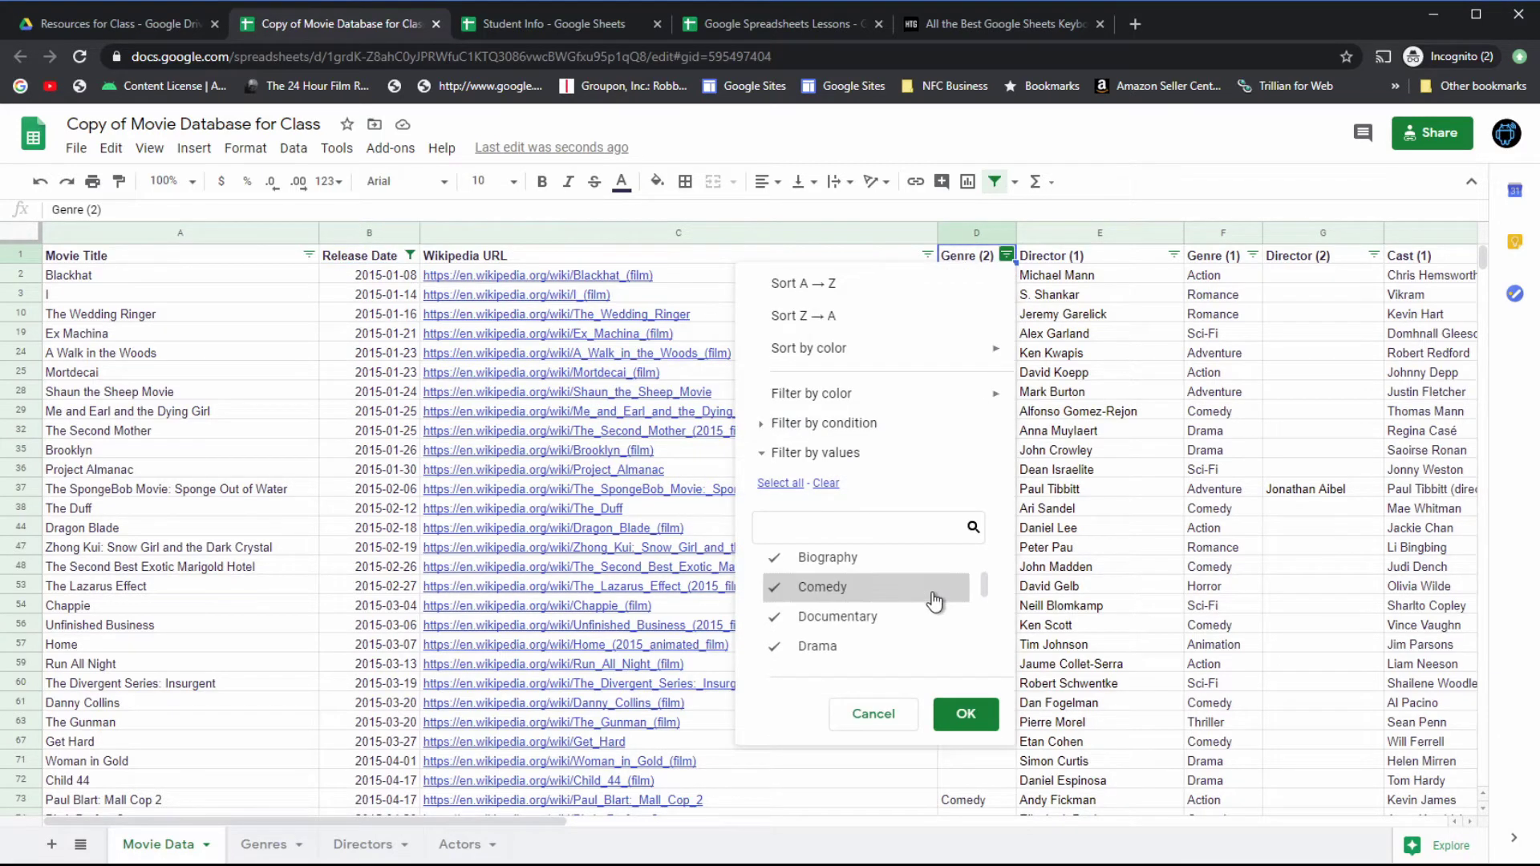
{"action": "left_click", "coordinate": [829, 483]}
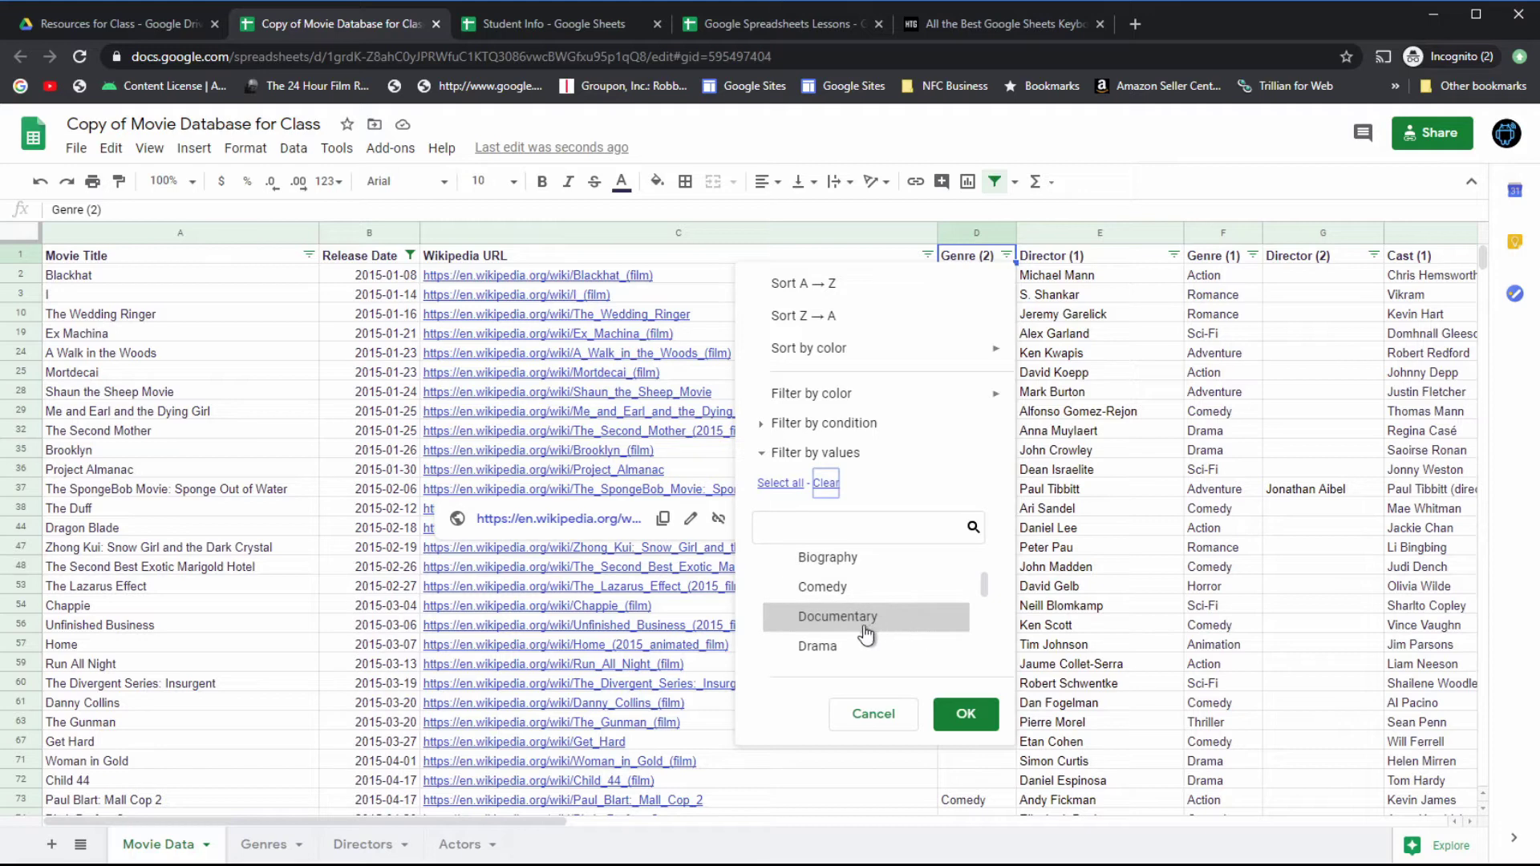
{"action": "left_click", "coordinate": [832, 600]}
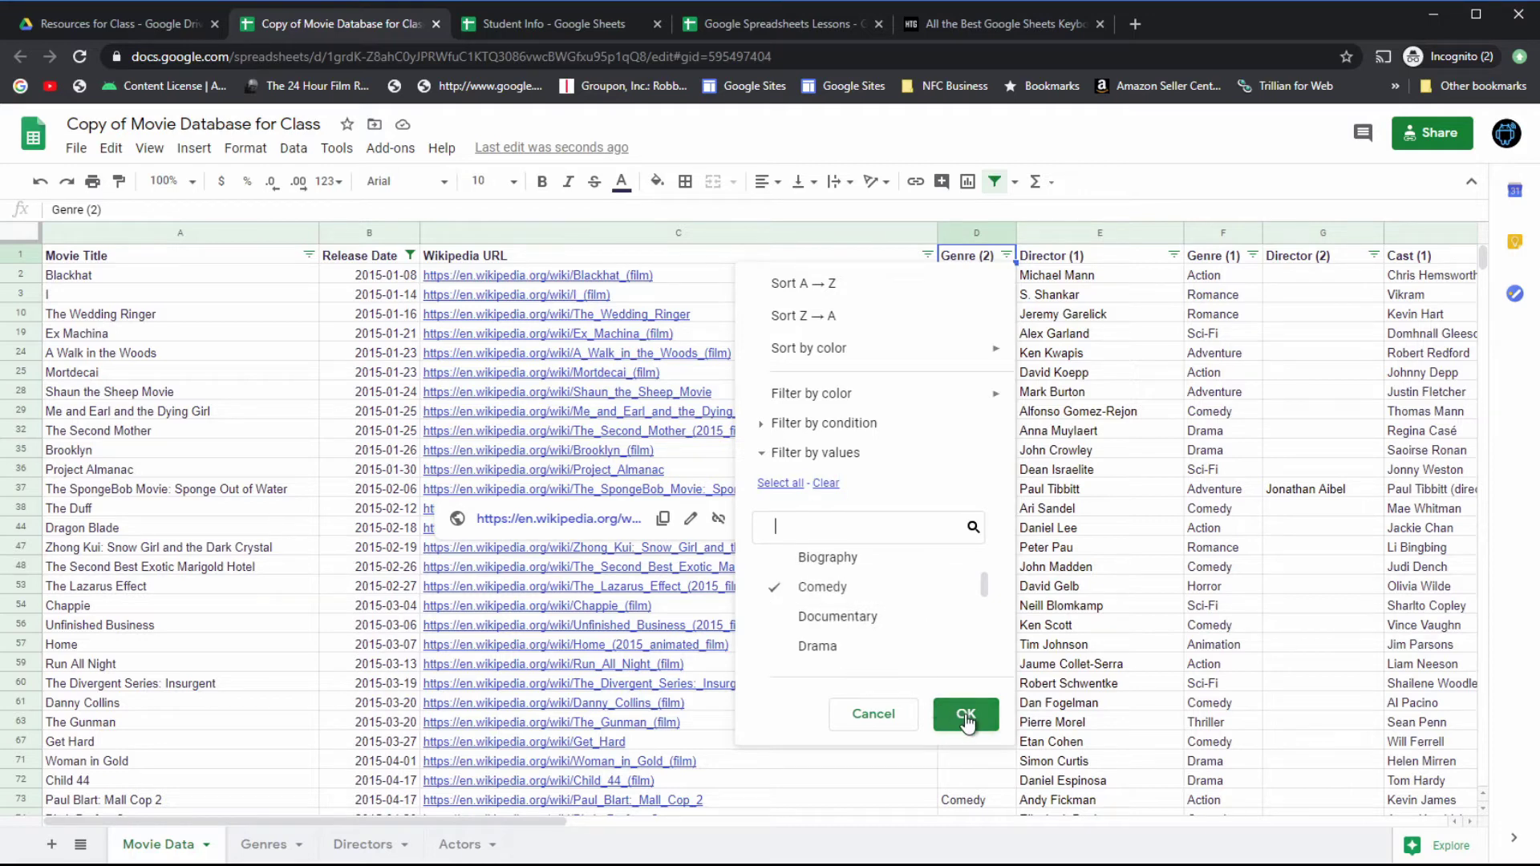
{"action": "left_click", "coordinate": [966, 715]}
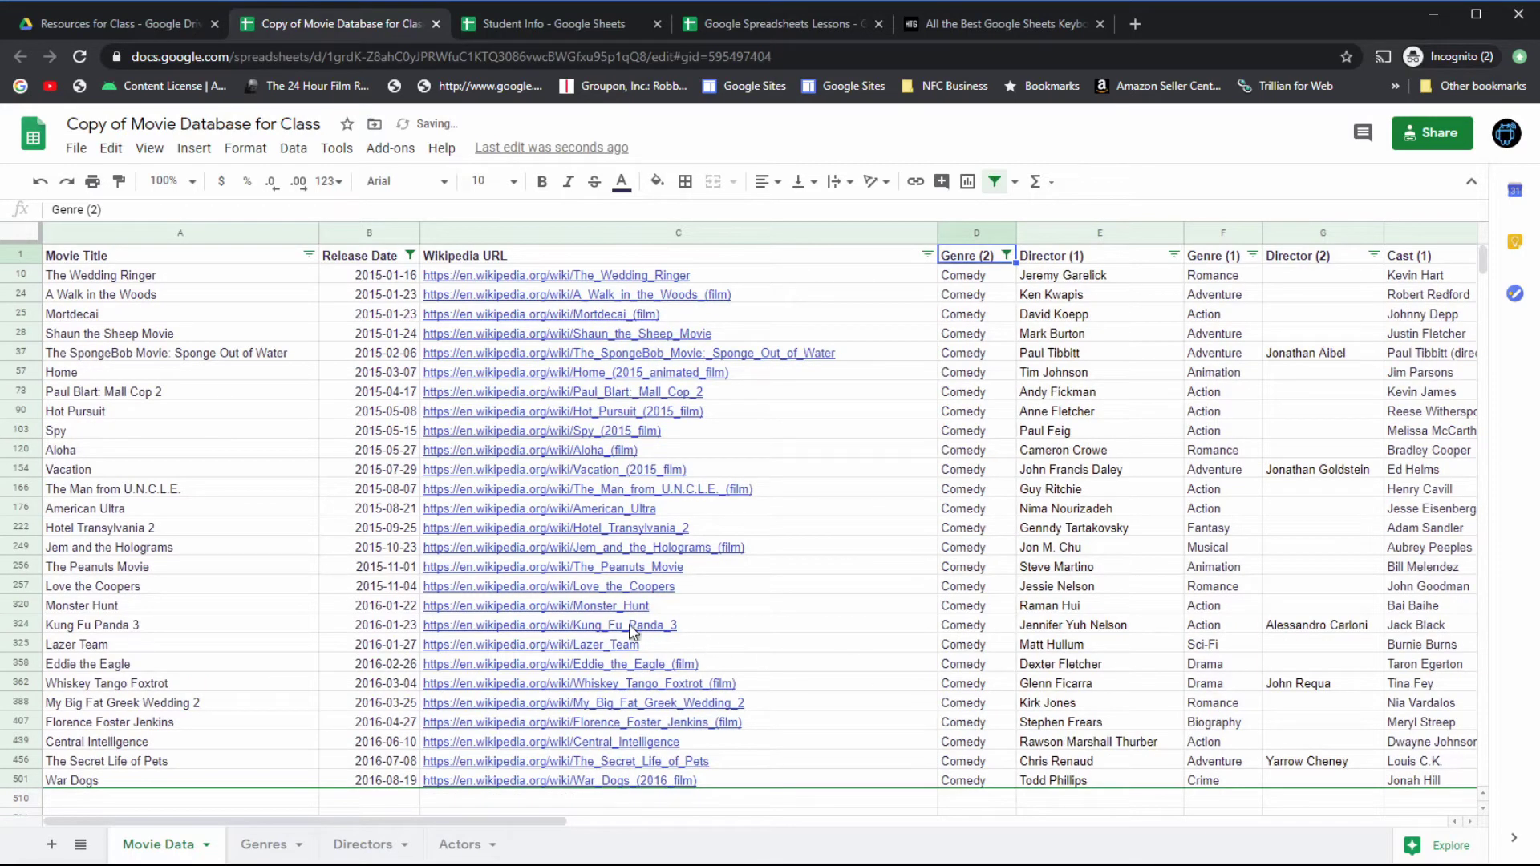
{"action": "scroll", "coordinate": [1003, 554], "scroll_direction": "down", "scroll_amount": 3}
{"action": "scroll", "coordinate": [997, 532], "scroll_direction": "up", "scroll_amount": 3}
{"action": "left_click", "coordinate": [410, 255]}
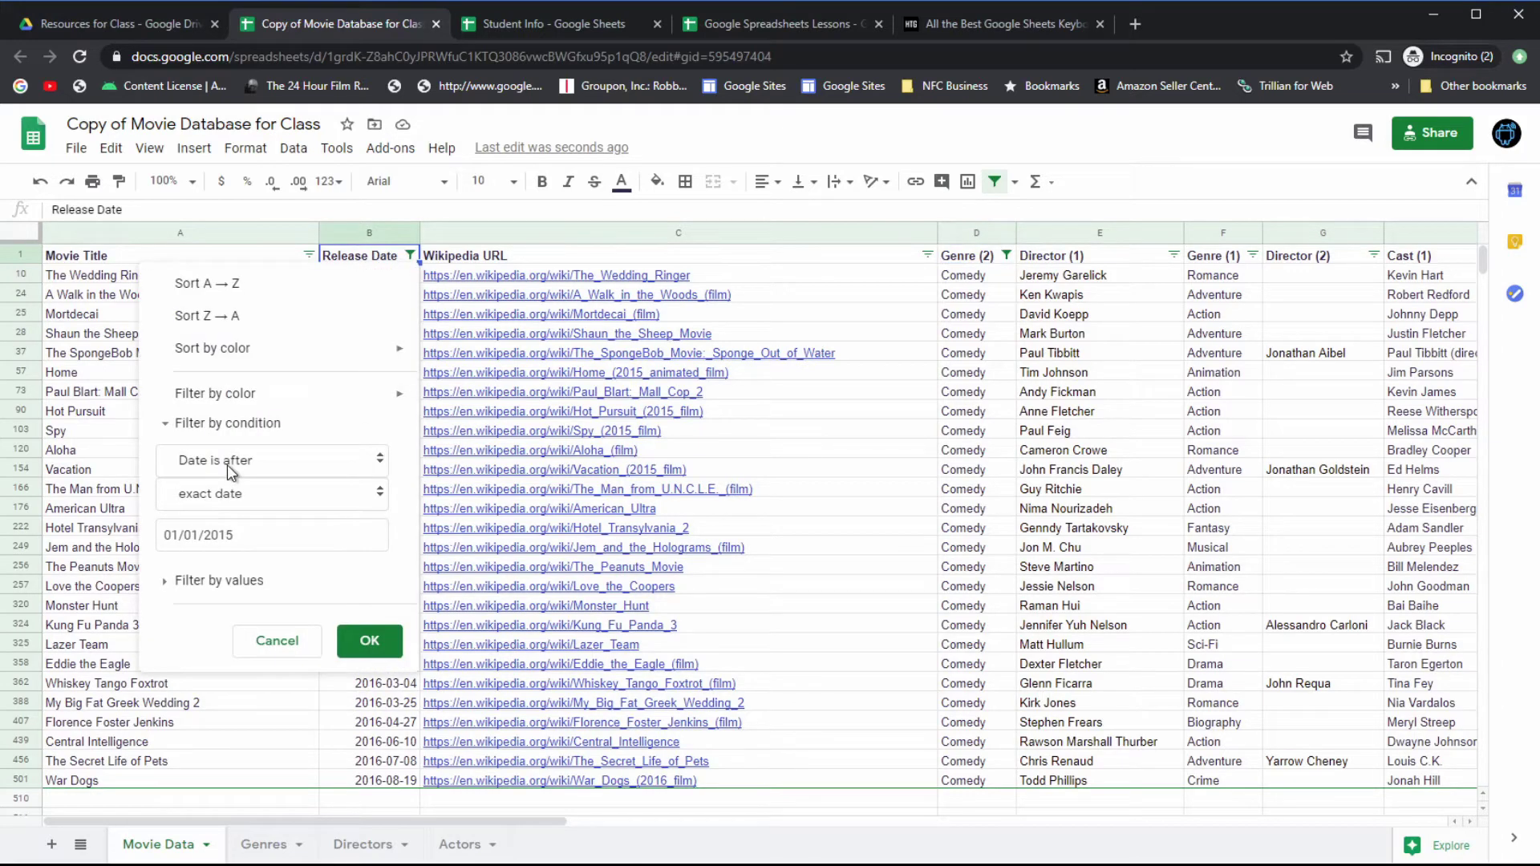
{"action": "left_click", "coordinate": [295, 644]}
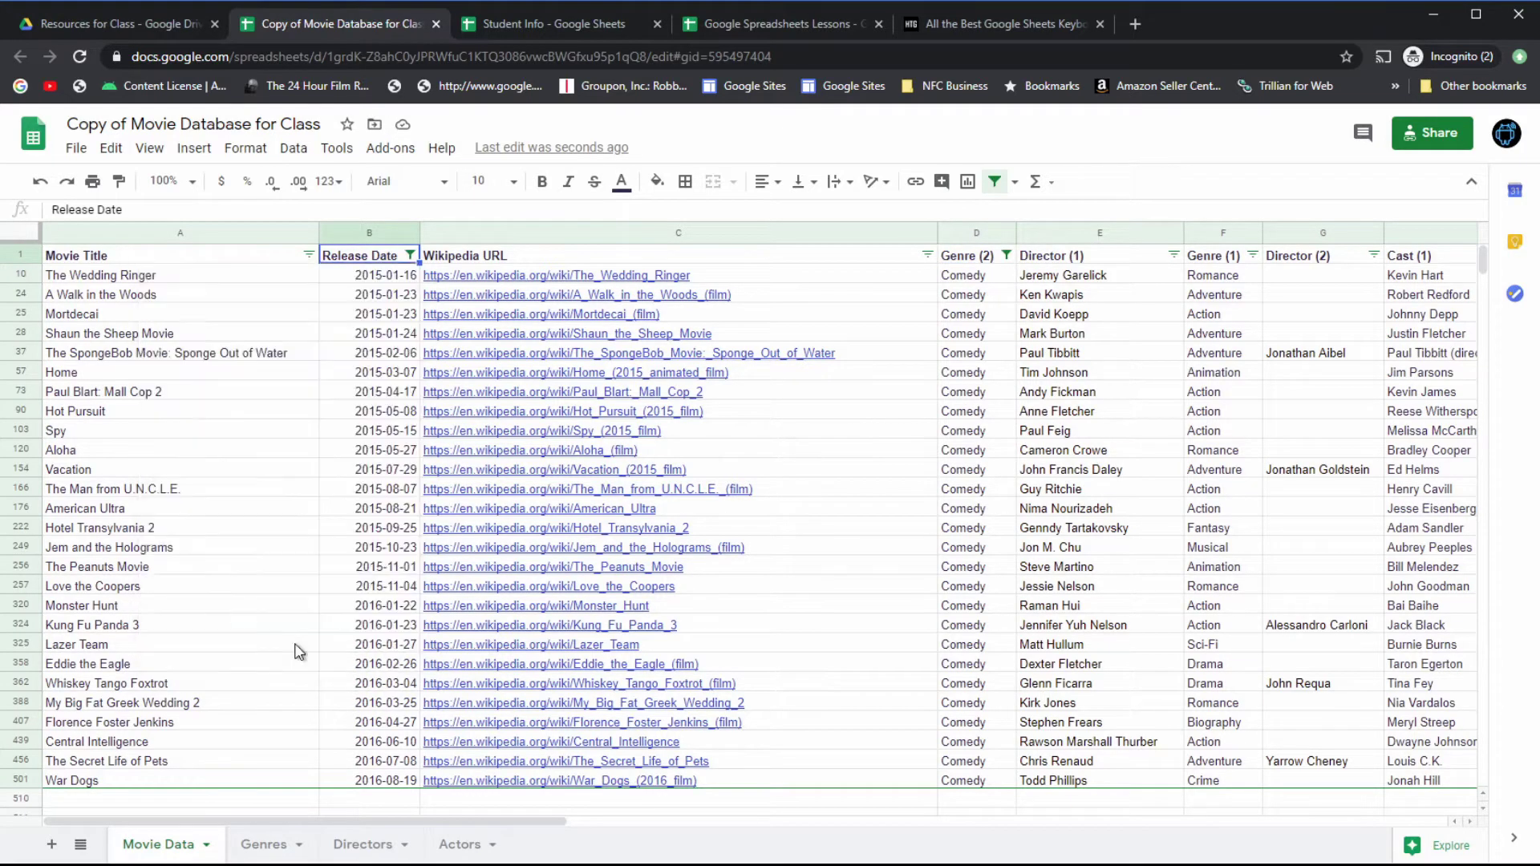
{"action": "scroll", "coordinate": [390, 341], "scroll_direction": "down", "scroll_amount": 3}
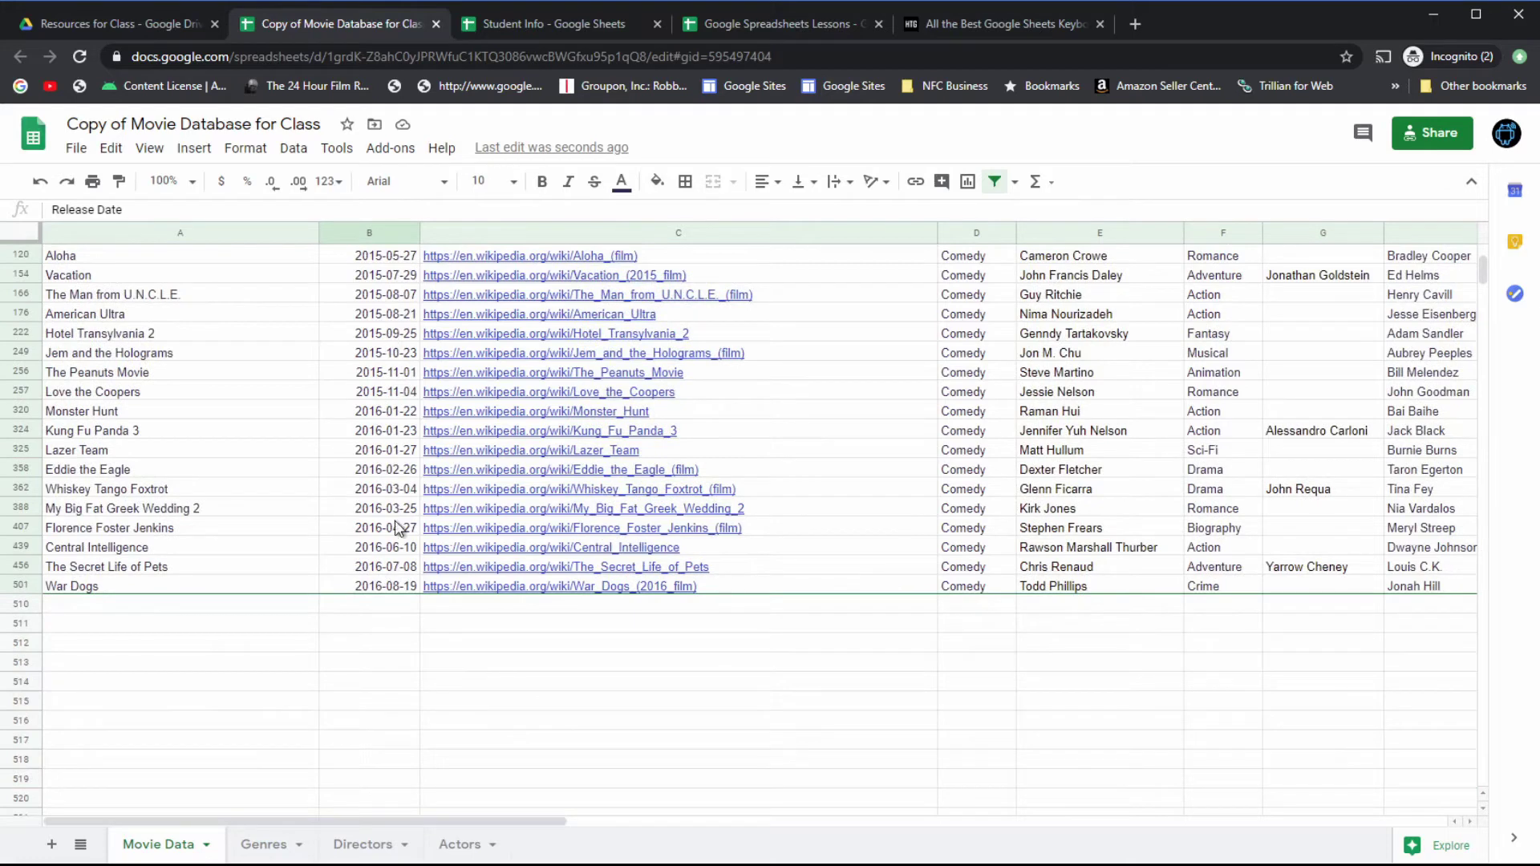
{"action": "scroll", "coordinate": [395, 527], "scroll_direction": "up", "scroll_amount": 3}
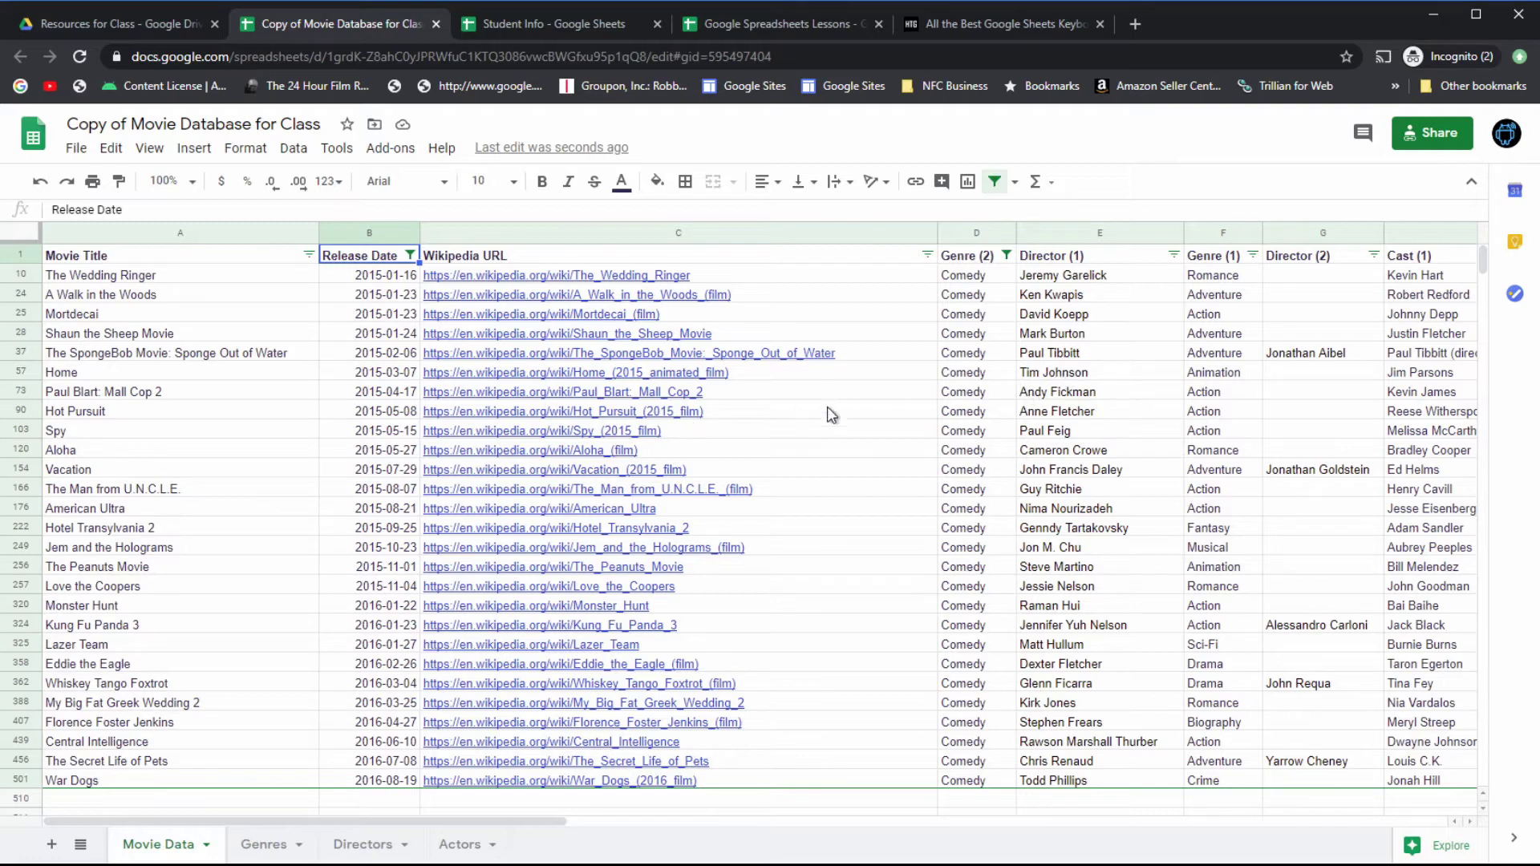
{"action": "mouse_move", "coordinate": [828, 424]}
{"action": "left_click", "coordinate": [995, 183]}
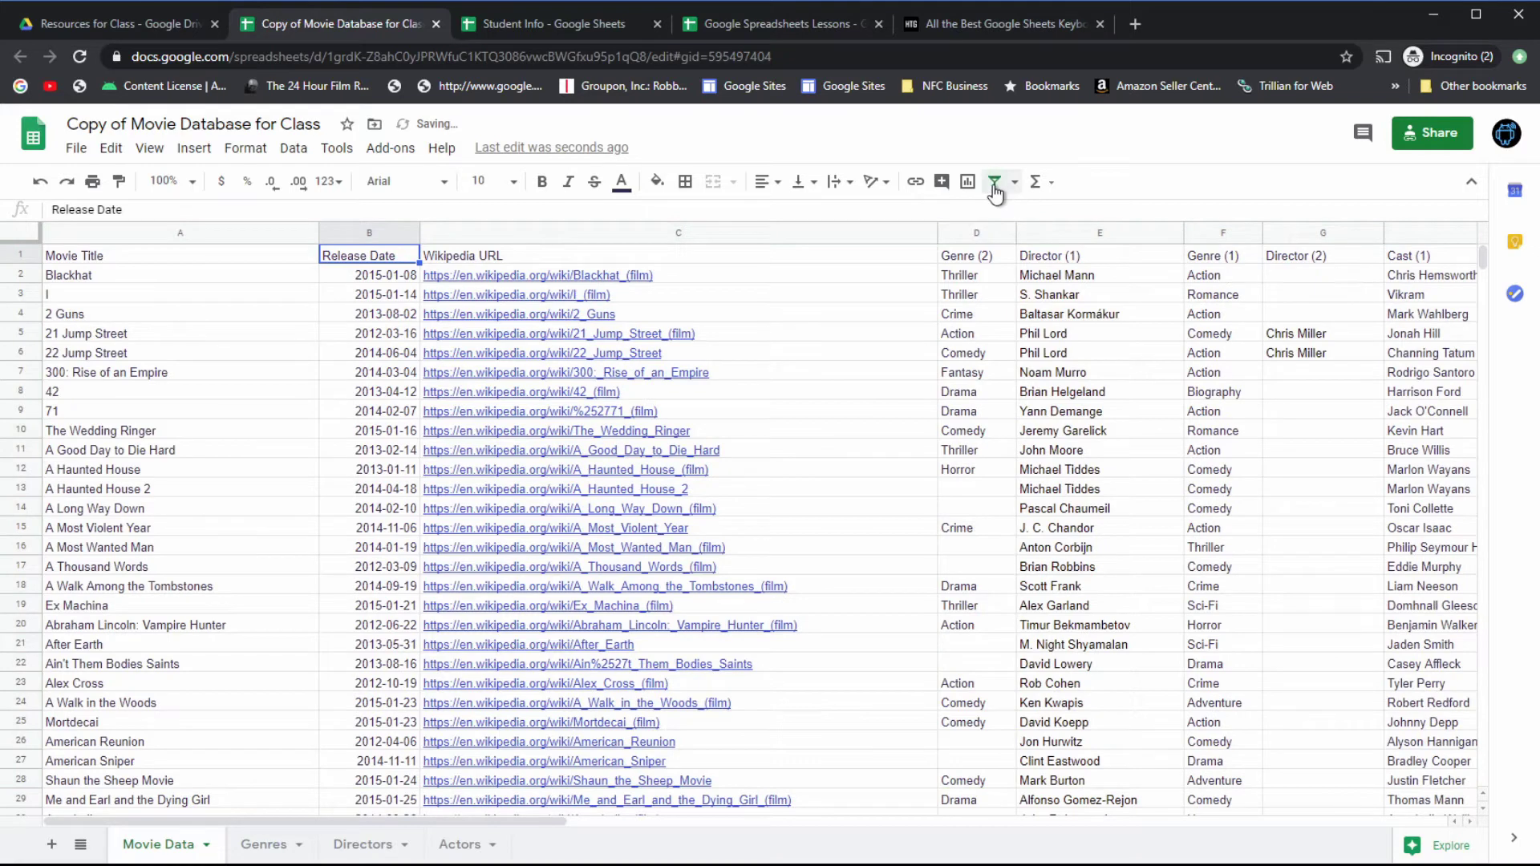
{"action": "left_click", "coordinate": [995, 183]}
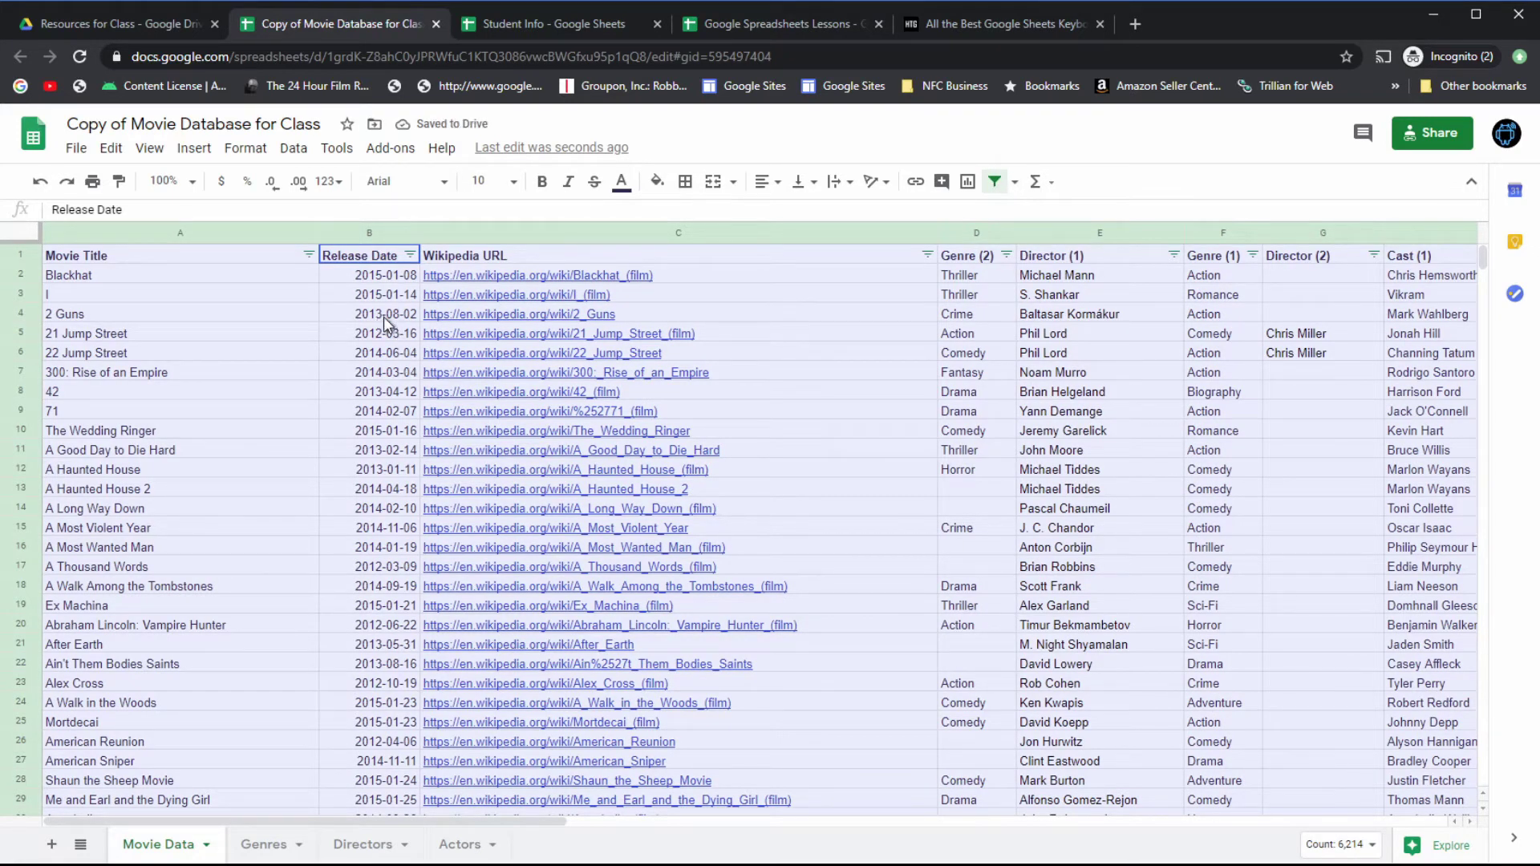
{"action": "left_click", "coordinate": [410, 256]}
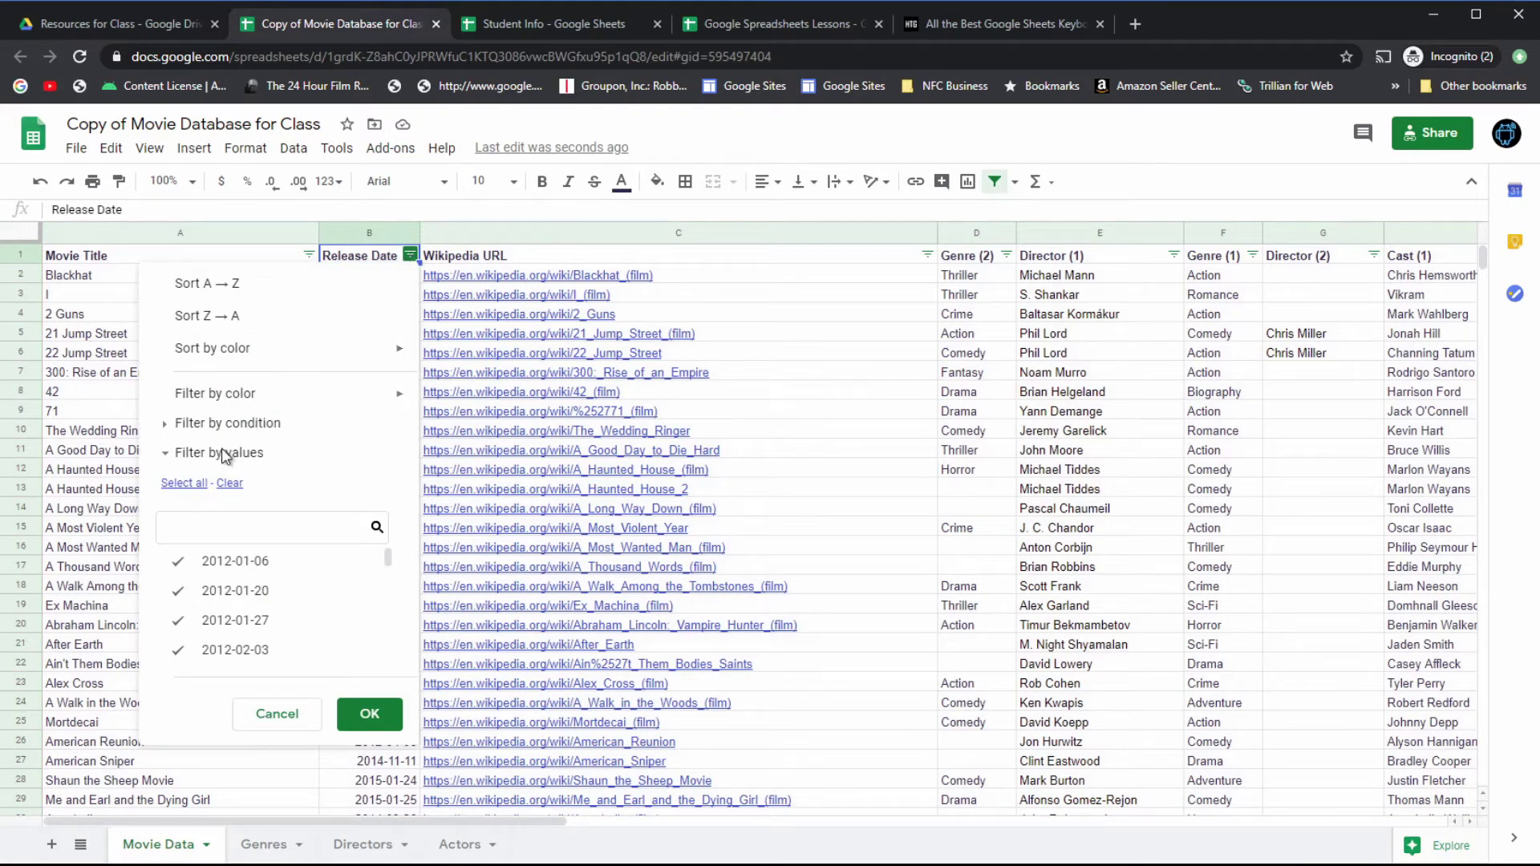
{"action": "left_click", "coordinate": [189, 424]}
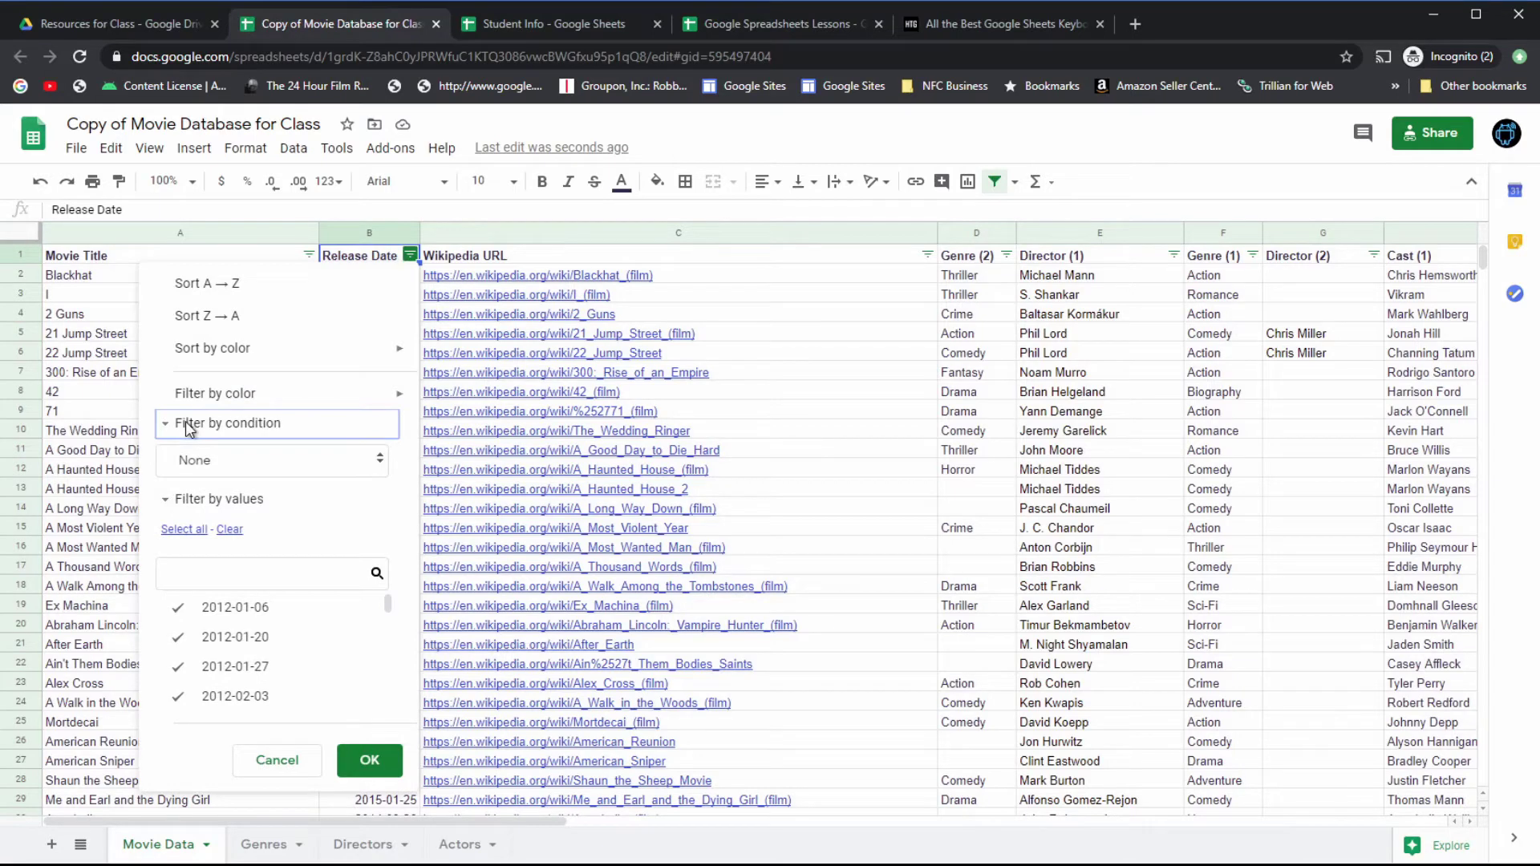
{"action": "left_click", "coordinate": [503, 236]}
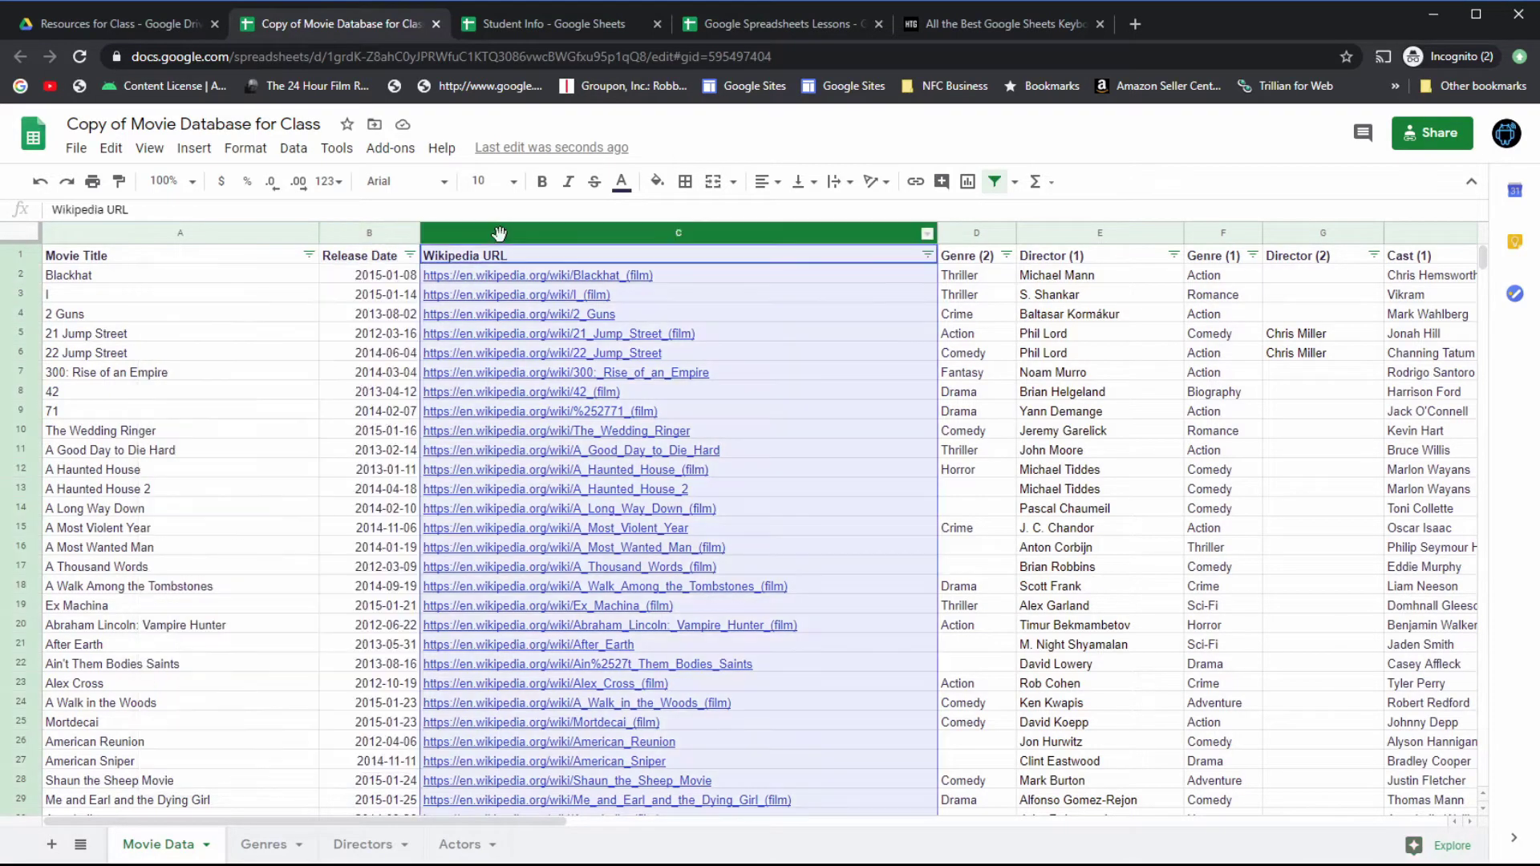
{"action": "left_click", "coordinate": [209, 438]}
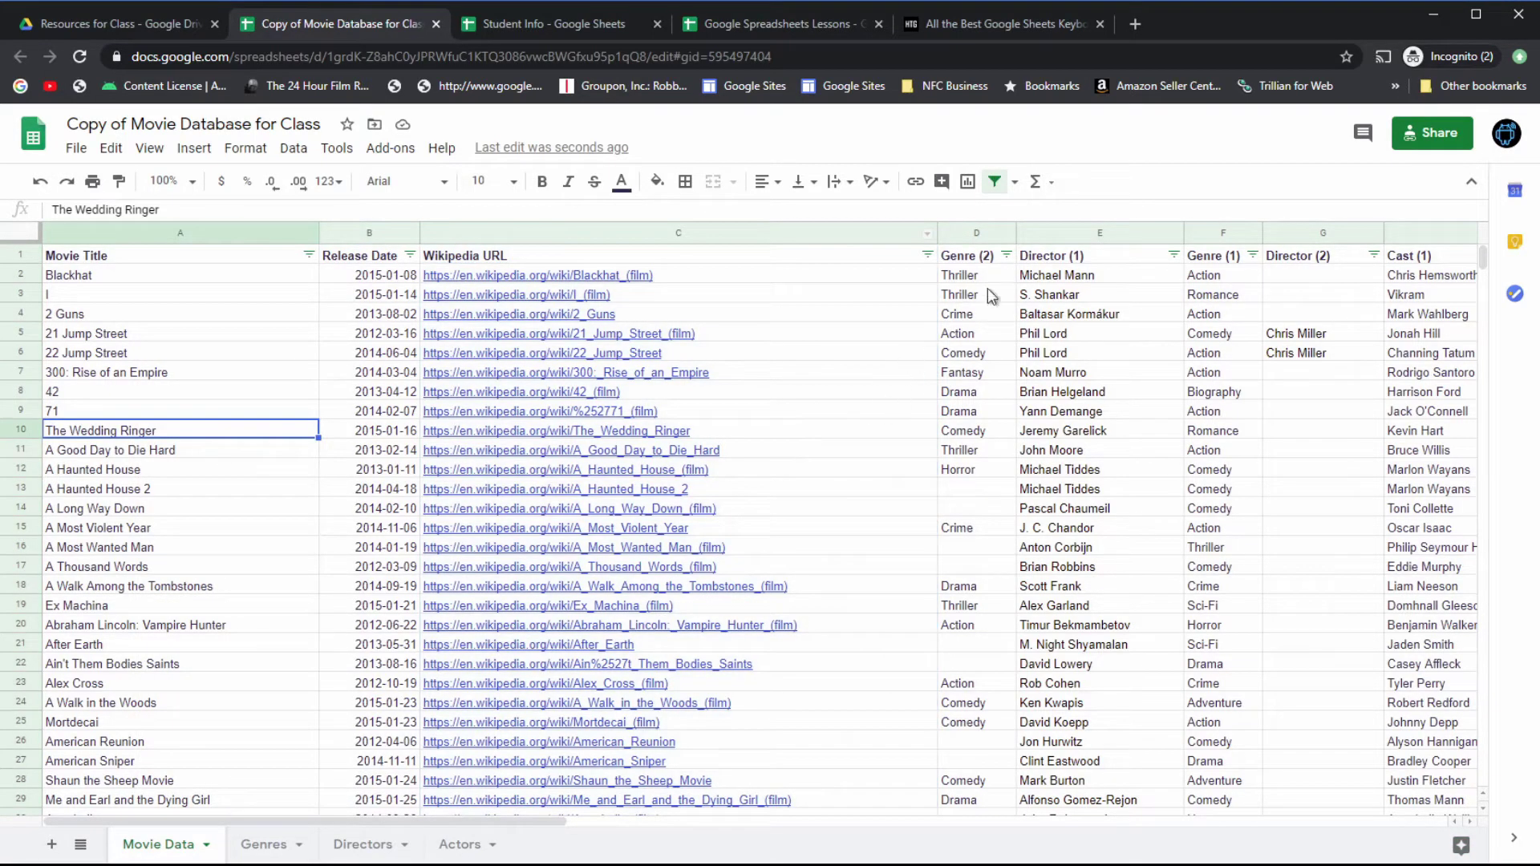
{"action": "left_click", "coordinate": [1006, 256]}
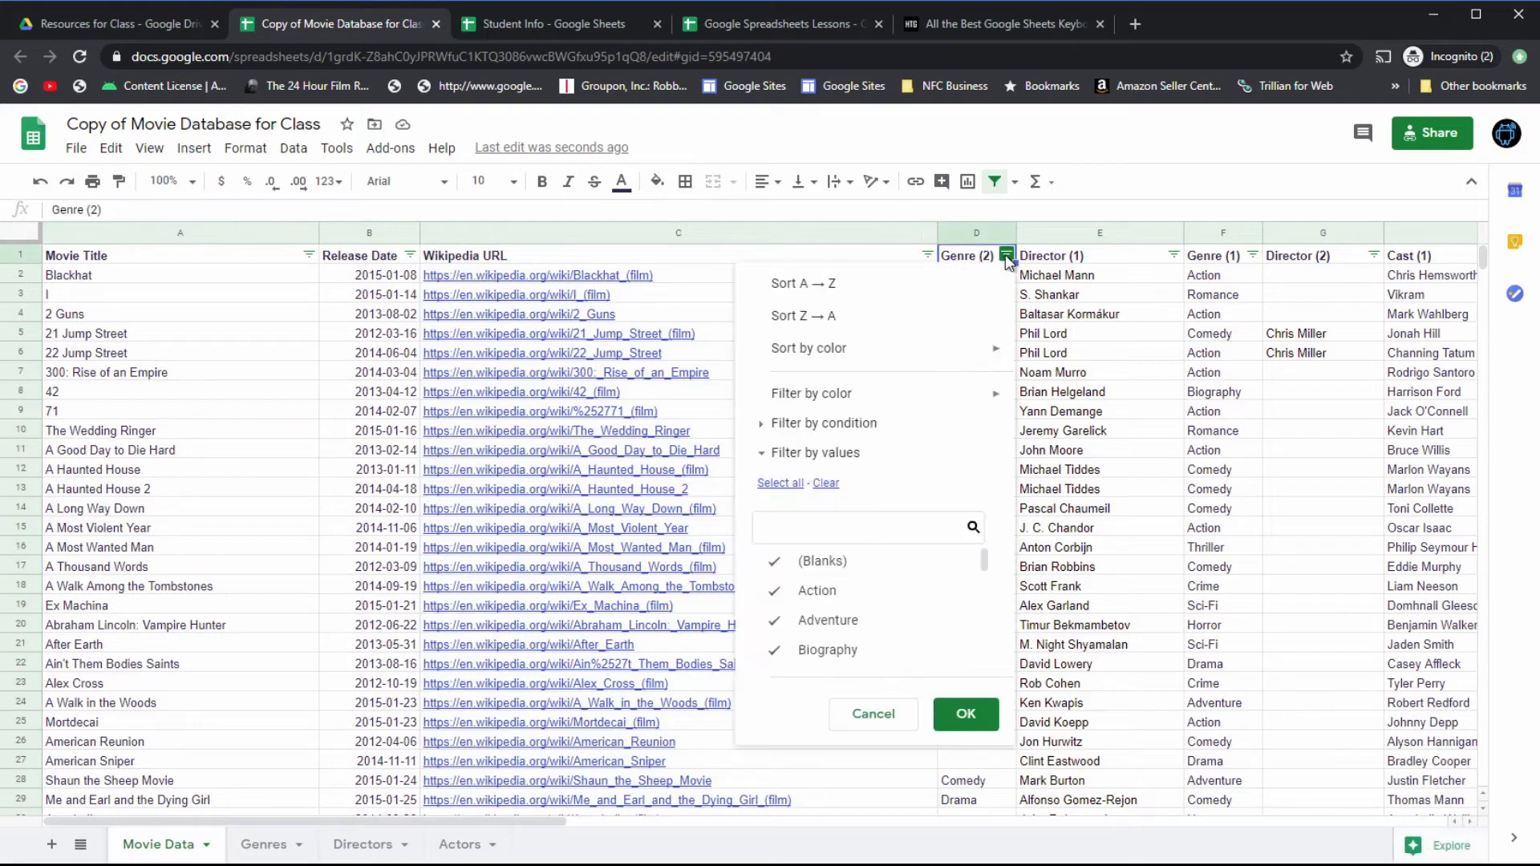
{"action": "left_click", "coordinate": [851, 424]}
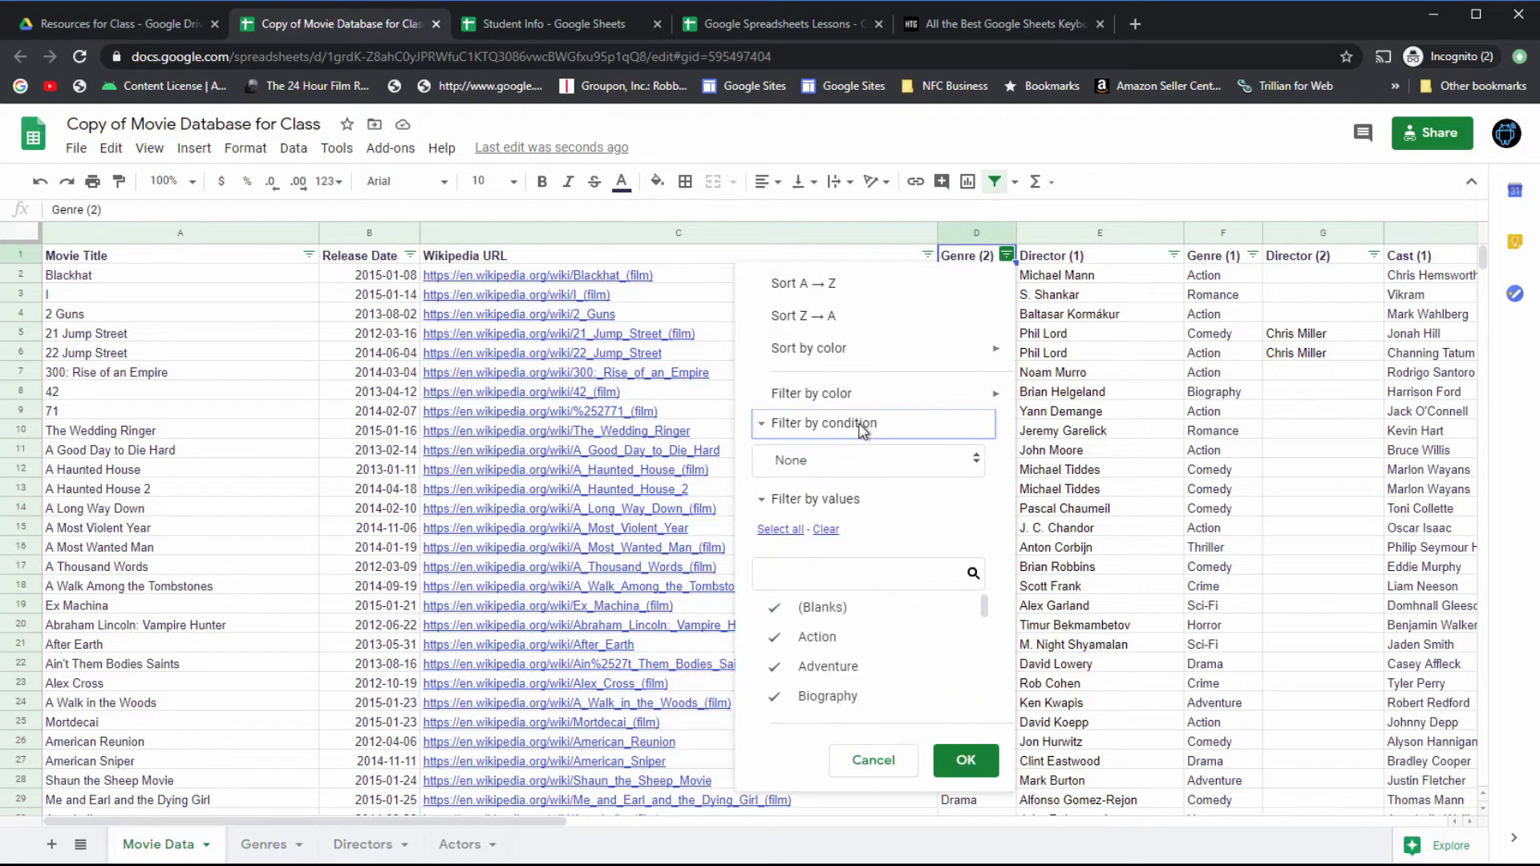
{"action": "left_click", "coordinate": [977, 465]}
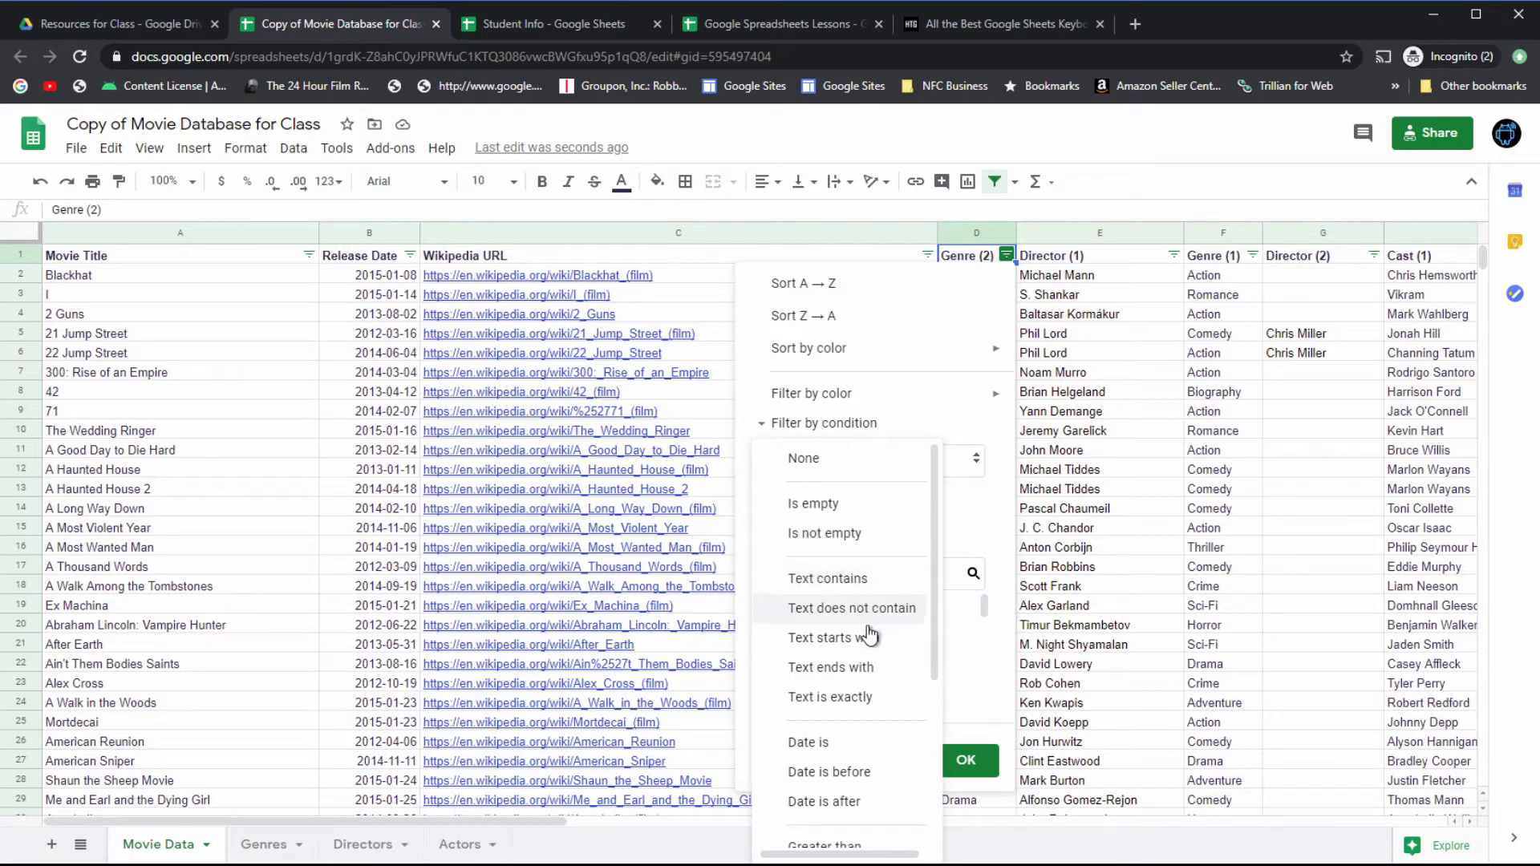
{"action": "key", "text": "Escape"}
{"action": "left_click", "coordinate": [1164, 249]}
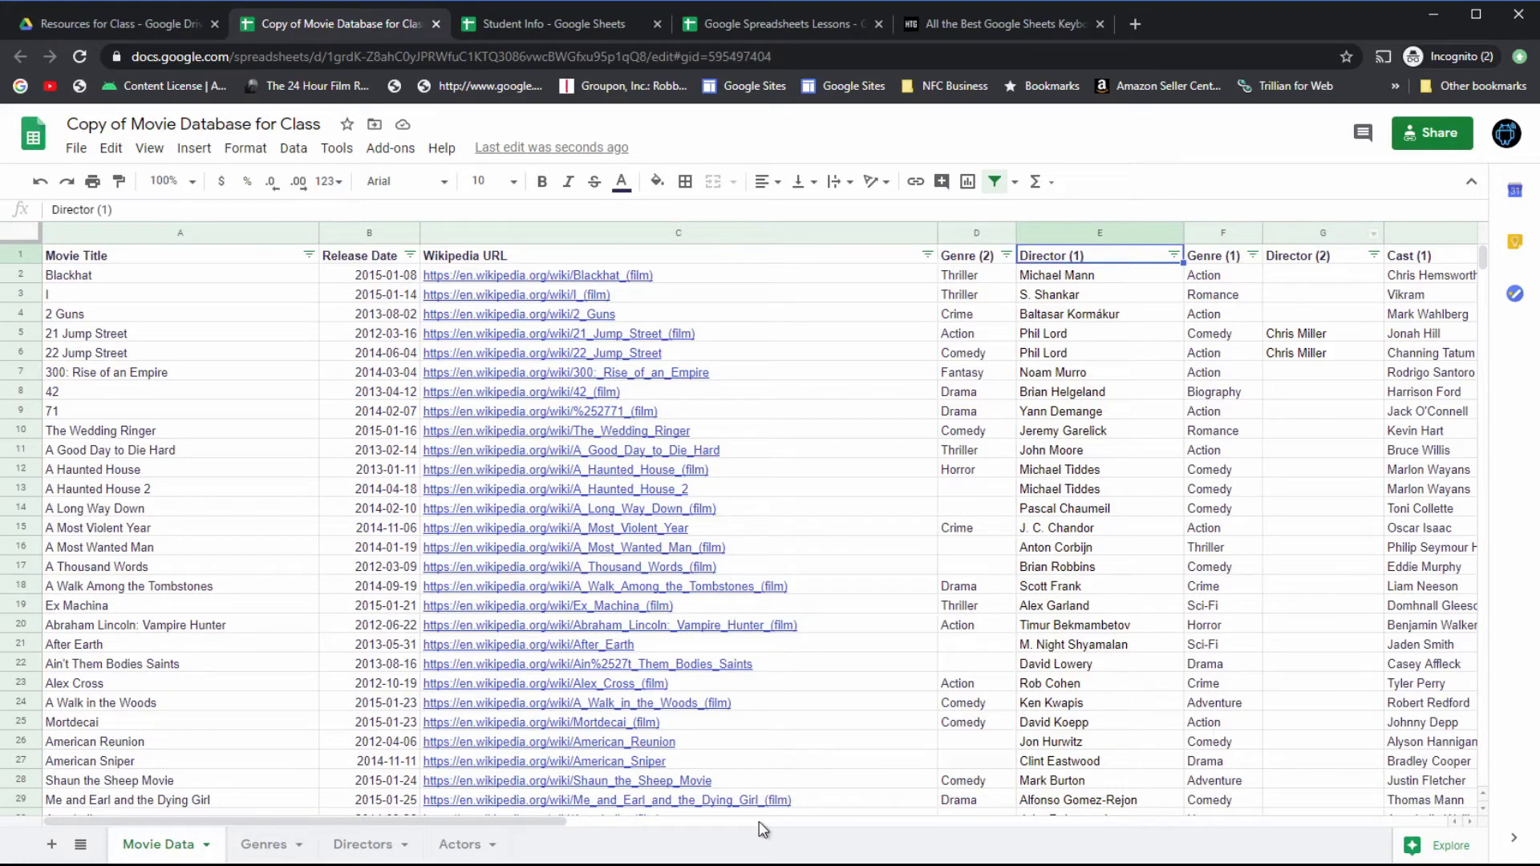
Step: Filter Cast (1) by the condition 'Text contains' Tom
{"action": "scroll", "coordinate": [726, 825], "scroll_direction": "right", "scroll_amount": 3}
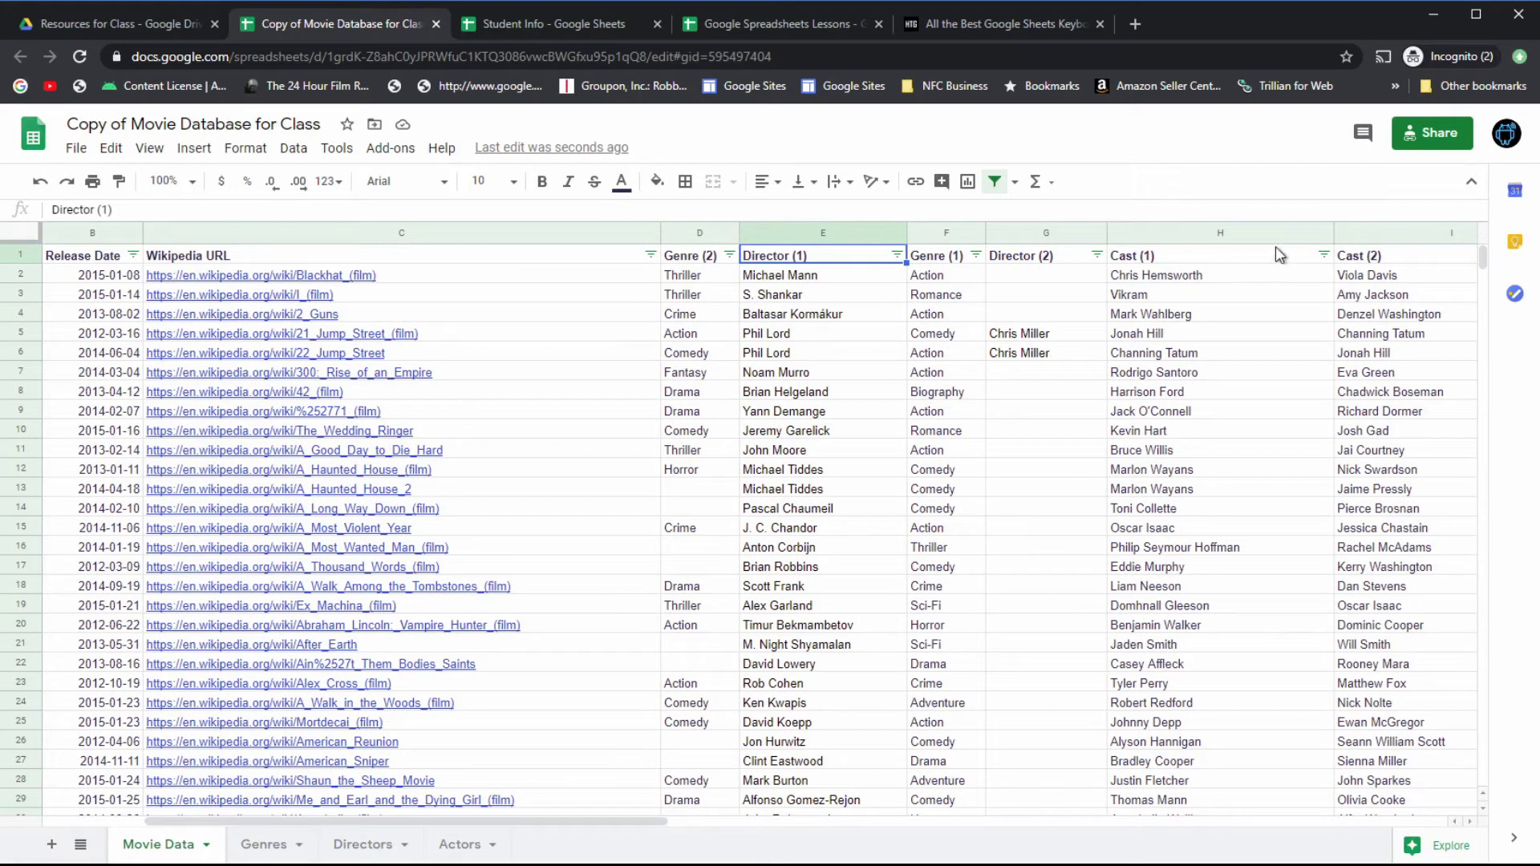
{"action": "left_click", "coordinate": [1325, 255]}
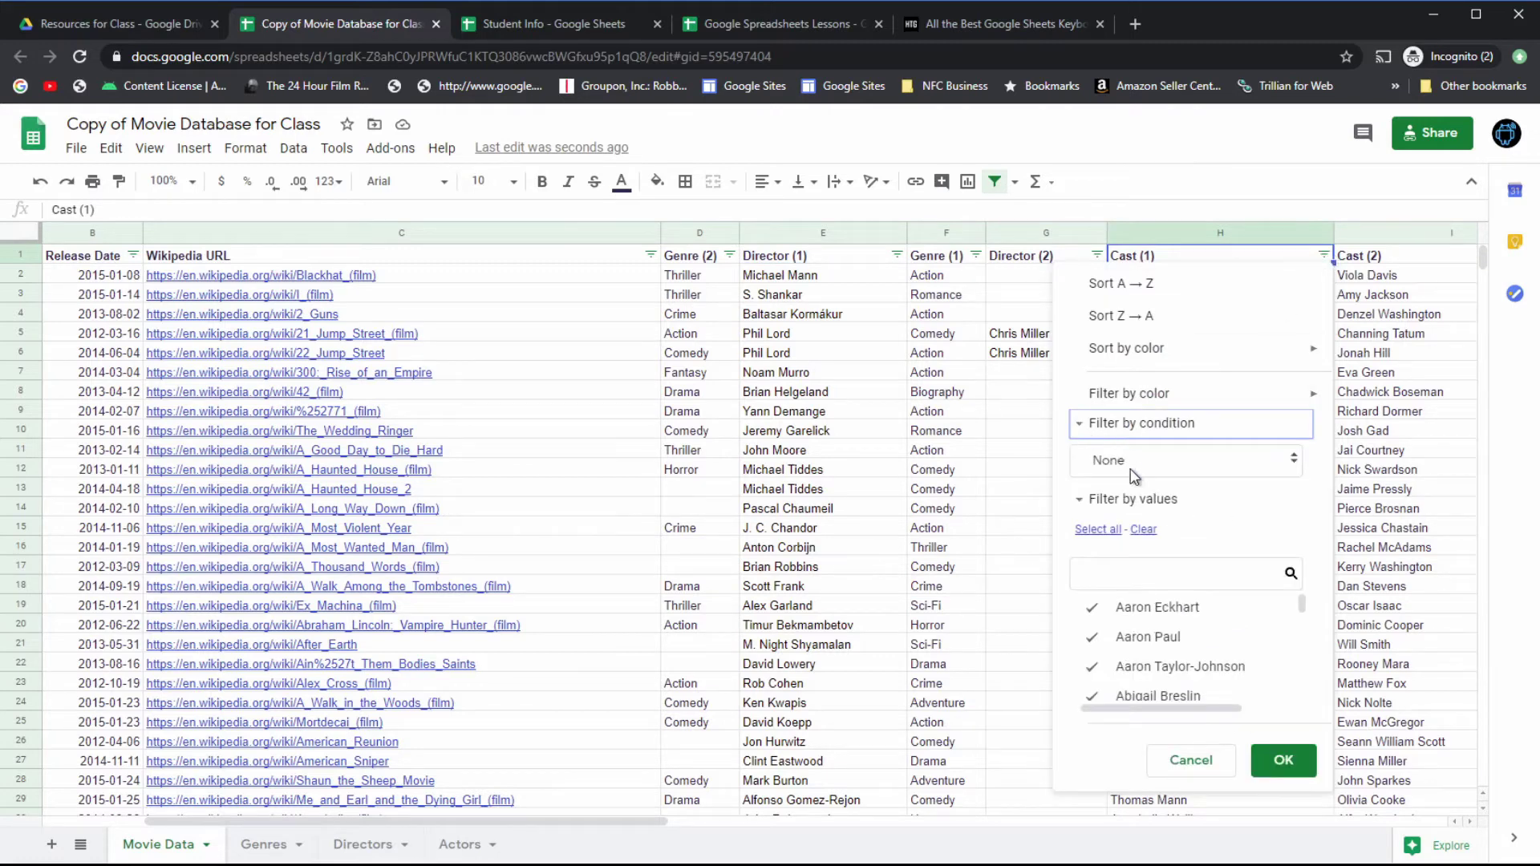
{"action": "left_click", "coordinate": [1256, 469]}
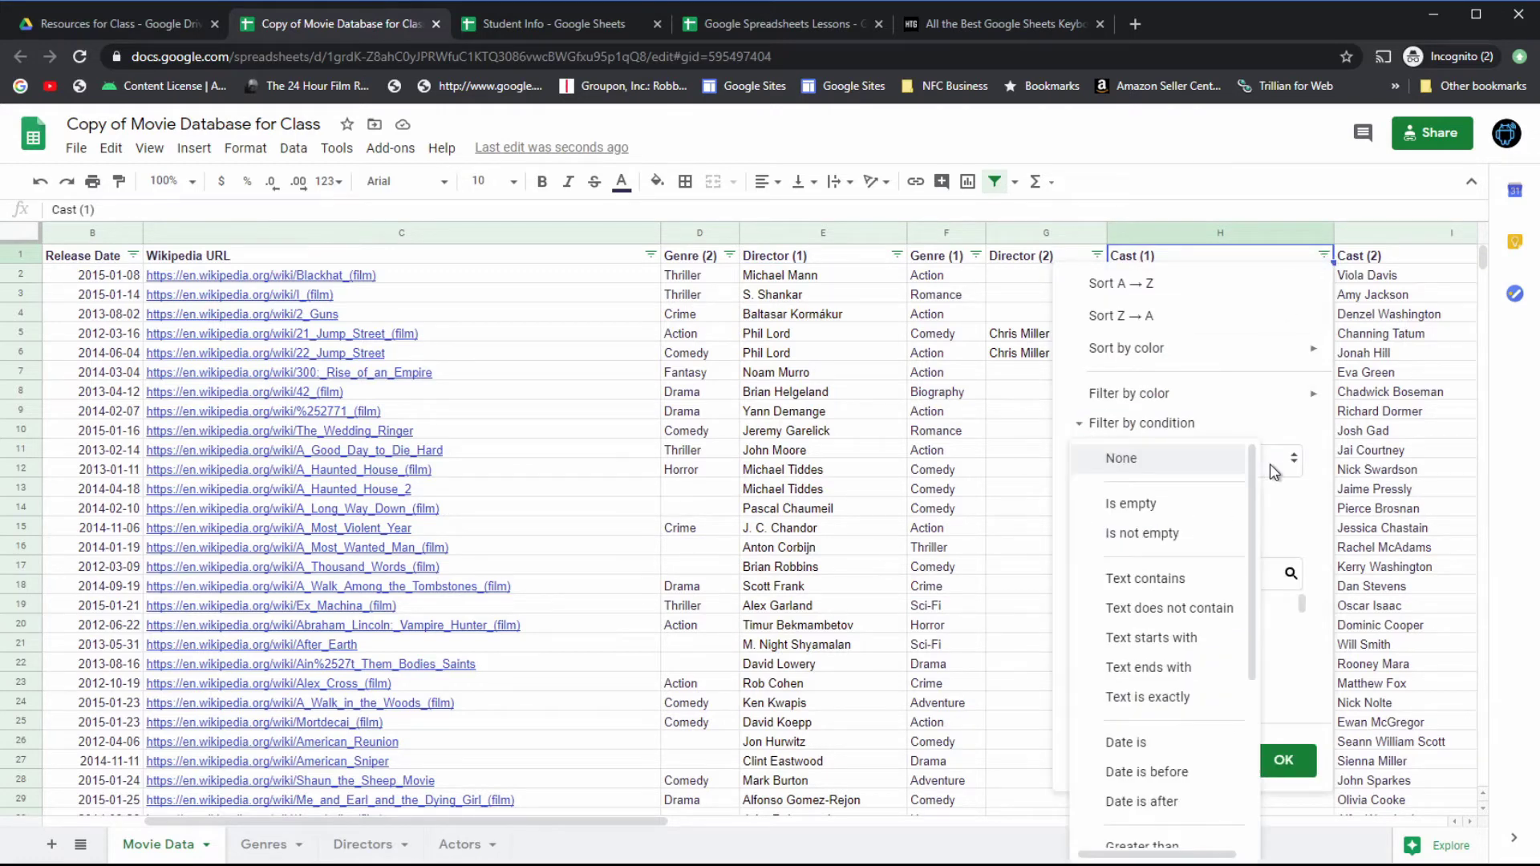
{"action": "left_click", "coordinate": [1161, 584]}
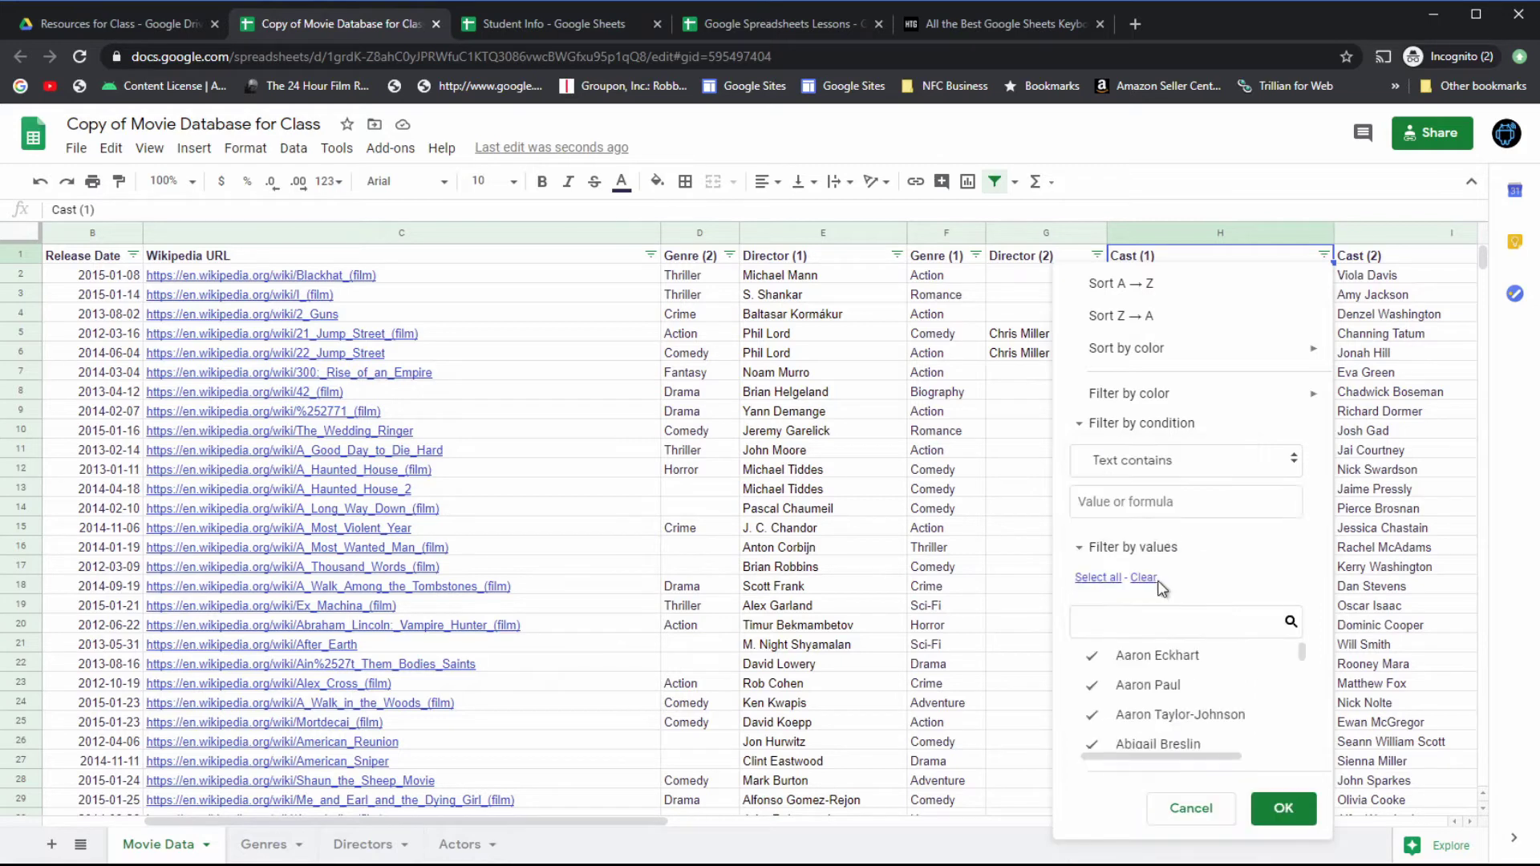
{"action": "left_click", "coordinate": [1130, 502]}
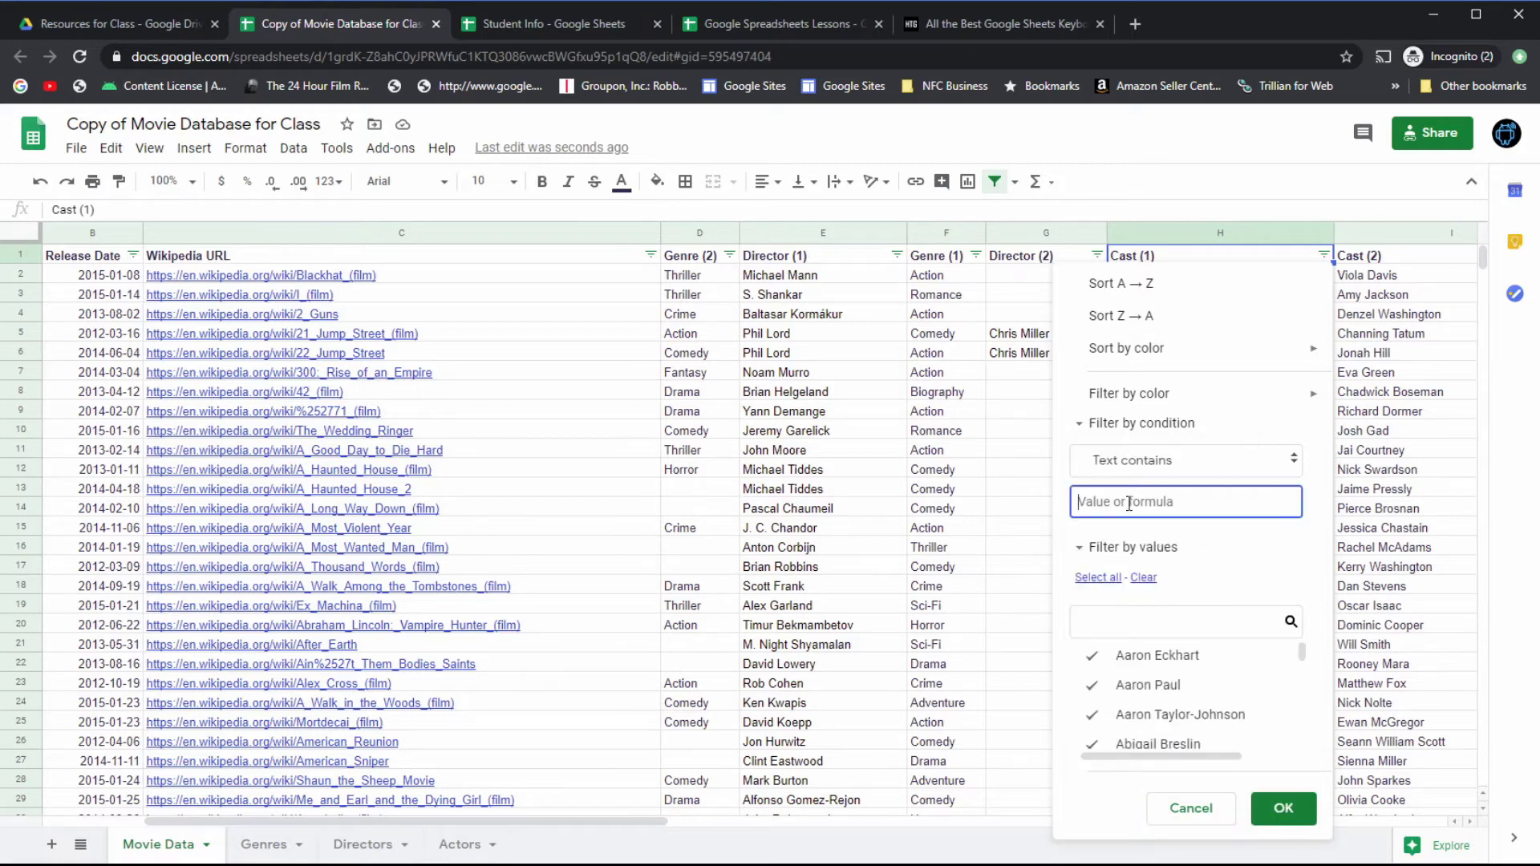
{"action": "type", "text": "Tom"}
{"action": "left_click", "coordinate": [1244, 480]}
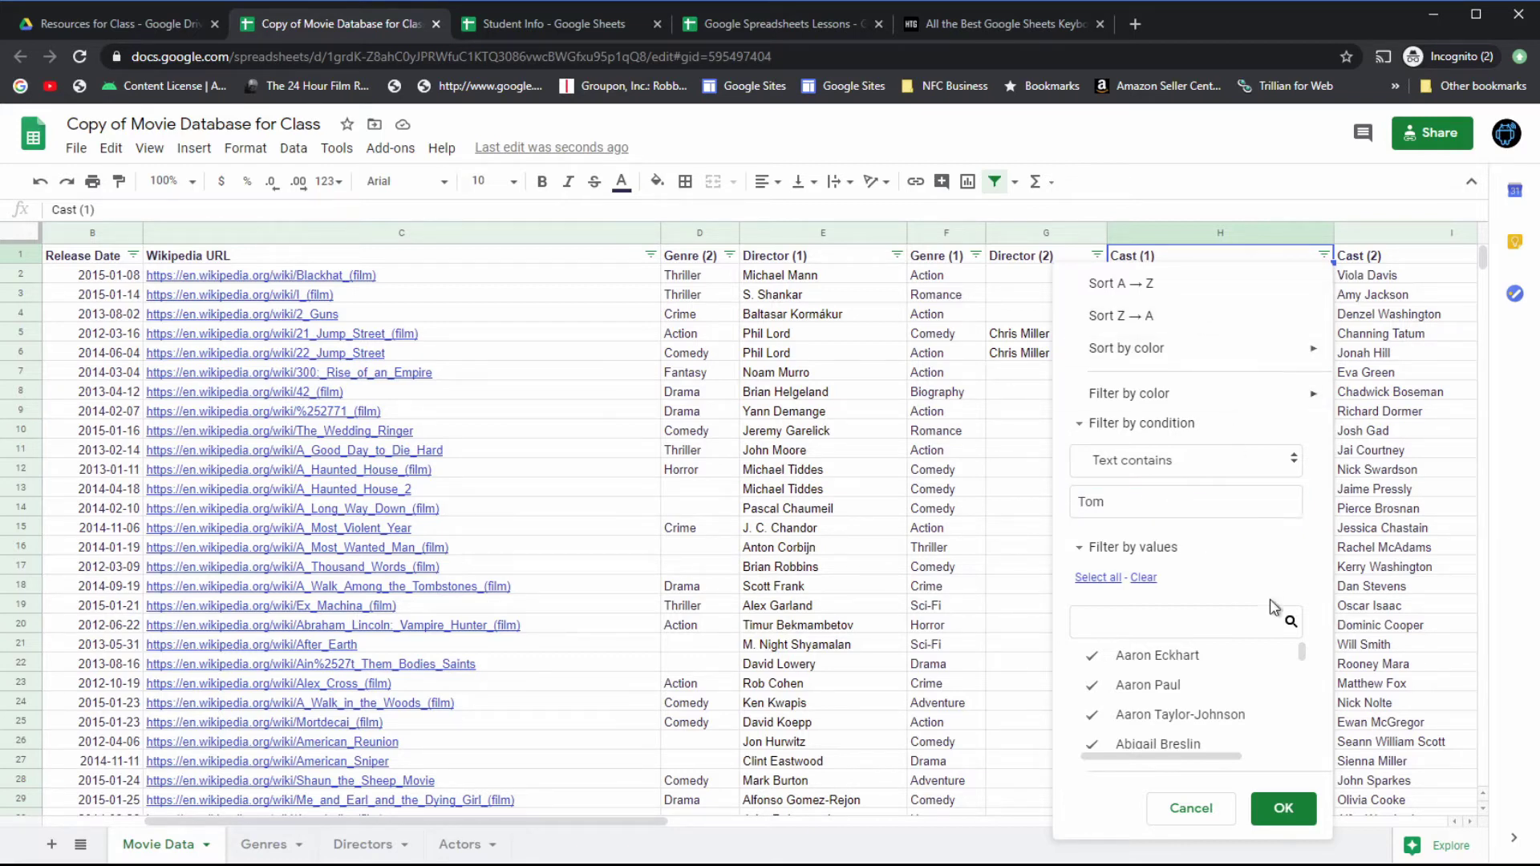
{"action": "left_click", "coordinate": [1284, 810]}
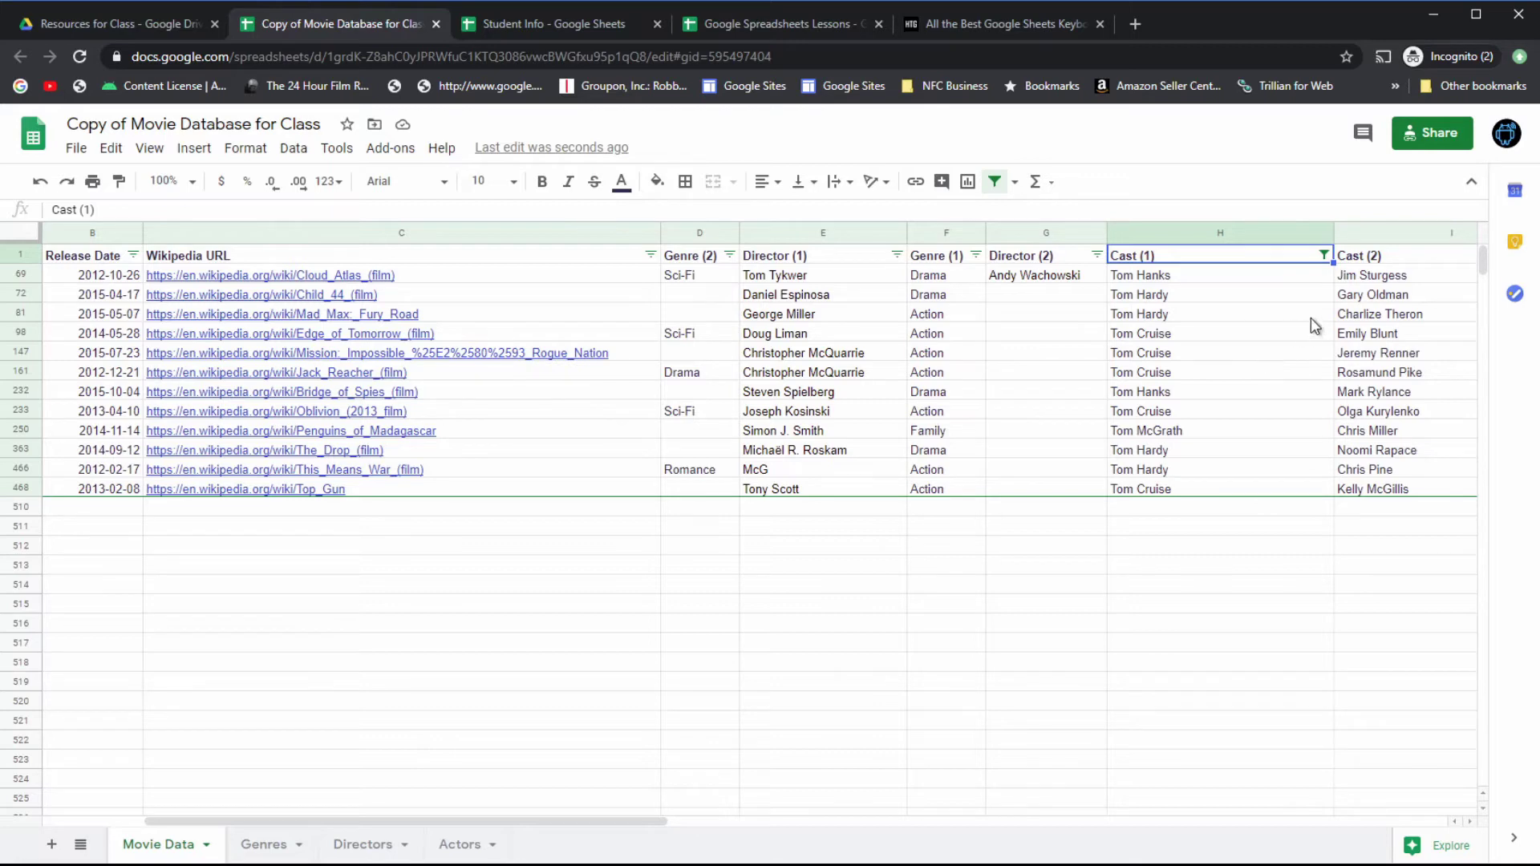
Step: Set the Cast (1) filter condition to None, then switch to the Student Info spreadsheet
{"action": "left_click", "coordinate": [1325, 257]}
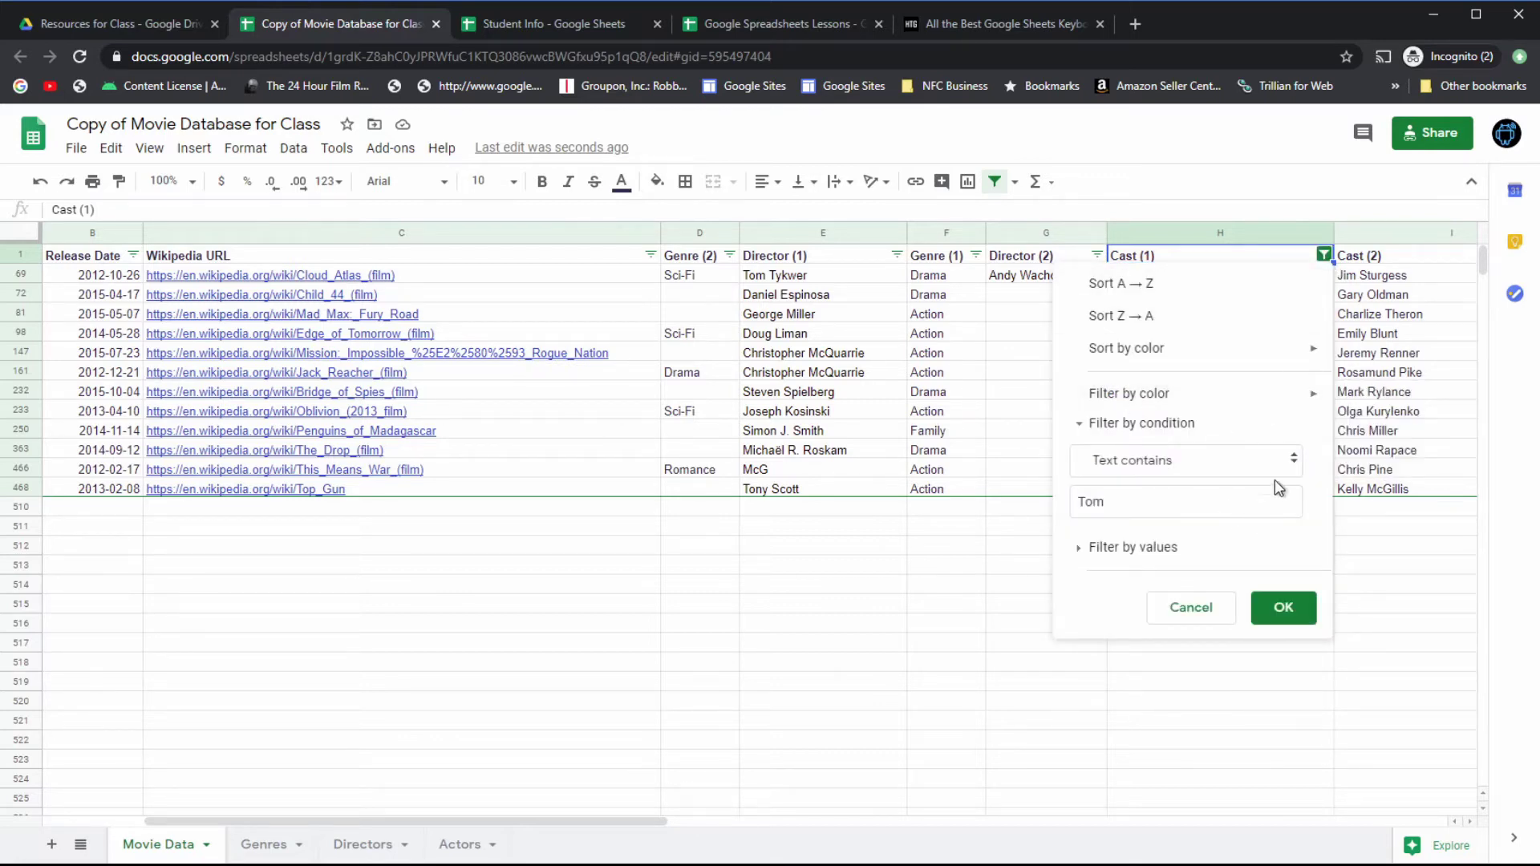
{"action": "left_click", "coordinate": [1286, 461]}
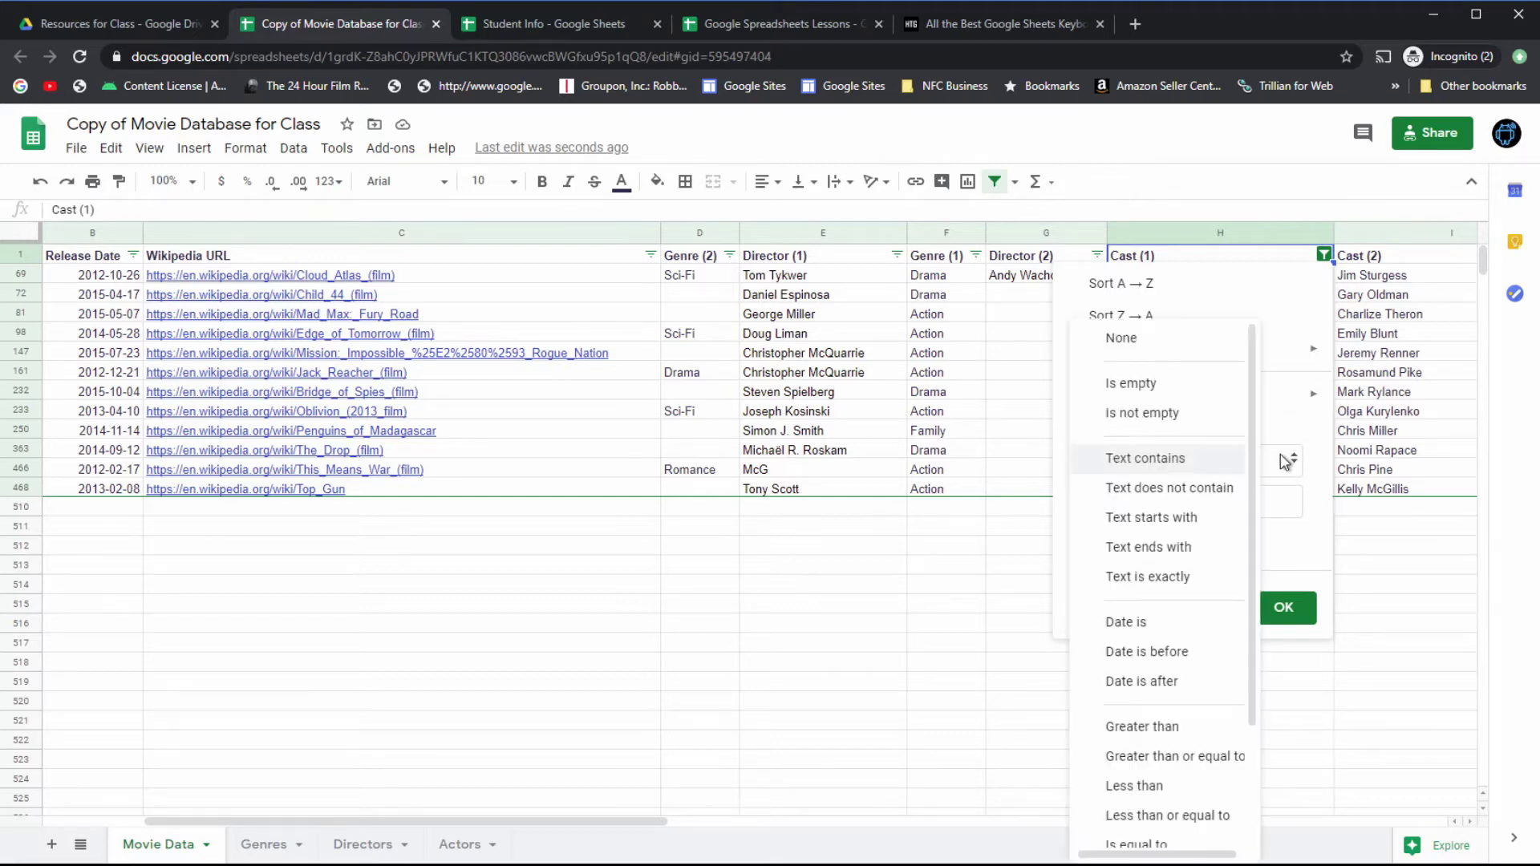
{"action": "left_click", "coordinate": [1121, 337]}
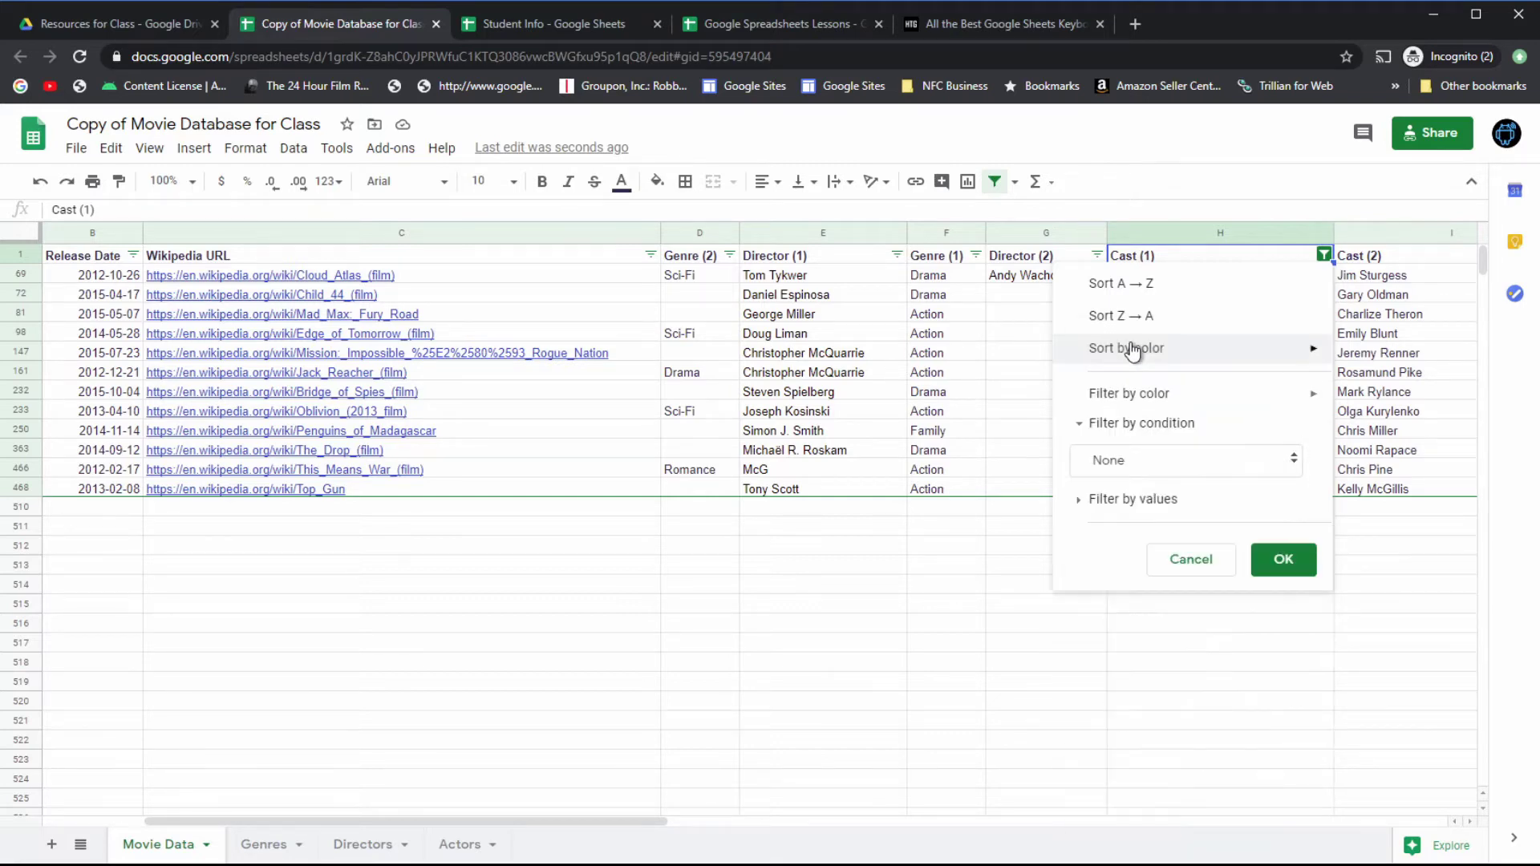
{"action": "left_click", "coordinate": [1284, 560]}
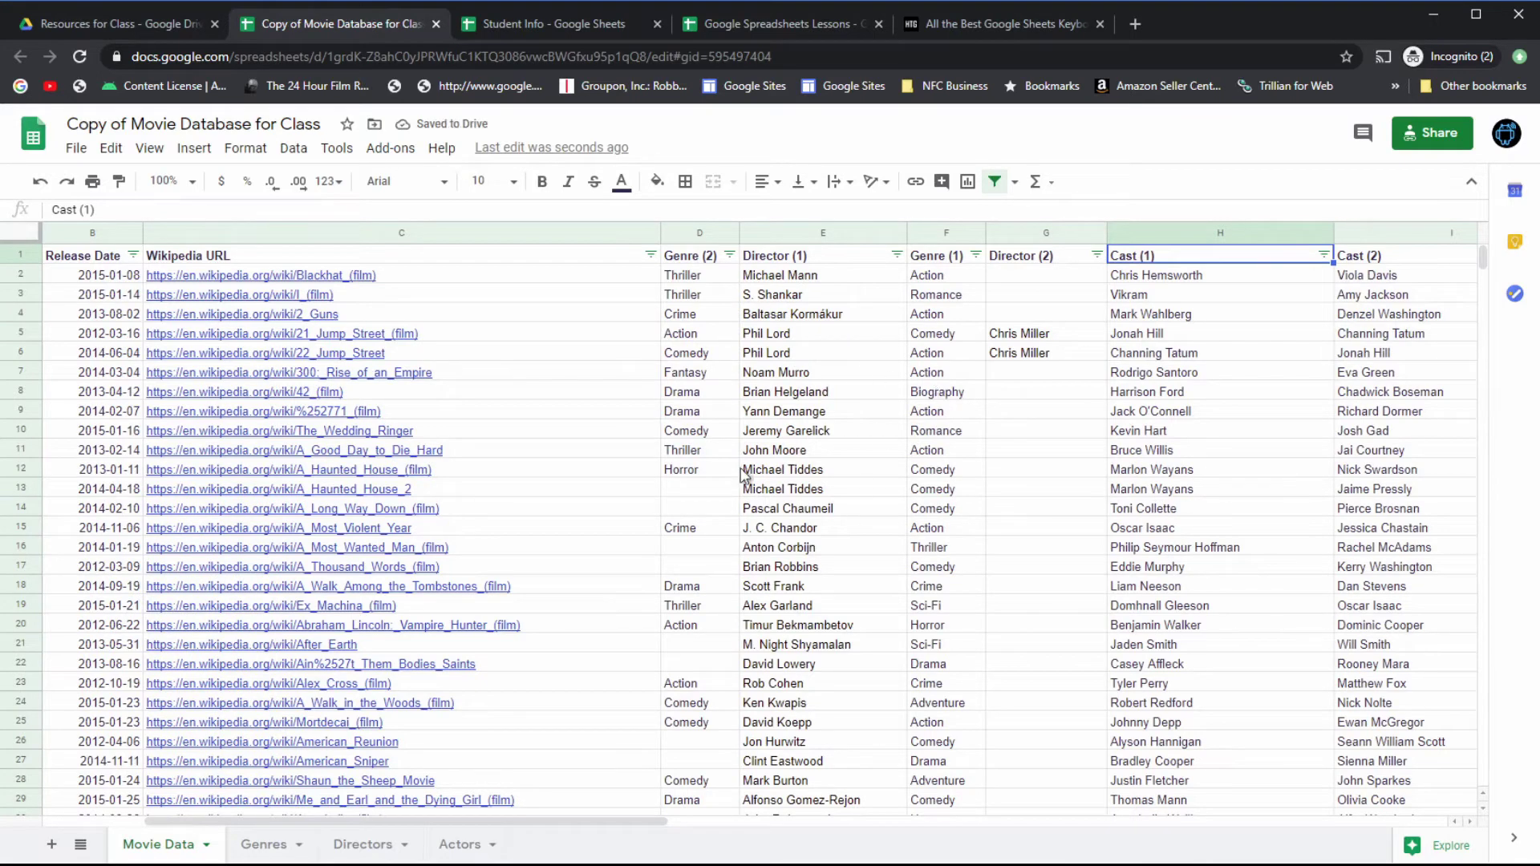
{"action": "left_click", "coordinate": [536, 24]}
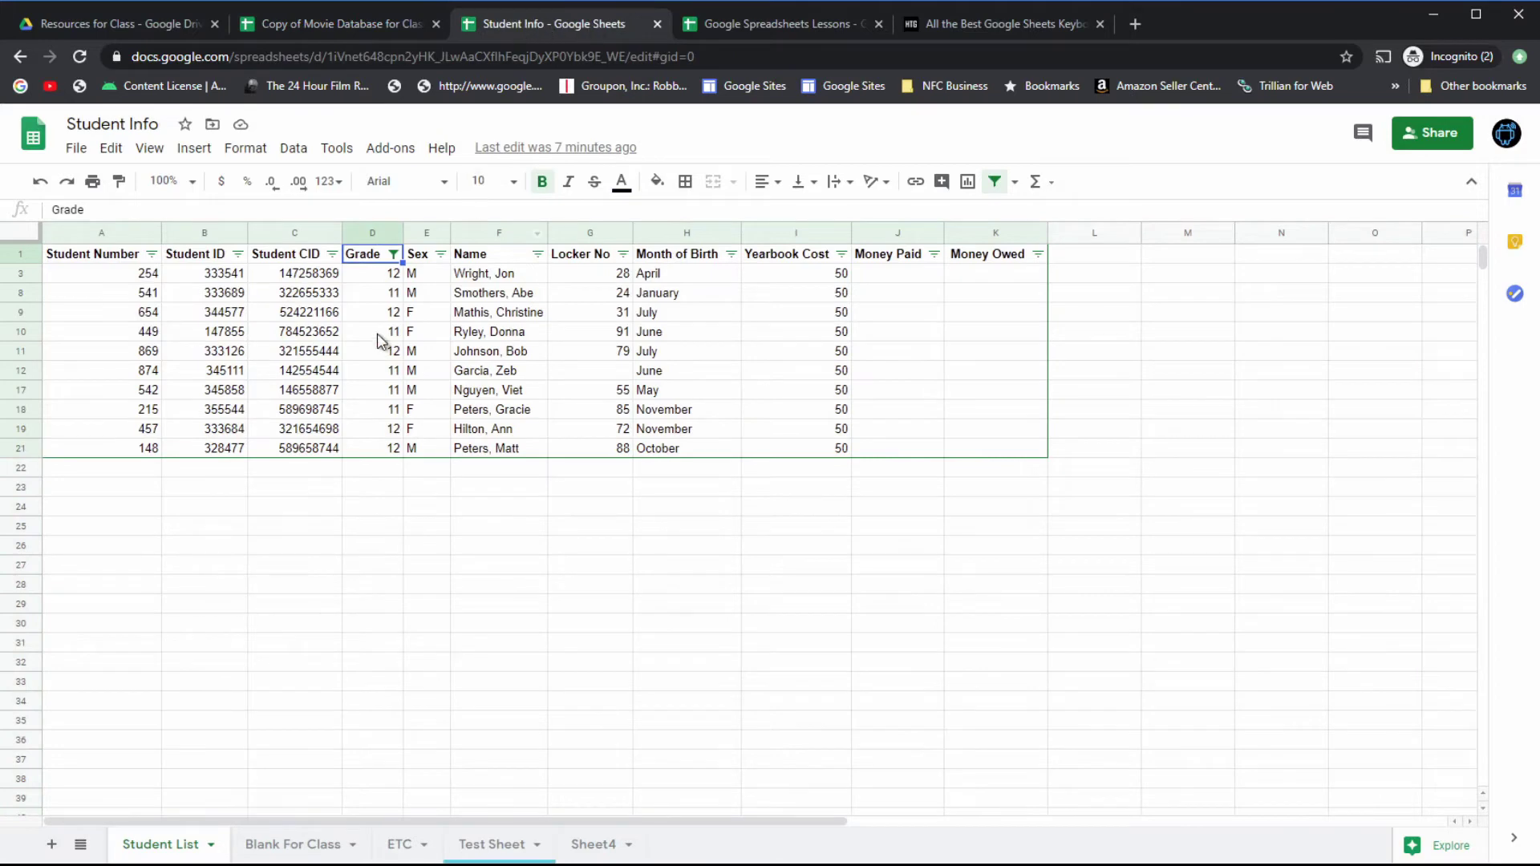
Step: Set the Grade filter condition to None so all student rows return
{"action": "left_click", "coordinate": [393, 255]}
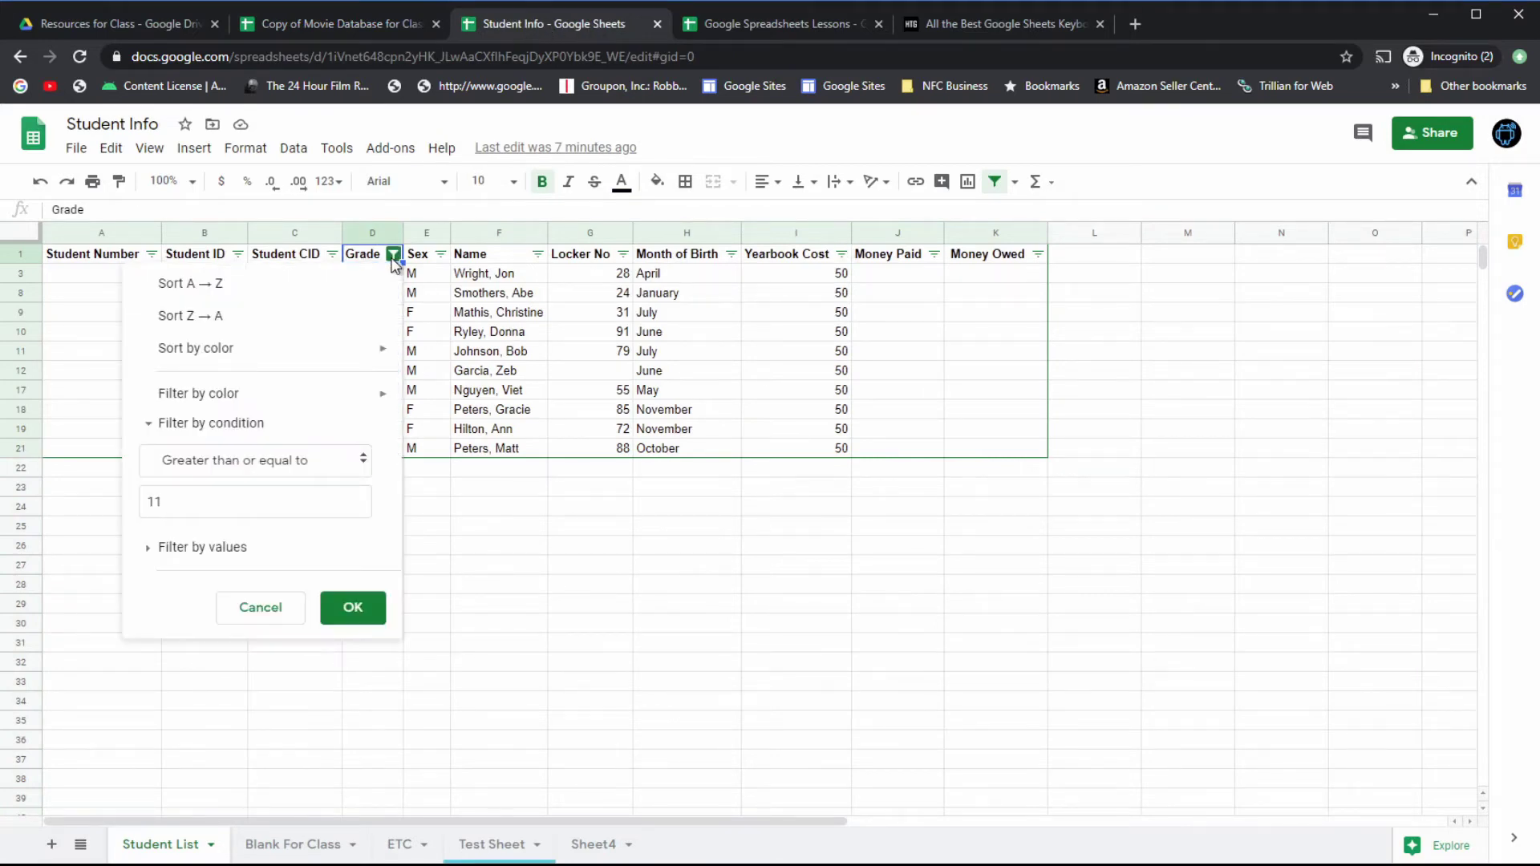
{"action": "left_click", "coordinate": [368, 465]}
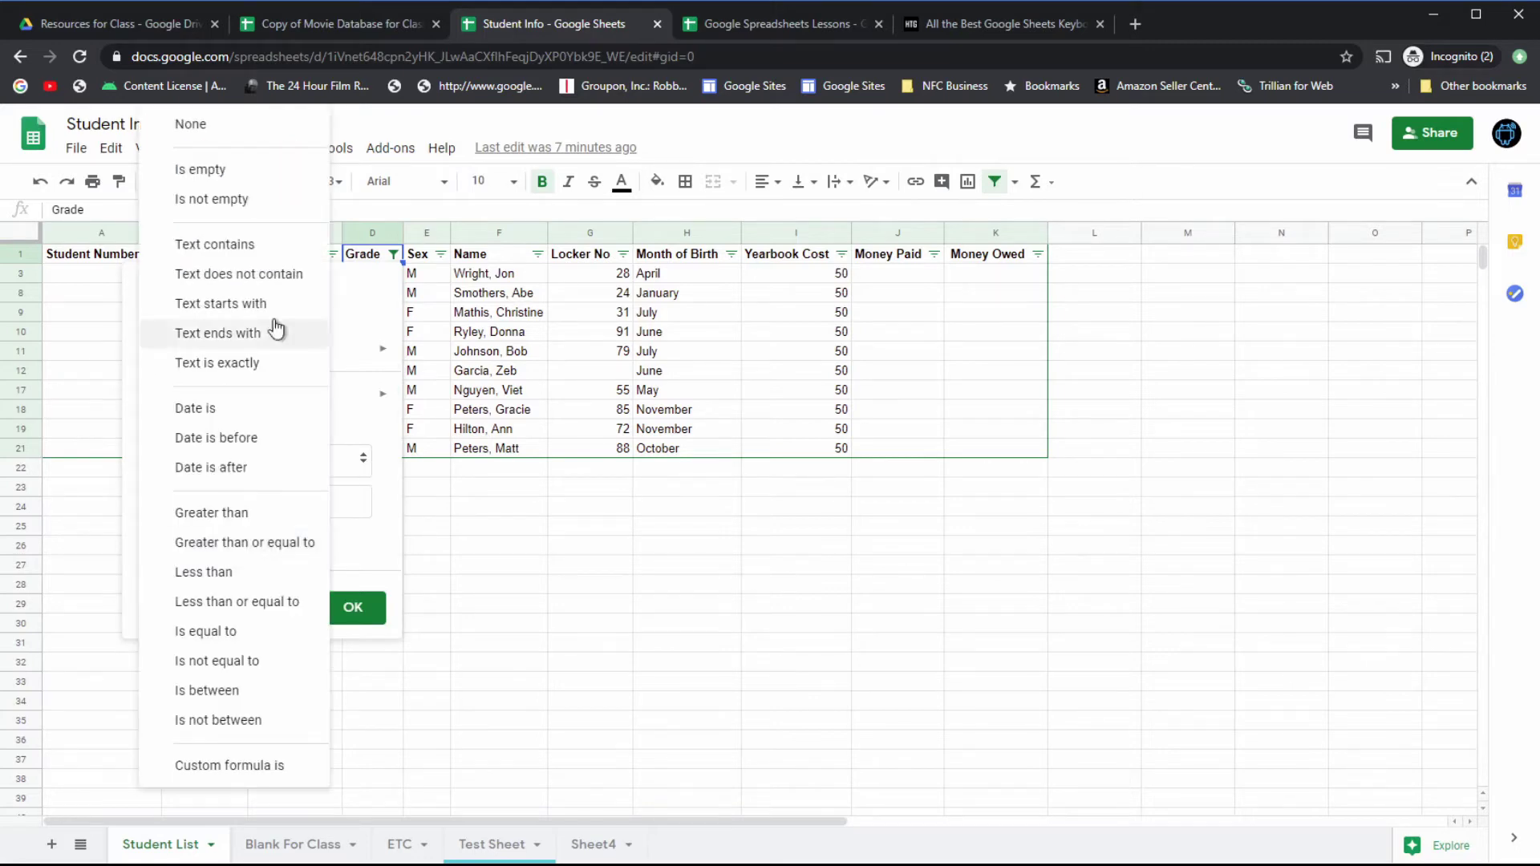
{"action": "left_click", "coordinate": [213, 137]}
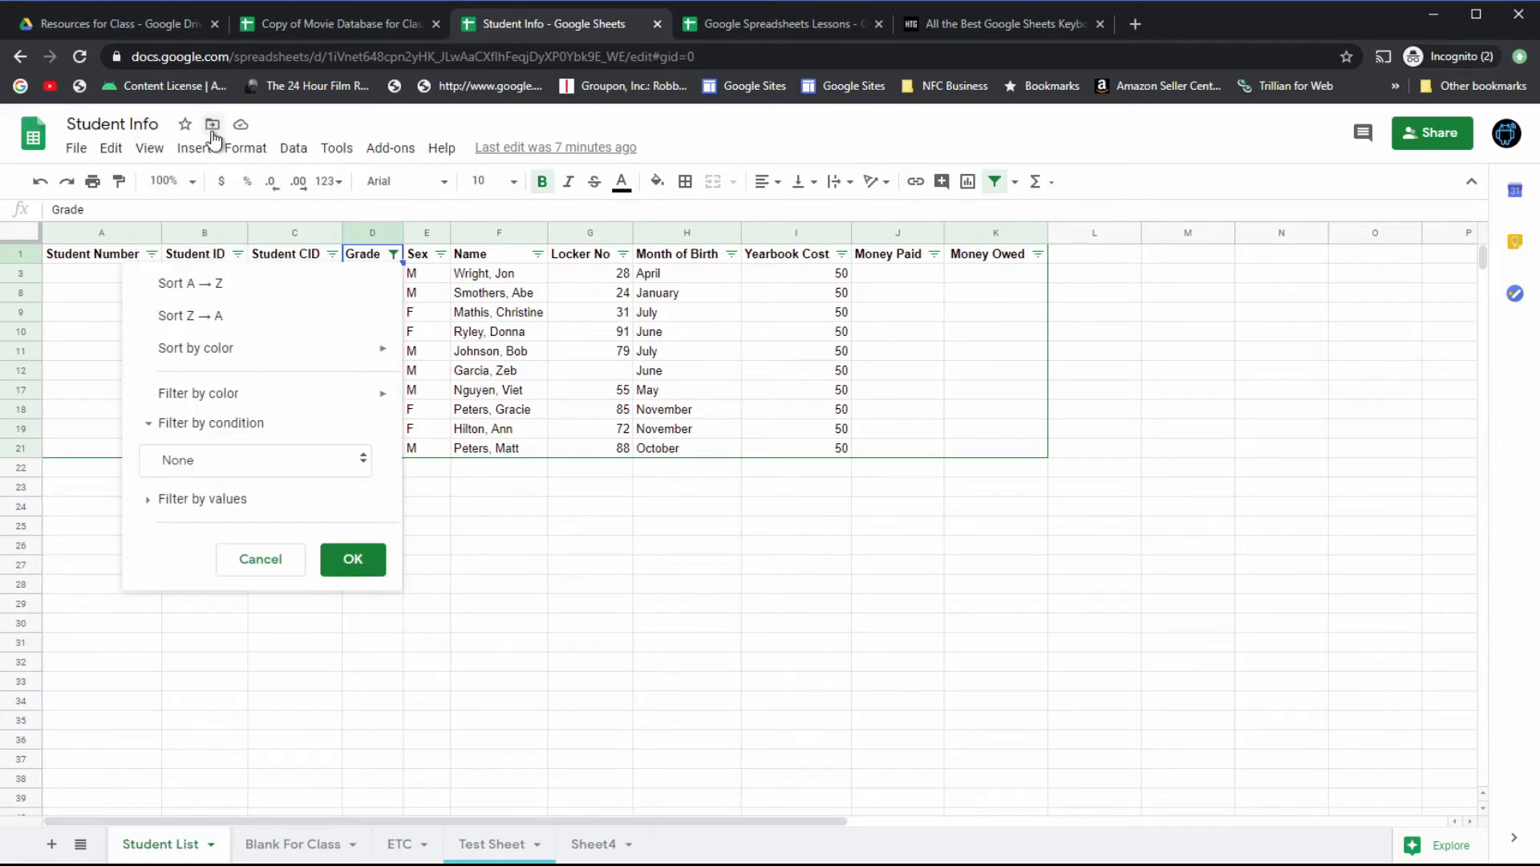
{"action": "left_click", "coordinate": [353, 559]}
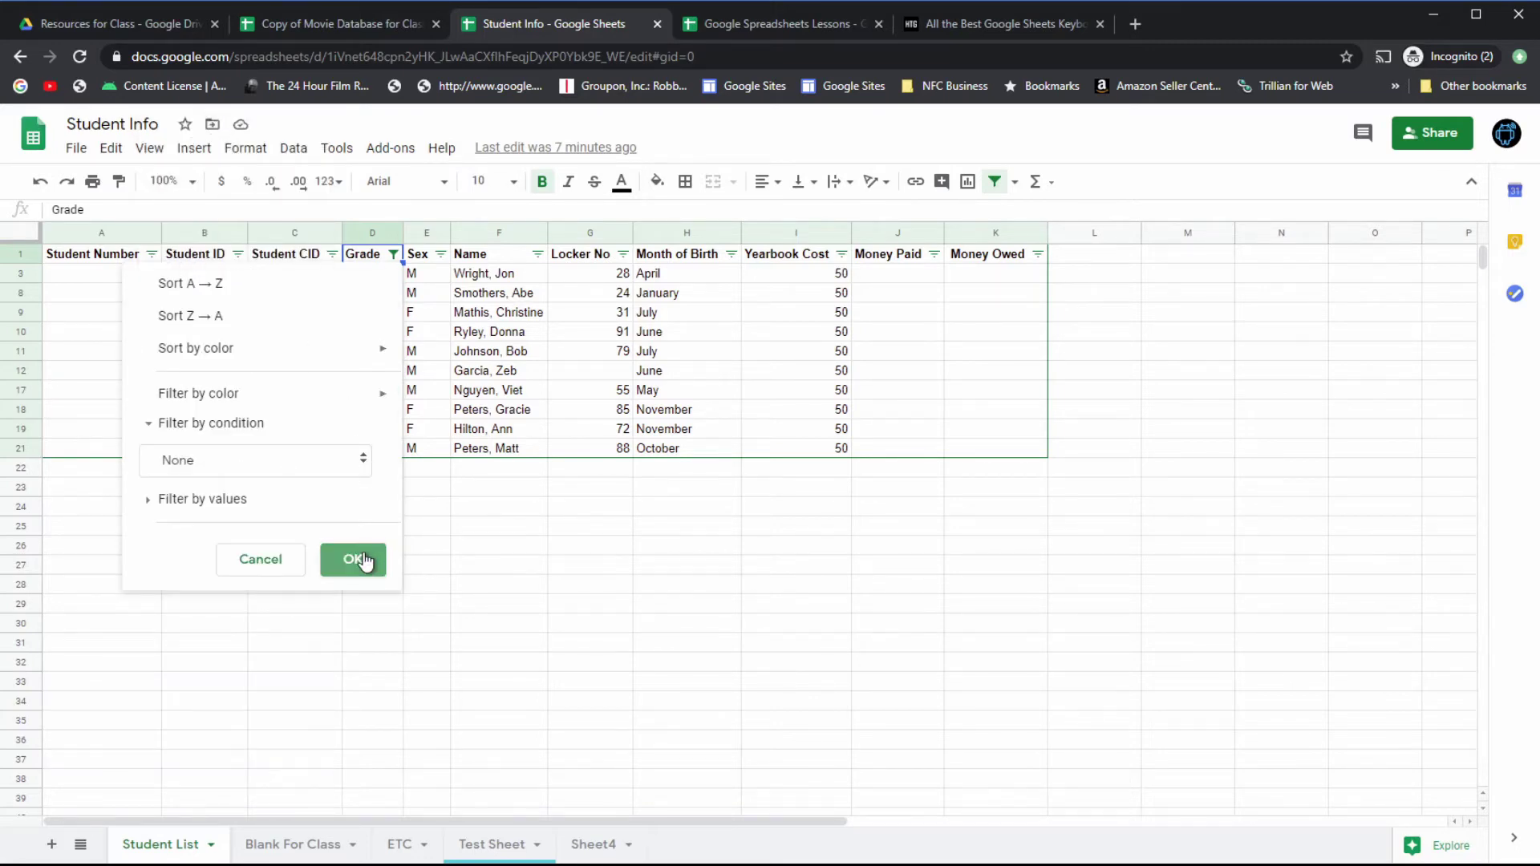
Step: Reopen the Grade filter to review its value and condition options, closing it unchanged
{"action": "left_click", "coordinate": [399, 255]}
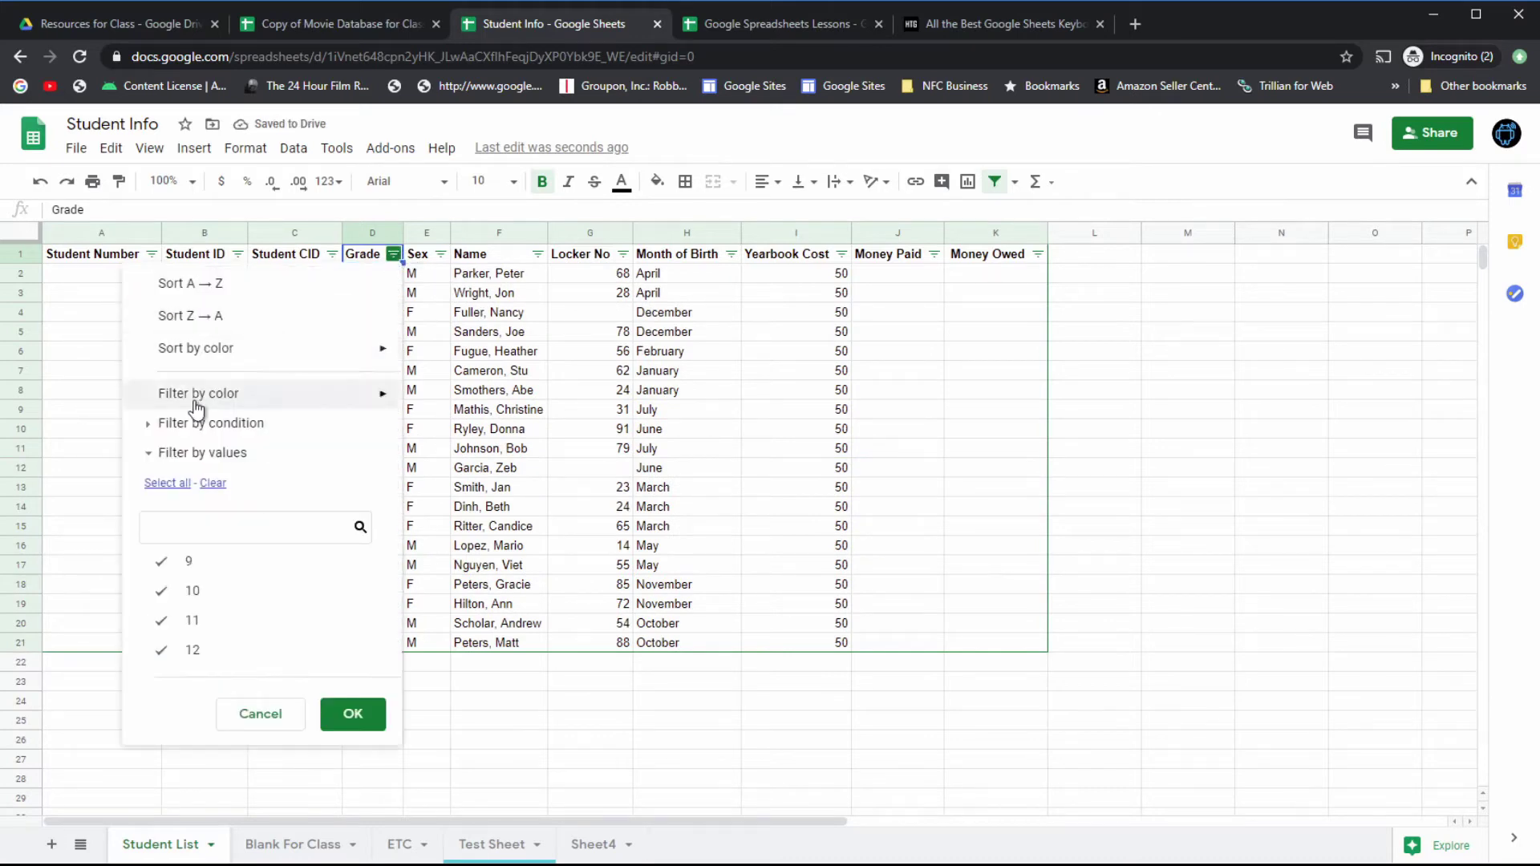
{"action": "left_click", "coordinate": [153, 454]}
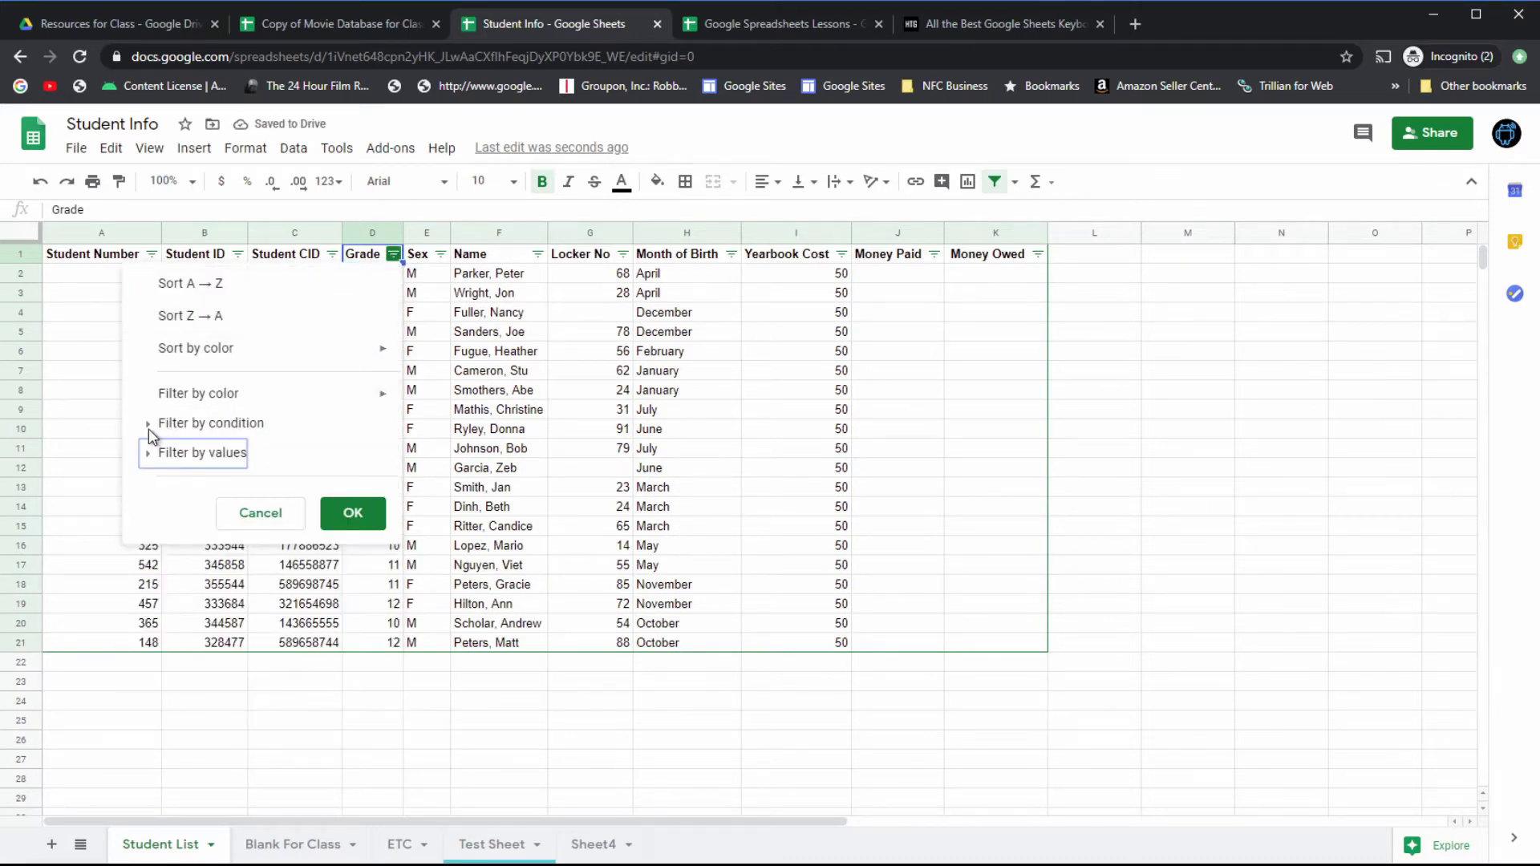
{"action": "left_click", "coordinate": [151, 427]}
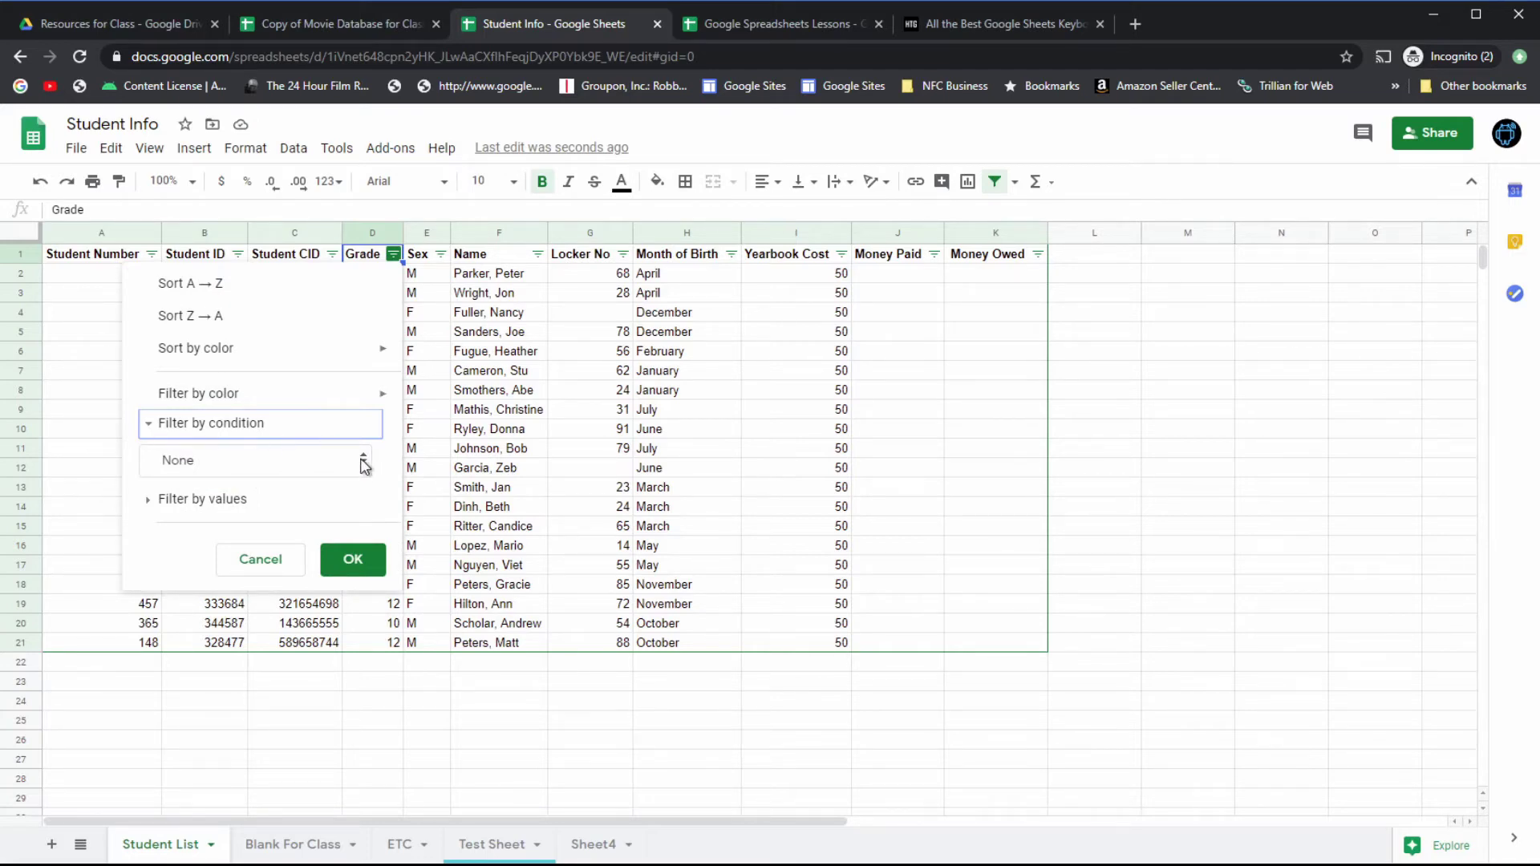
{"action": "mouse_move", "coordinate": [340, 409]}
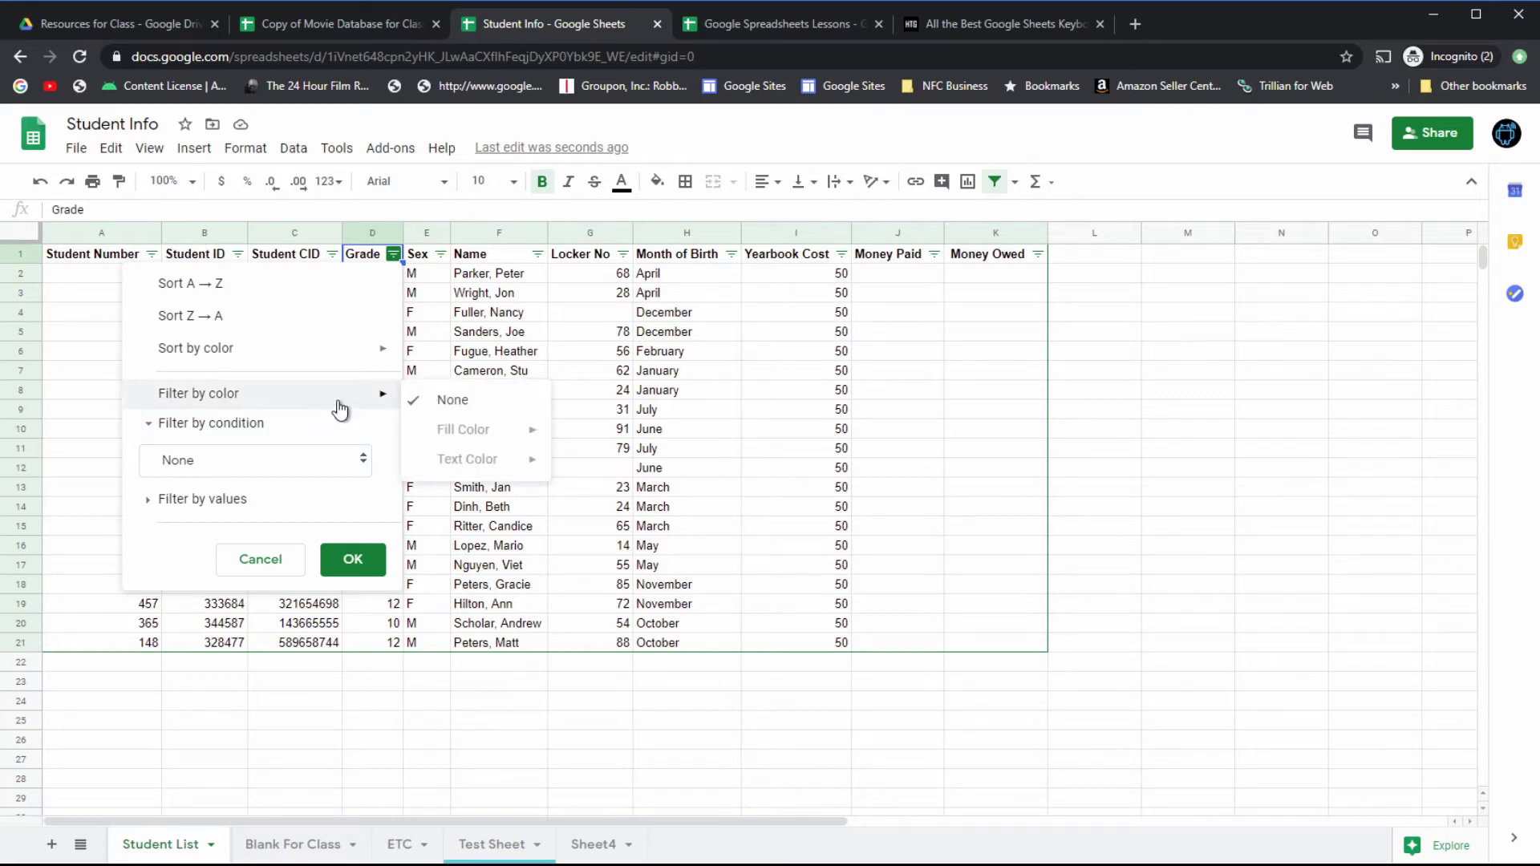
{"action": "left_click", "coordinate": [772, 319]}
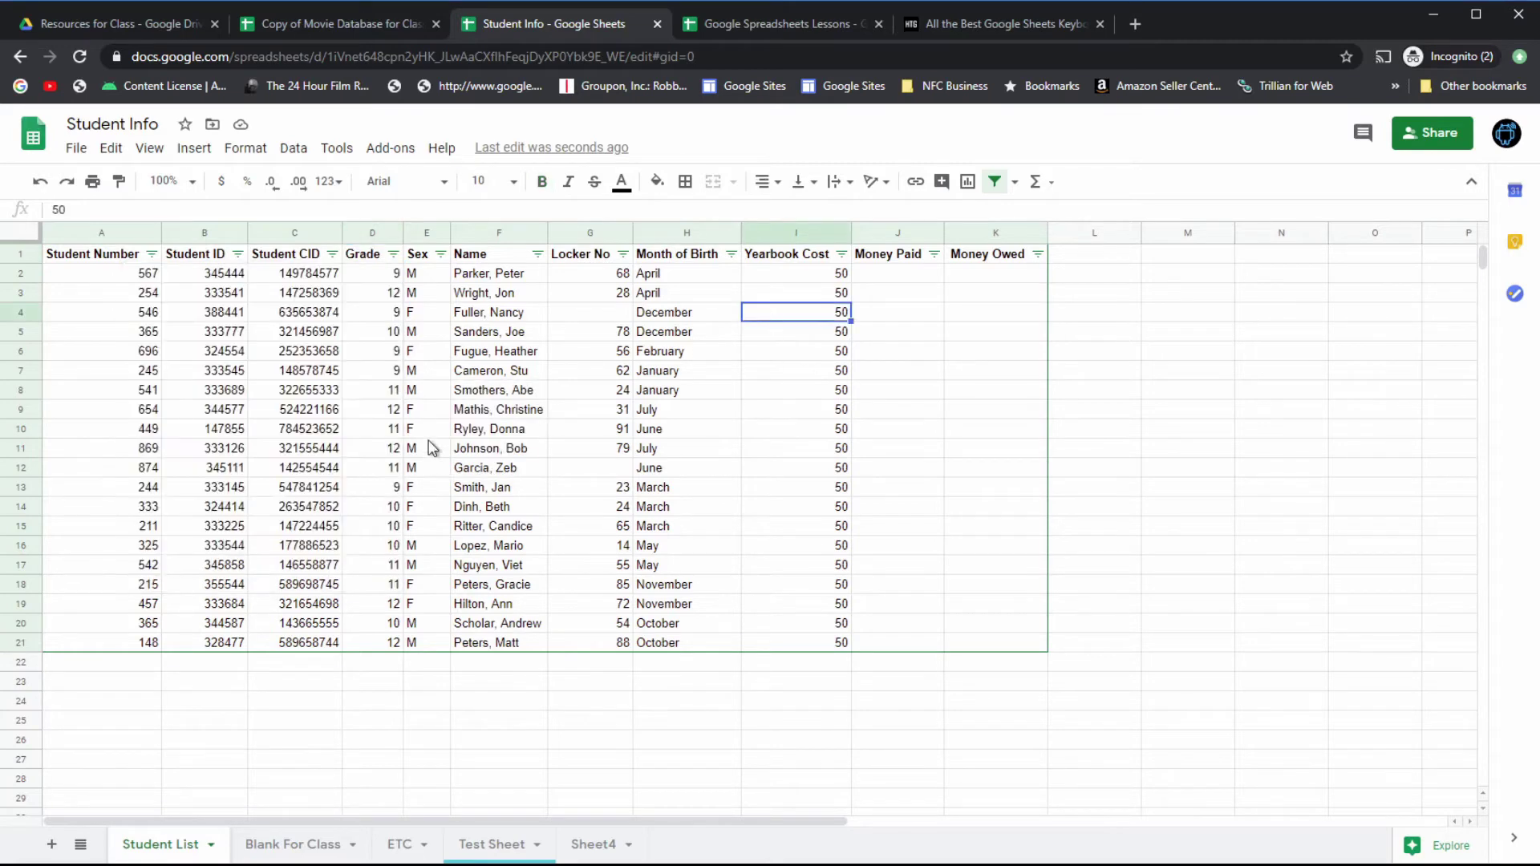
Step: Fill cell A8 and then all of row 8 yellow
{"action": "left_click", "coordinate": [149, 393]}
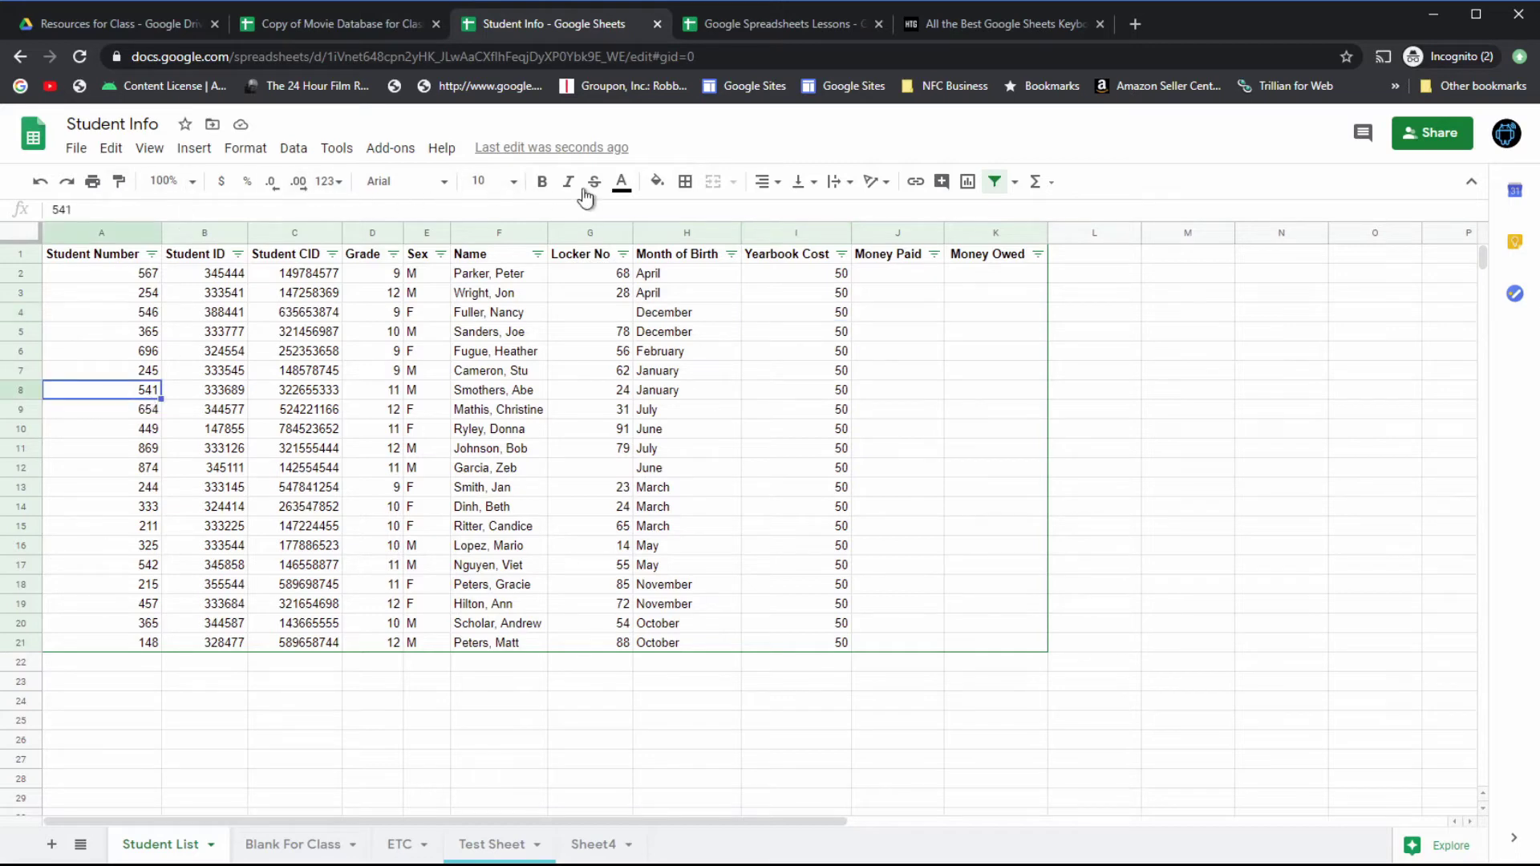
{"action": "left_click", "coordinate": [656, 185]}
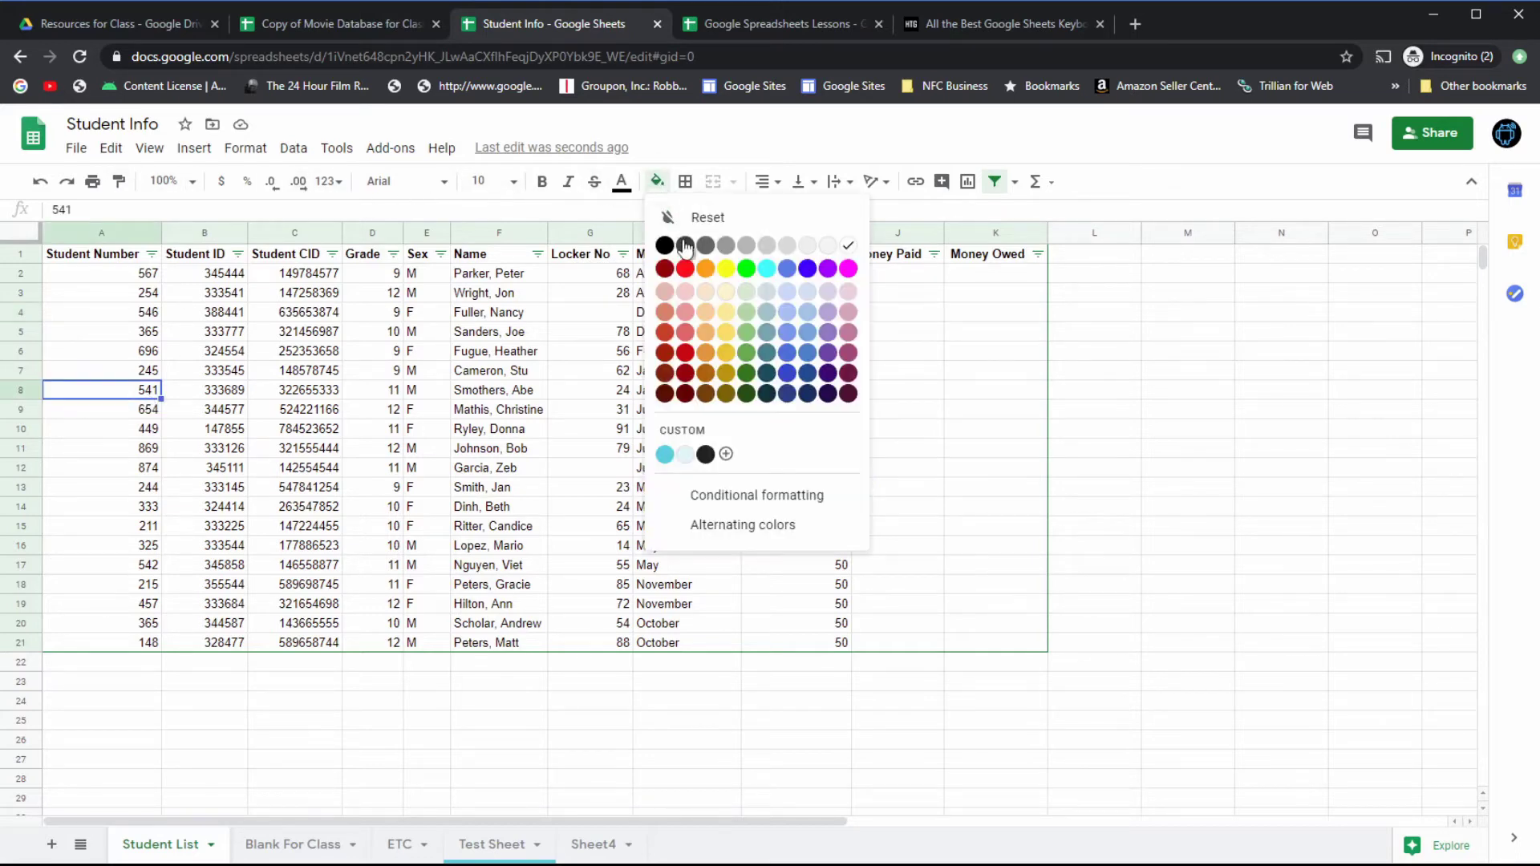
{"action": "left_click", "coordinate": [730, 271]}
{"action": "left_click", "coordinate": [130, 512]}
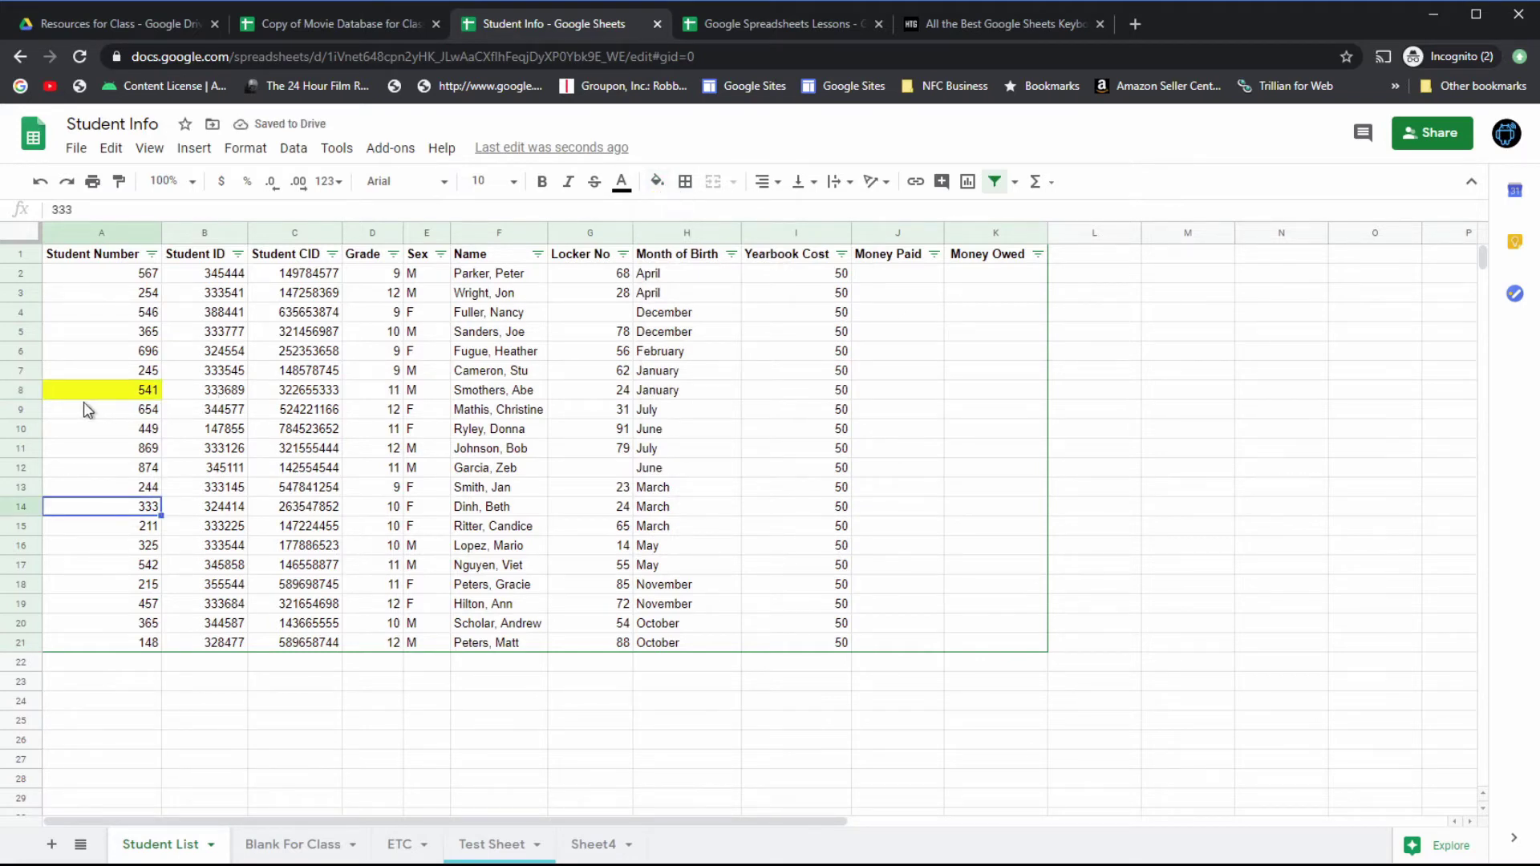
{"action": "left_click", "coordinate": [22, 390]}
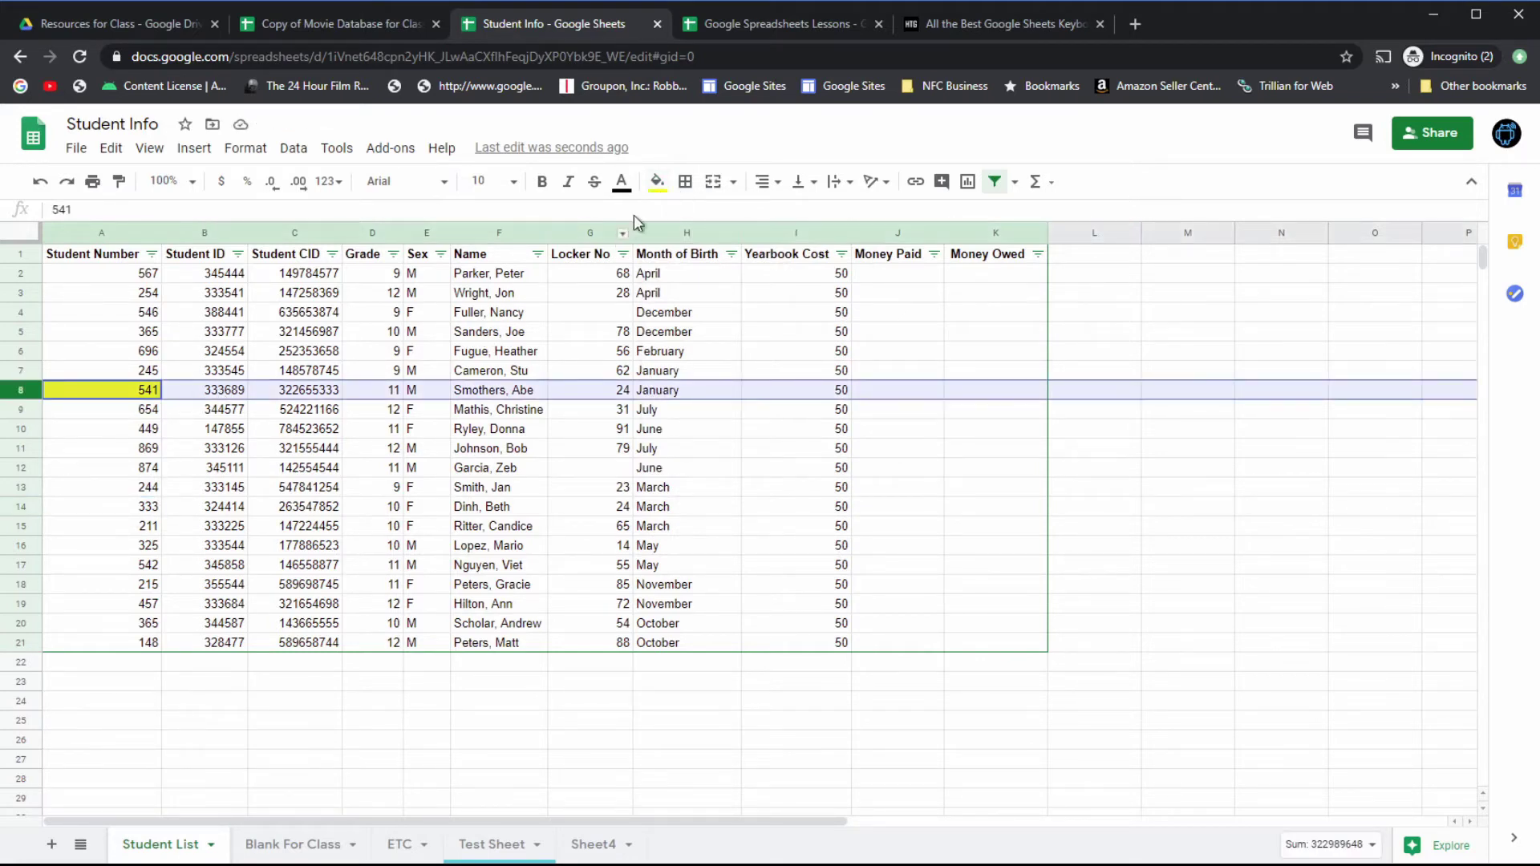
{"action": "left_click", "coordinate": [656, 182]}
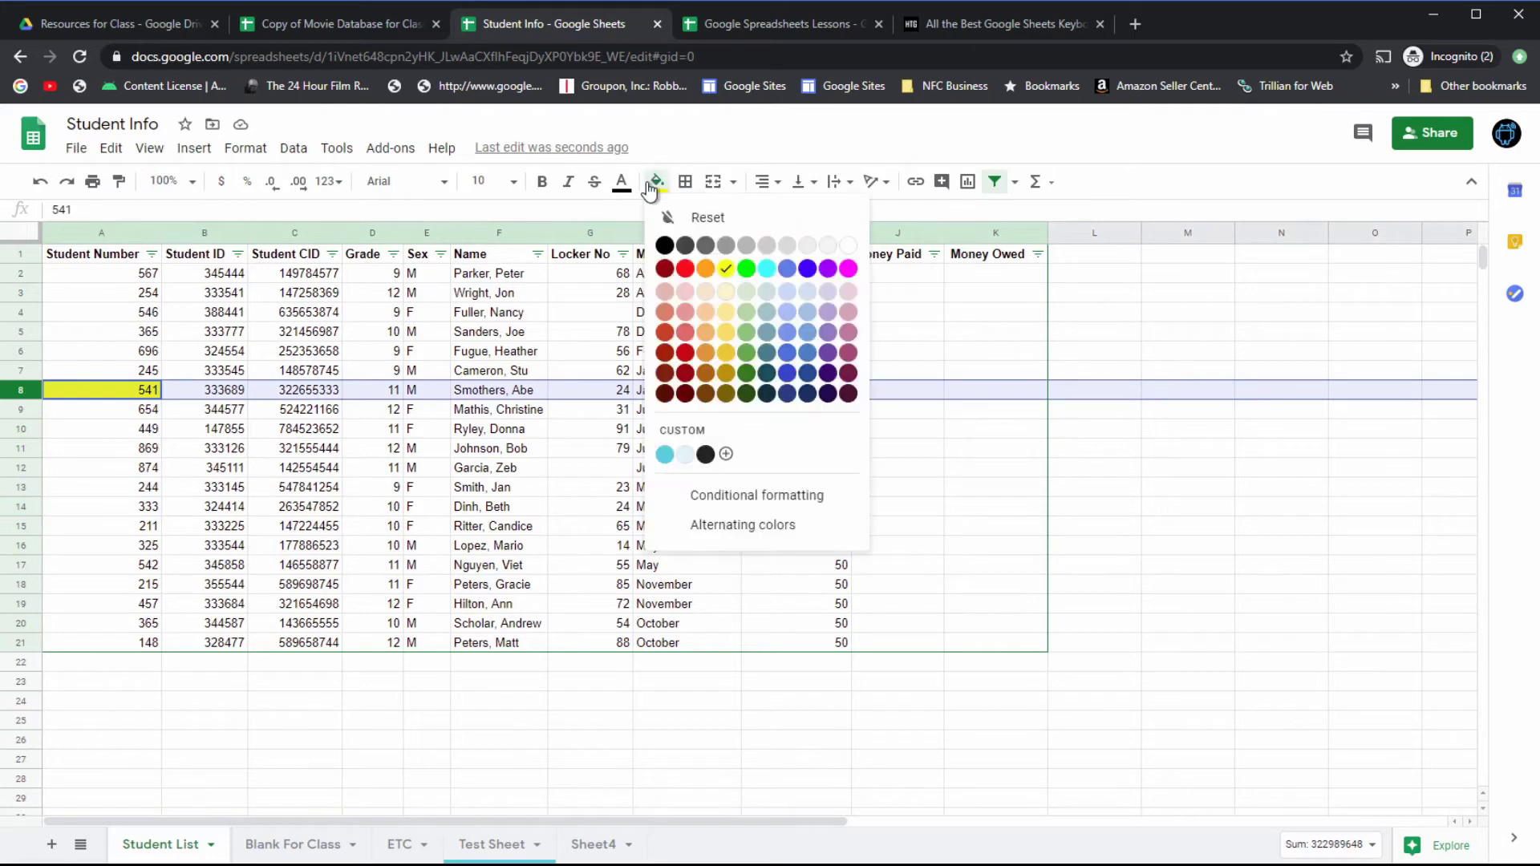
{"action": "left_click", "coordinate": [728, 269]}
{"action": "left_click", "coordinate": [425, 467]}
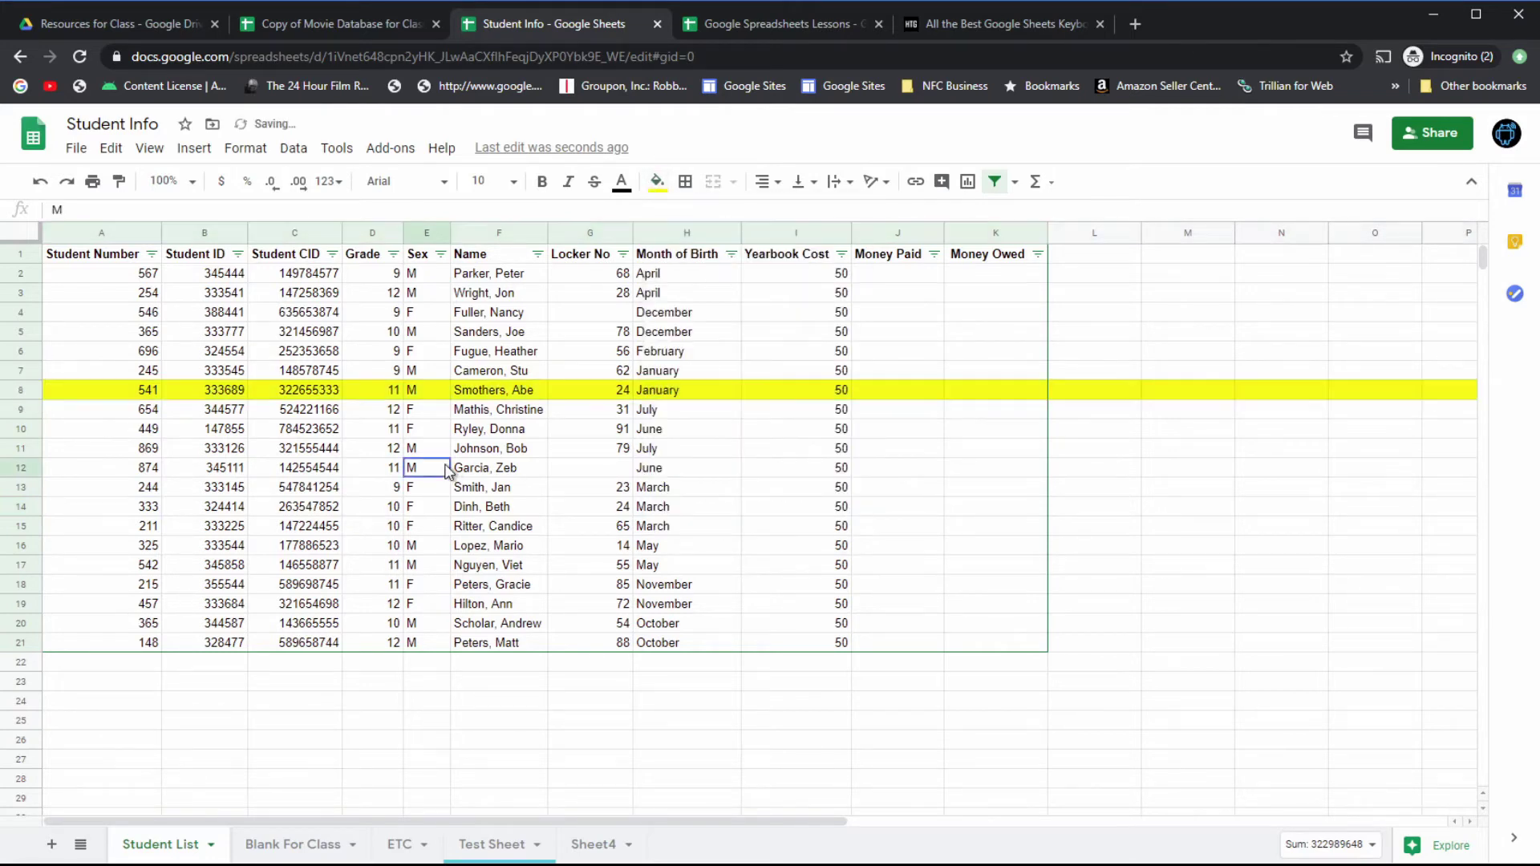
Step: Fill rows 16 and 20 yellow to match row 8
{"action": "left_click", "coordinate": [22, 545]}
{"action": "left_click", "coordinate": [656, 181]}
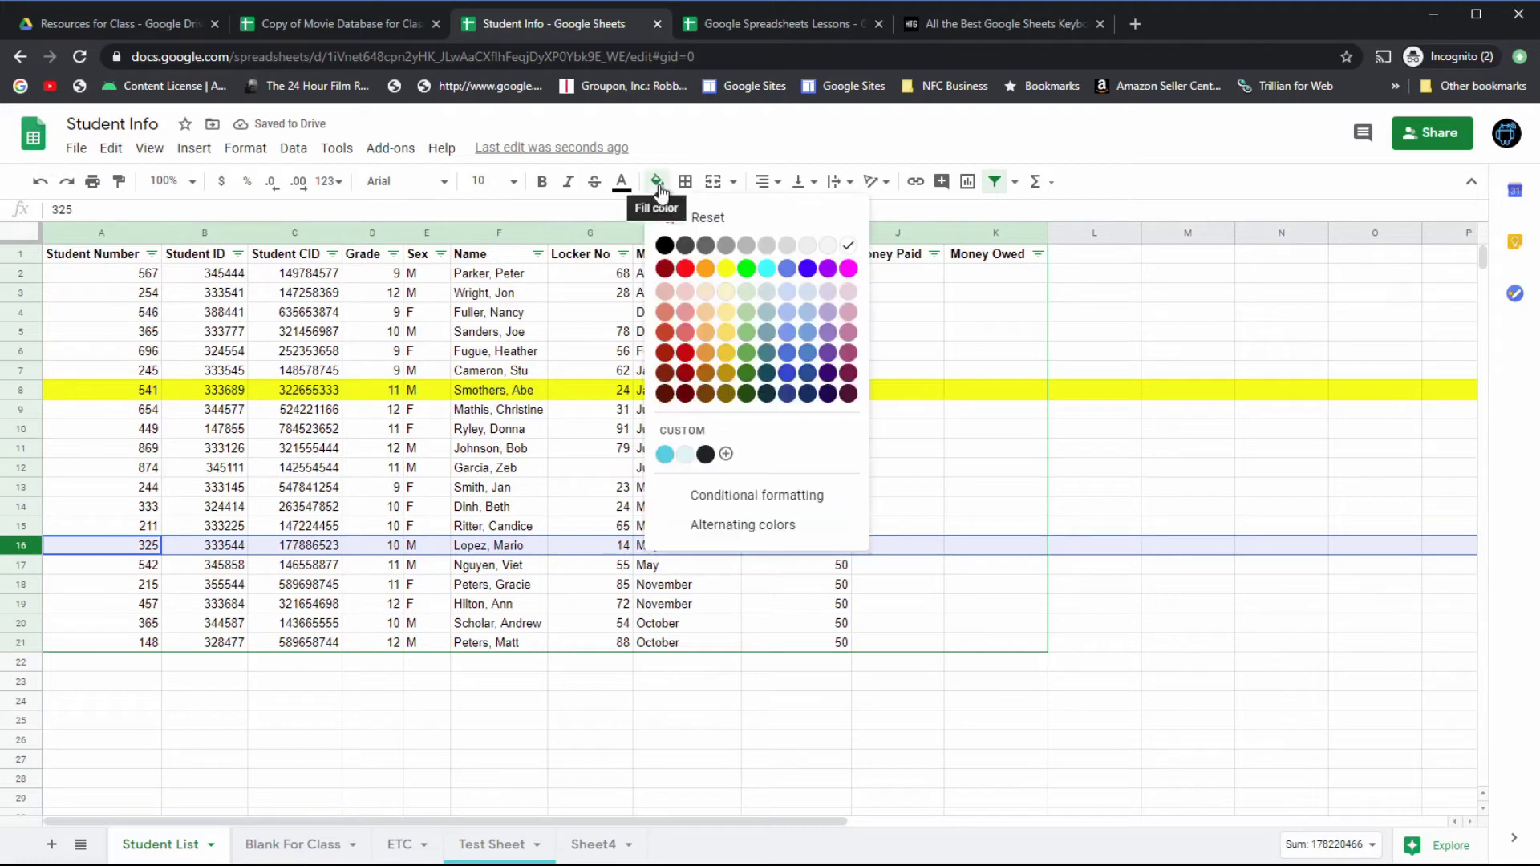
{"action": "left_click", "coordinate": [726, 268]}
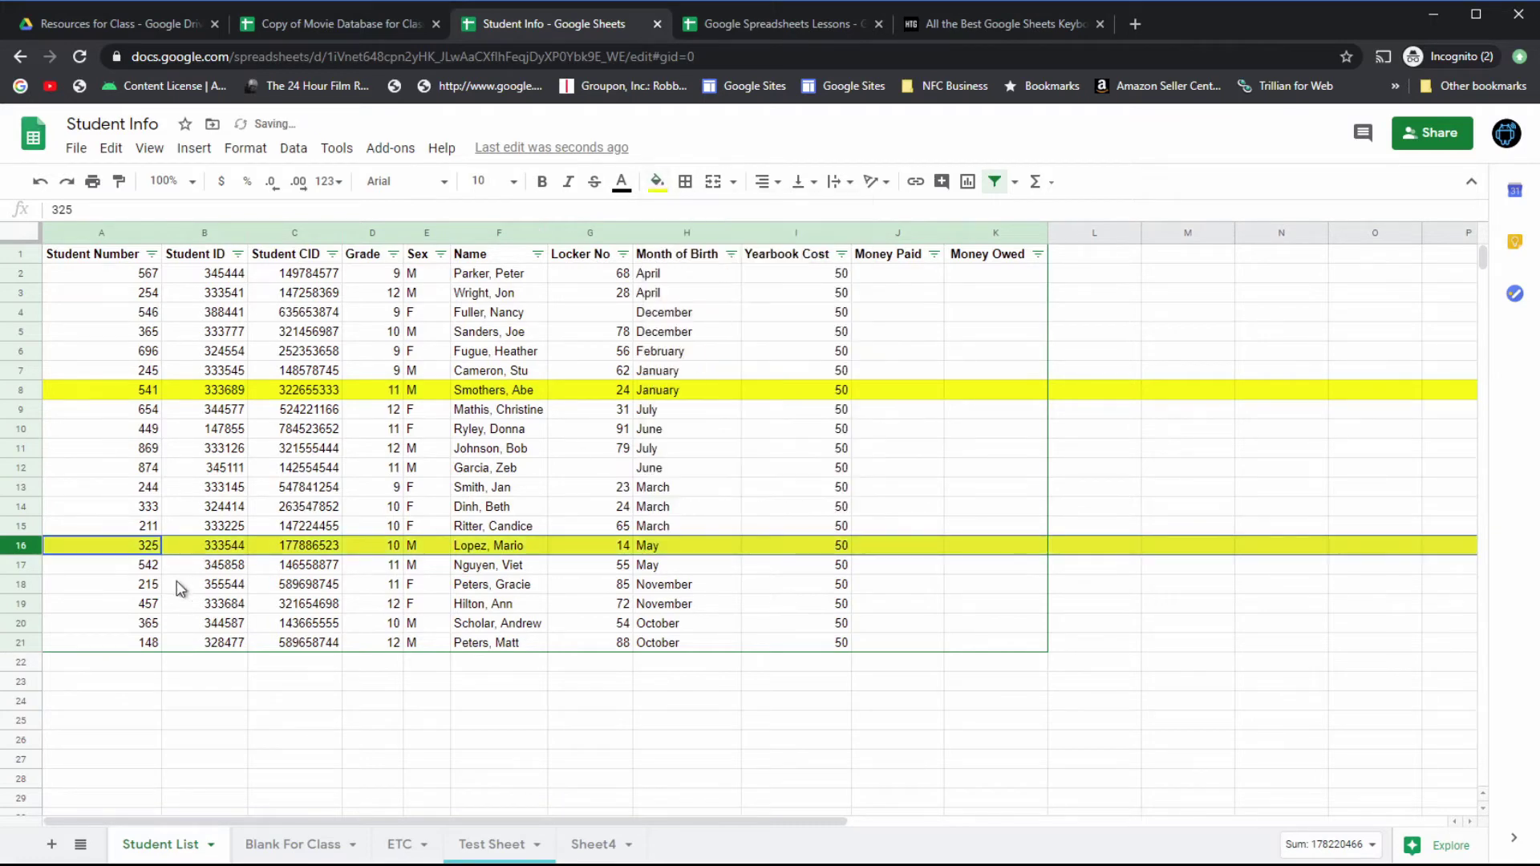
{"action": "left_click", "coordinate": [22, 623]}
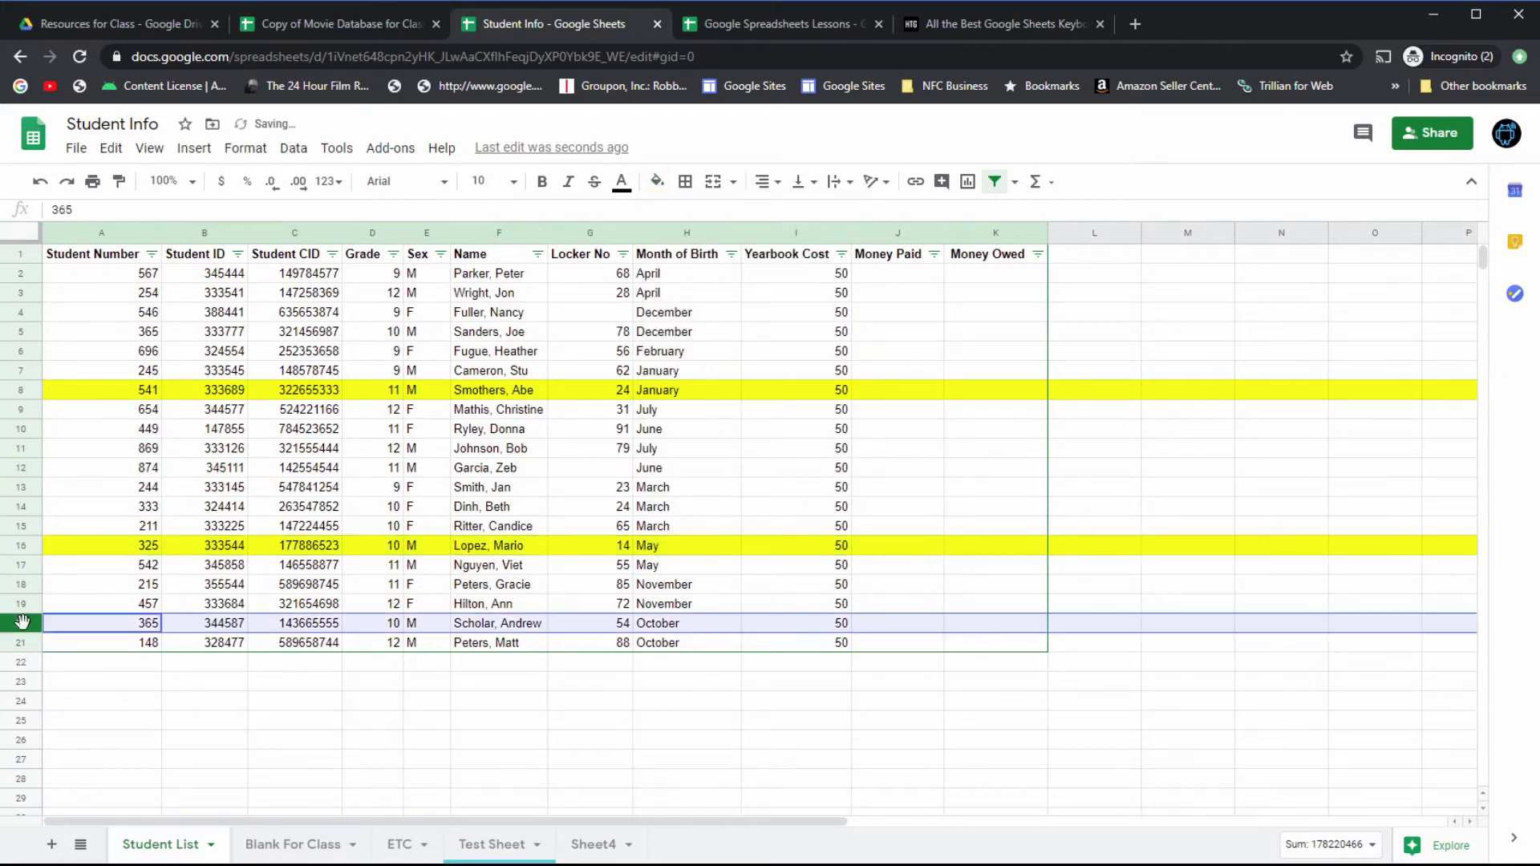
{"action": "left_click", "coordinate": [656, 181]}
{"action": "left_click", "coordinate": [726, 268]}
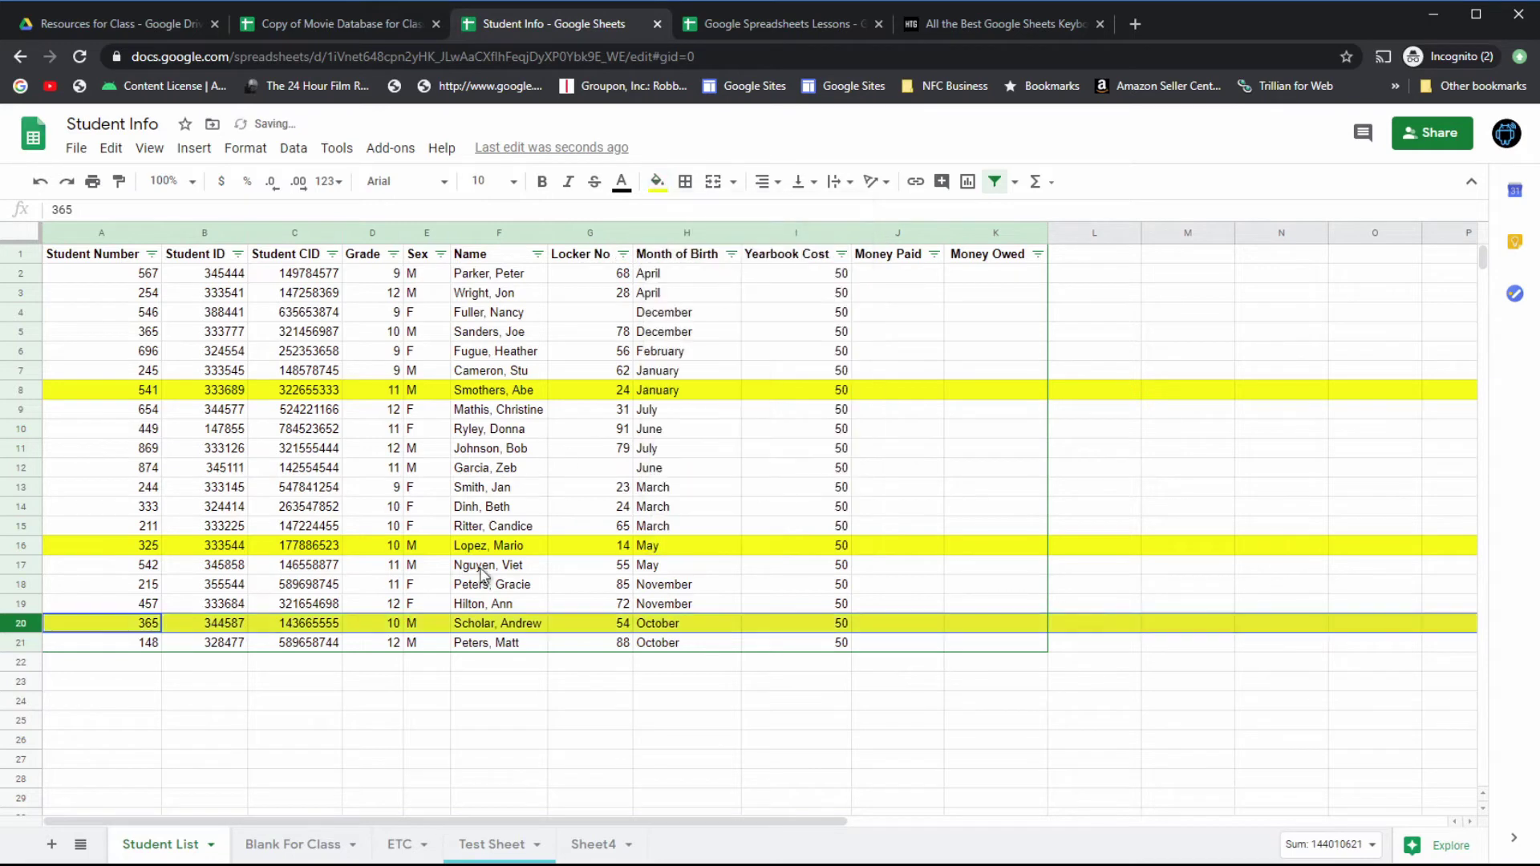
{"action": "left_click", "coordinate": [477, 604]}
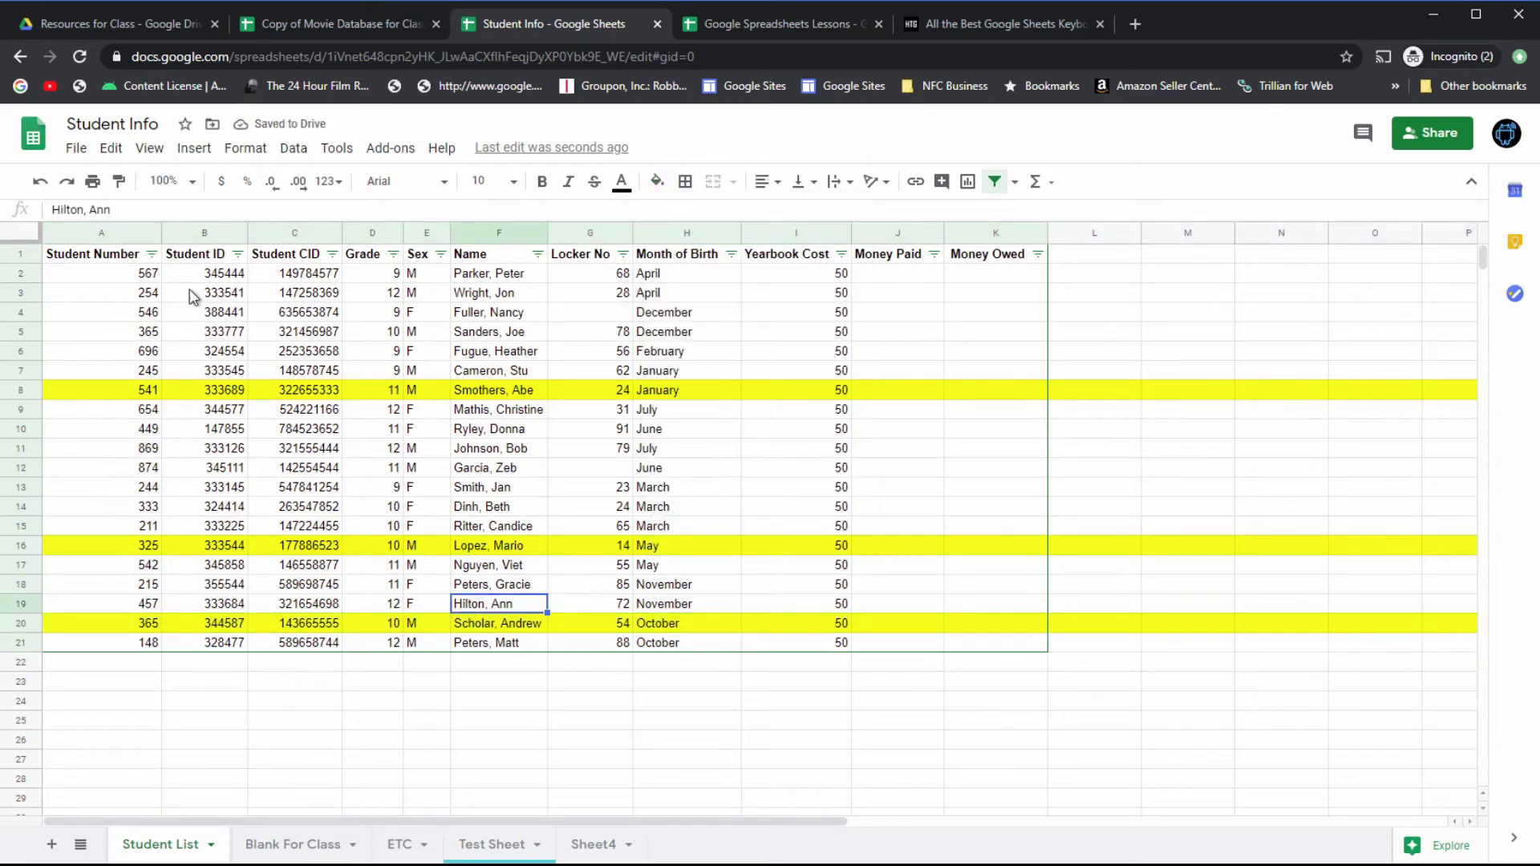
{"action": "left_click", "coordinate": [152, 255]}
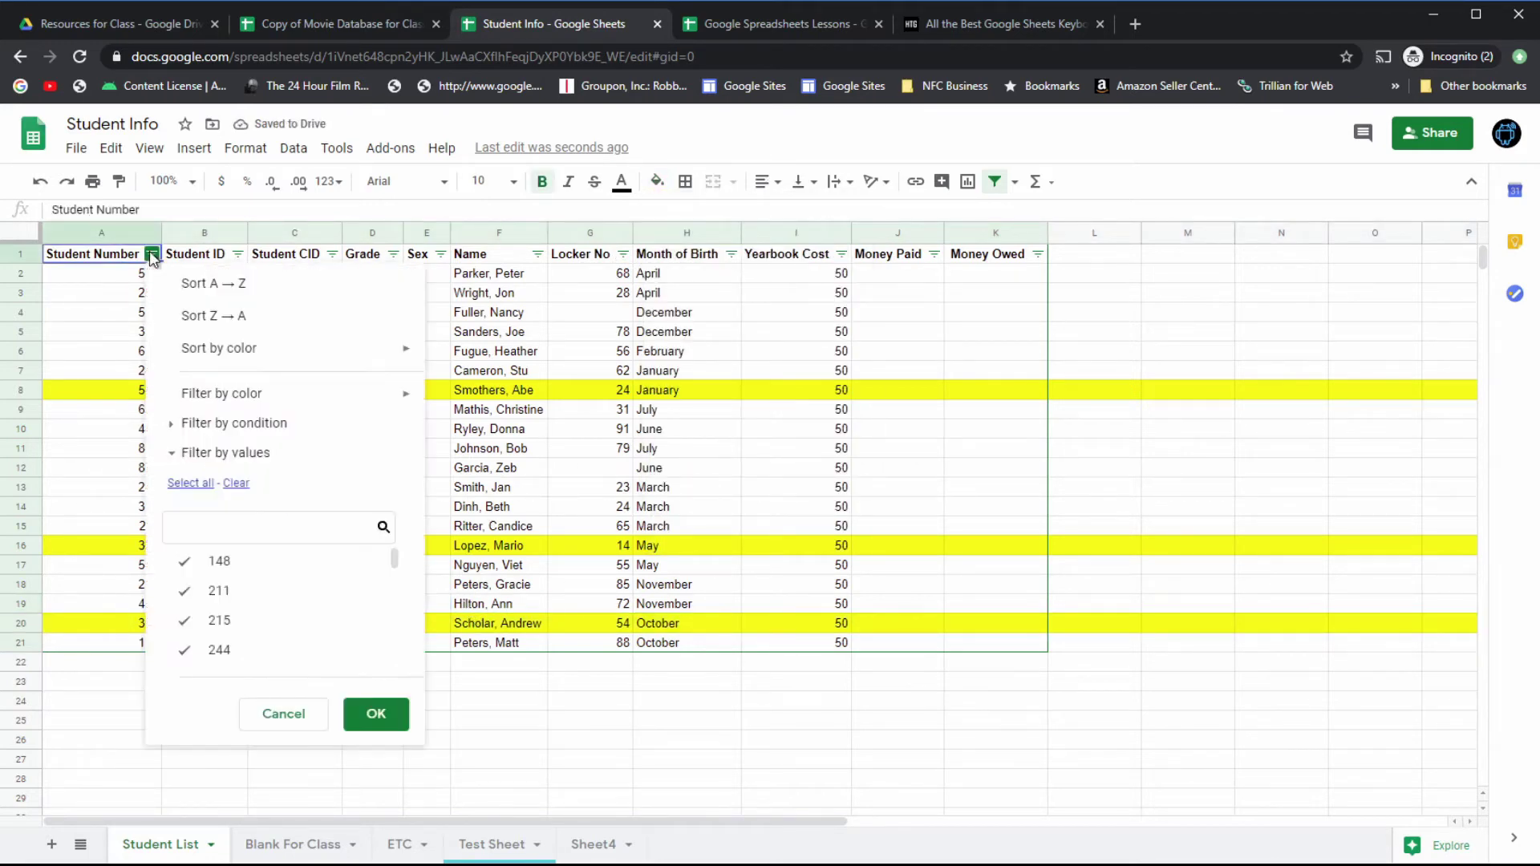
Step: Filter Student Number by yellow fill colour, leaving only rows 8, 16 and 20
{"action": "mouse_move", "coordinate": [197, 396]}
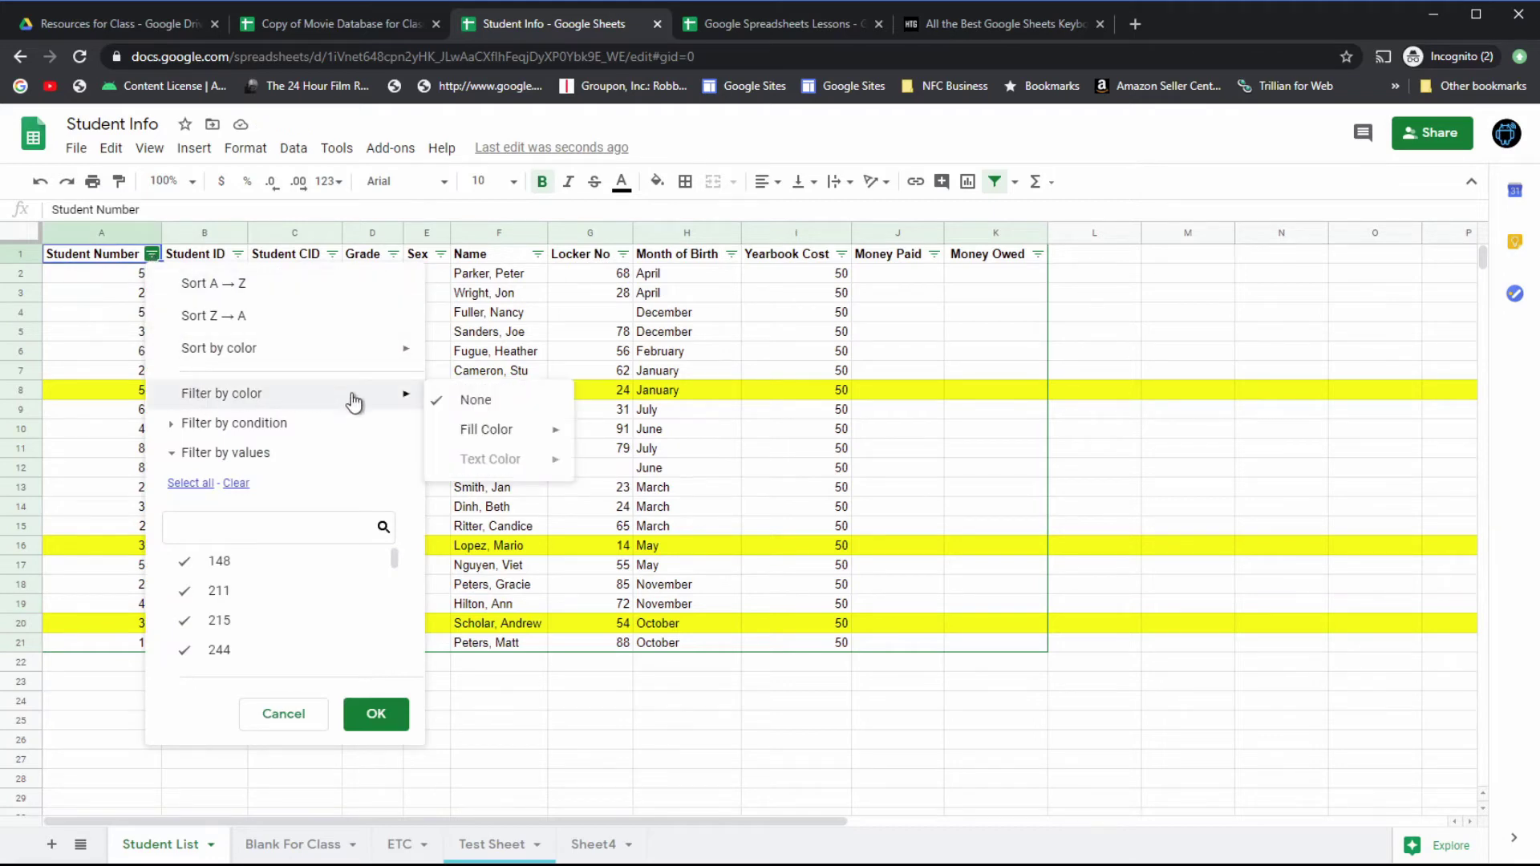
{"action": "mouse_move", "coordinate": [480, 440]}
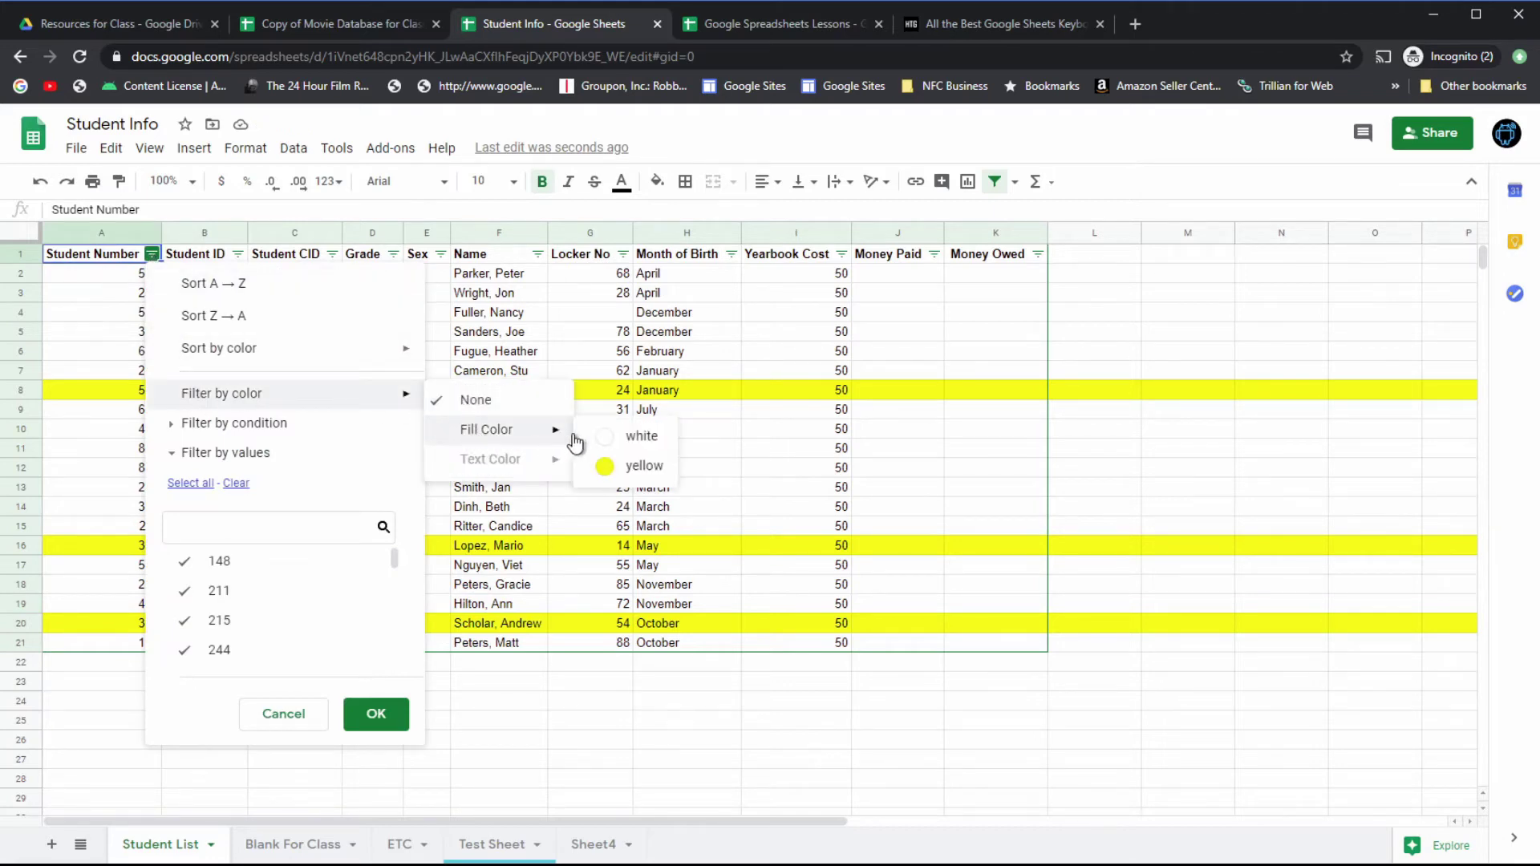
{"action": "left_click", "coordinate": [635, 471]}
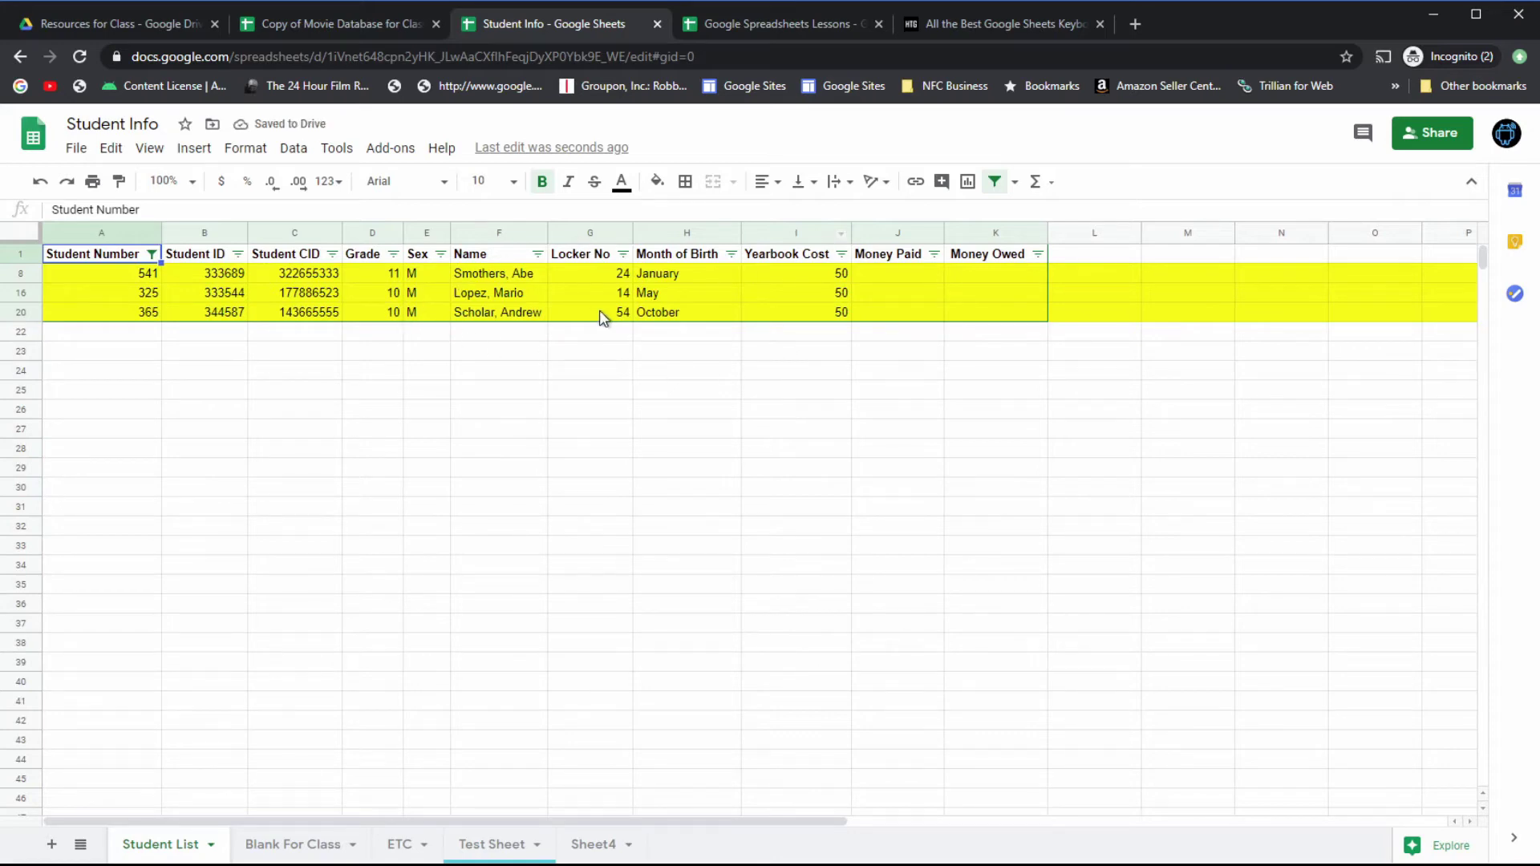
{"action": "left_click", "coordinate": [152, 255]}
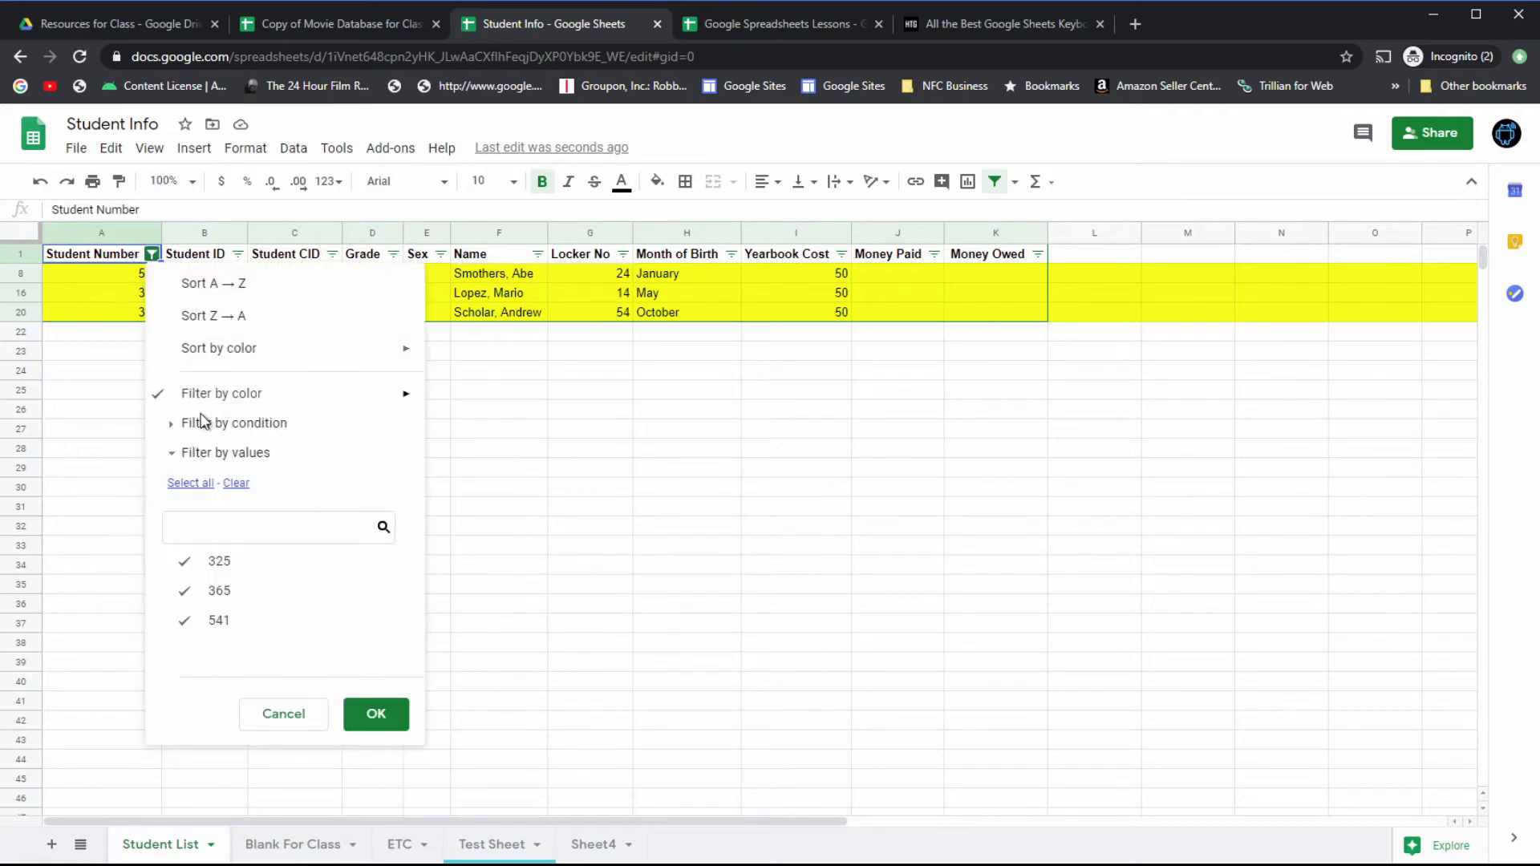
{"action": "mouse_move", "coordinate": [251, 399]}
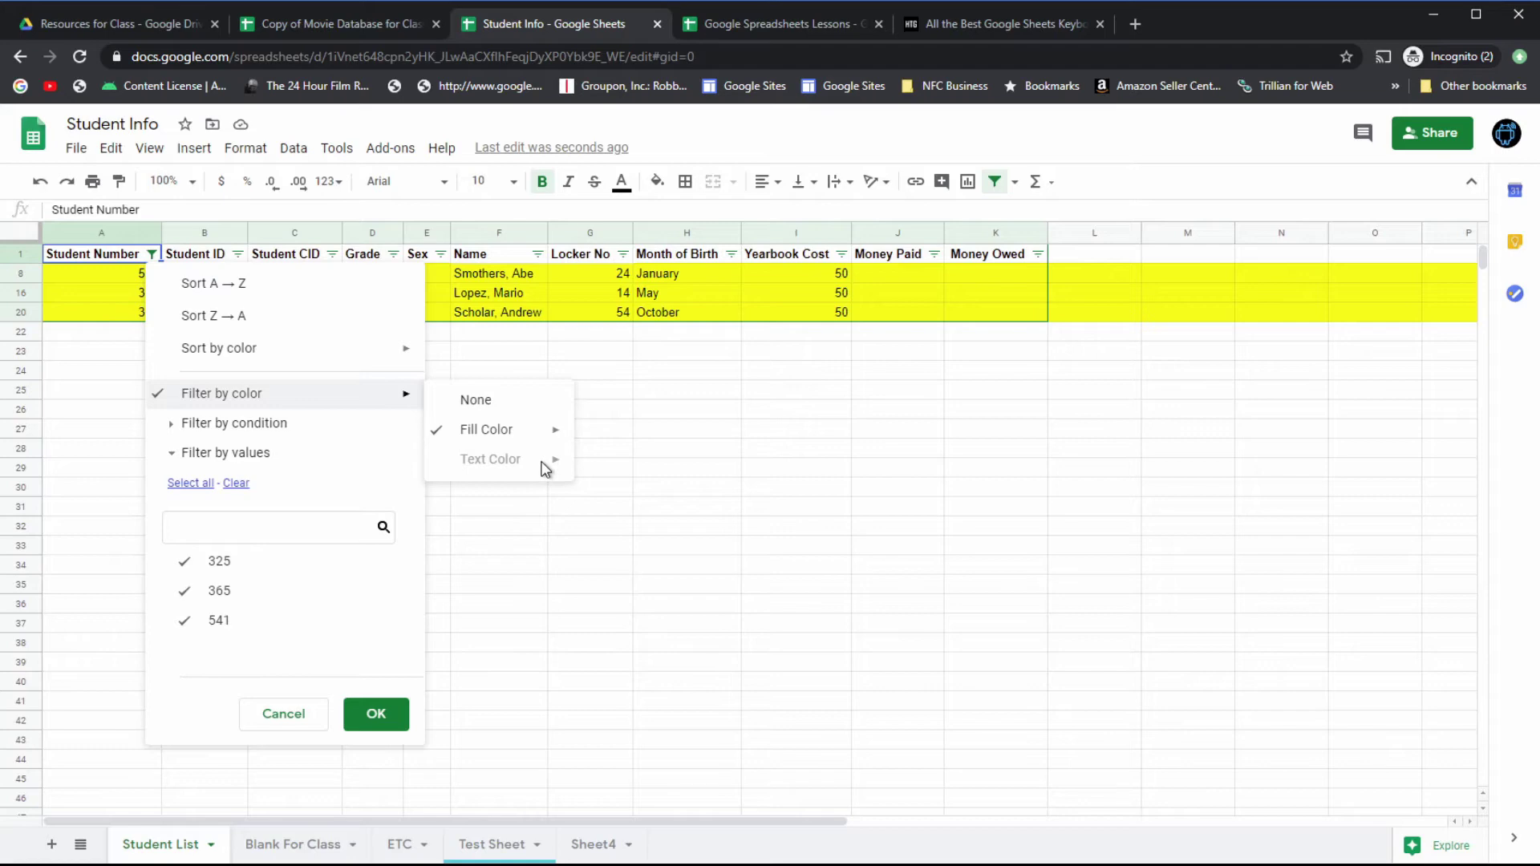
{"action": "left_click", "coordinate": [651, 454]}
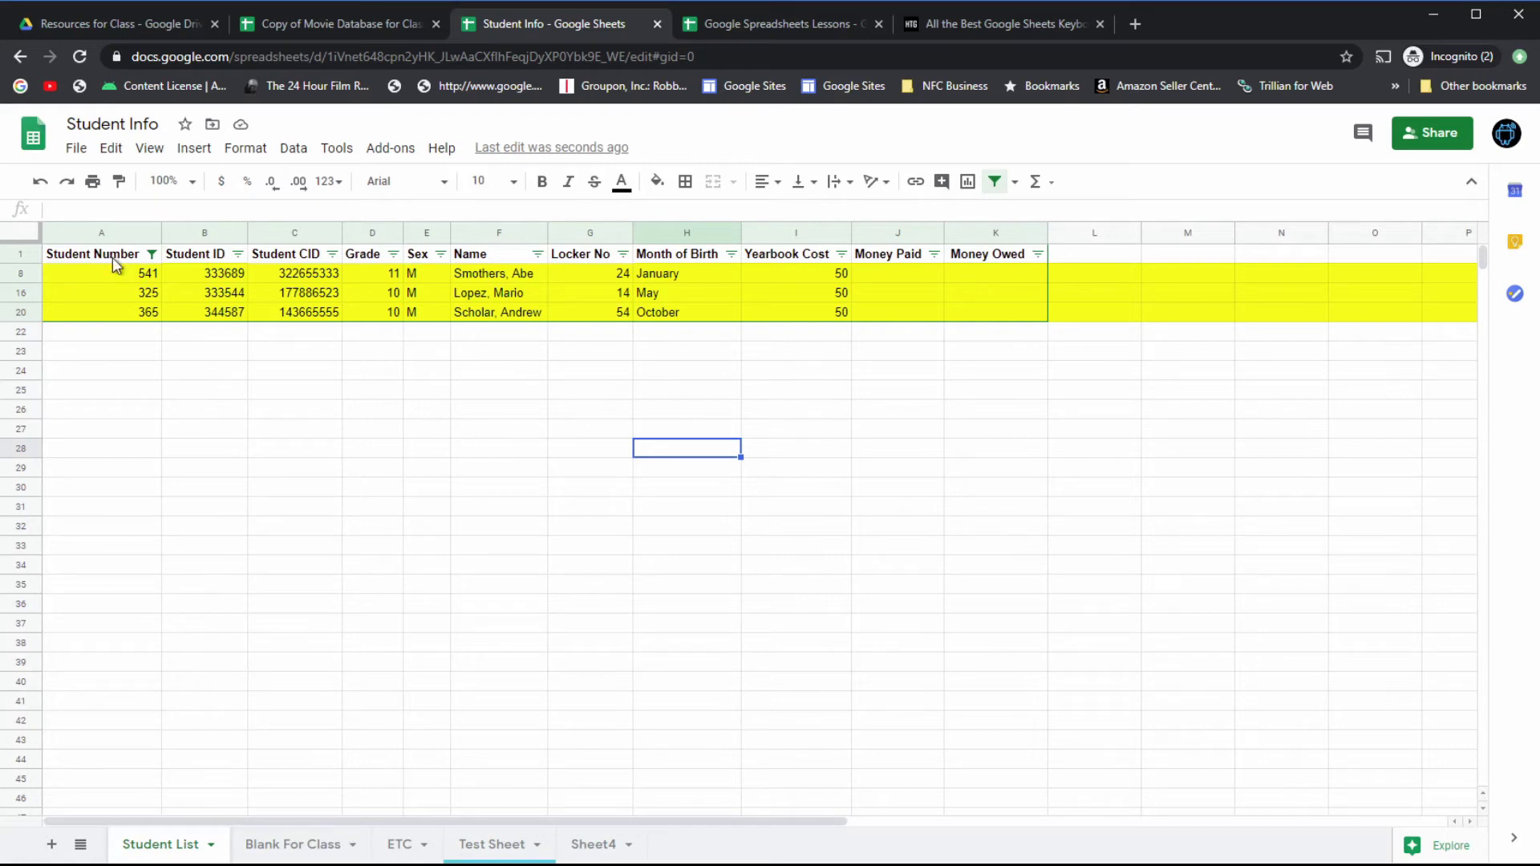
Step: Copy the header row and three yellow rows (A1:K20), then add a new blank sheet
{"action": "left_click_drag", "start_coordinate": [101, 254], "coordinate": [993, 306]}
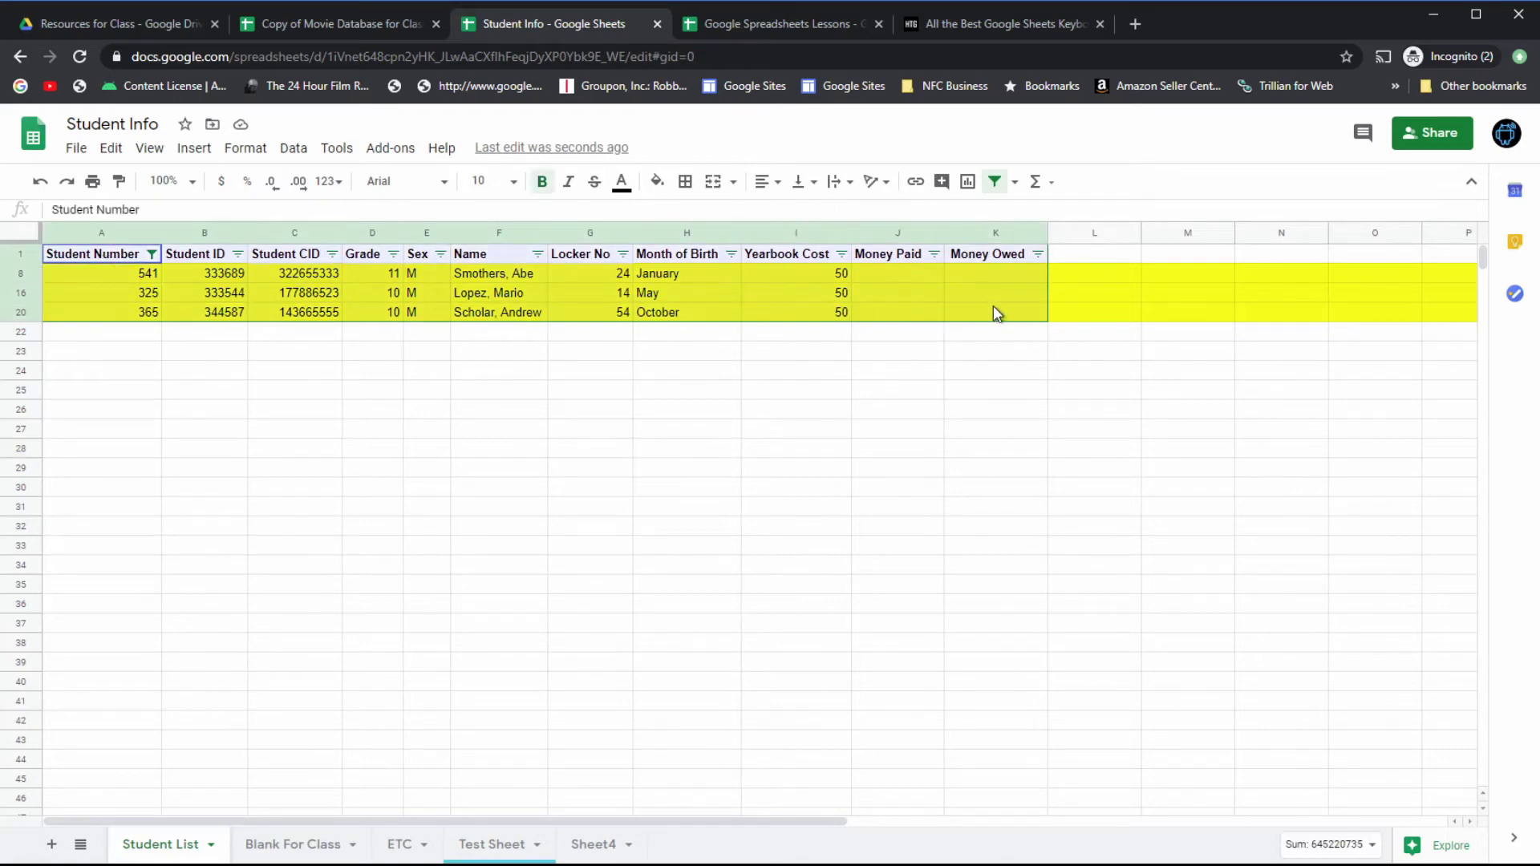
{"action": "right_click", "coordinate": [780, 289]}
{"action": "left_click", "coordinate": [812, 203]}
{"action": "left_click", "coordinate": [53, 846]}
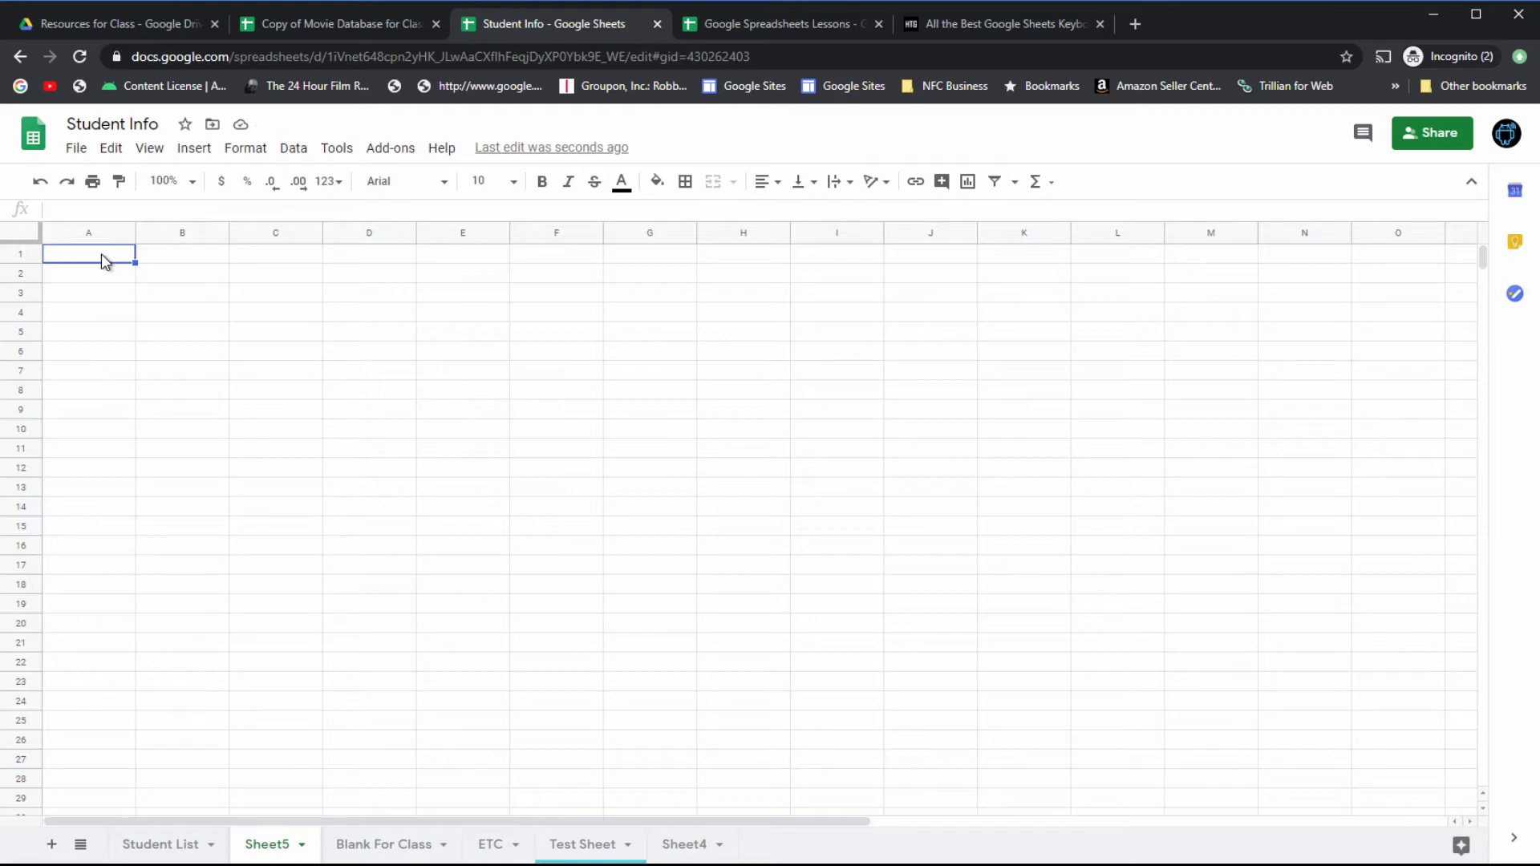
Step: Paste the copied rows into Sheet5 and return to the Student List sheet
{"action": "key", "text": "ctrl+v"}
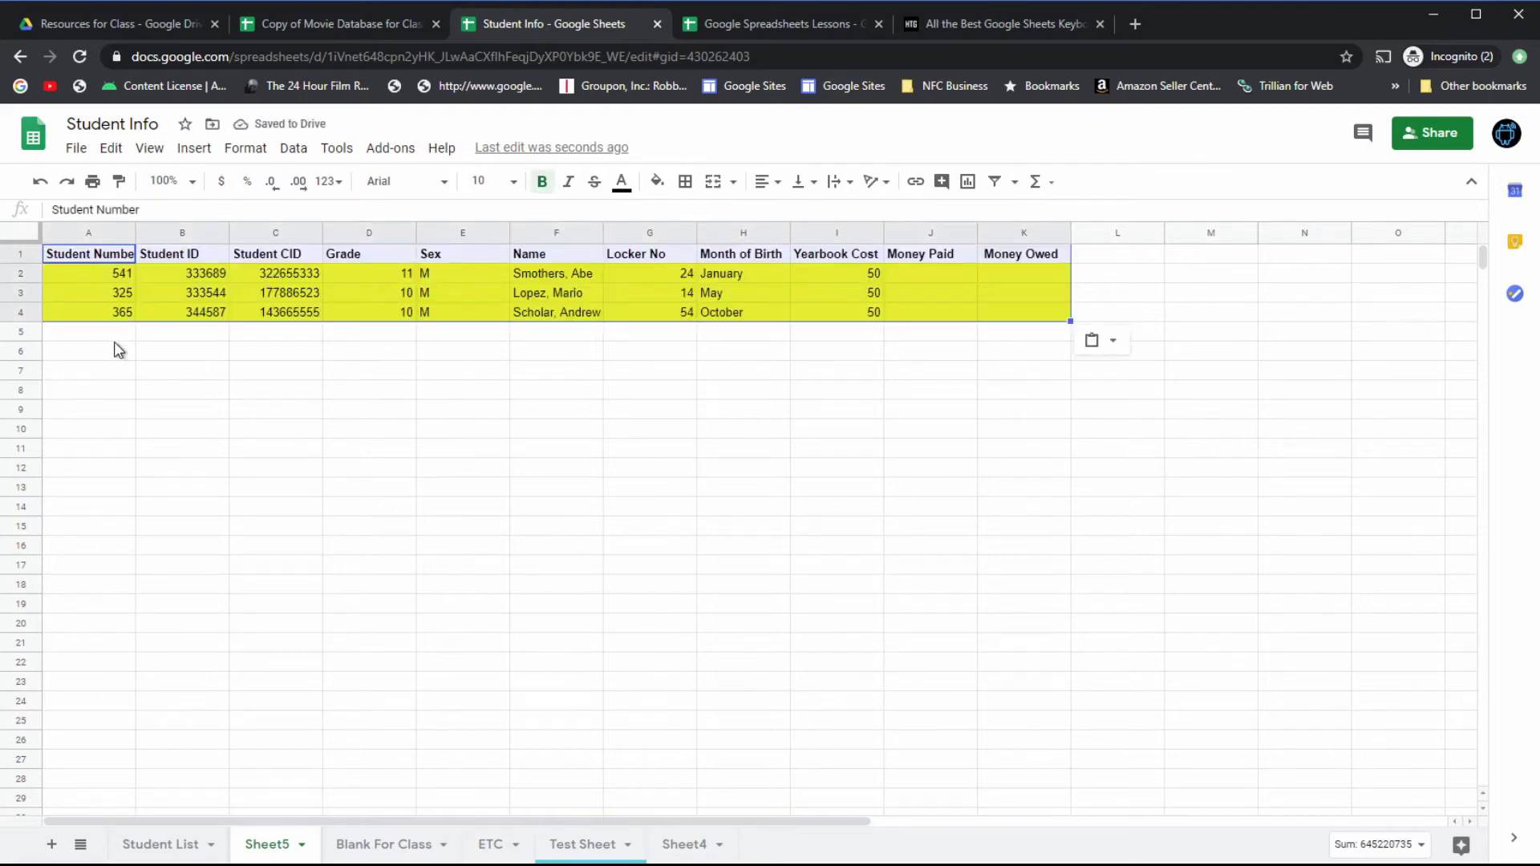
{"action": "left_click", "coordinate": [375, 351]}
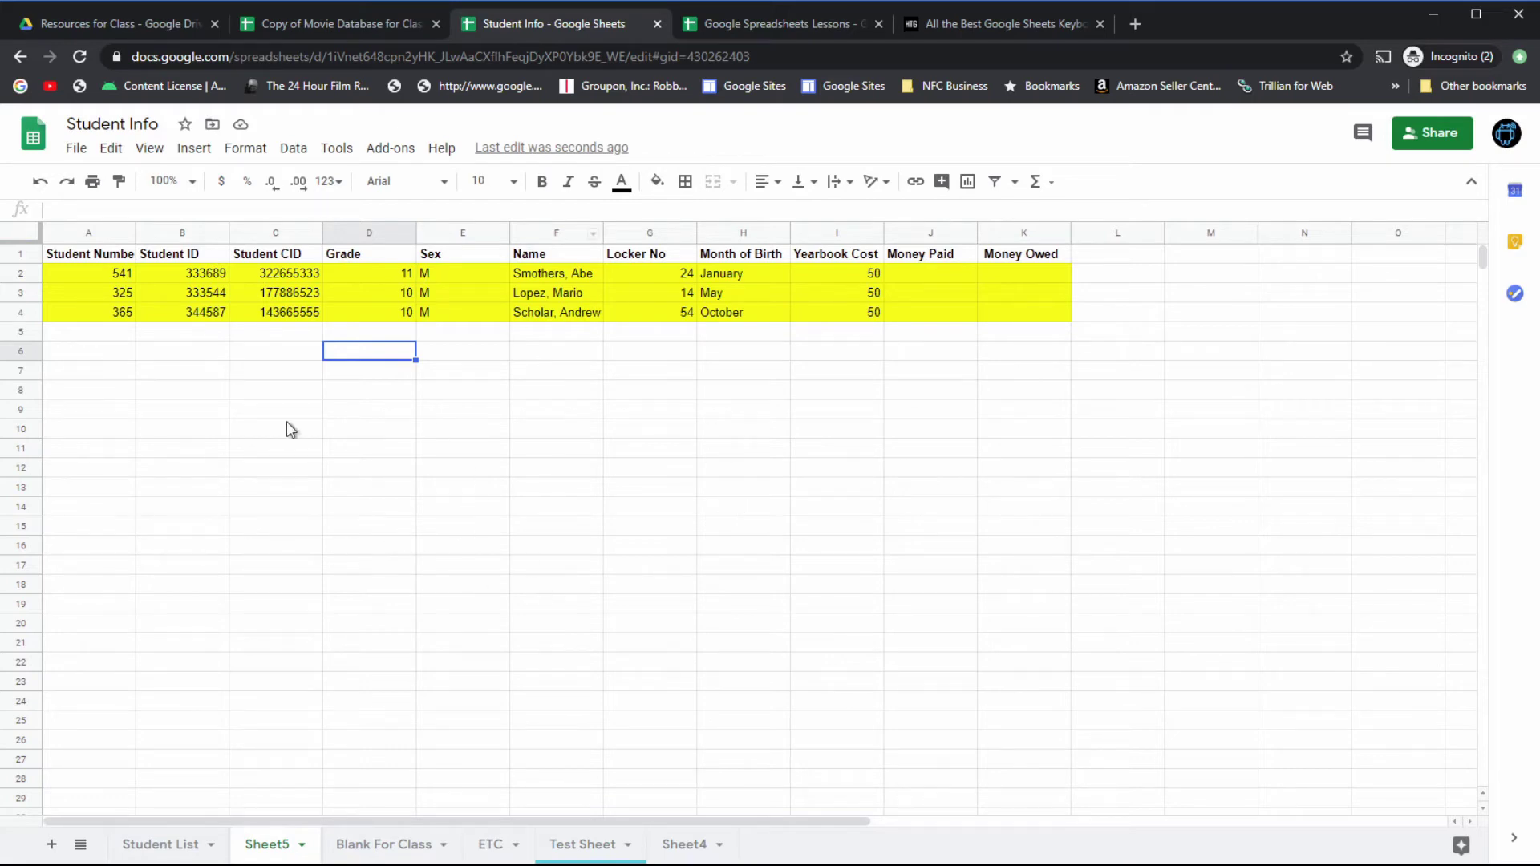
{"action": "left_click", "coordinate": [173, 841]}
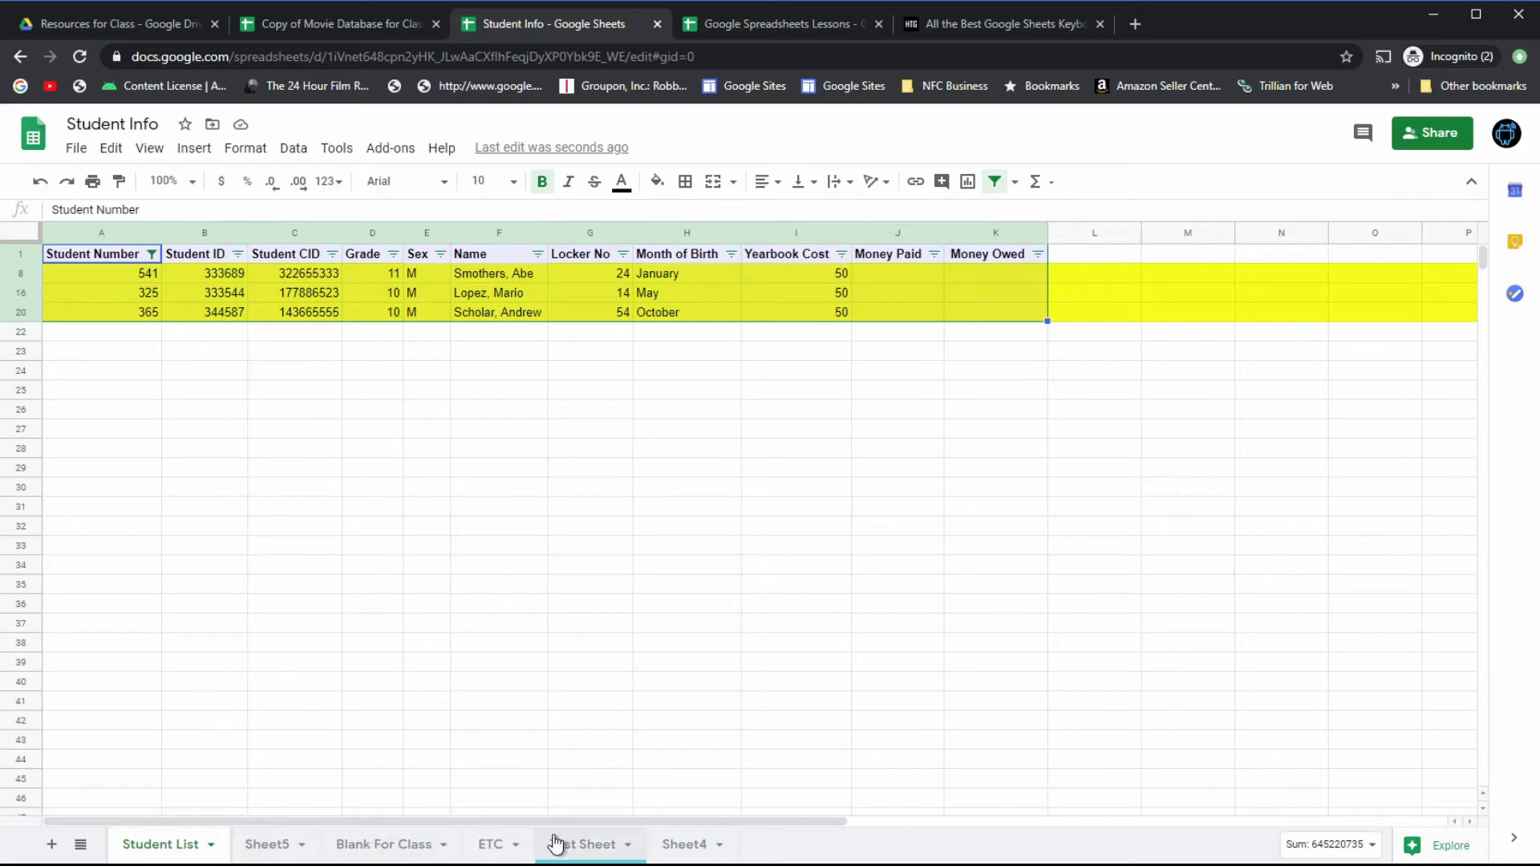
Step: Check the pasted rows on Sheet5, then return to the Student List
{"action": "left_click", "coordinate": [268, 844]}
{"action": "left_click", "coordinate": [372, 290]}
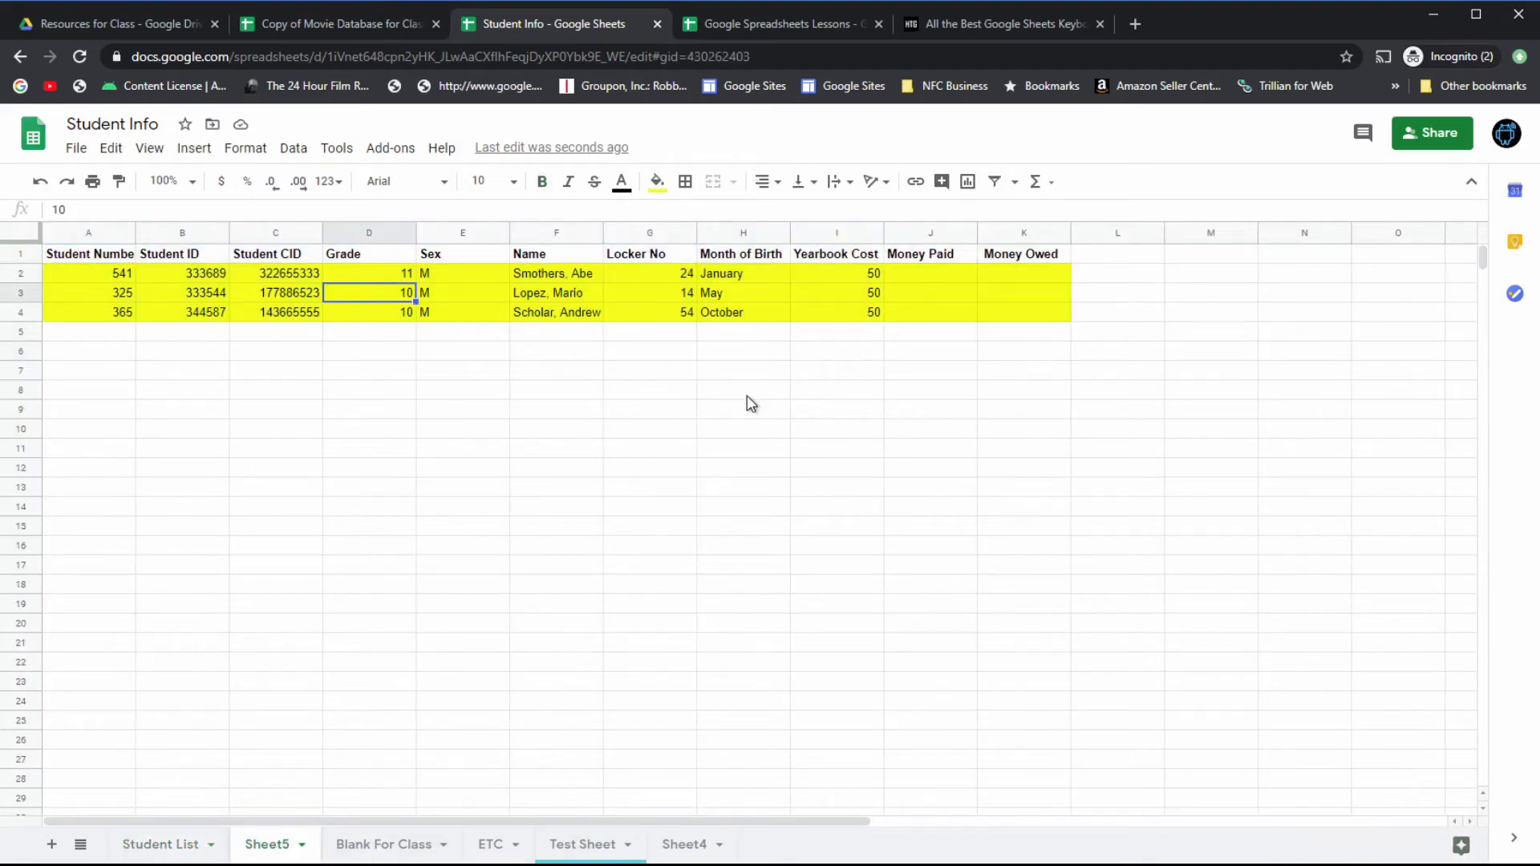
{"action": "left_click", "coordinate": [187, 847]}
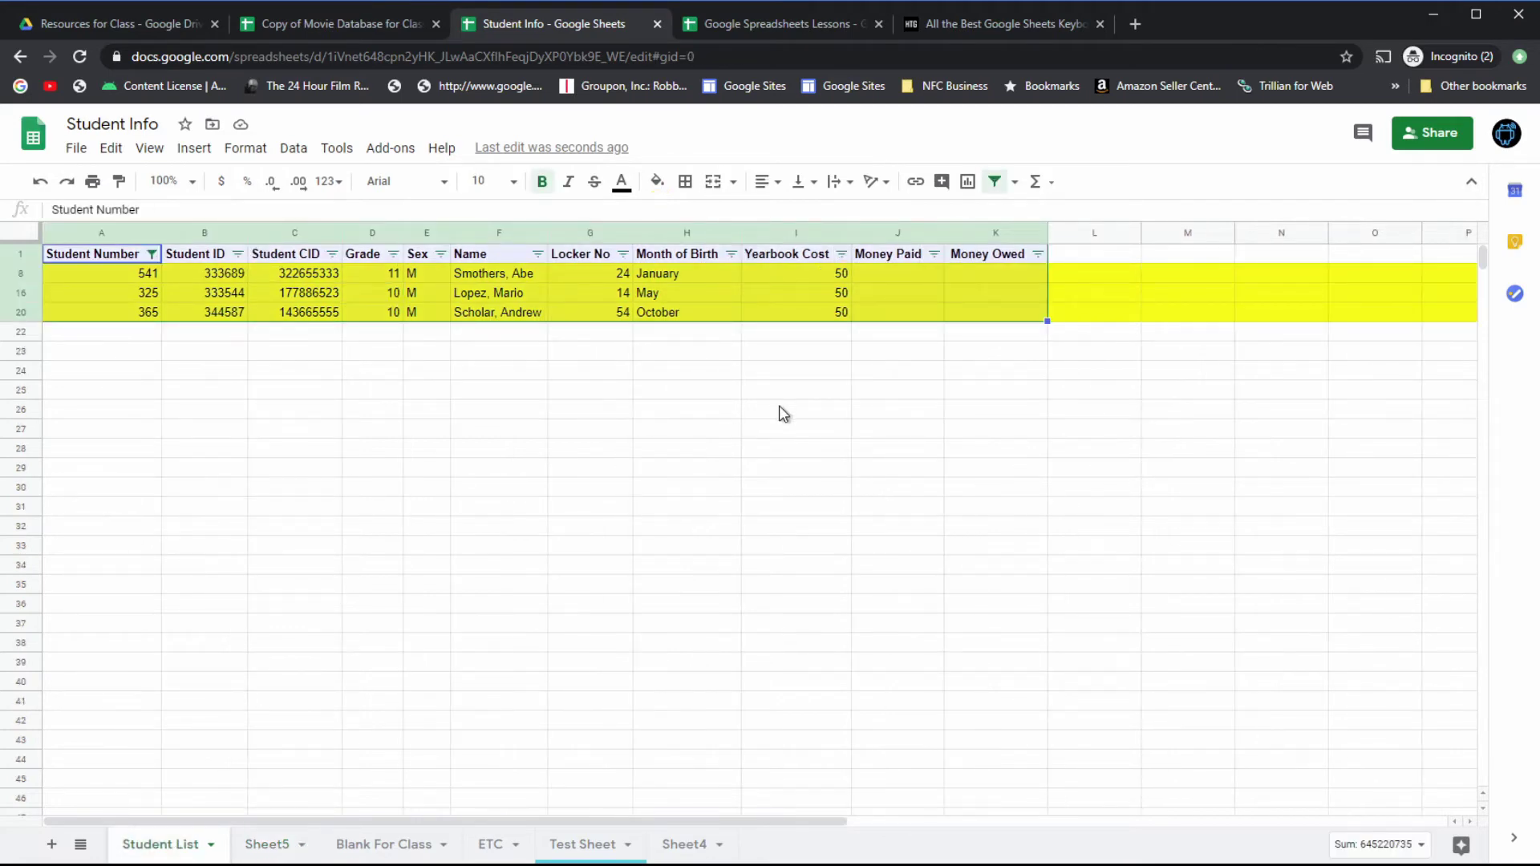
{"action": "left_click", "coordinate": [665, 393]}
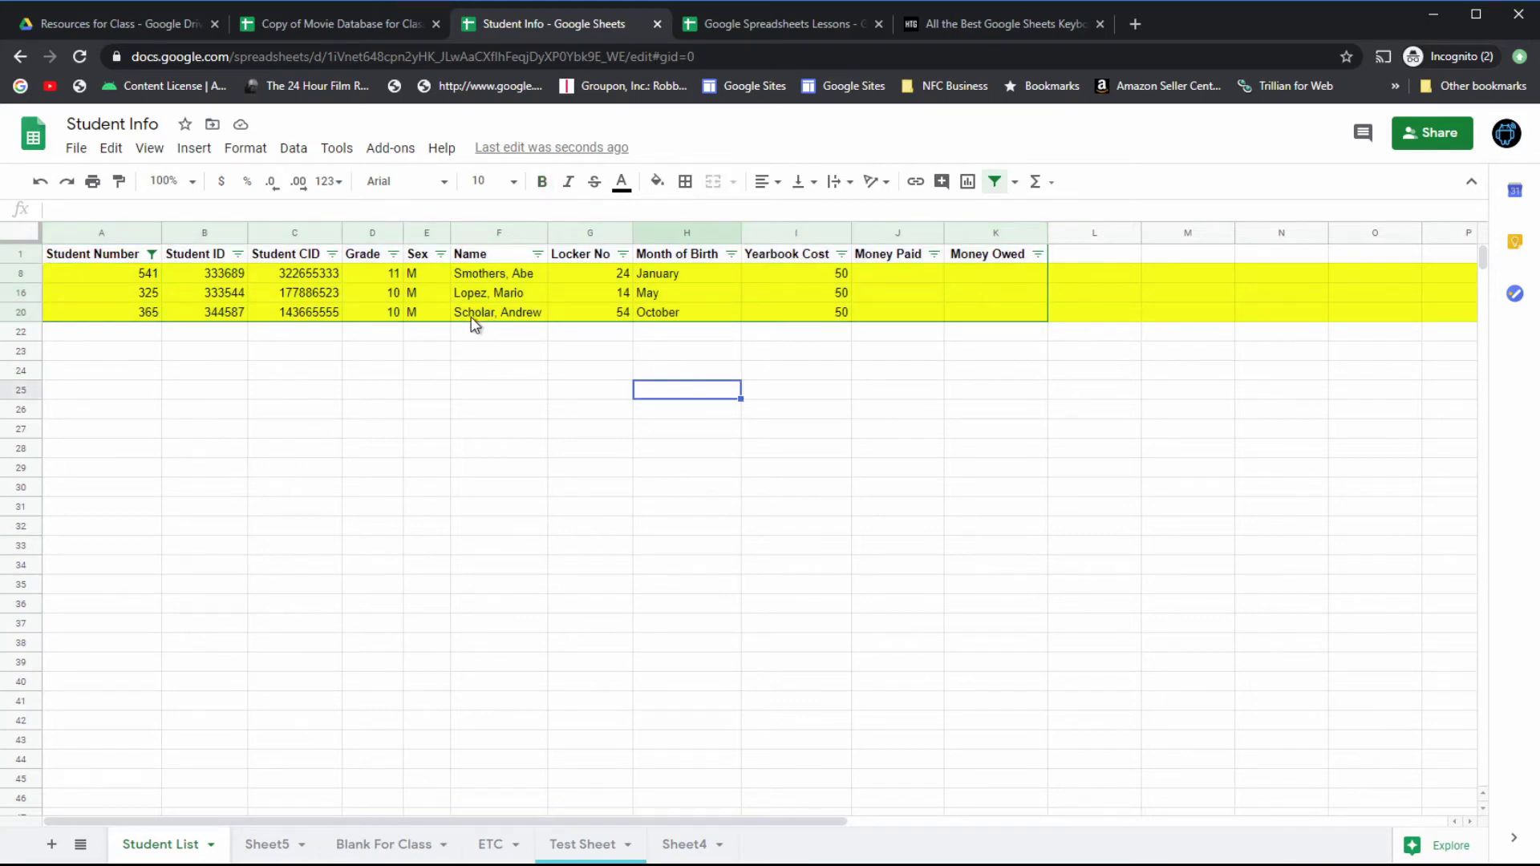
Step: Set the Student Number colour filter to None and turn filtering off entirely
{"action": "left_click", "coordinate": [151, 253]}
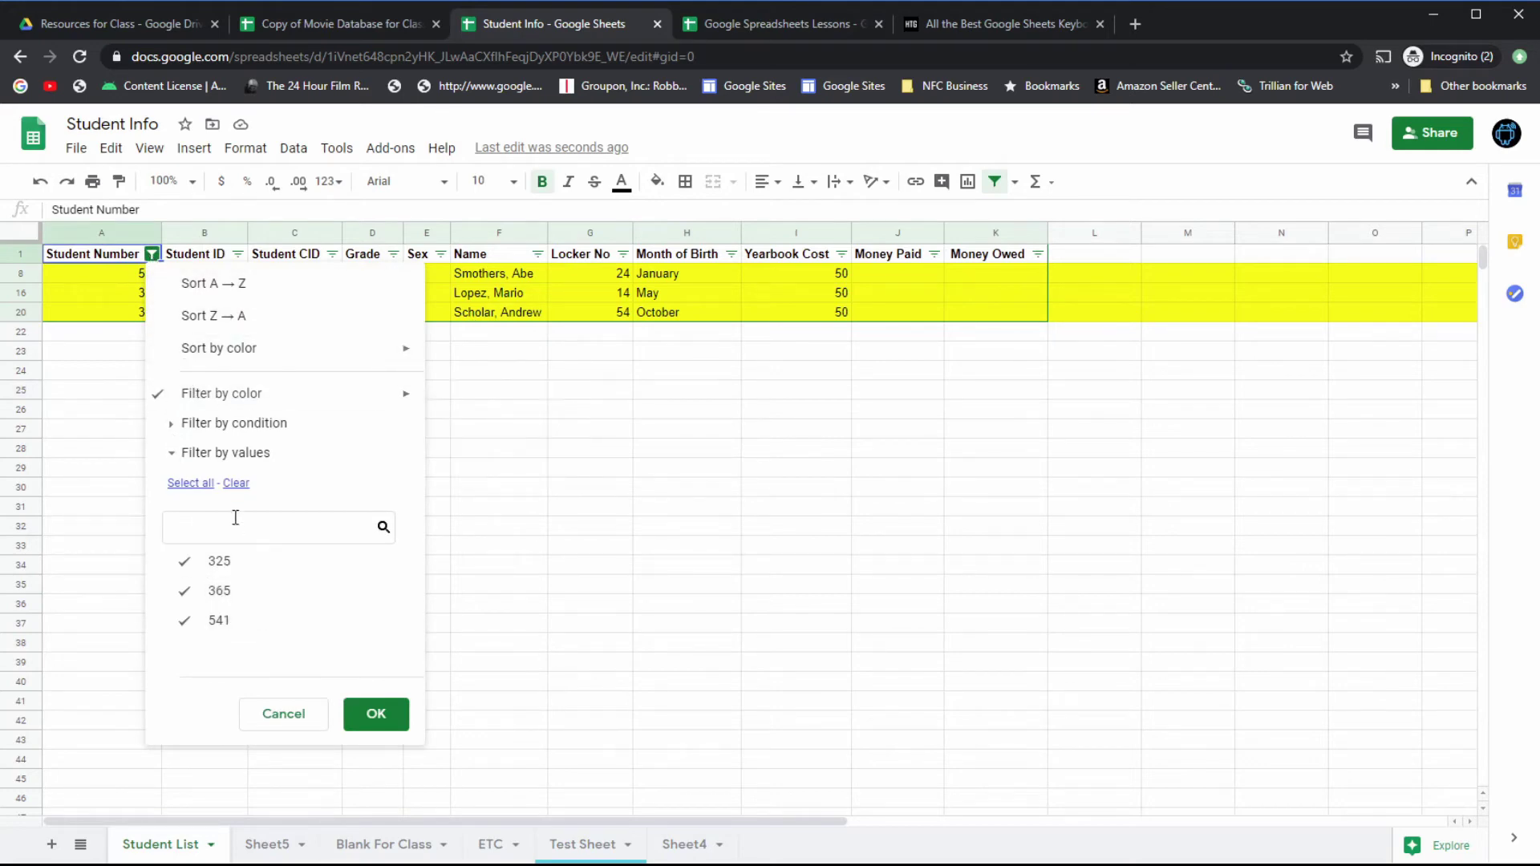
{"action": "left_click", "coordinate": [183, 486]}
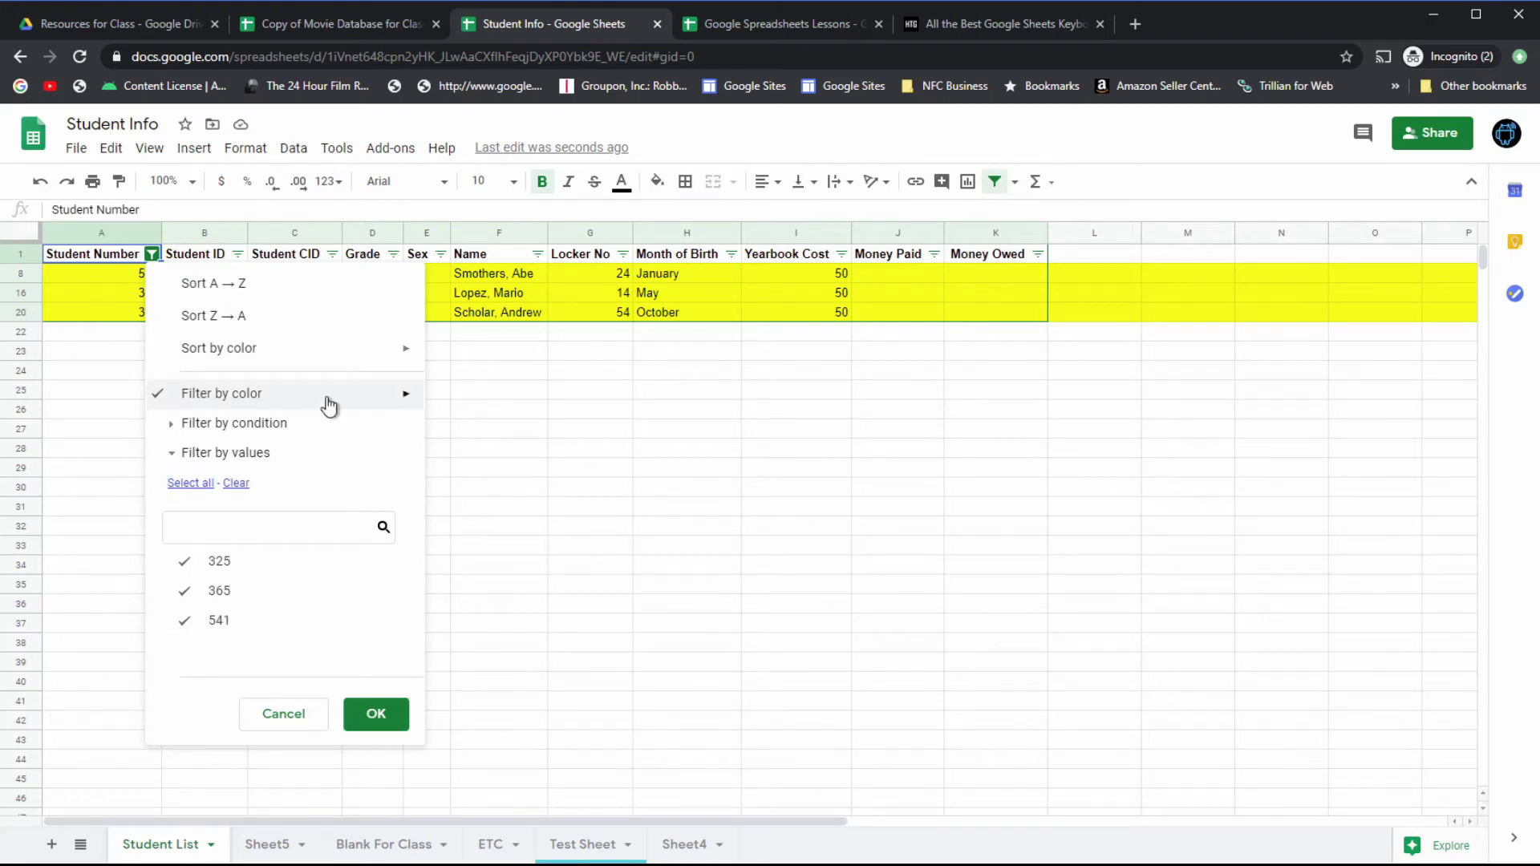
{"action": "mouse_move", "coordinate": [330, 401]}
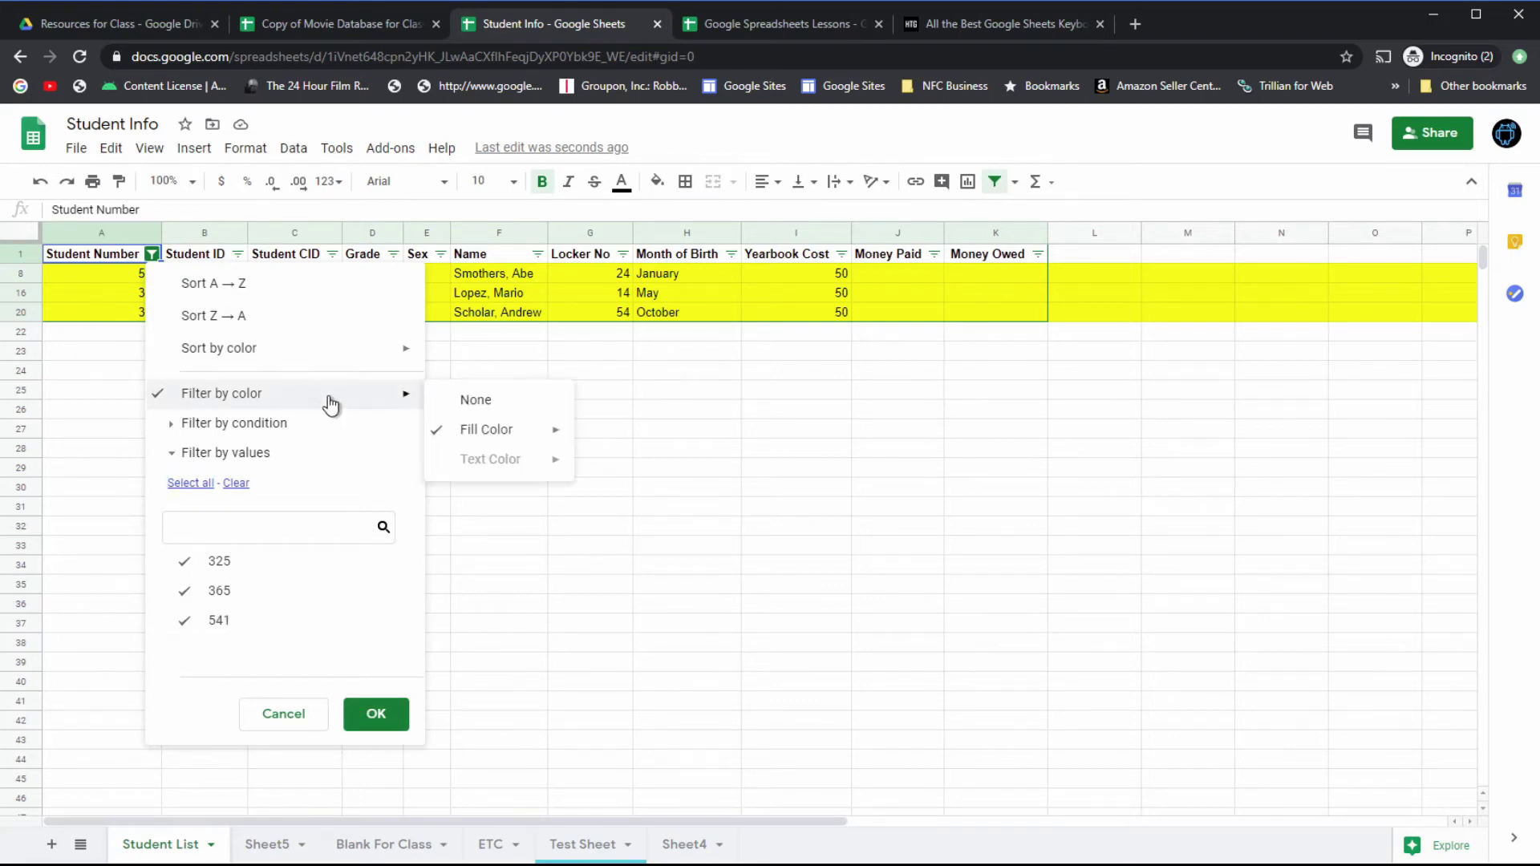
{"action": "left_click", "coordinate": [512, 401]}
{"action": "left_click", "coordinate": [578, 544]}
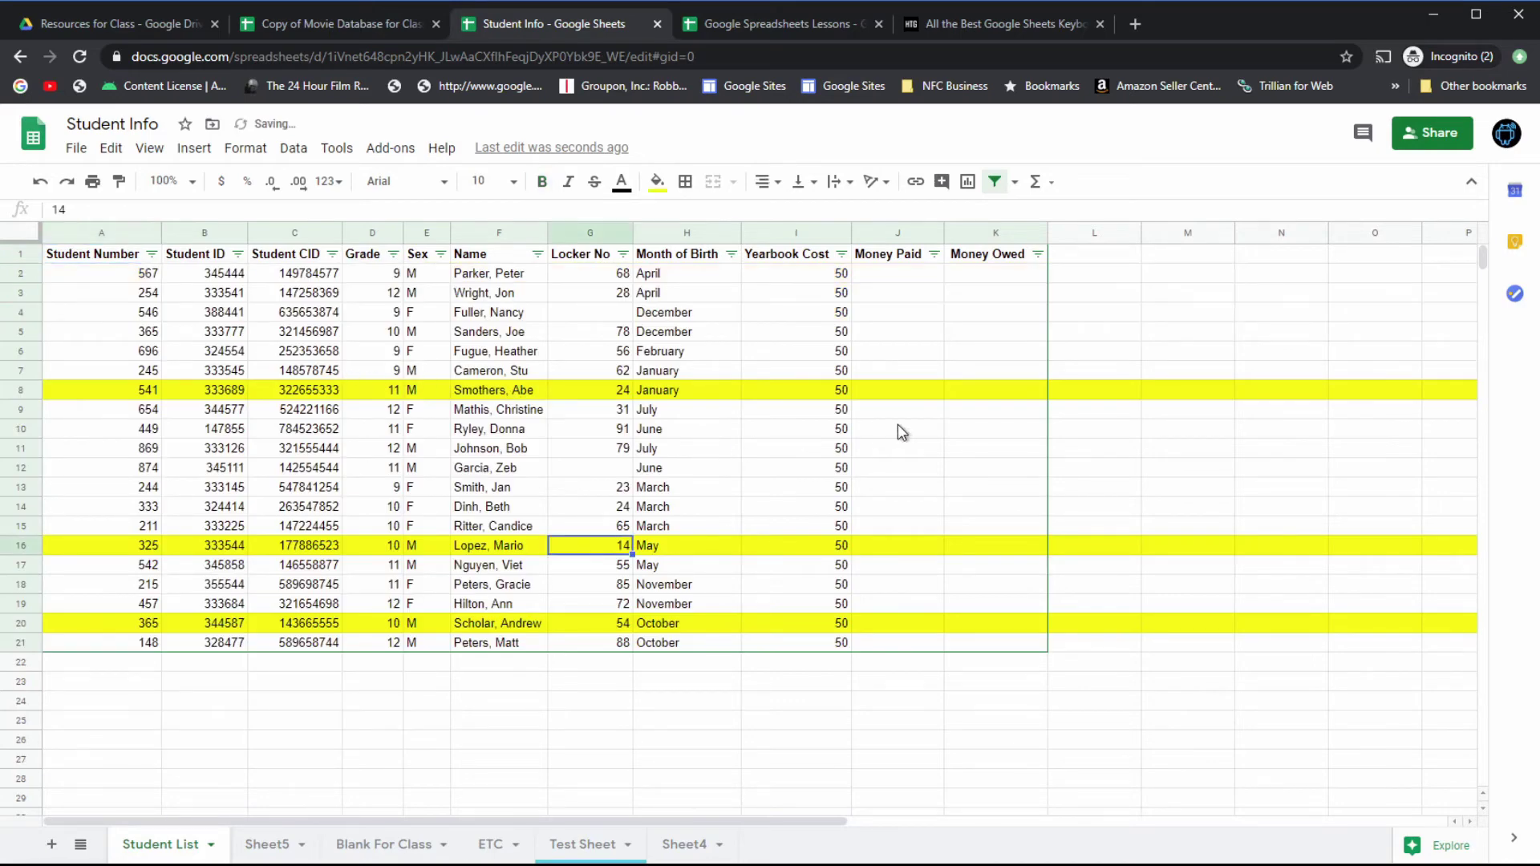
{"action": "left_click", "coordinate": [995, 183]}
{"action": "left_click", "coordinate": [504, 454]}
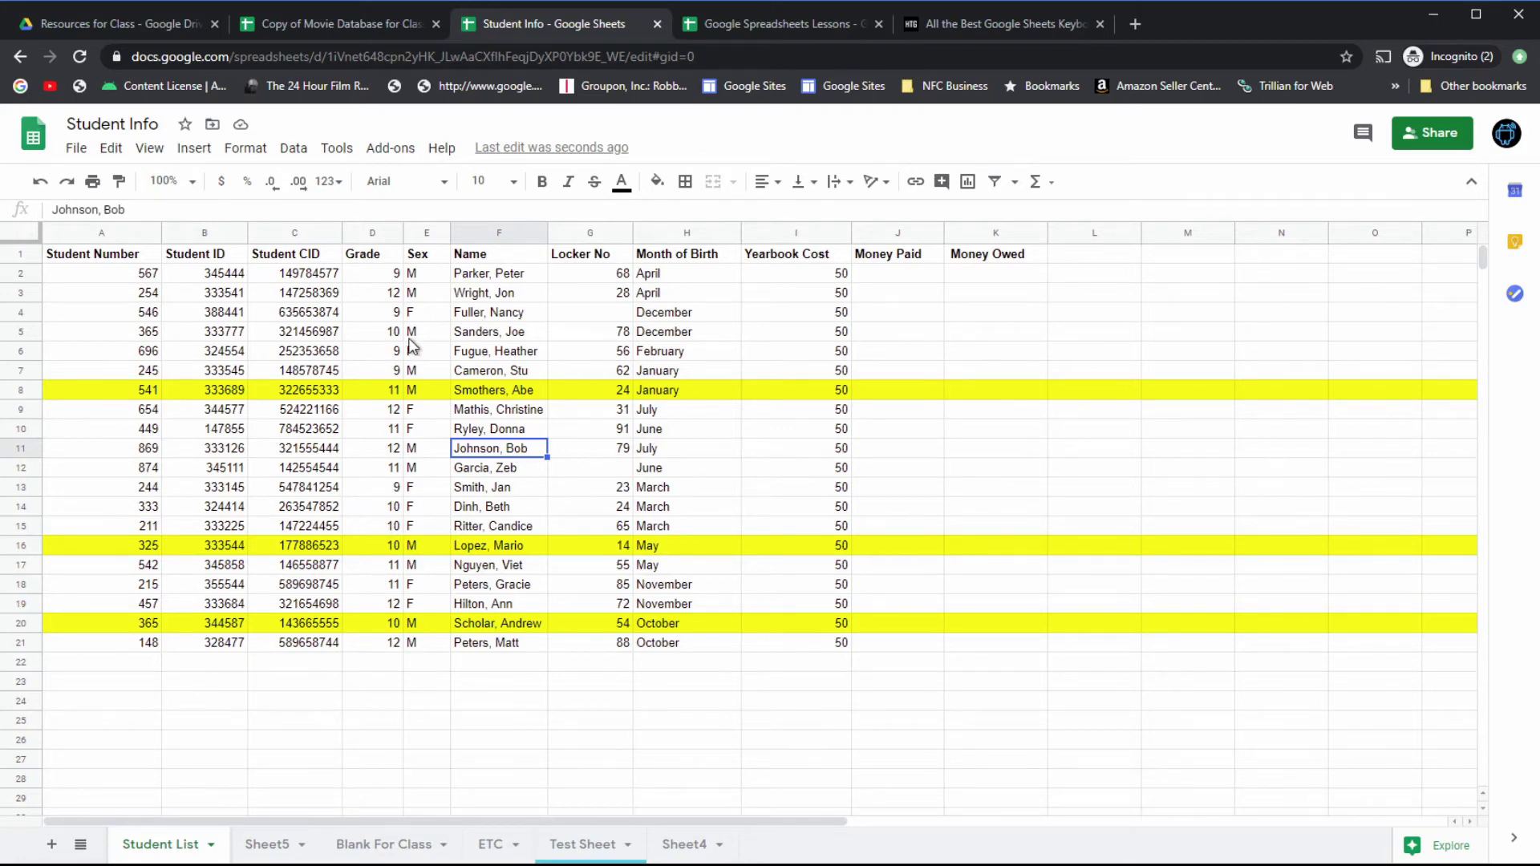
Step: Enter 5 in J2 and 10 in J3 under Money Paid, then open the Lessons file's Funds sheet
{"action": "left_click", "coordinate": [369, 314]}
{"action": "left_click", "coordinate": [369, 260]}
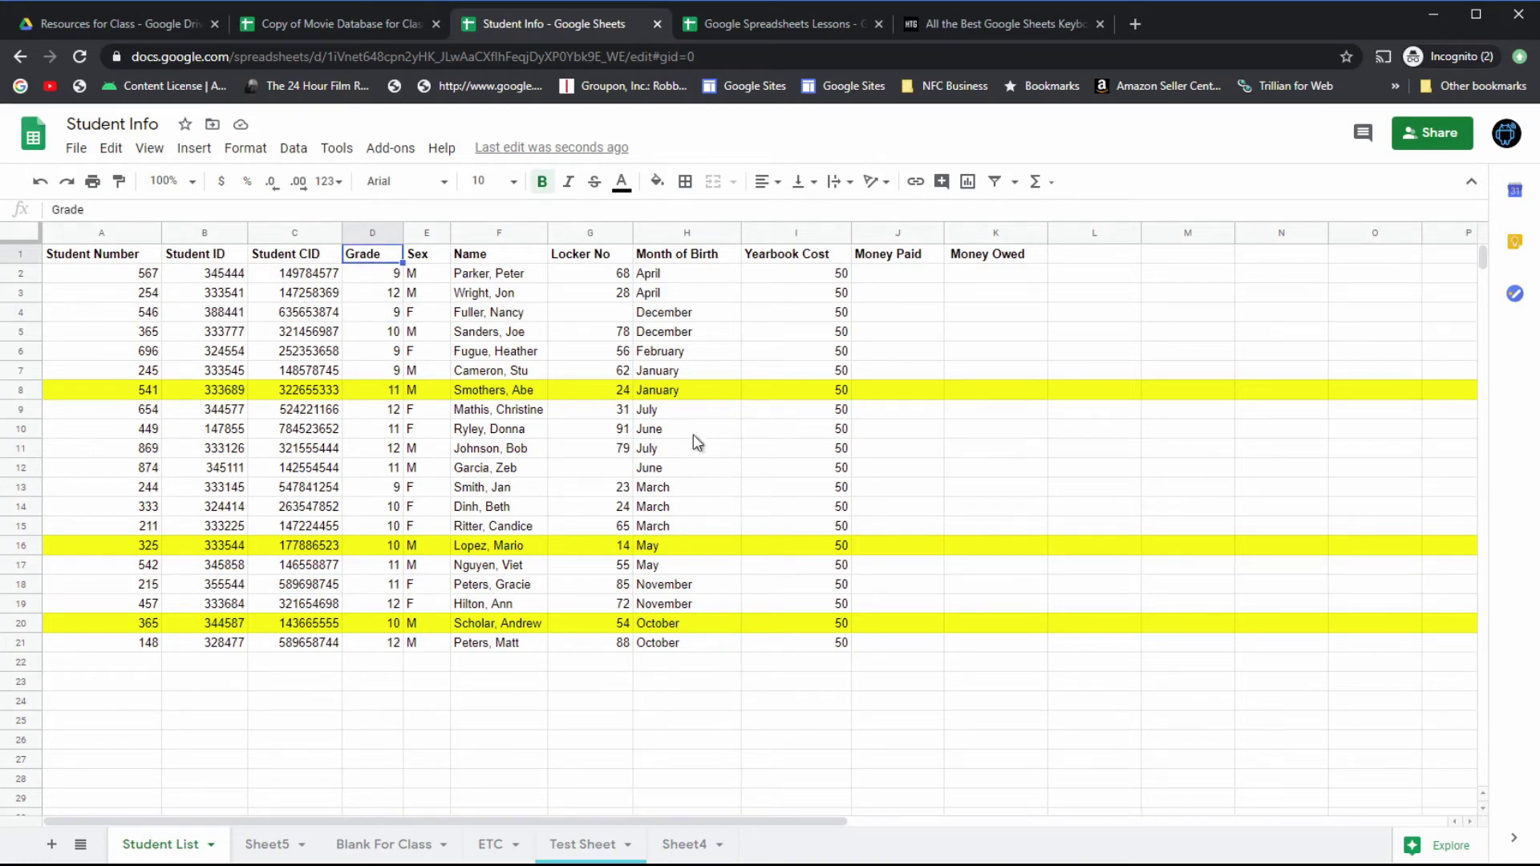
{"action": "left_click", "coordinate": [904, 279]}
{"action": "type", "text": "5"}
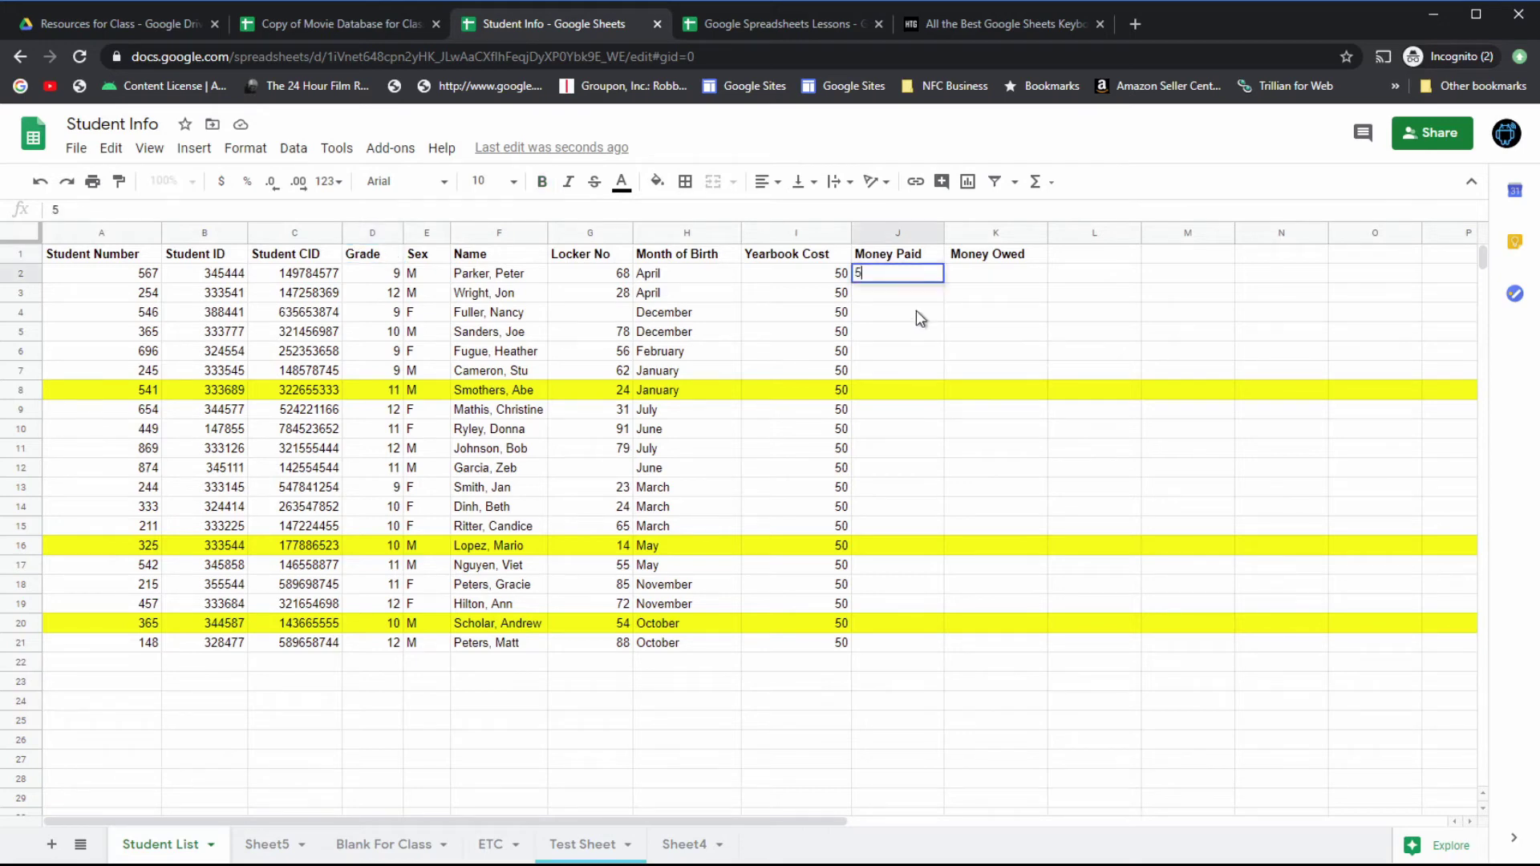
{"action": "key", "text": "Return"}
{"action": "type", "text": "10"}
{"action": "key", "text": "Return"}
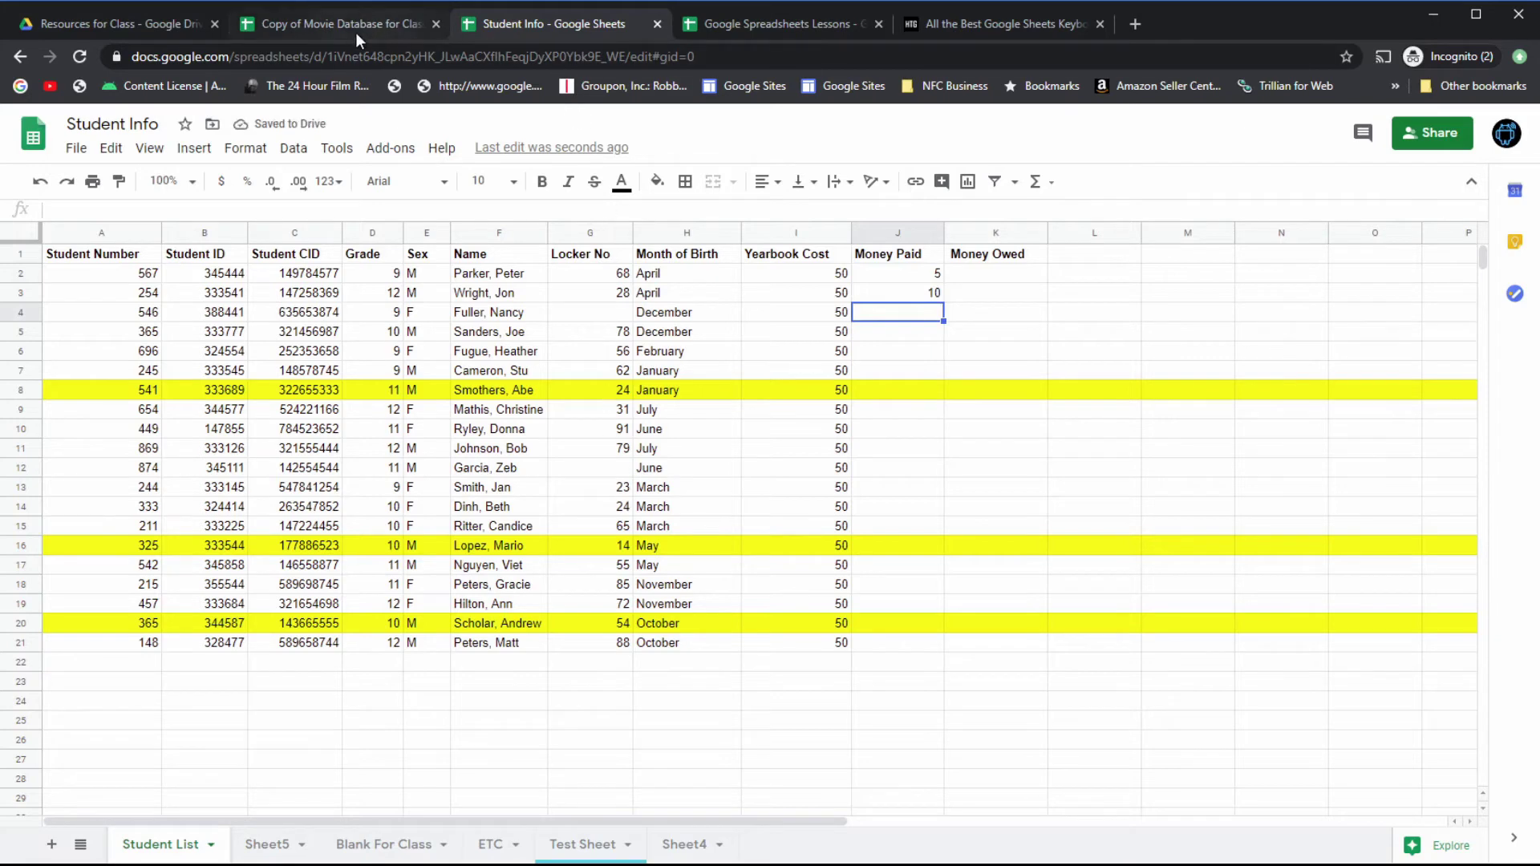
{"action": "left_click", "coordinate": [749, 21]}
{"action": "left_click", "coordinate": [260, 389]}
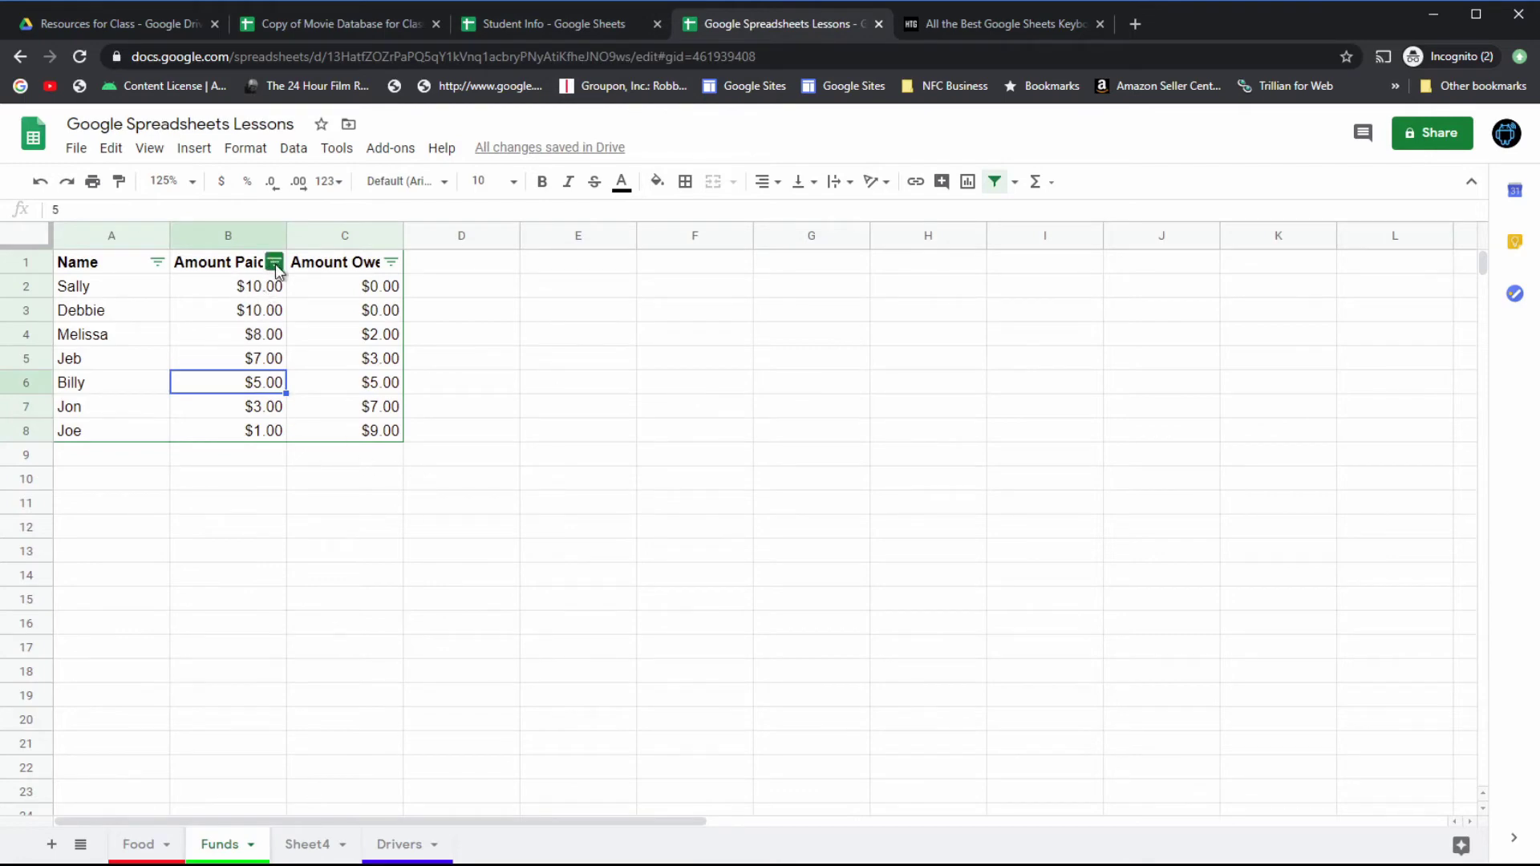
Step: Filter Amount Paid by the condition Less than 5, leaving only the $3.00 and $1.00 rows
{"action": "left_click", "coordinate": [275, 263]}
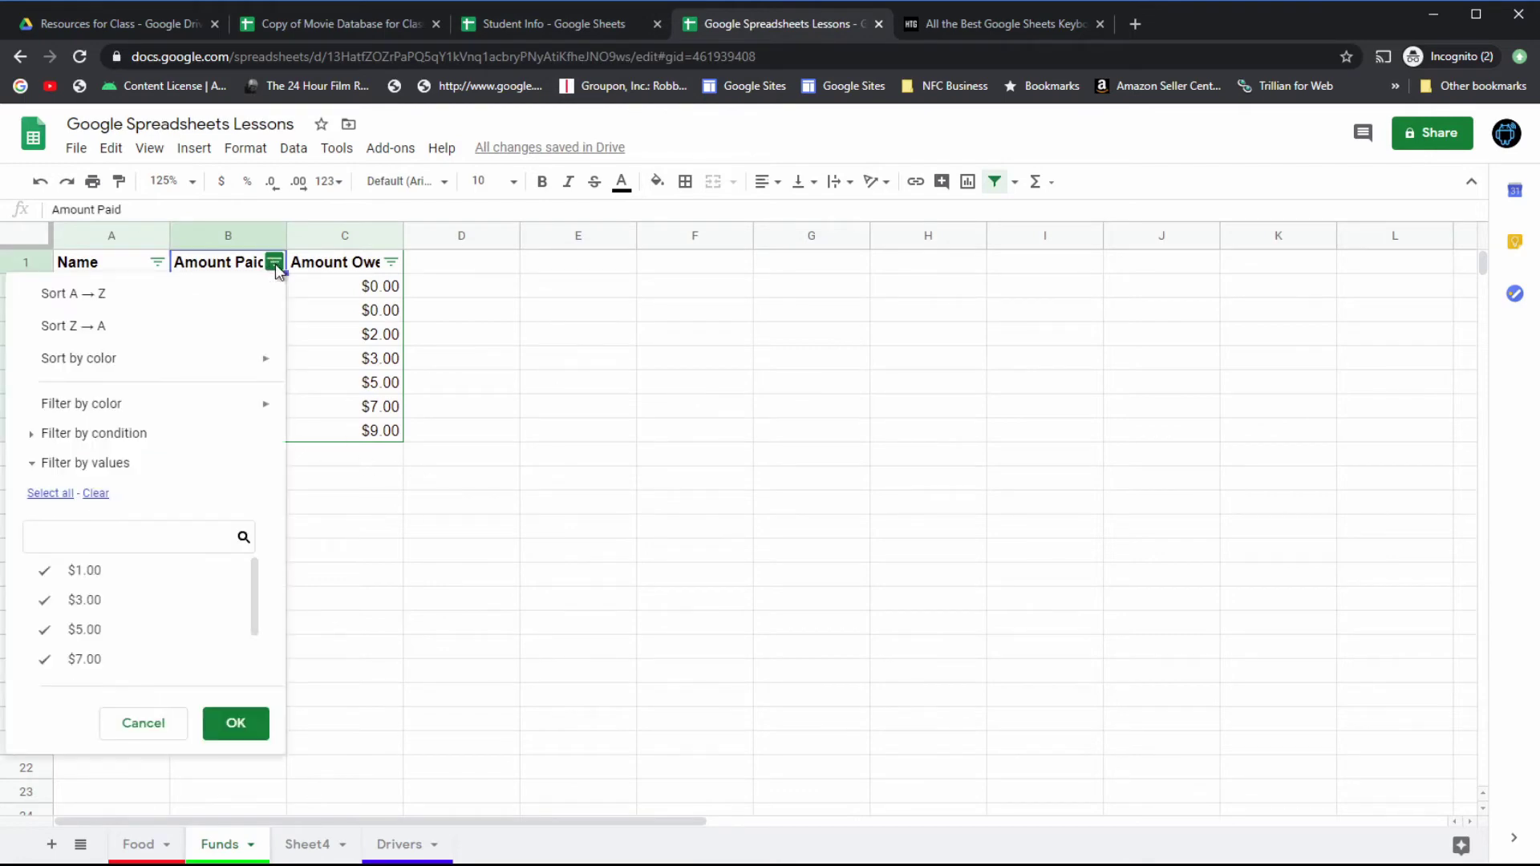
{"action": "left_click", "coordinate": [109, 434]}
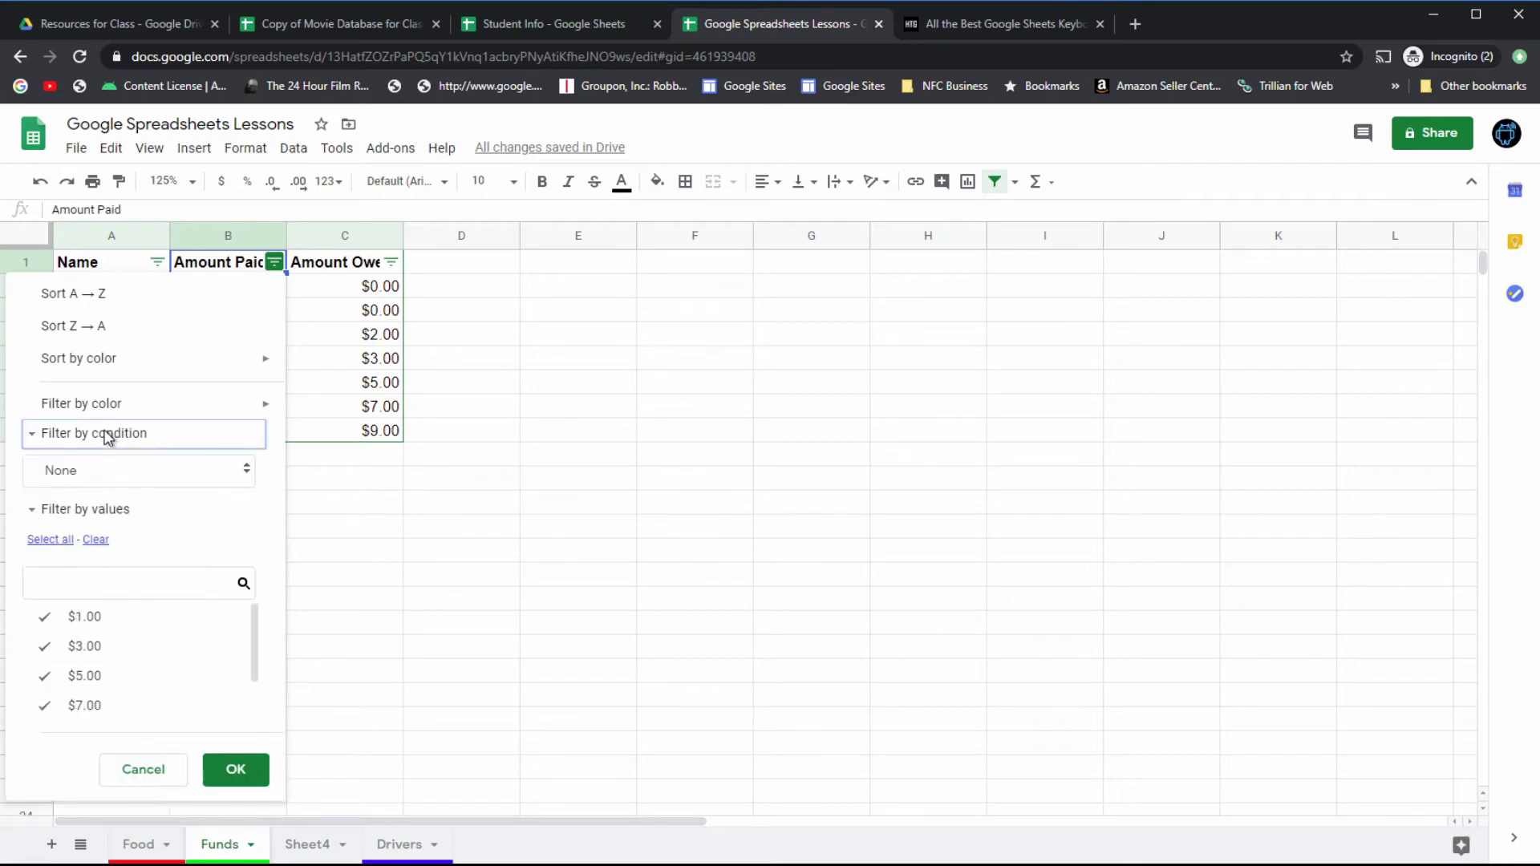
{"action": "left_click", "coordinate": [240, 475]}
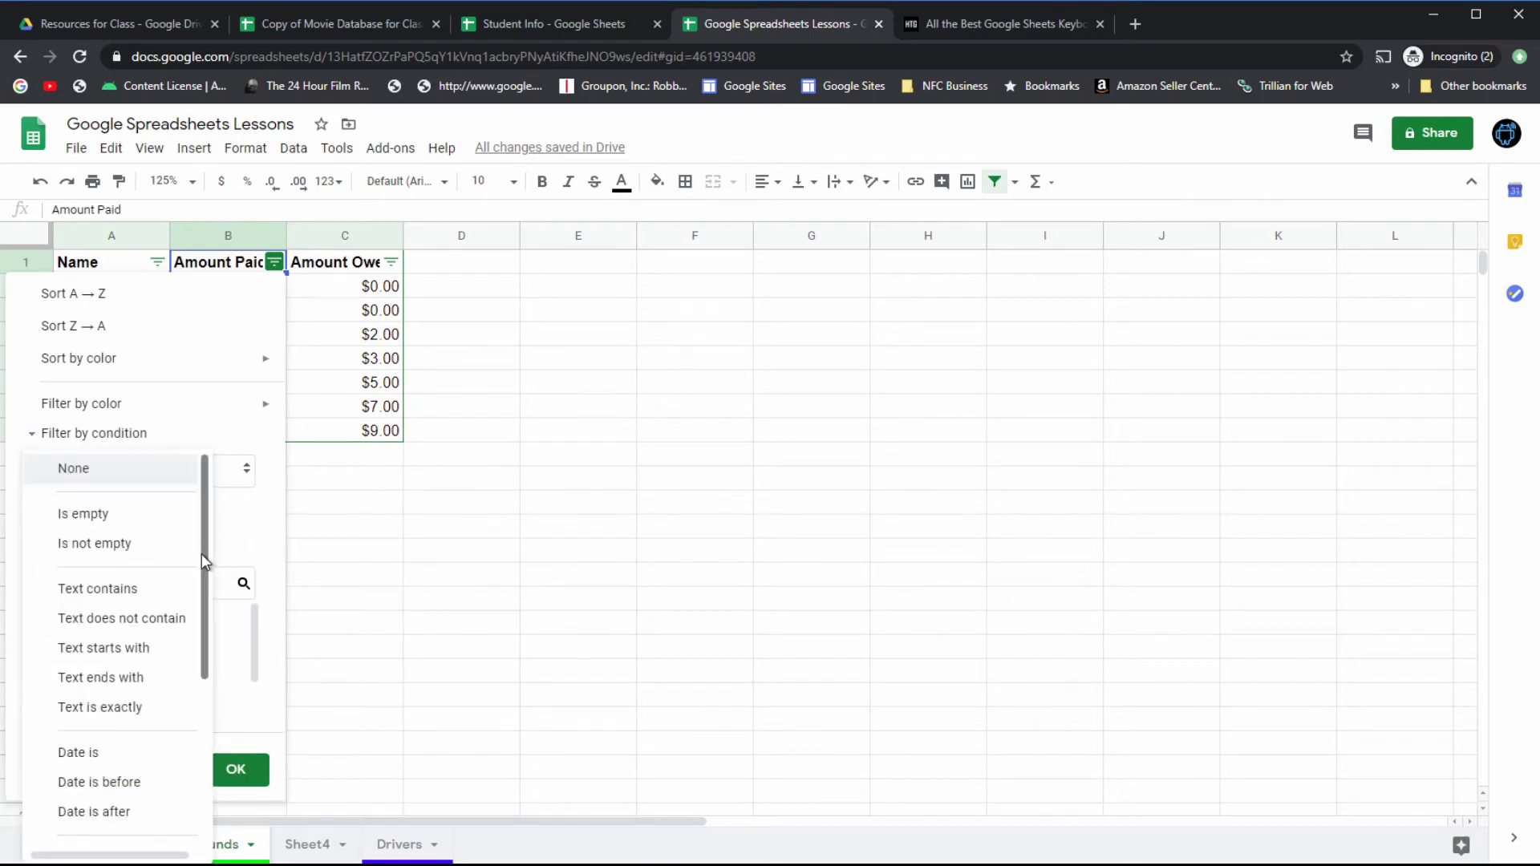
{"action": "scroll", "coordinate": [145, 586], "scroll_direction": "down", "scroll_amount": 1}
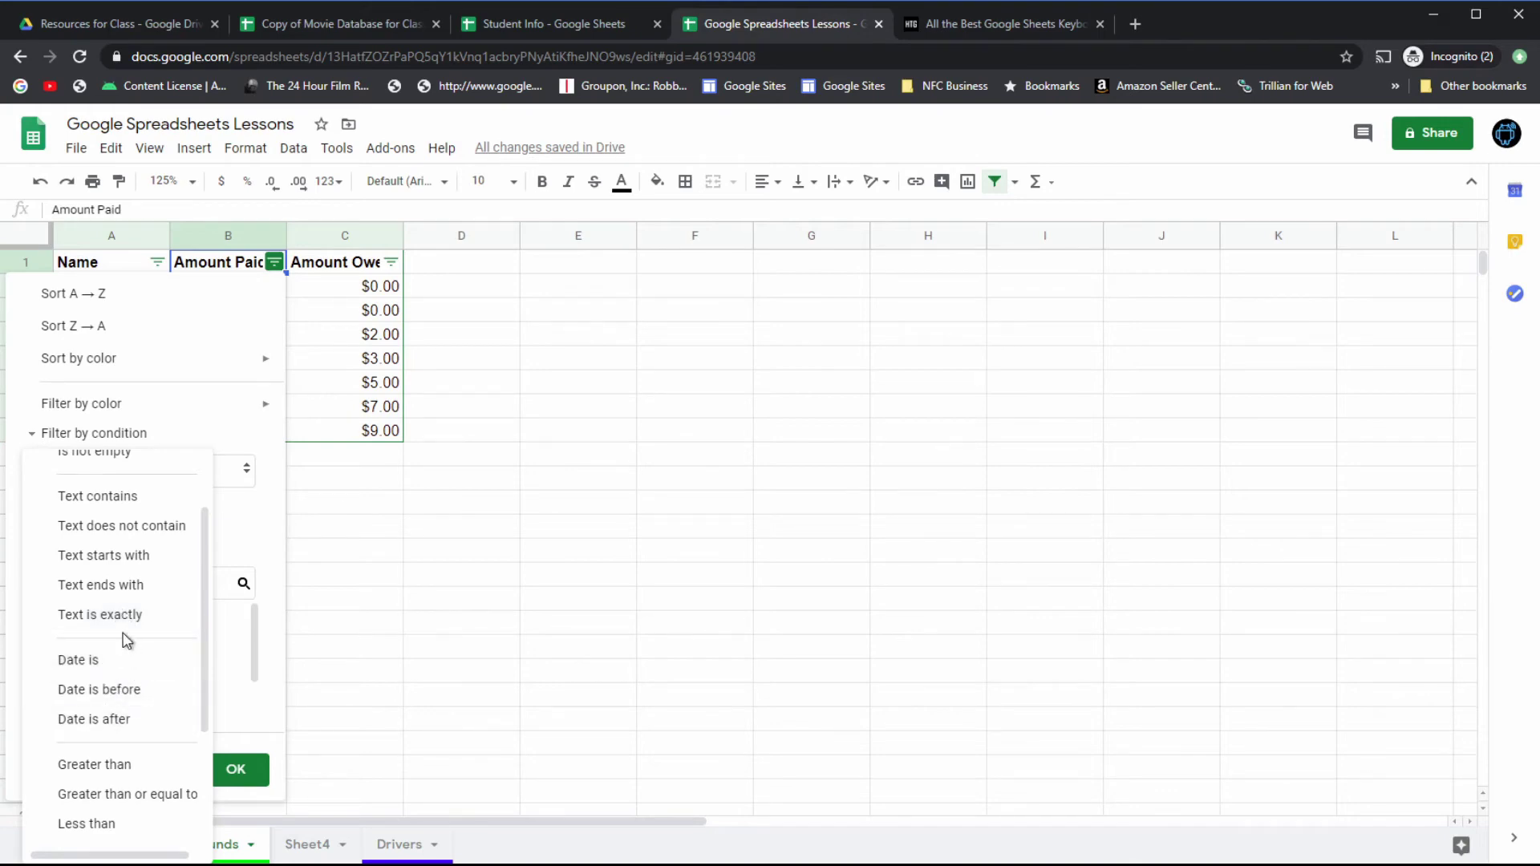
{"action": "scroll", "coordinate": [123, 639], "scroll_direction": "down", "scroll_amount": 2}
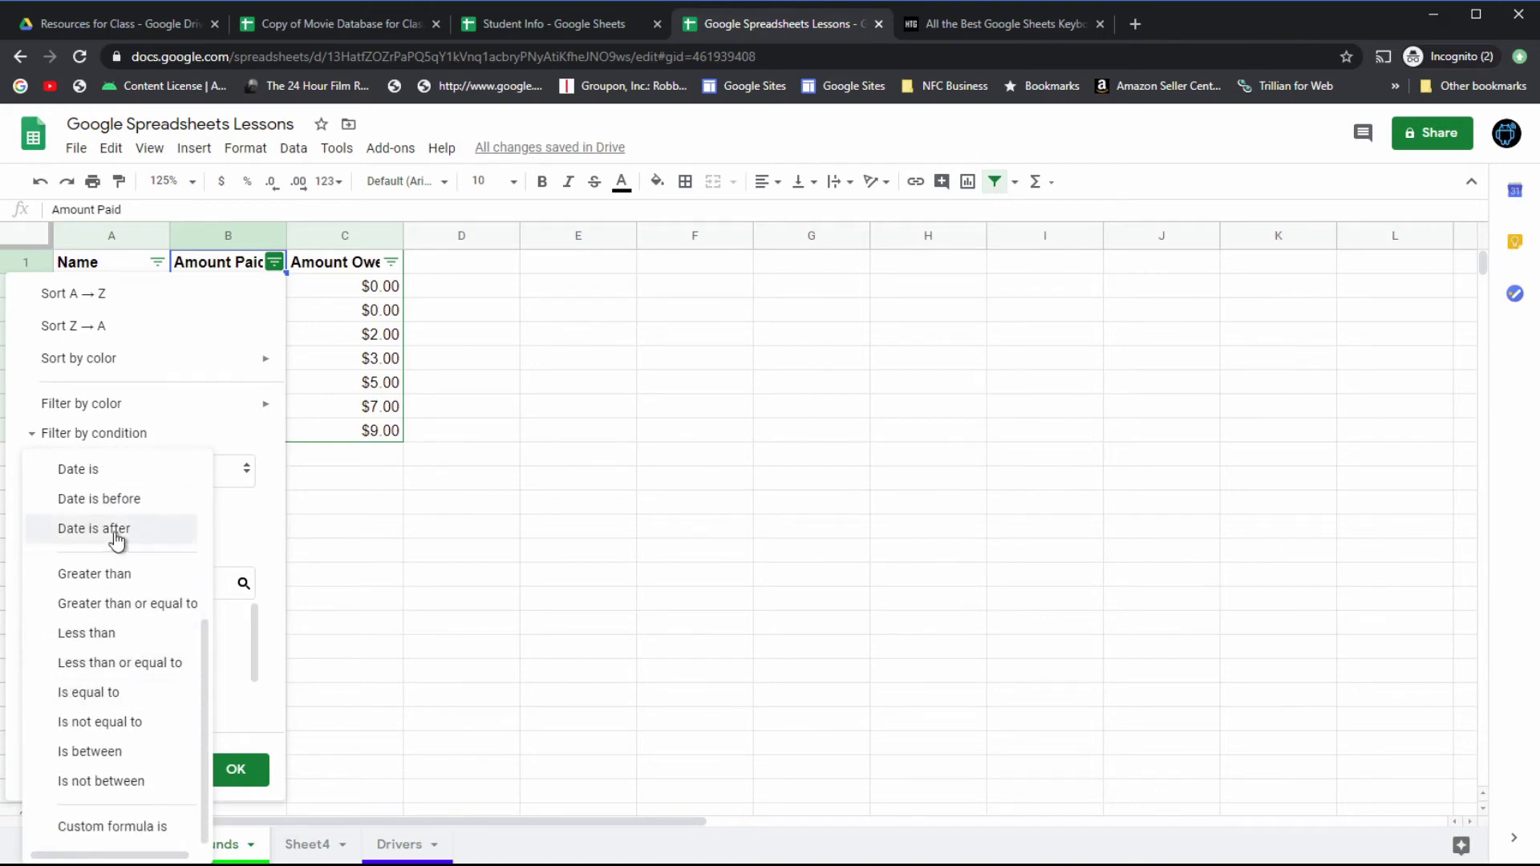
{"action": "left_click", "coordinate": [83, 638]}
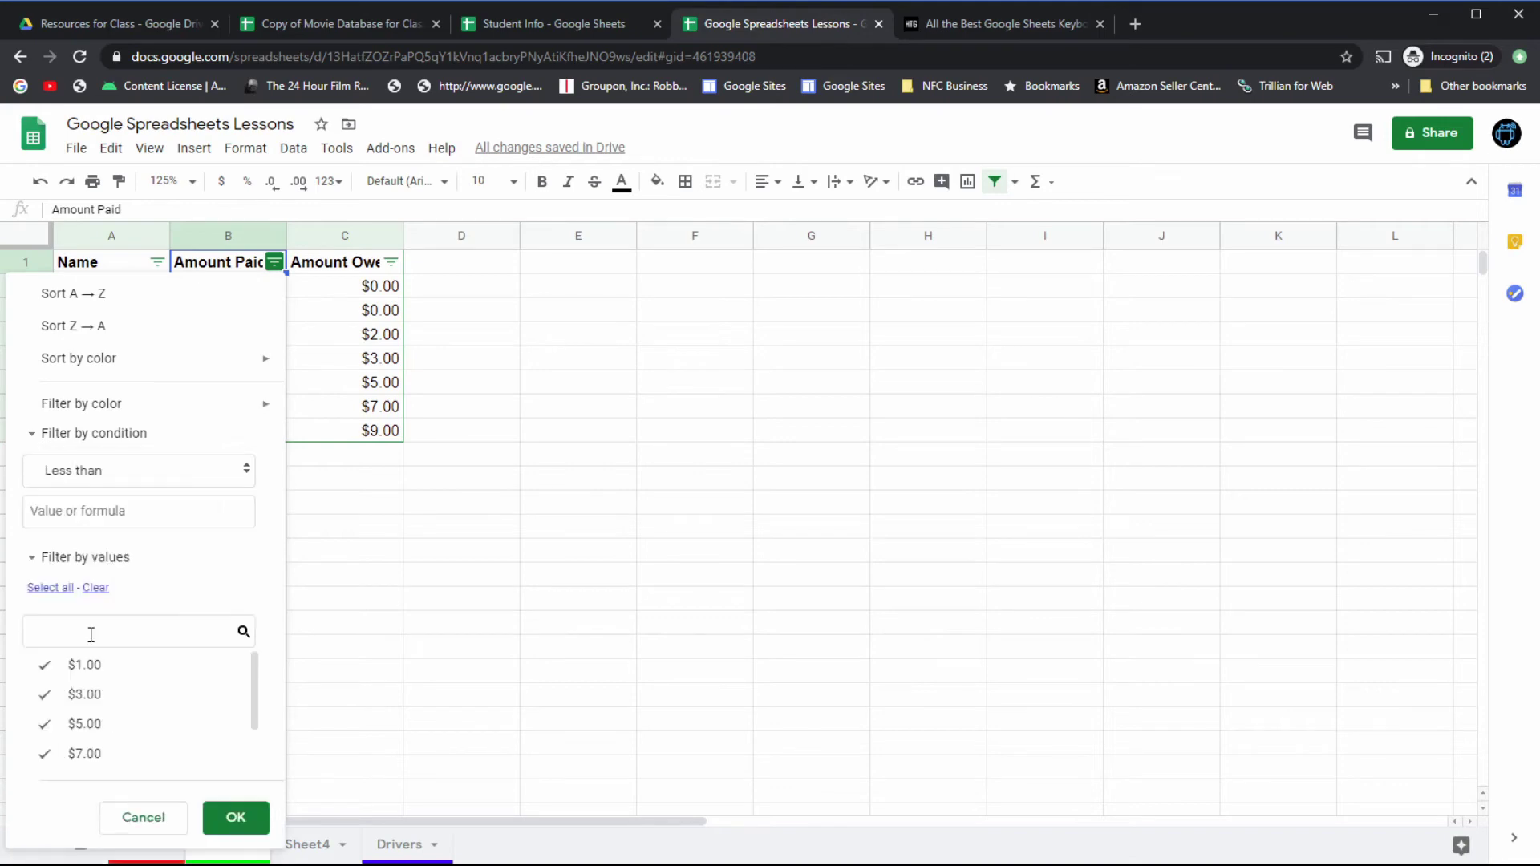
{"action": "left_click", "coordinate": [83, 513]}
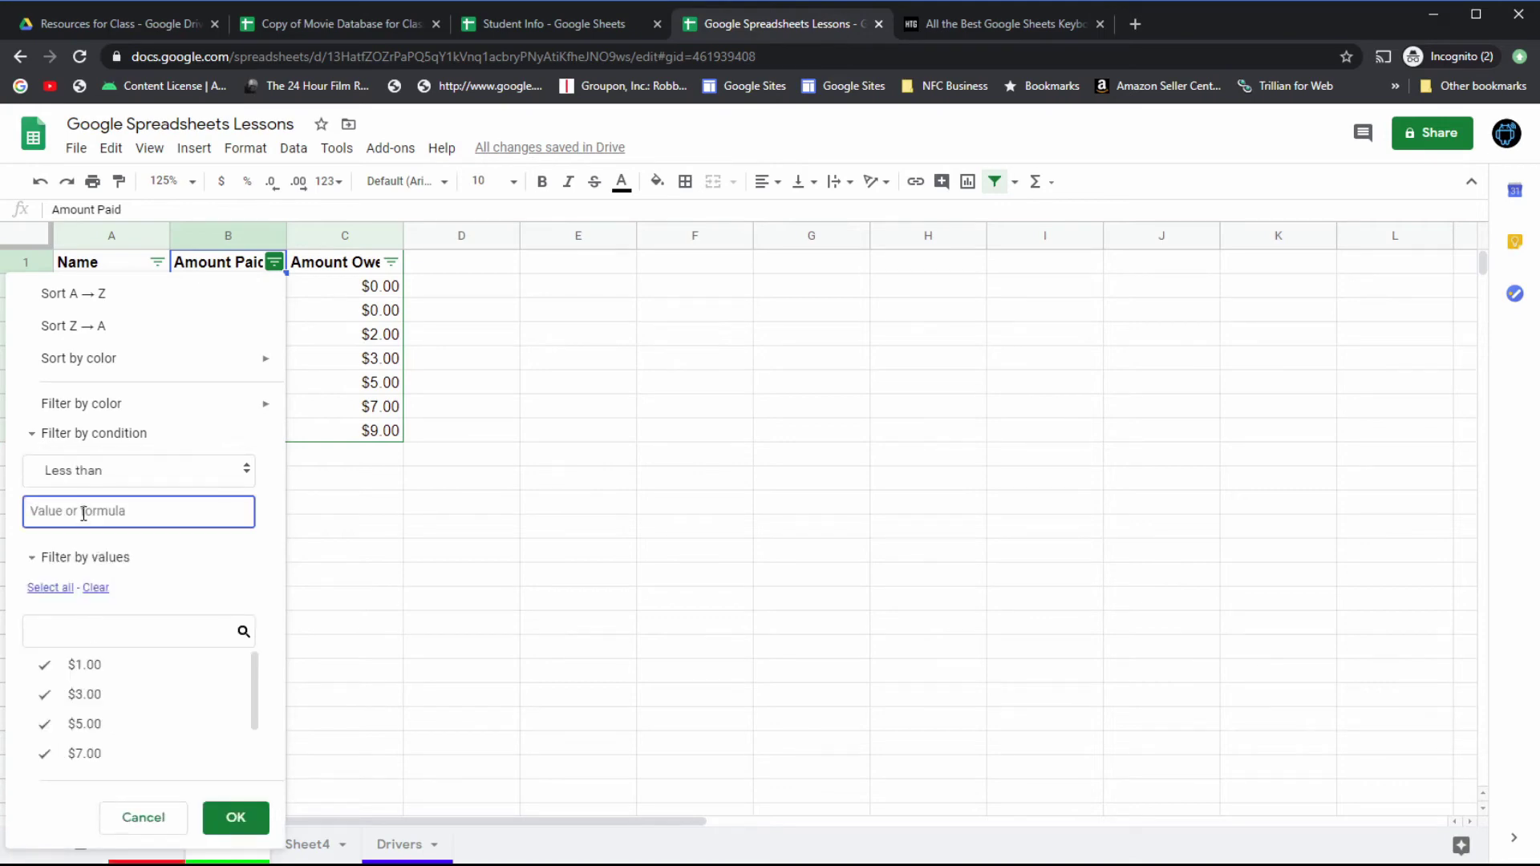
{"action": "type", "text": "5"}
{"action": "left_click", "coordinate": [236, 818]}
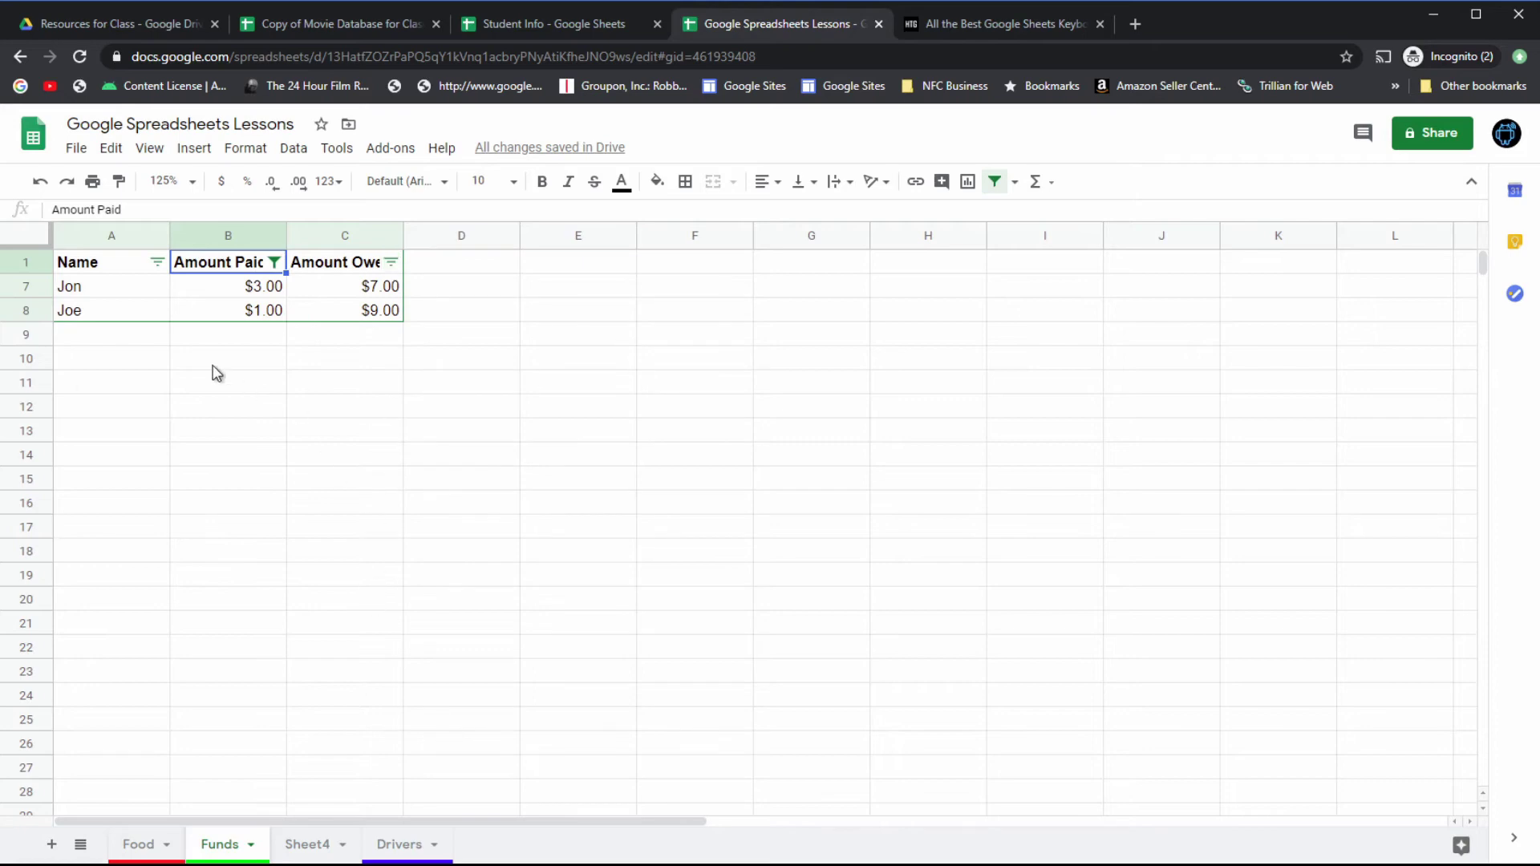
Step: Reopen the Amount Paid filter menu to review its Less than 5 condition
{"action": "left_click", "coordinate": [274, 263]}
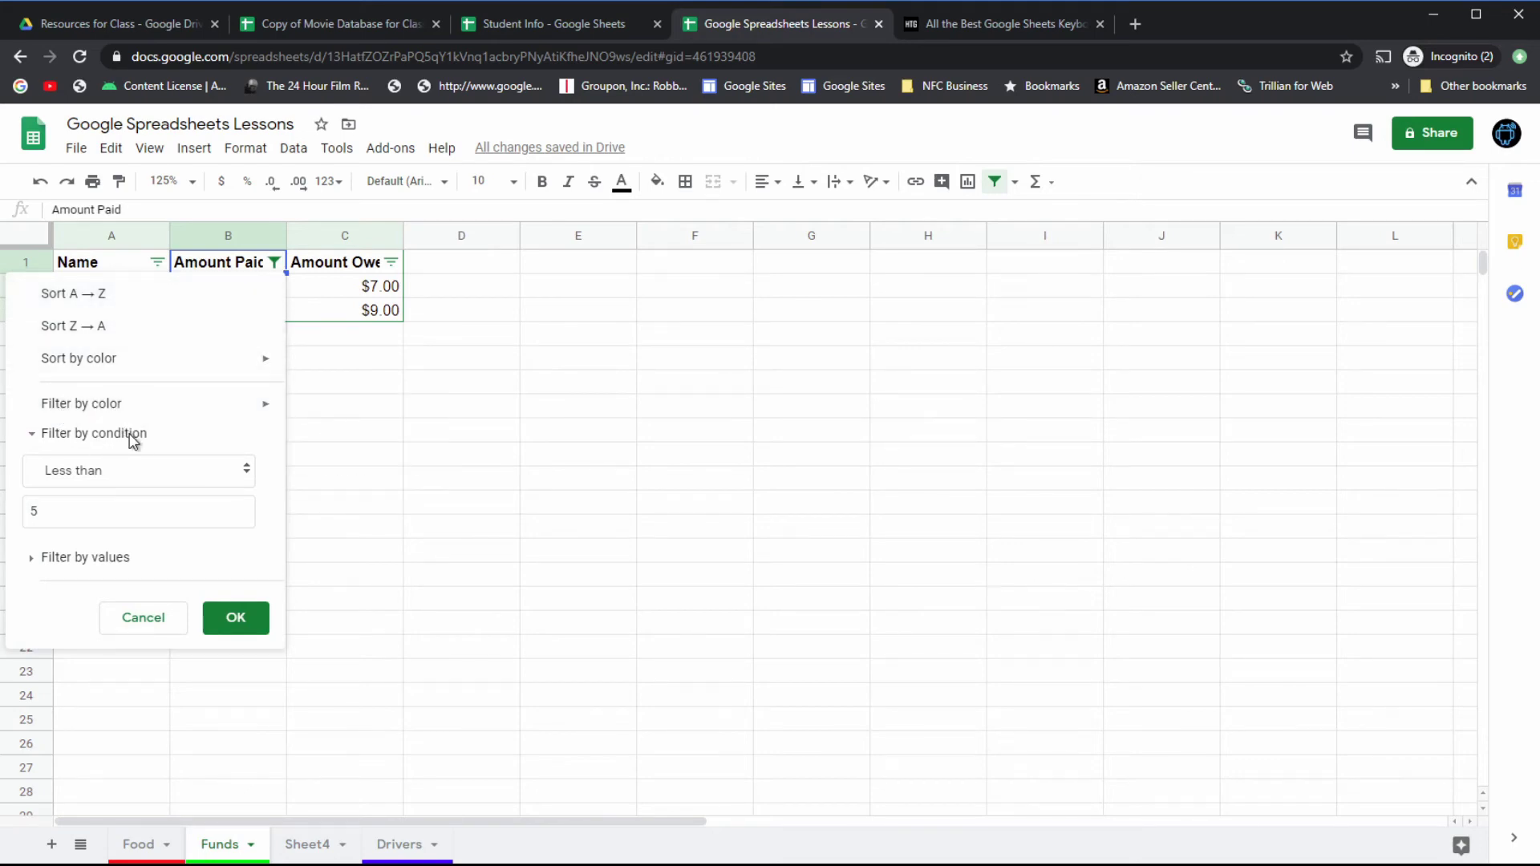
Step: Set the Amount Paid filter condition back to None and apply it
{"action": "left_click", "coordinate": [237, 470]}
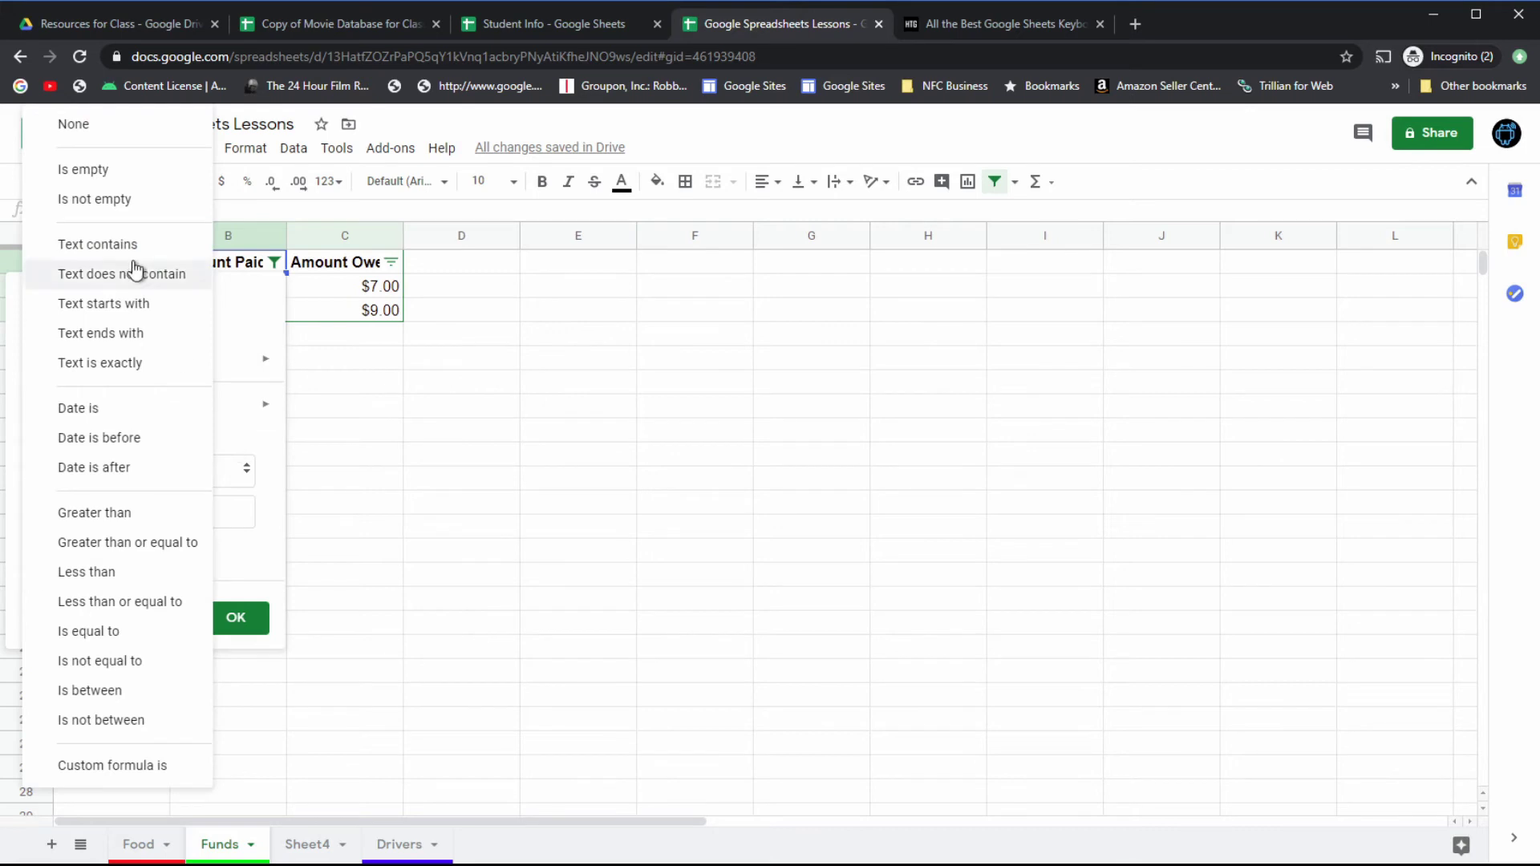
{"action": "left_click", "coordinate": [102, 128]}
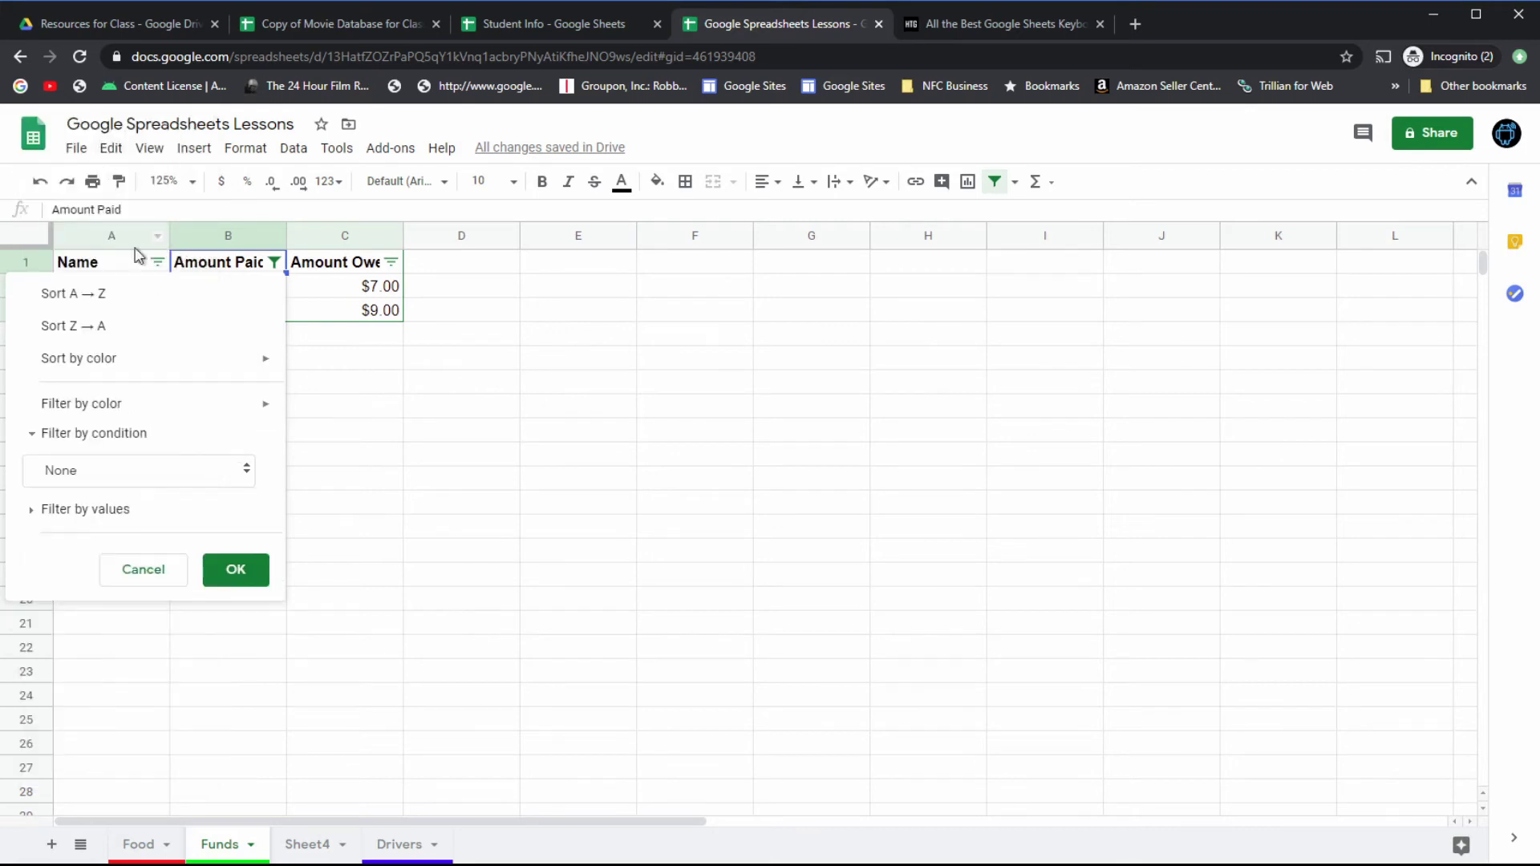
{"action": "left_click", "coordinate": [245, 579]}
Step: Reopen the Amount Paid filter and clear every value in Filter by values
{"action": "left_click", "coordinate": [274, 262]}
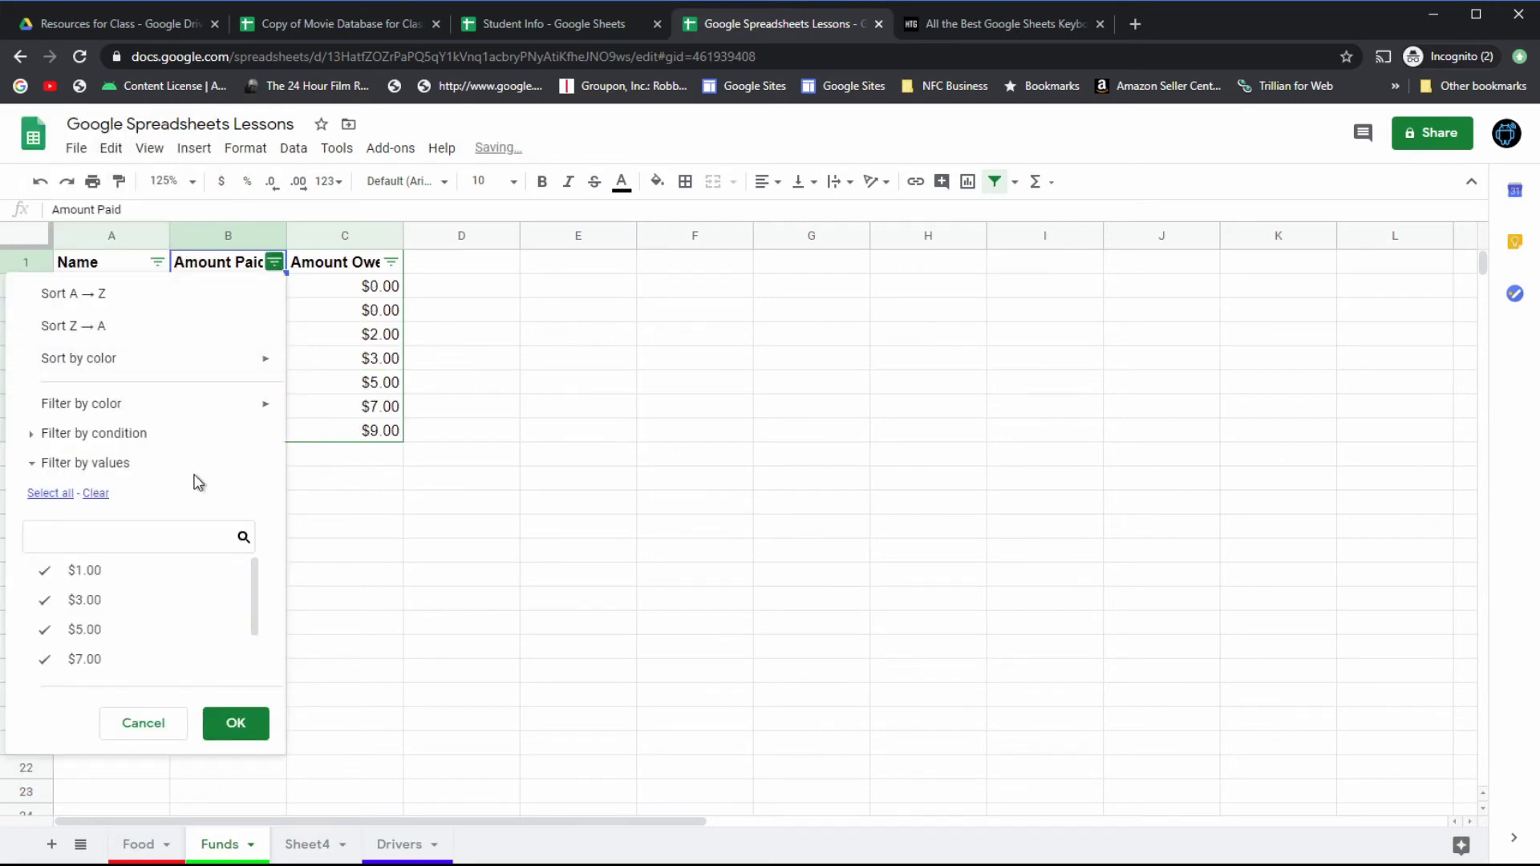
{"action": "left_click", "coordinate": [35, 467]}
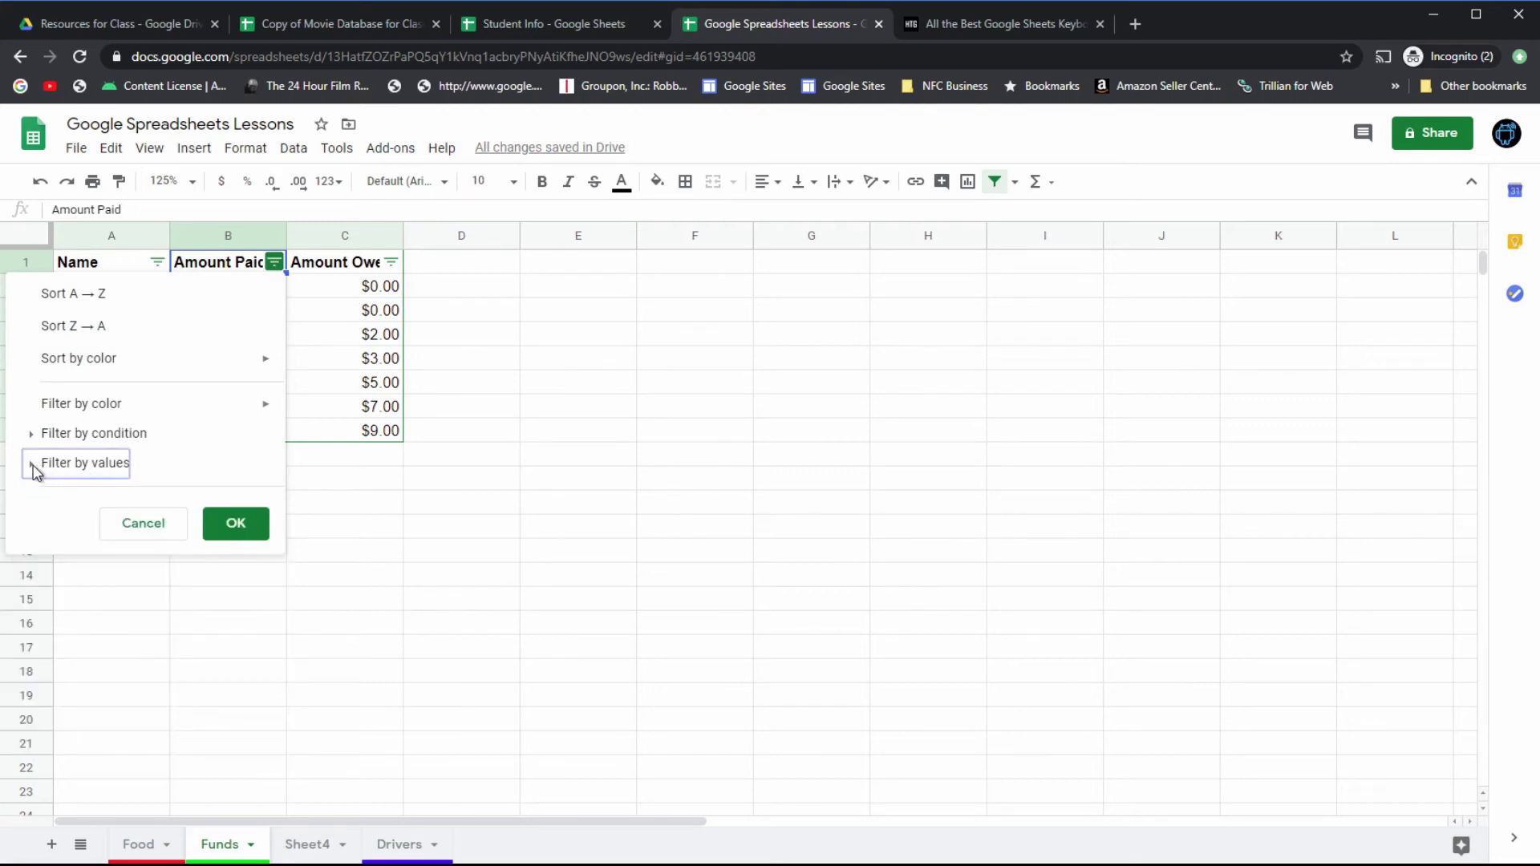
{"action": "left_click", "coordinate": [33, 468]}
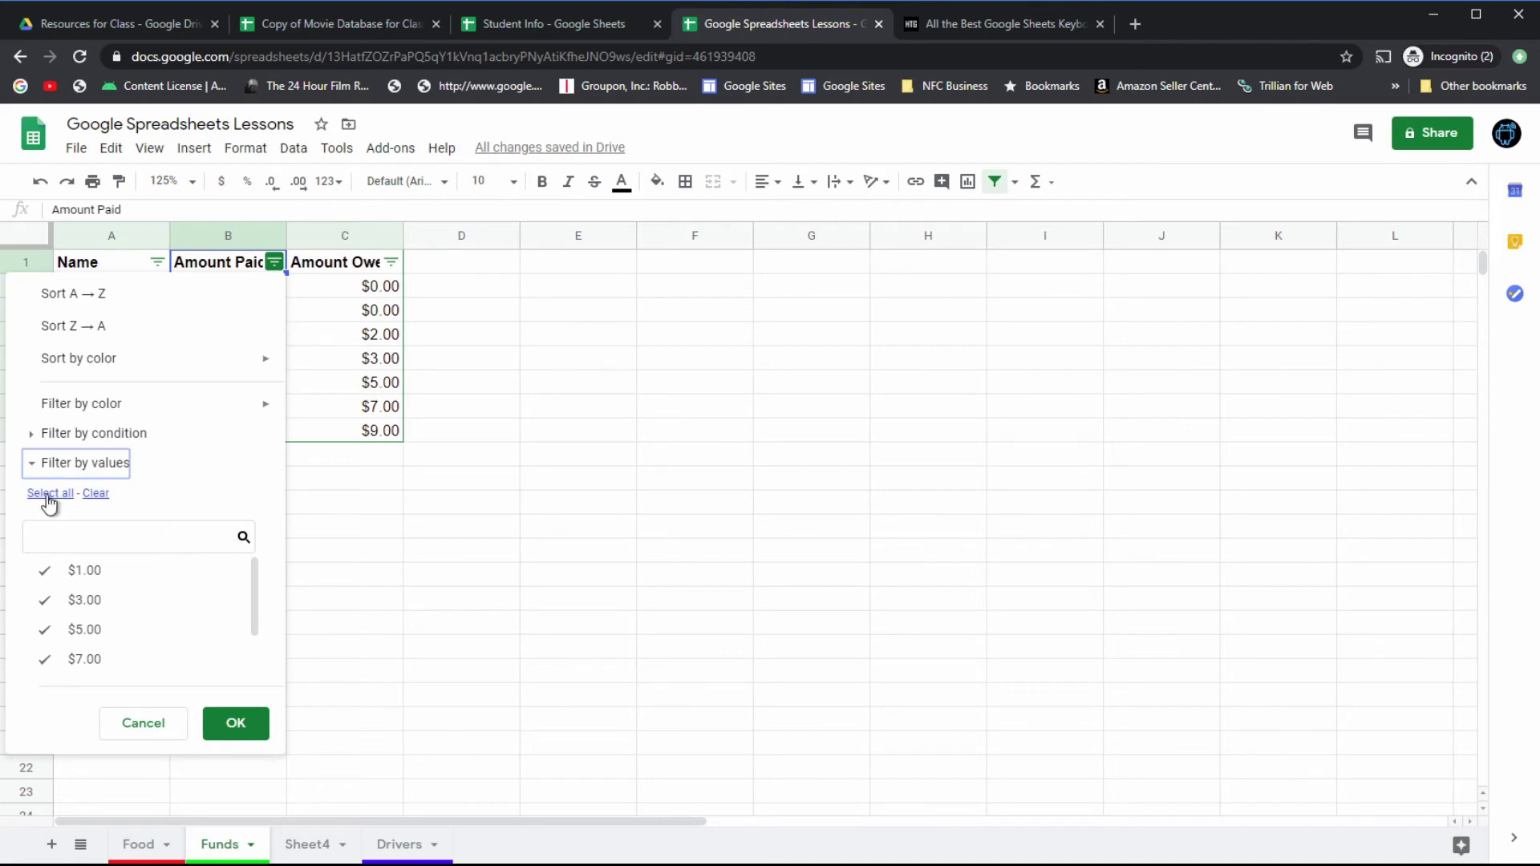
{"action": "left_click", "coordinate": [97, 495]}
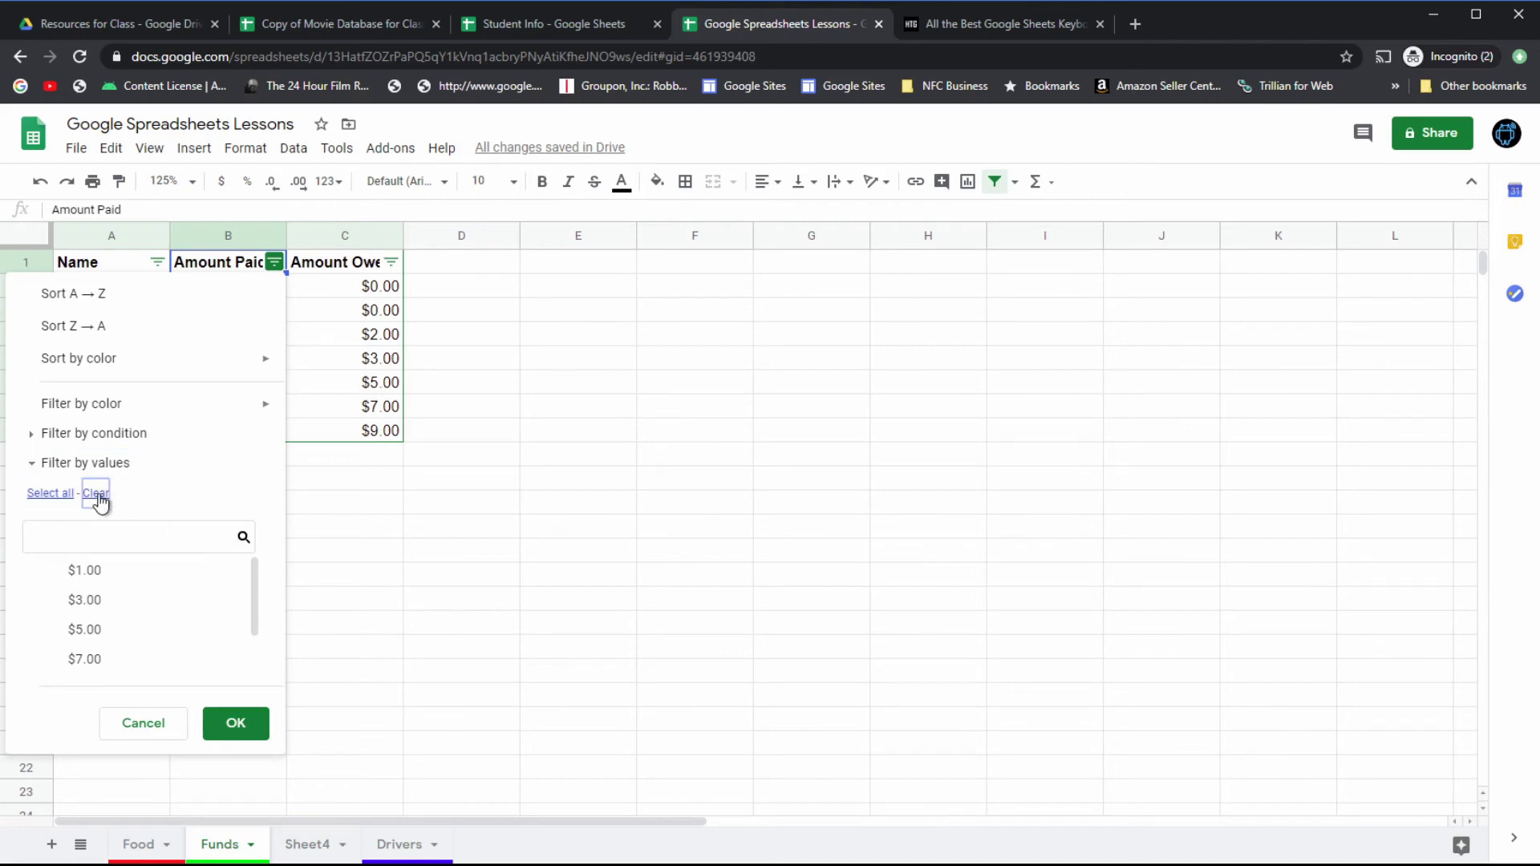
{"action": "scroll", "coordinate": [96, 634], "scroll_direction": "down", "scroll_amount": 1}
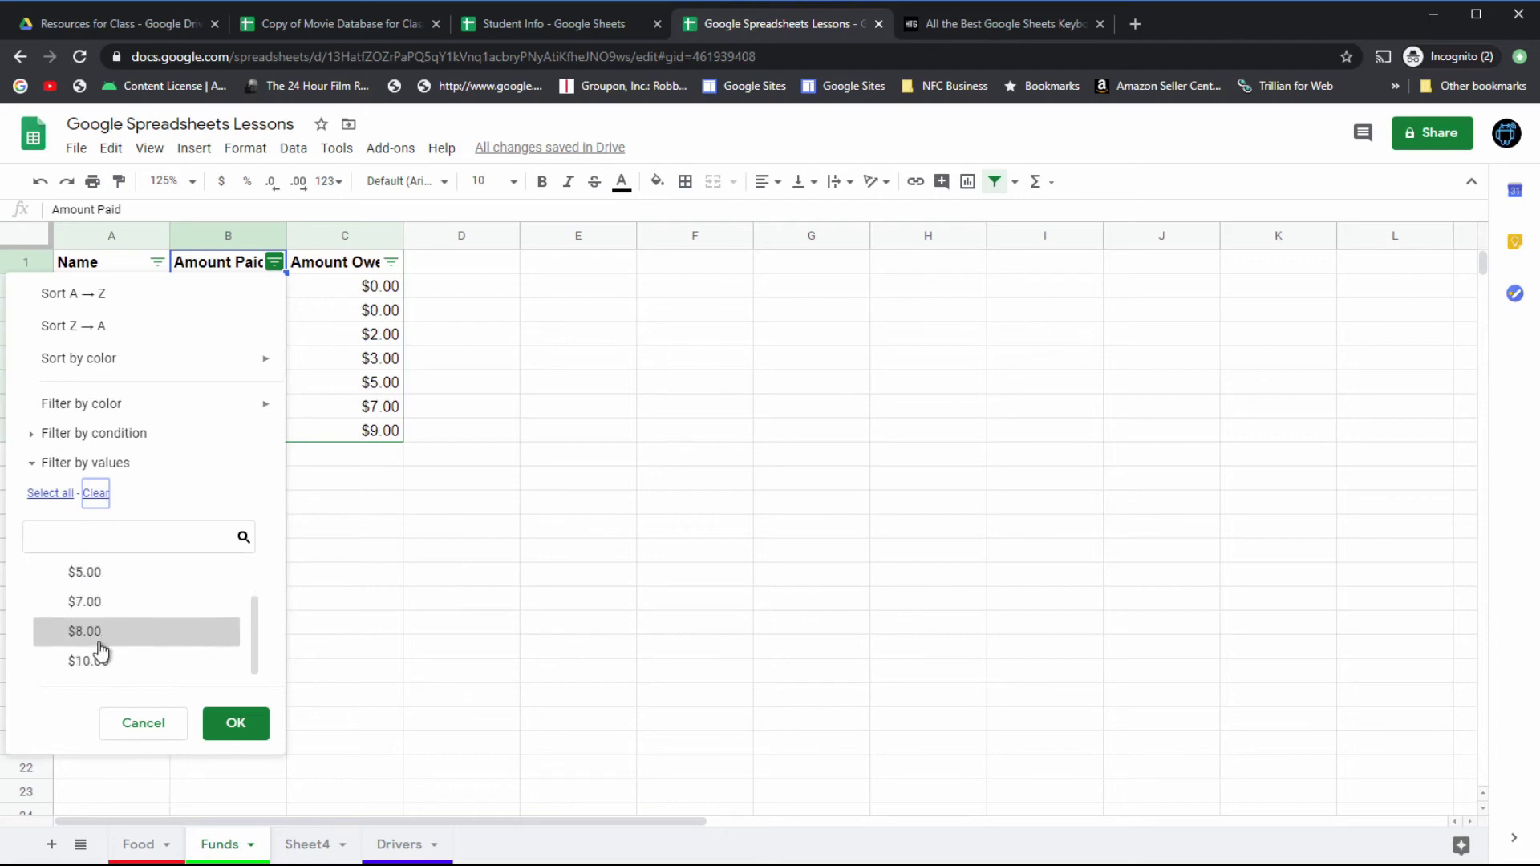
{"action": "scroll", "coordinate": [132, 662], "scroll_direction": "up", "scroll_amount": 1}
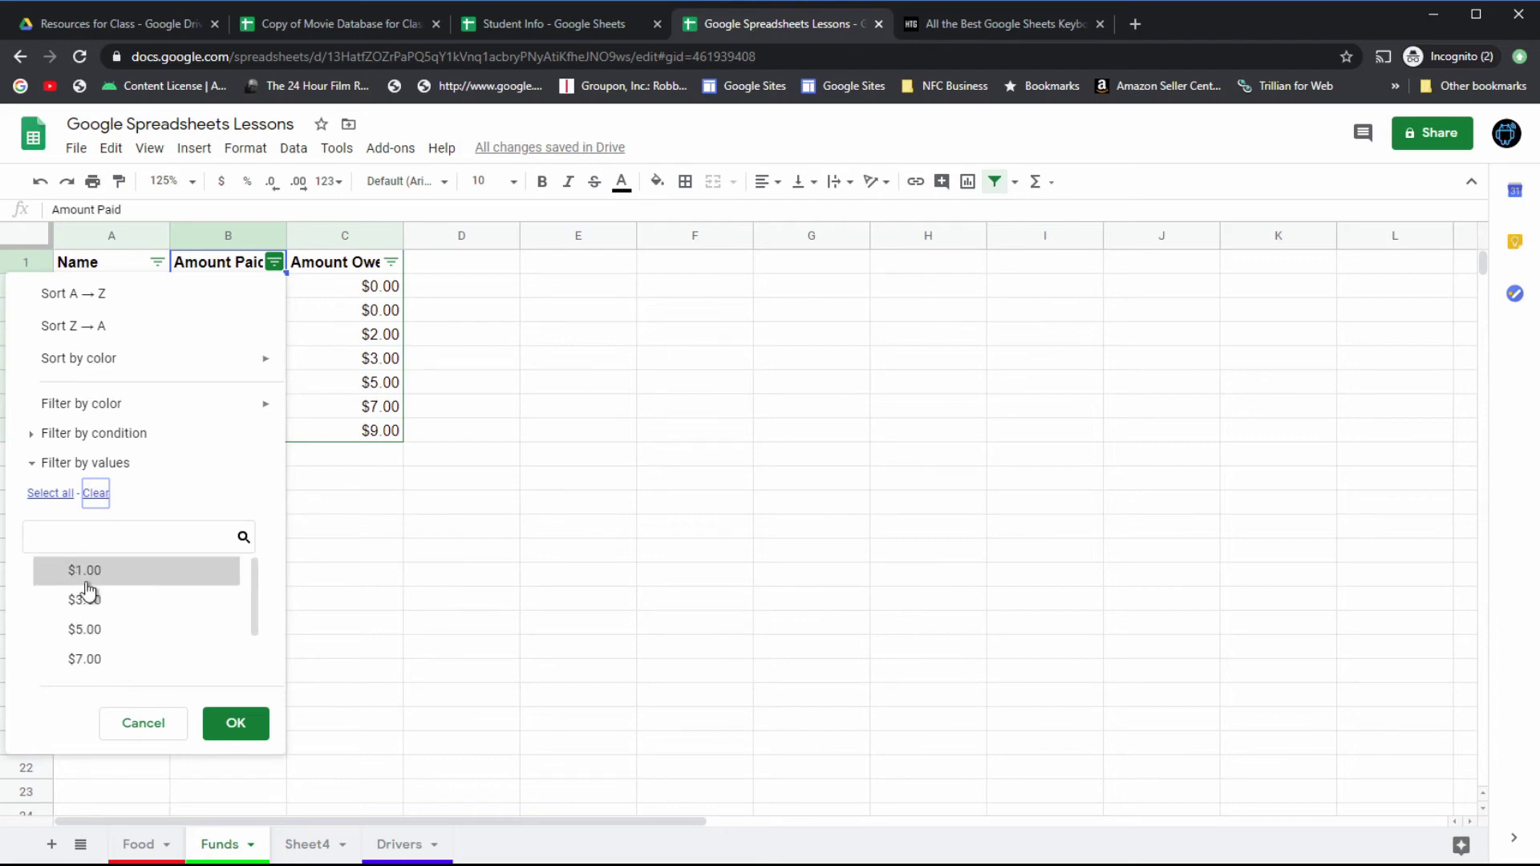
Step: Search the value list for 1 and then $10, clearing the search each time
{"action": "left_click", "coordinate": [121, 534]}
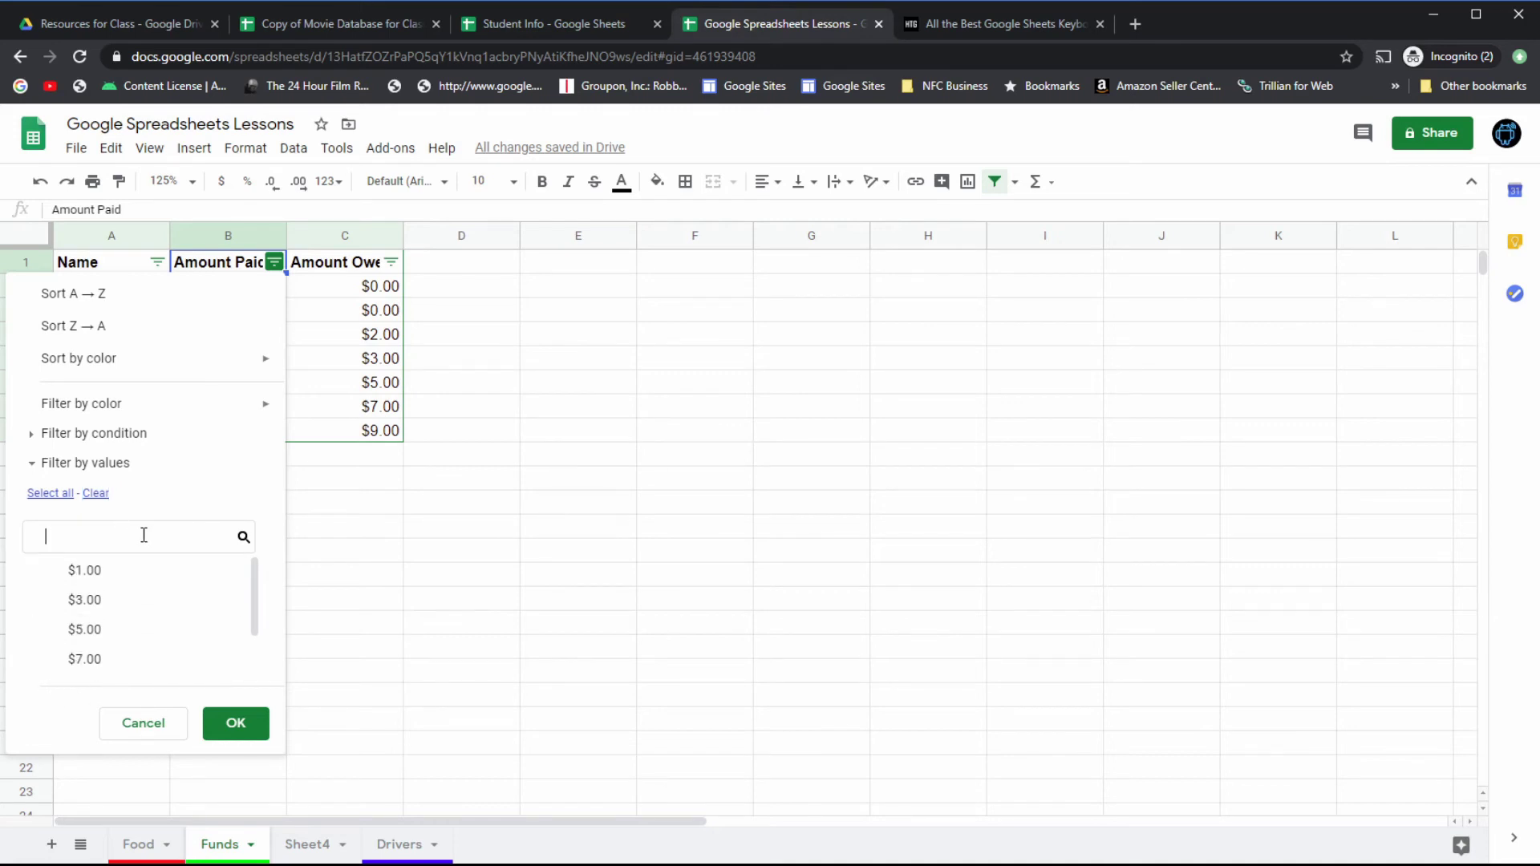
{"action": "left_click", "coordinate": [142, 539]}
{"action": "type", "text": "10.00"}
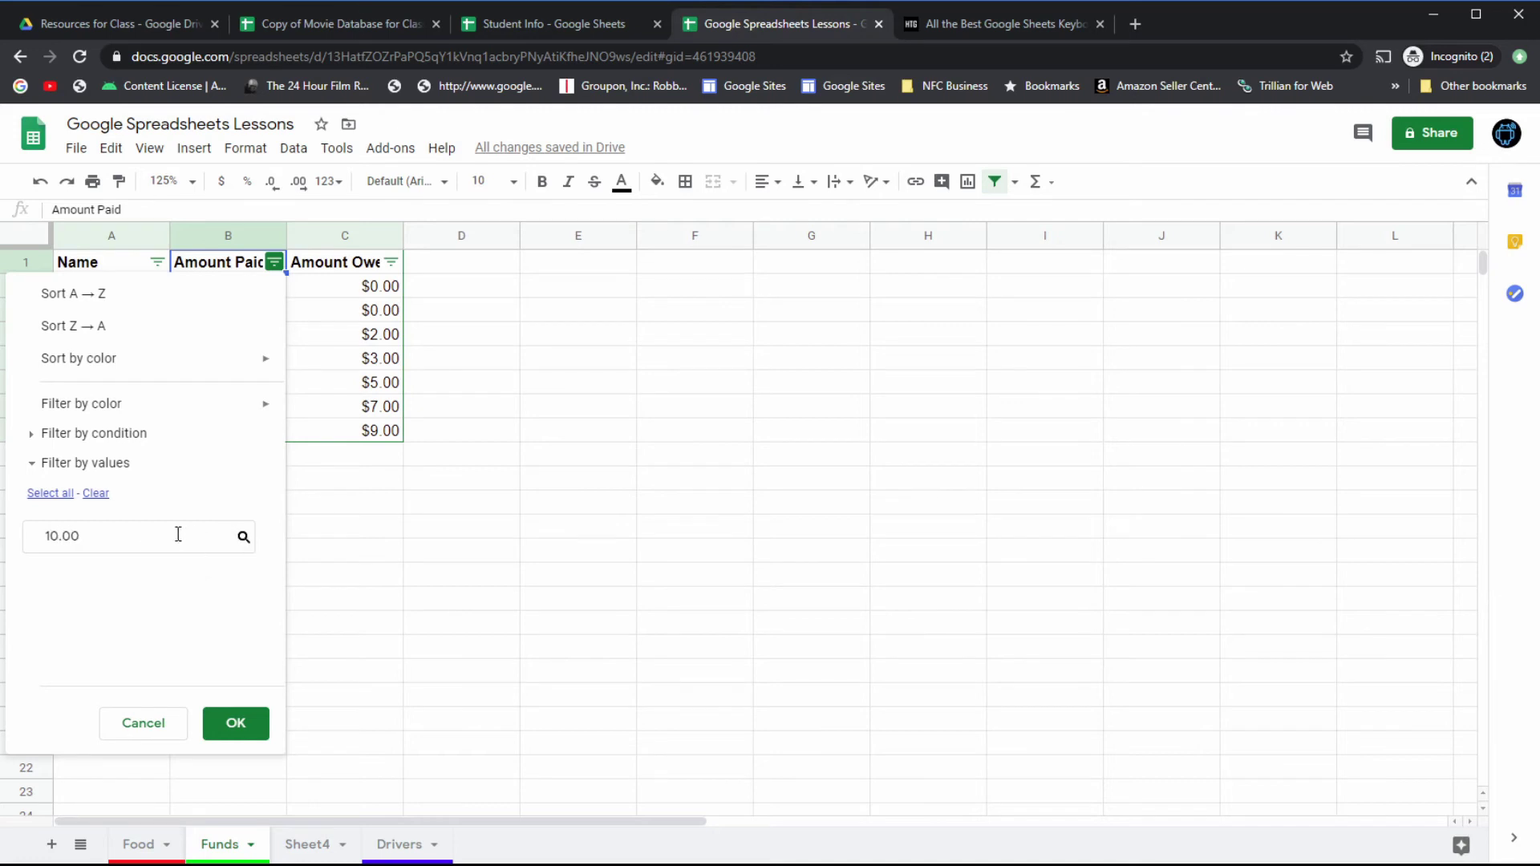
{"action": "left_click_drag", "start_coordinate": [179, 537], "coordinate": [12, 554]}
{"action": "key", "text": "BackSpace"}
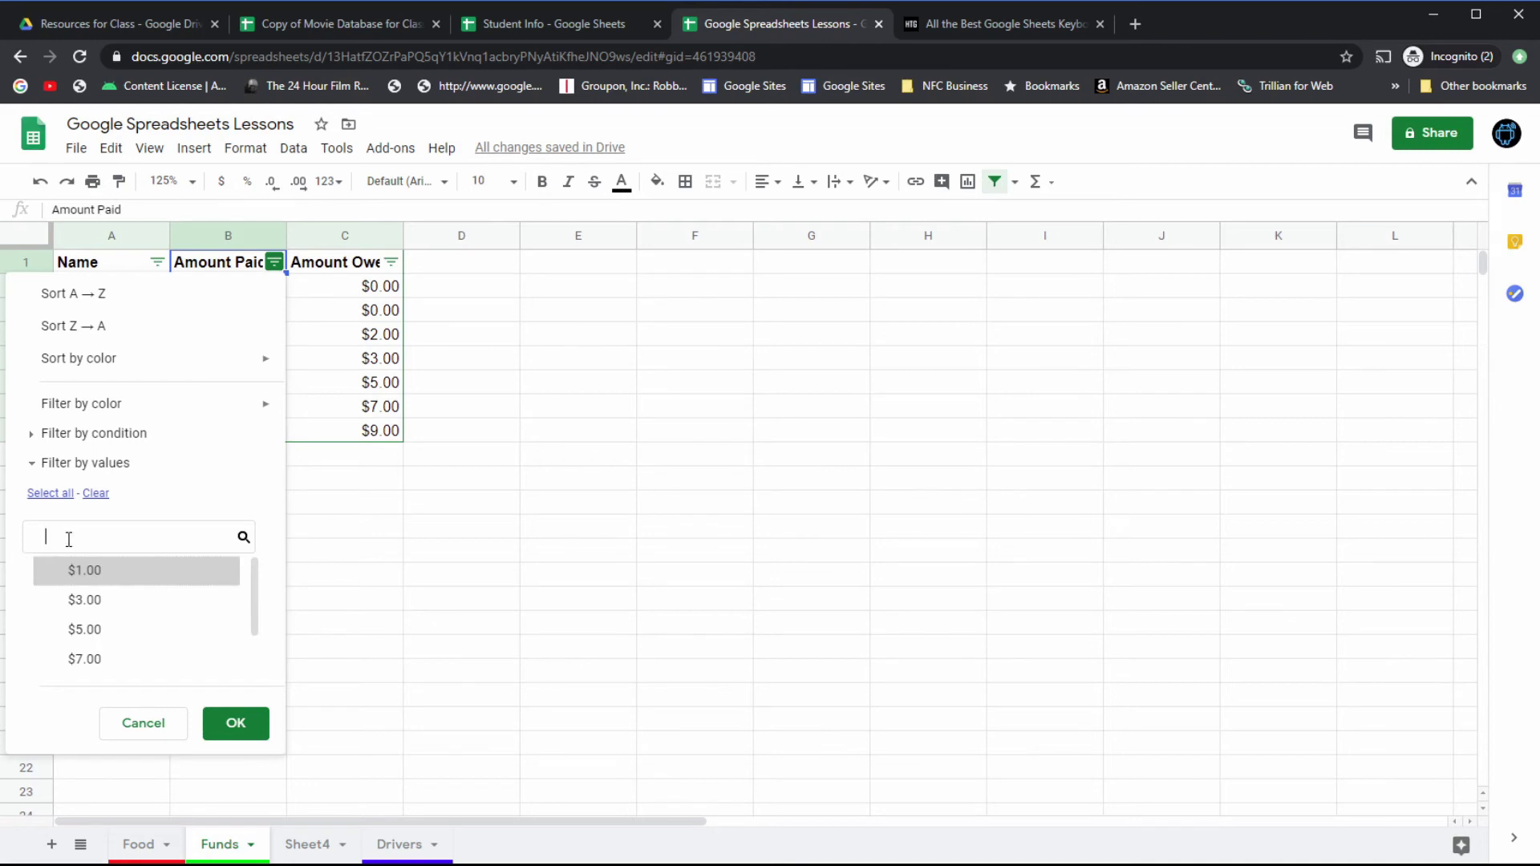
{"action": "type", "text": "$10"}
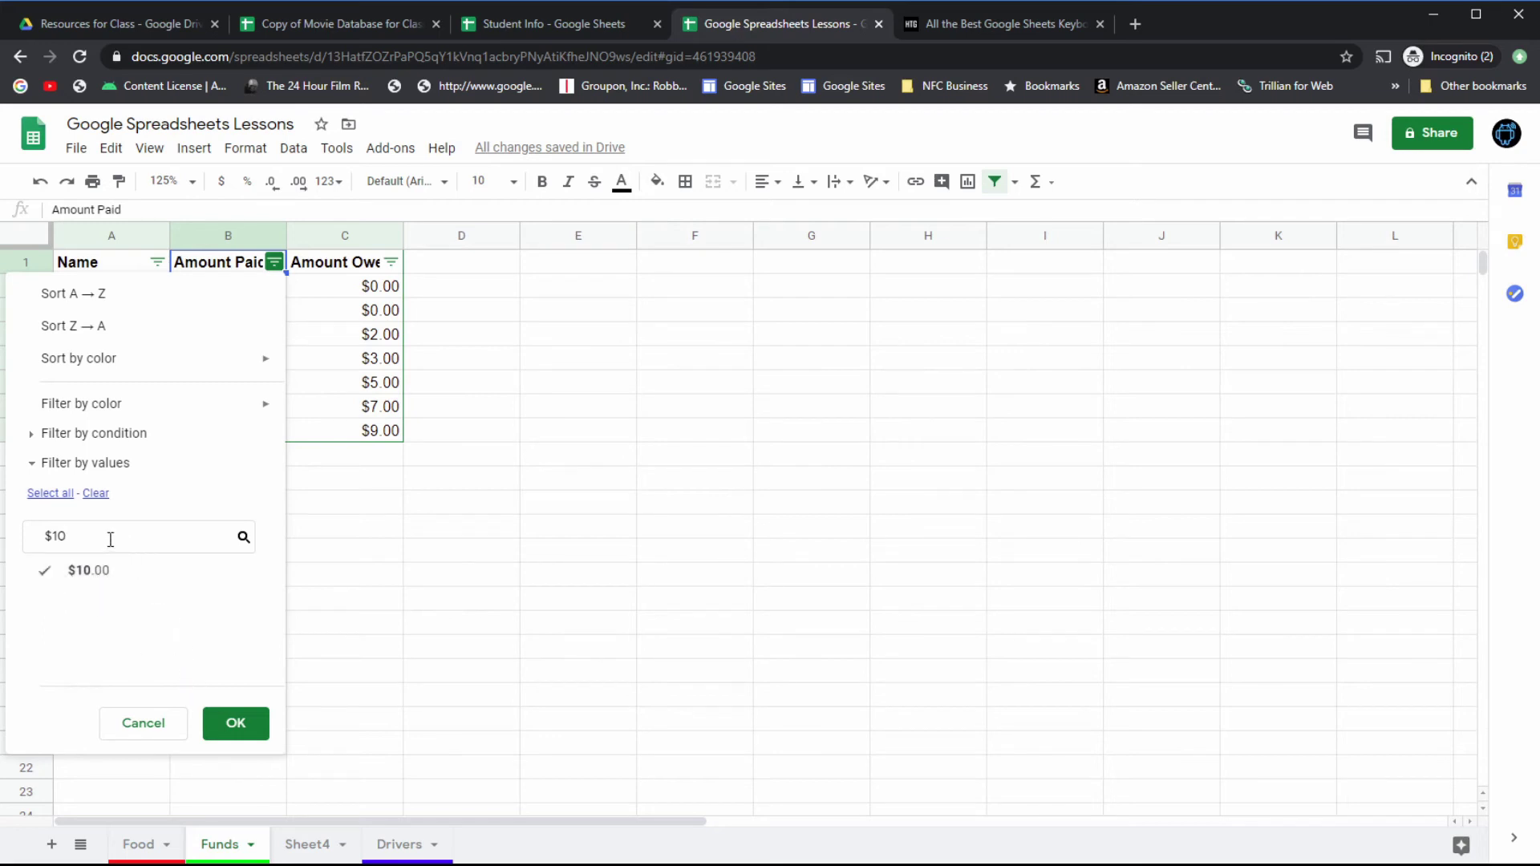
{"action": "left_click_drag", "start_coordinate": [110, 536], "coordinate": [39, 523]}
{"action": "key", "text": "BackSpace"}
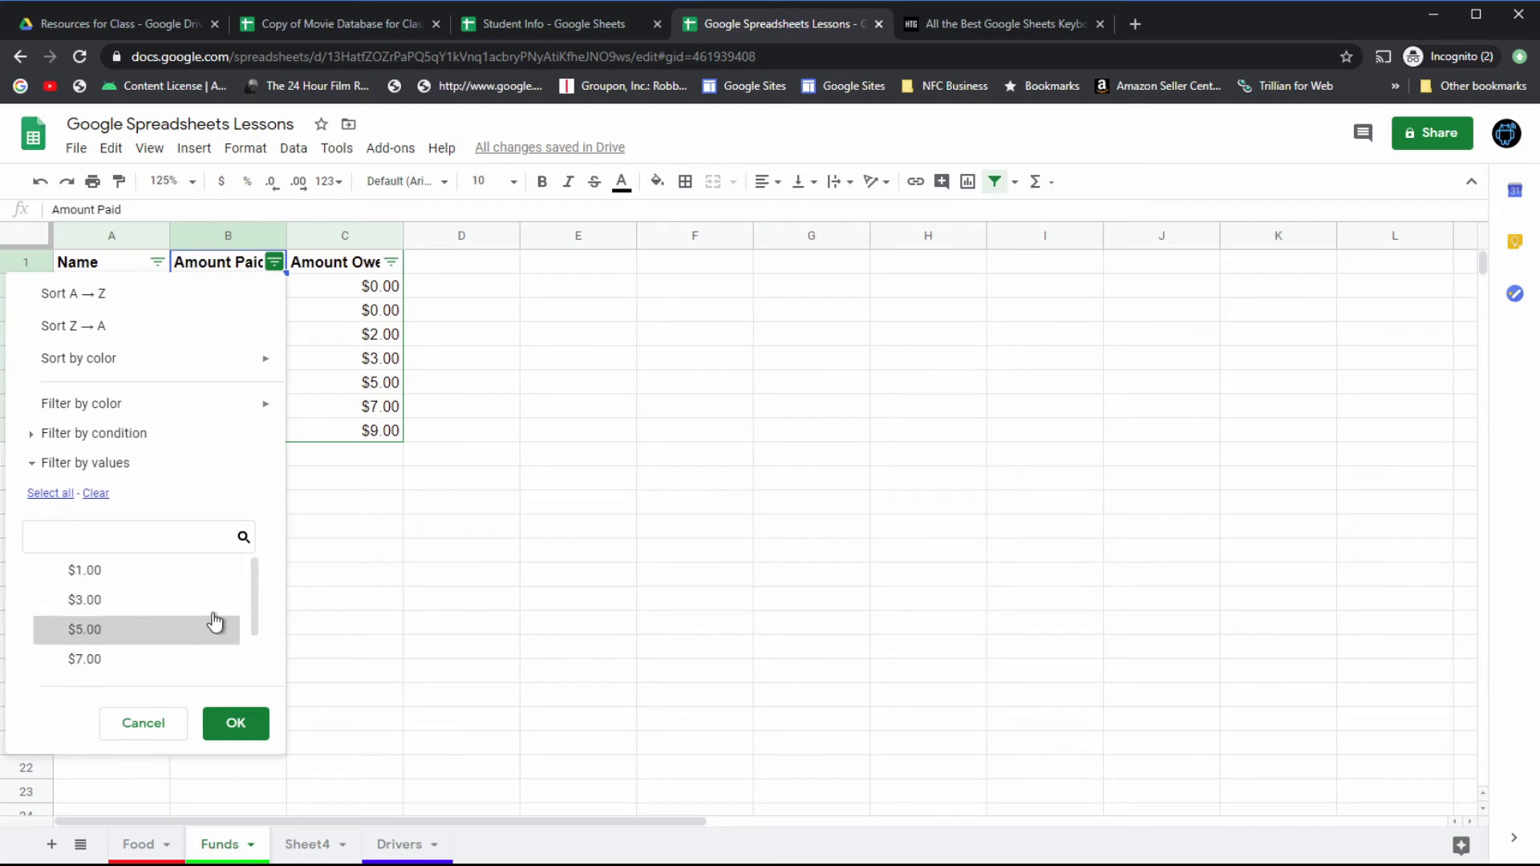
Step: Check $7.00, then select all values and apply the value filter
{"action": "scroll", "coordinate": [213, 617], "scroll_direction": "down", "scroll_amount": 2}
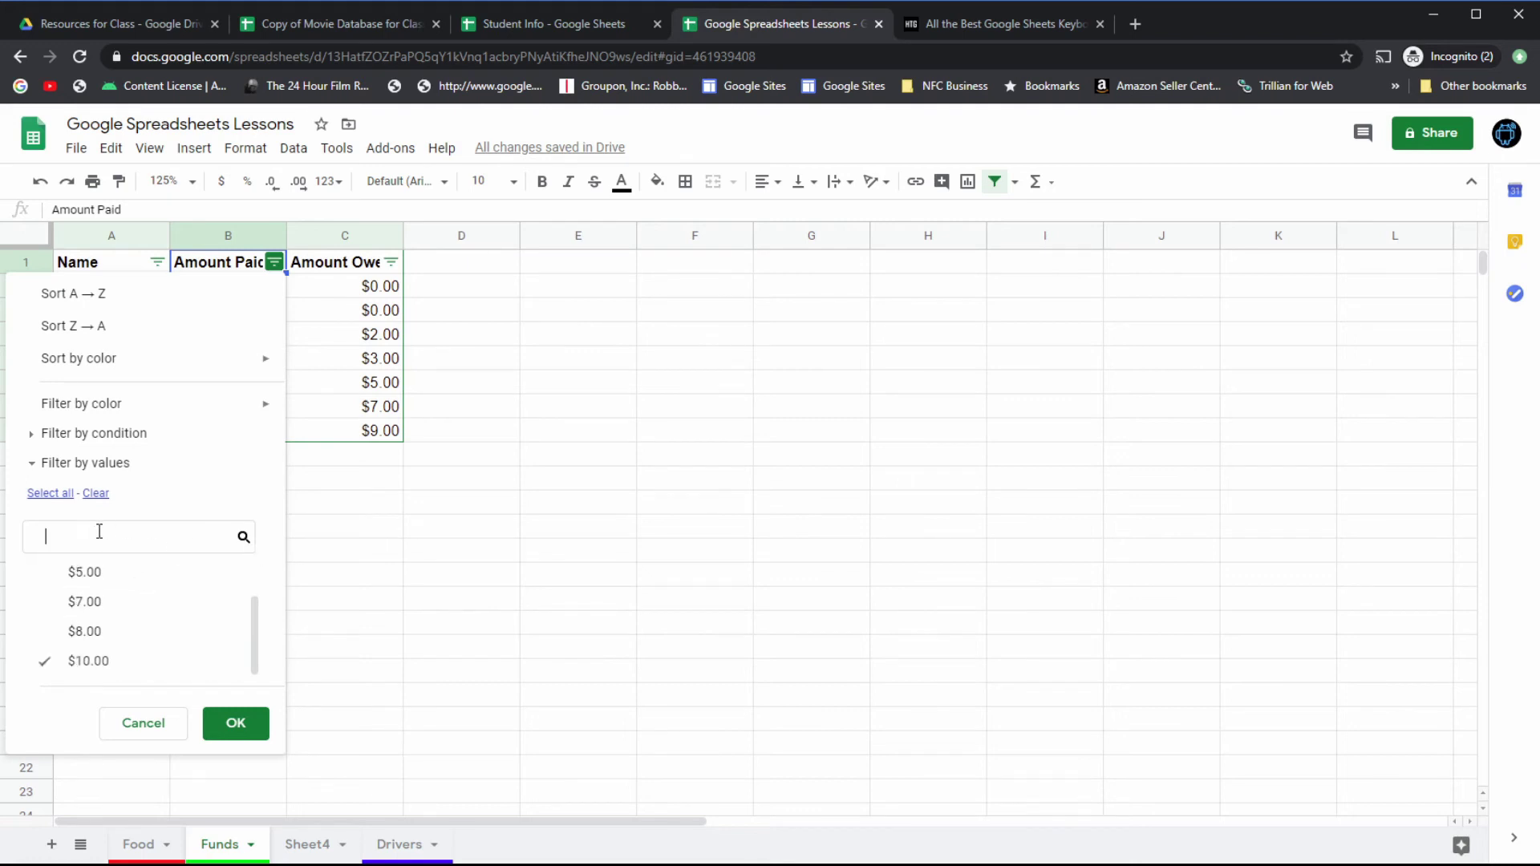
{"action": "left_click", "coordinate": [90, 604]}
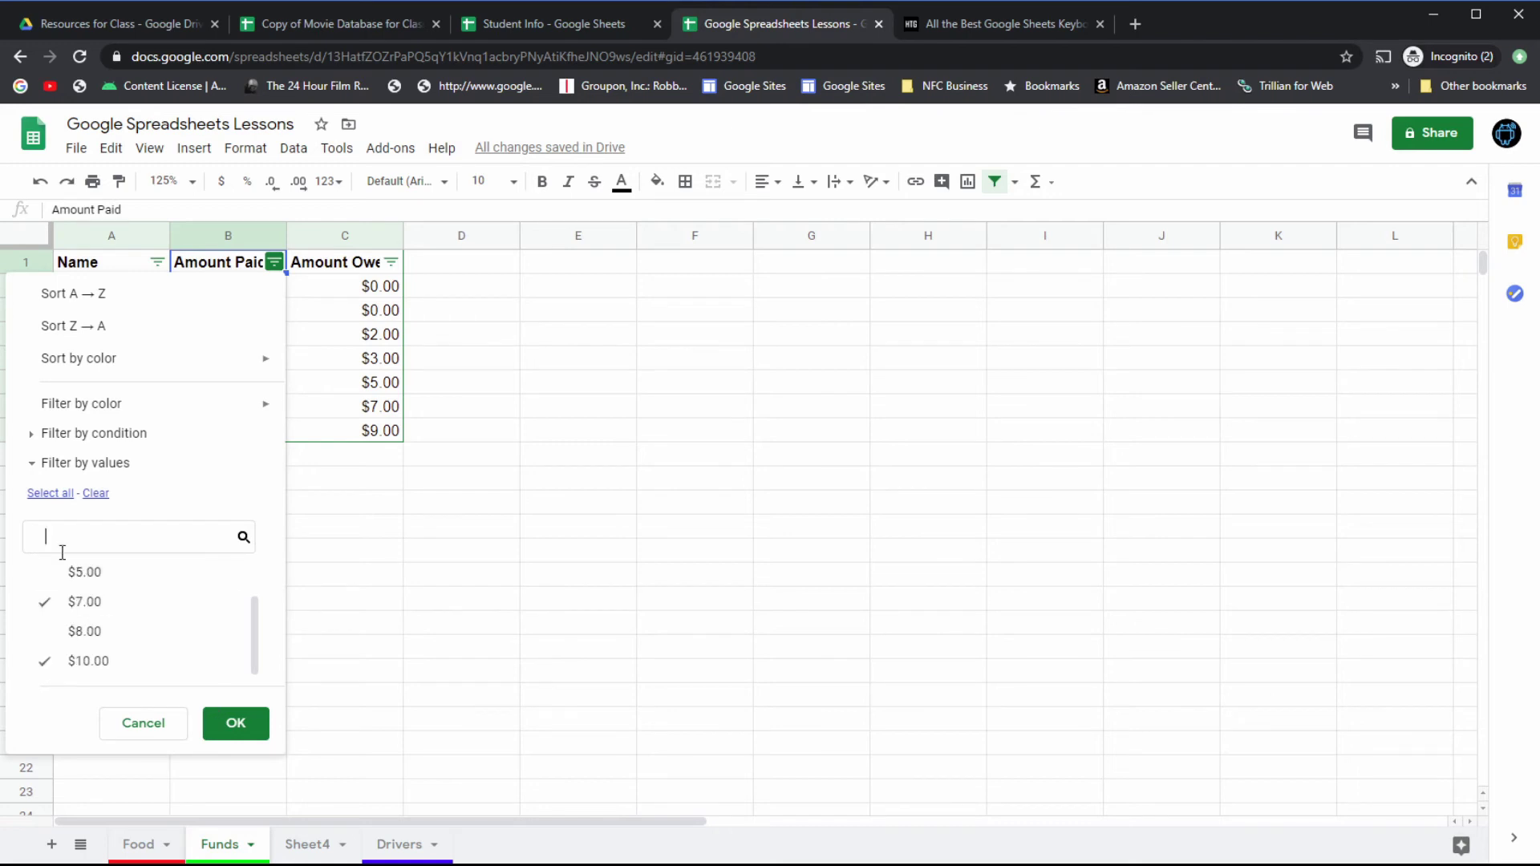
{"action": "left_click", "coordinate": [51, 494]}
{"action": "left_click", "coordinate": [239, 730]}
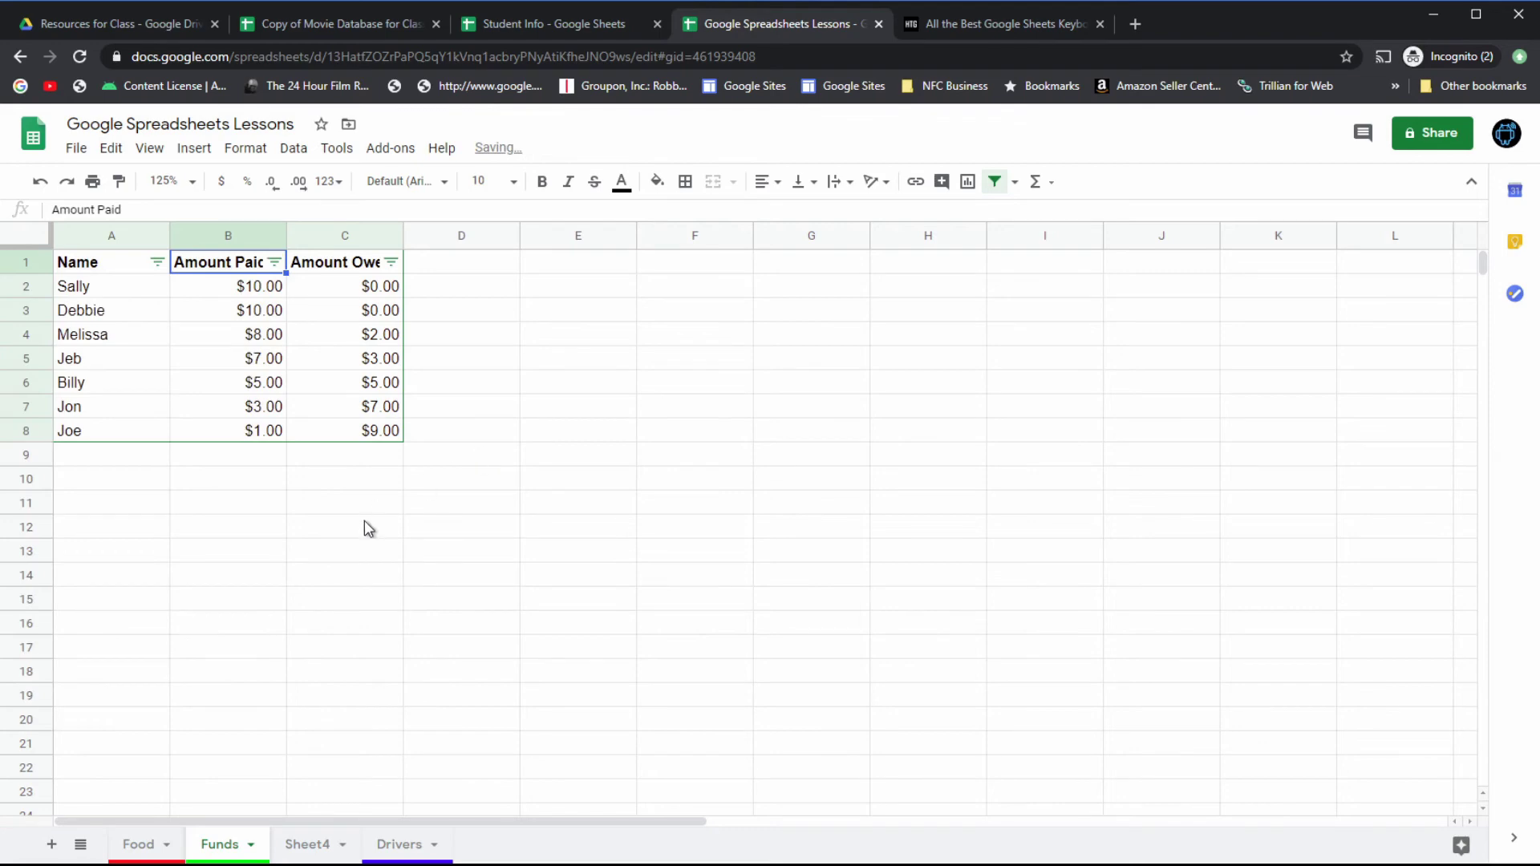